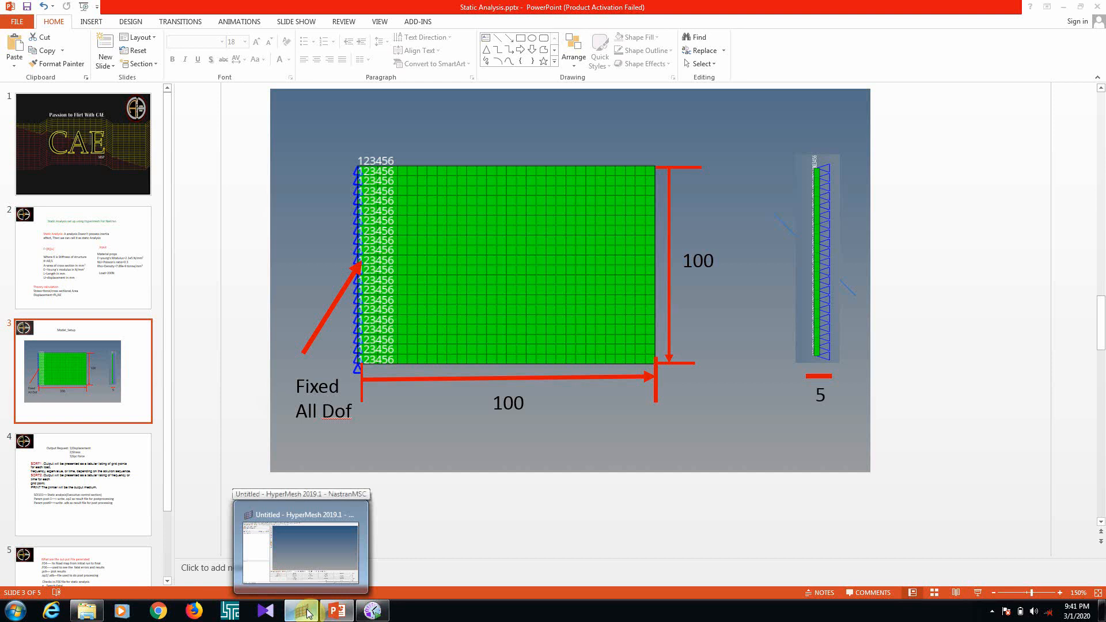
Switch to HyperMesh and load the Nastran user profile with the NastranMSC template
click(307, 612)
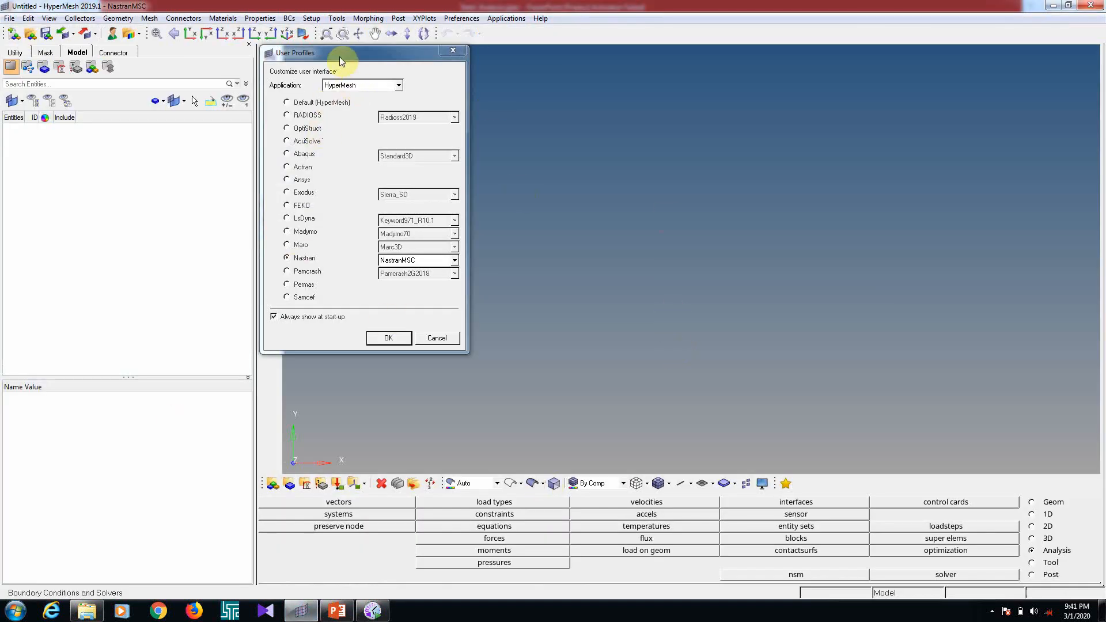
drag(341, 54, 548, 39)
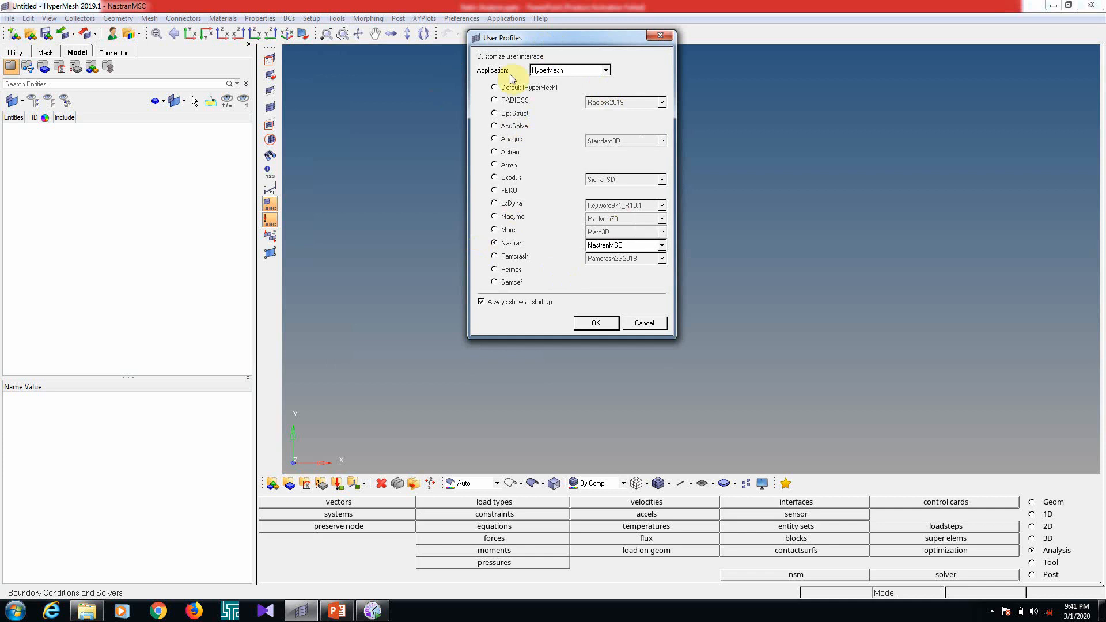
click(586, 321)
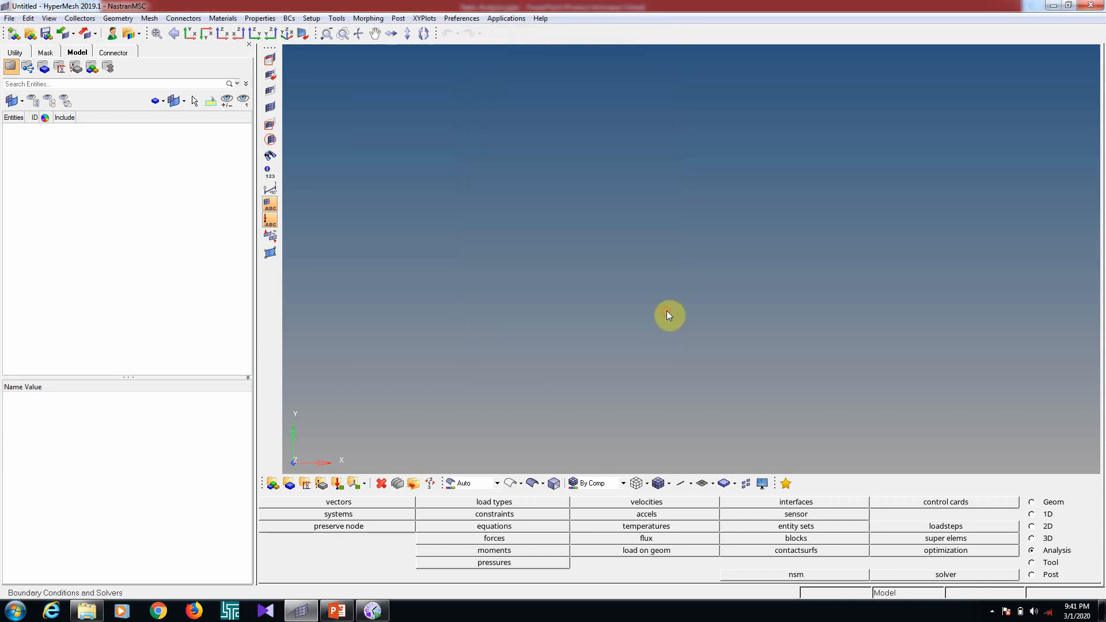
Create a node at the origin with x, y and z all 0
key(F8)
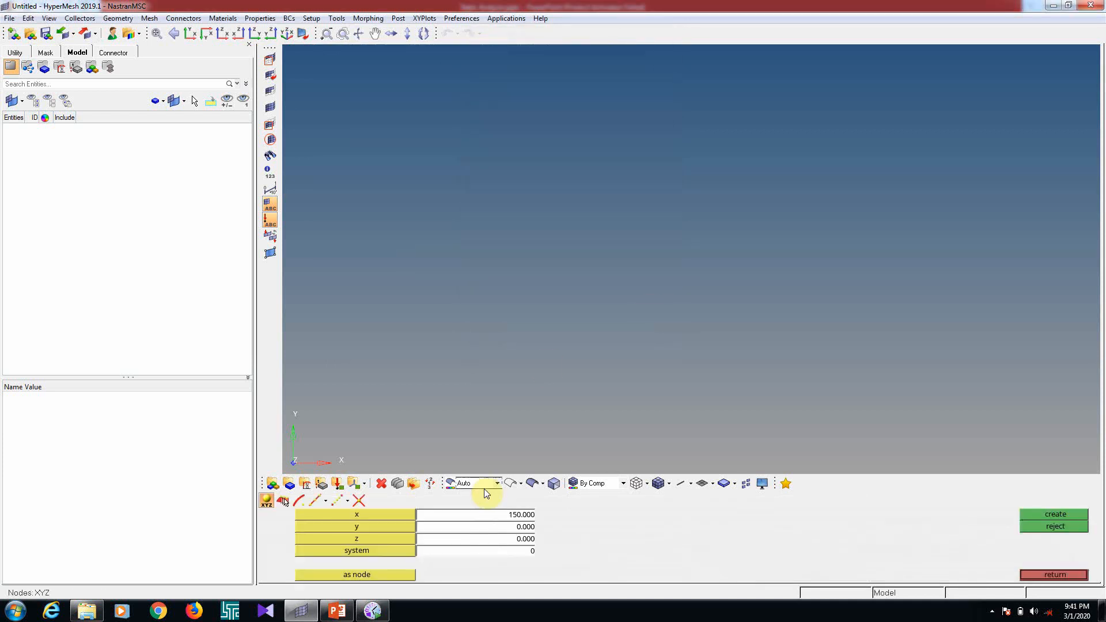
click(526, 515)
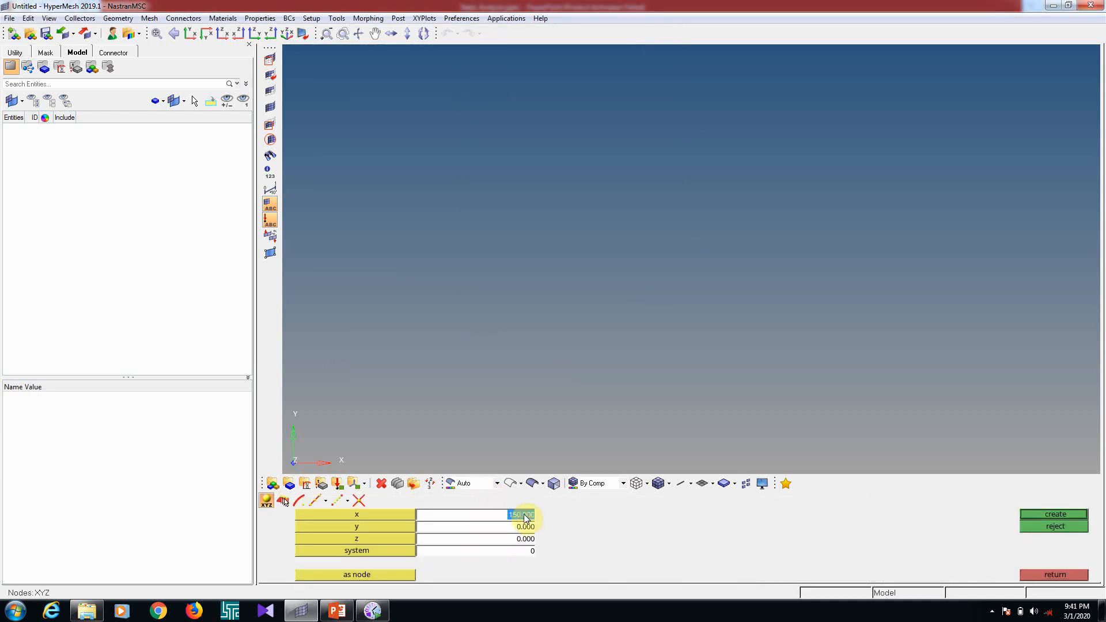
text(0)
key(Return)
click(1051, 513)
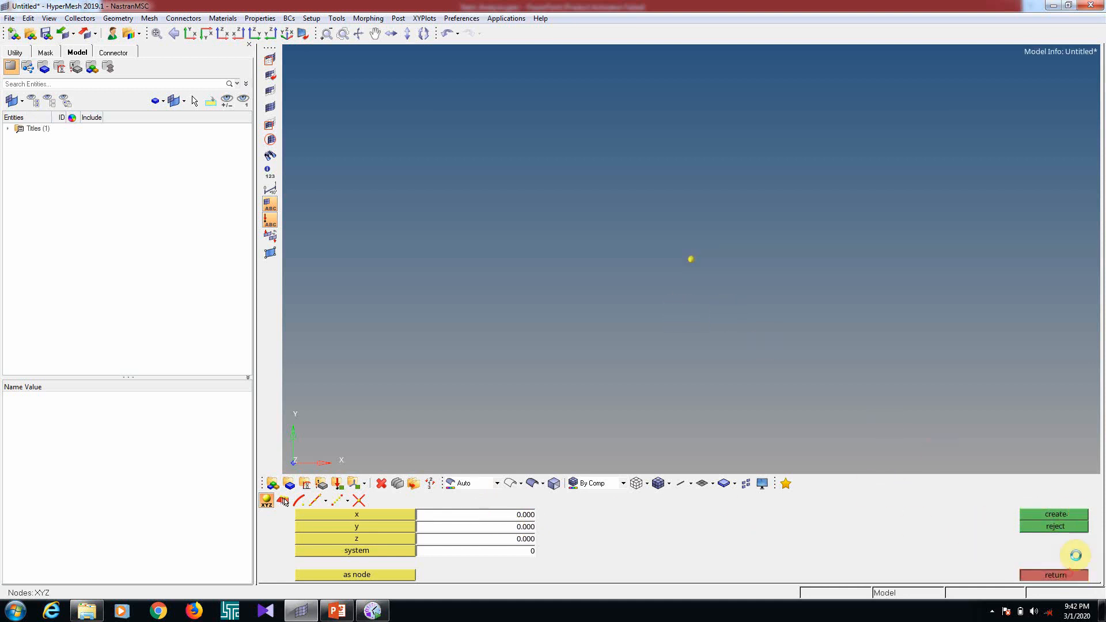
click(1066, 575)
Configure a 2D planes operation as a square plane with the mesh, dele surf option
click(1040, 528)
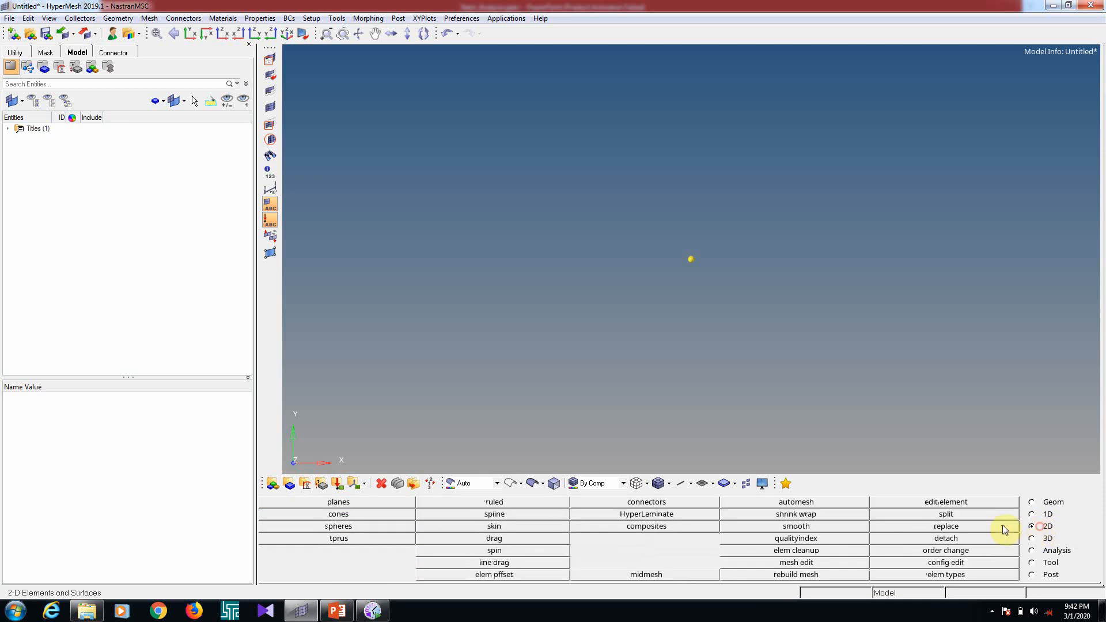
click(358, 504)
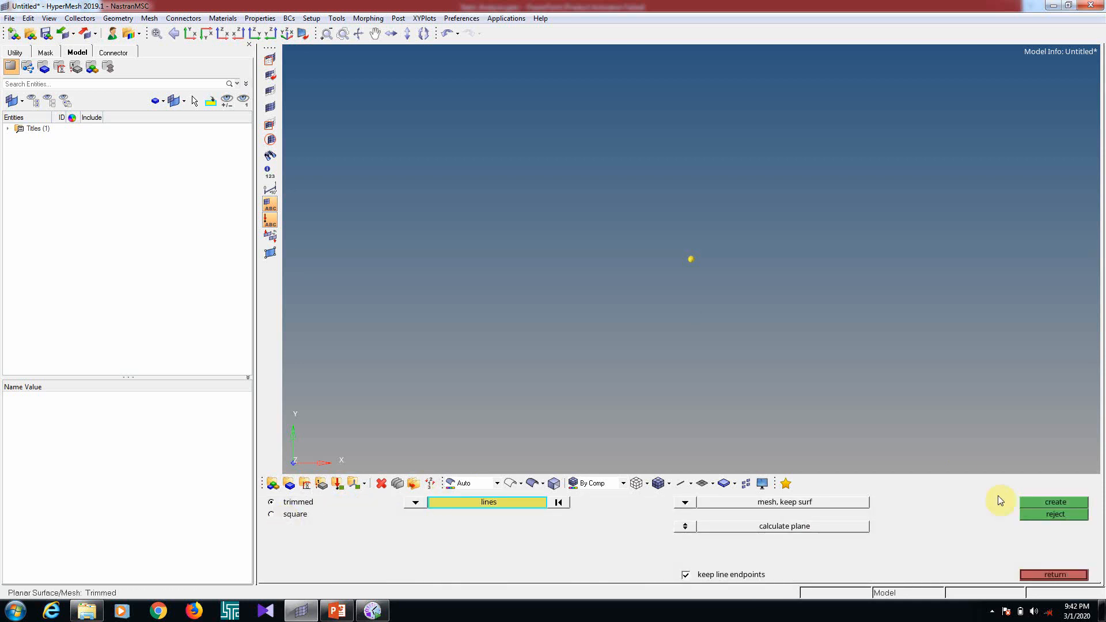
click(1048, 574)
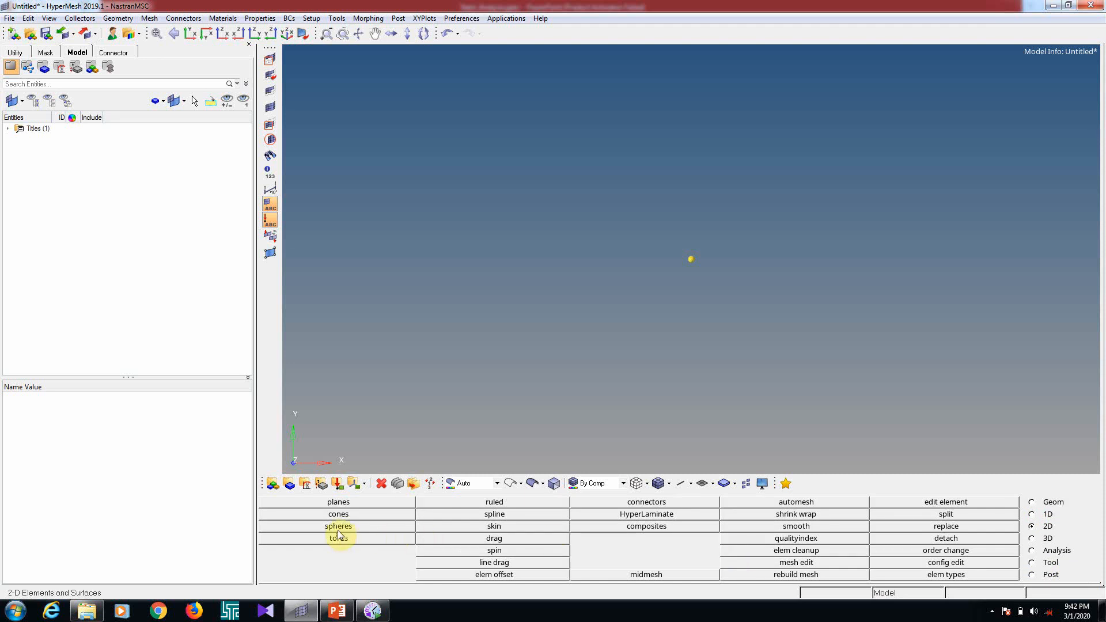
click(355, 504)
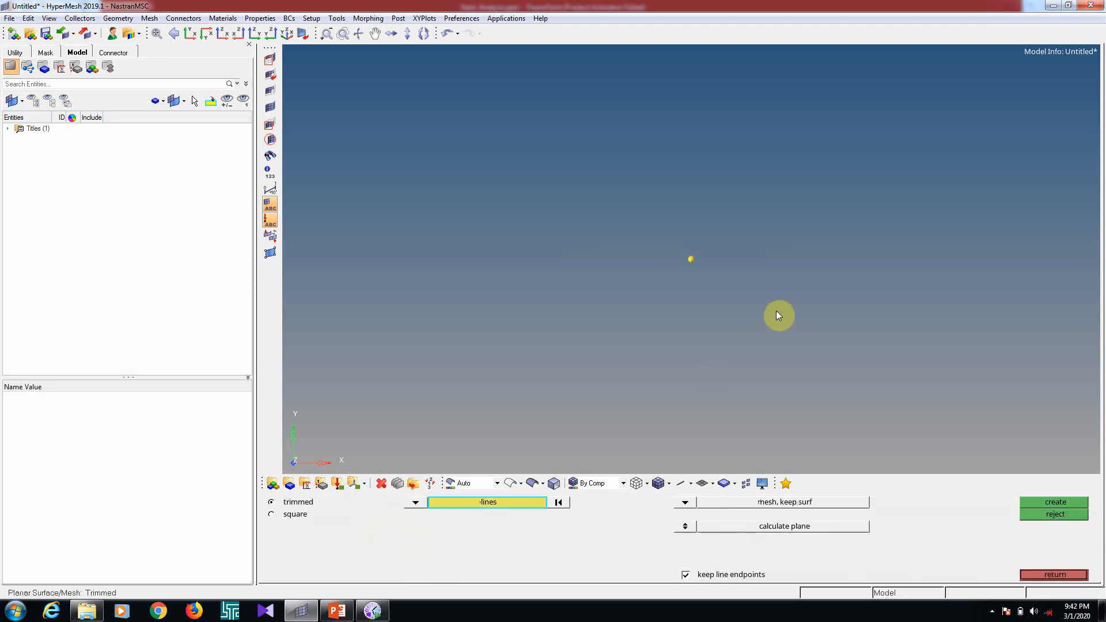
click(684, 501)
click(677, 524)
click(285, 516)
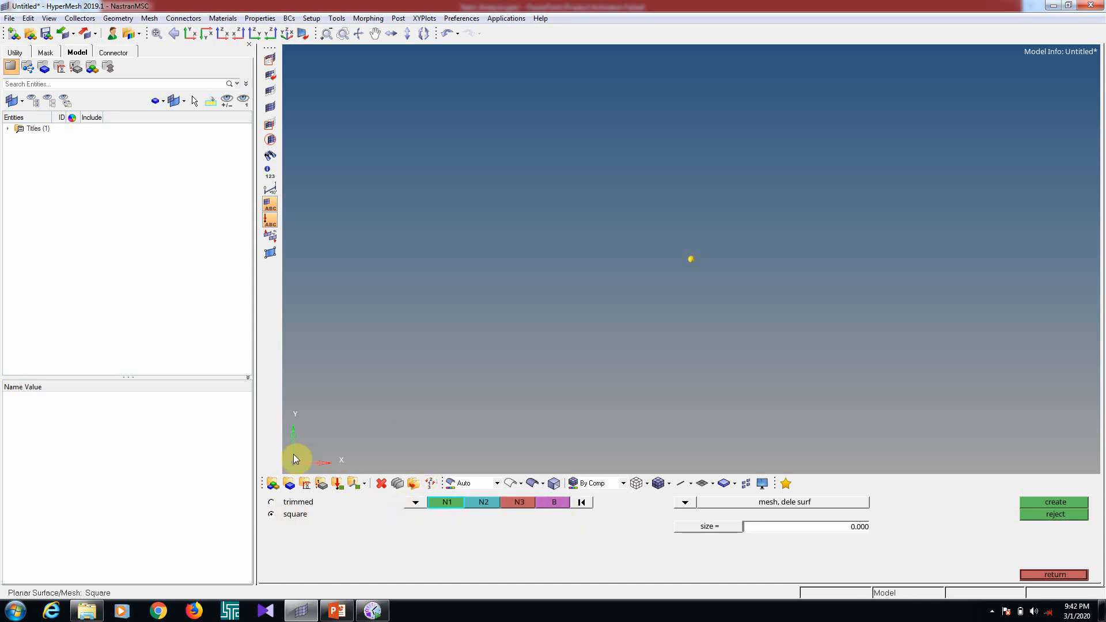
Create a square plane of size 100 normal to the z-axis, based on the origin node
ctrl+drag(581, 284, 681, 319)
click(415, 503)
click(369, 538)
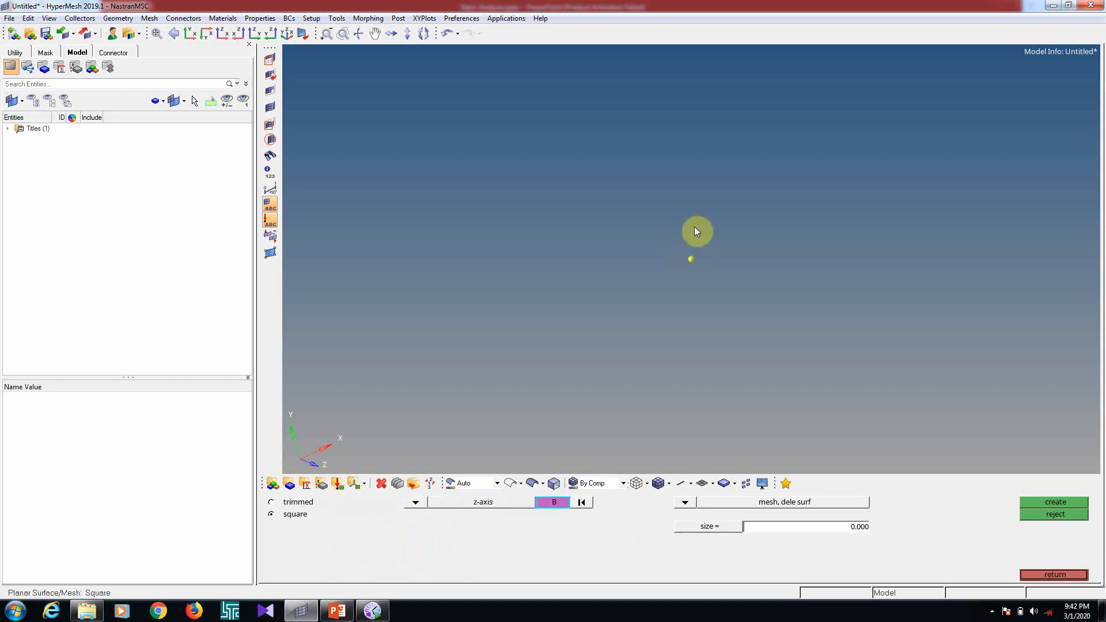
click(692, 259)
click(813, 516)
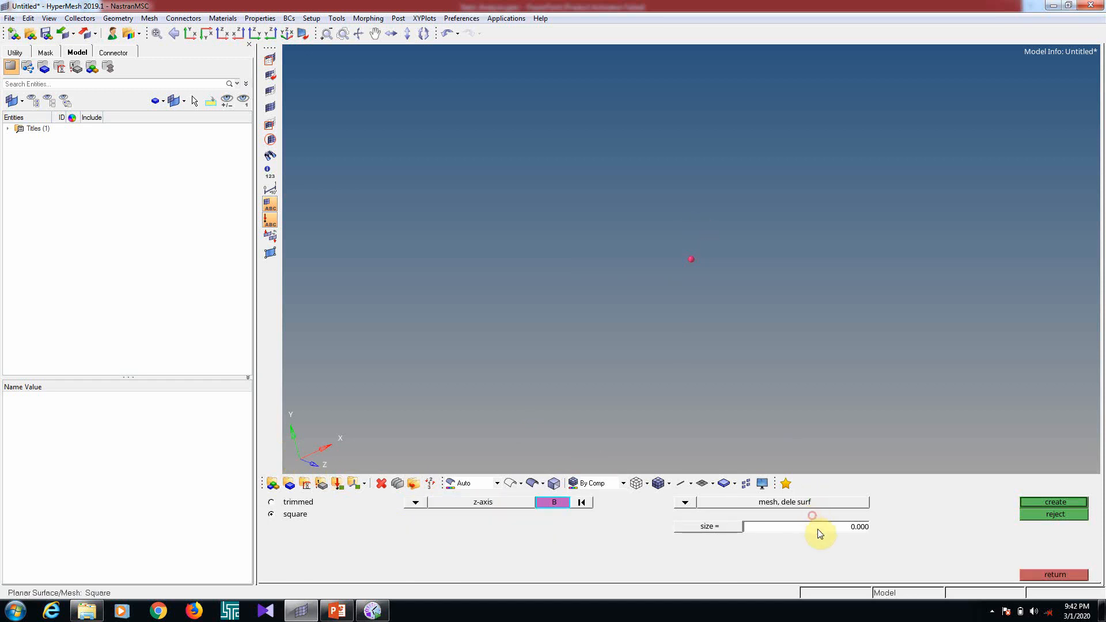
text(1)
key(Return)
click(1048, 502)
key(f)
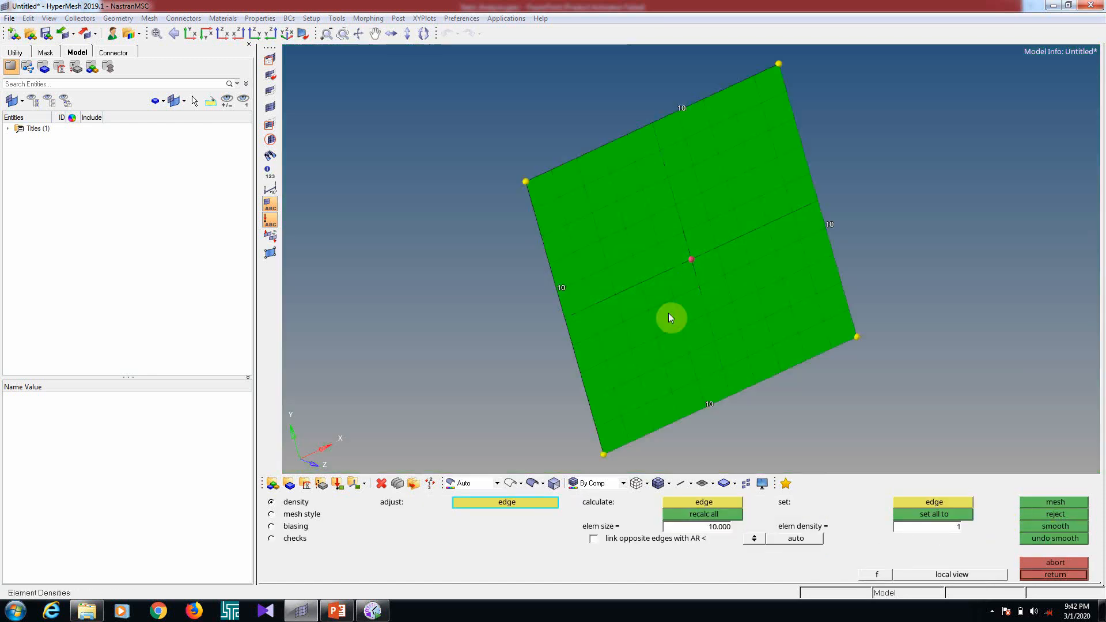
Accept the plate mesh with element size 10 and display its elements shaded with mesh lines
ctrl+drag(834, 225, 689, 356)
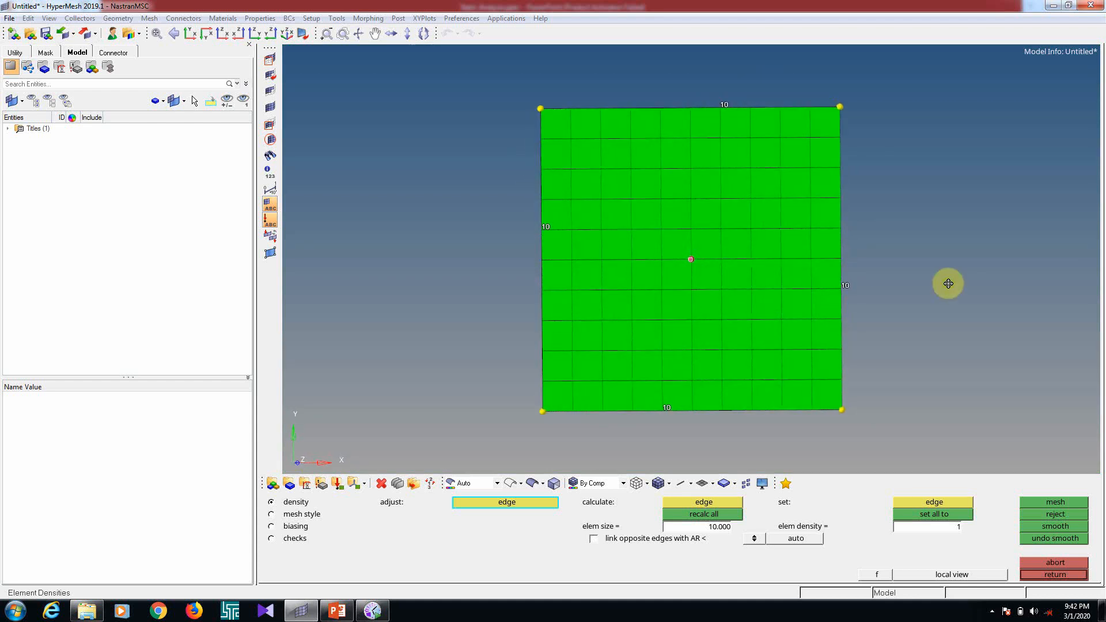
middle_click(901, 282)
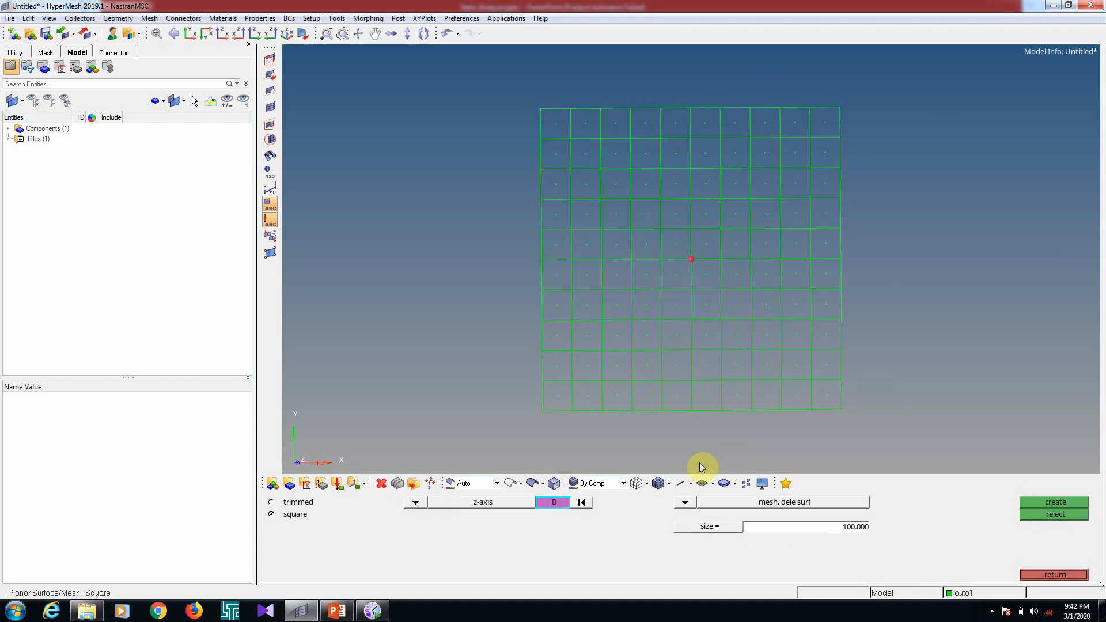
click(656, 487)
key(Escape)
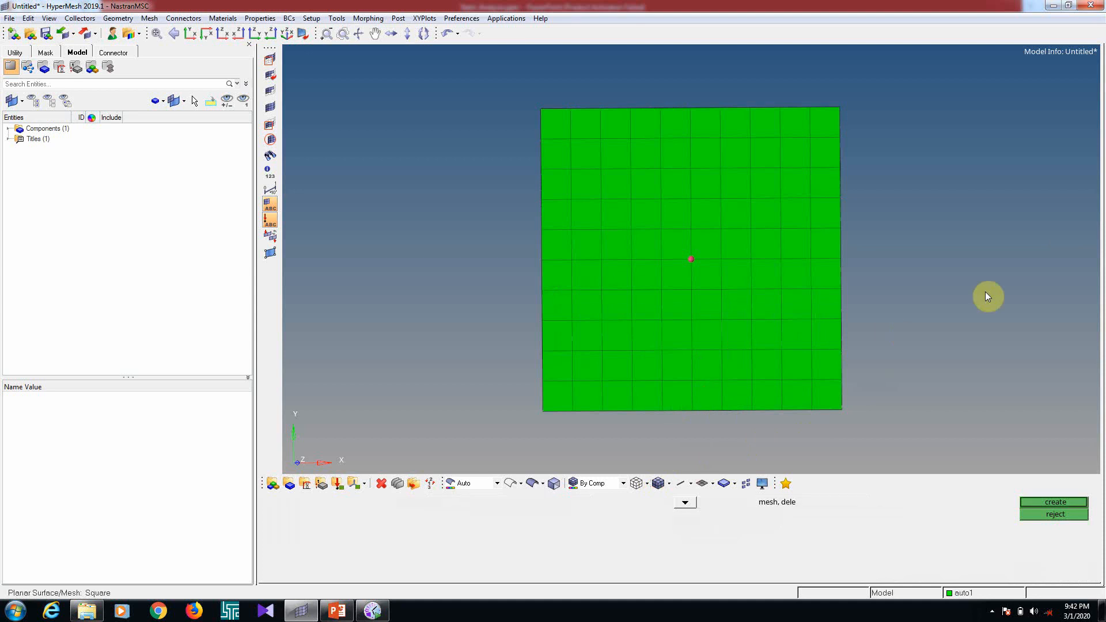
Clear all temporary nodes from the model
key(shift+F2)
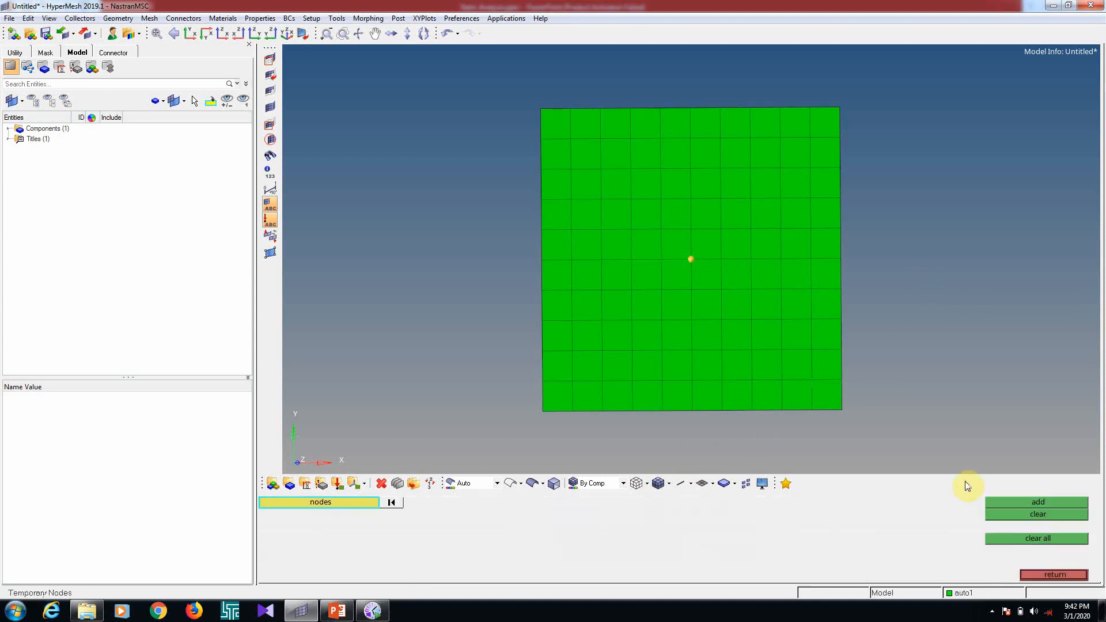
click(1016, 544)
scroll(665, 271, down, 4)
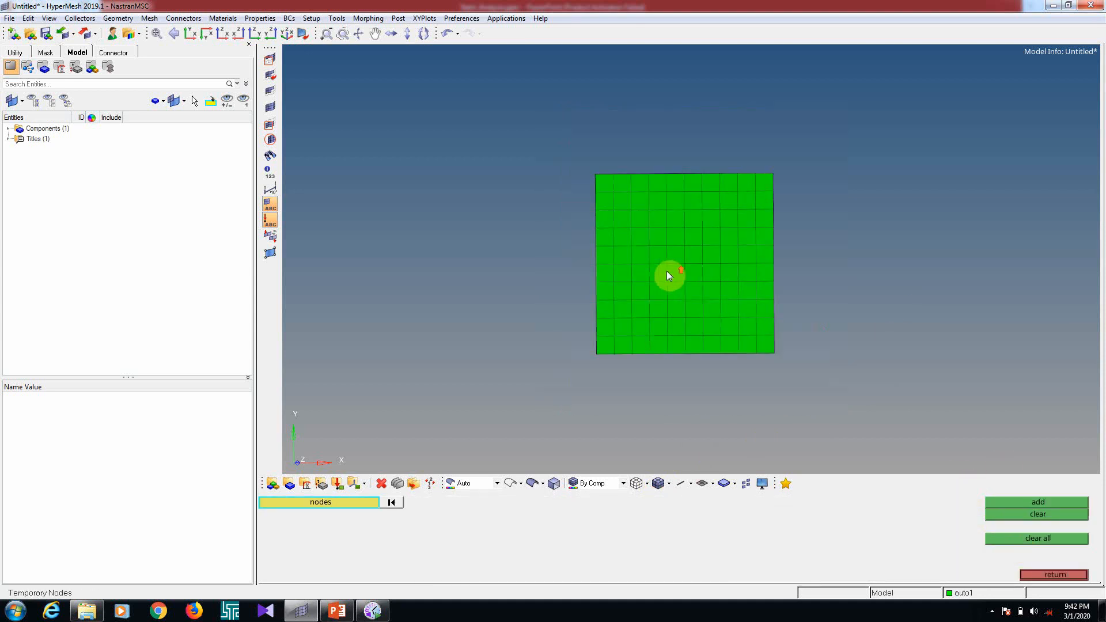
scroll(718, 261, up, 2)
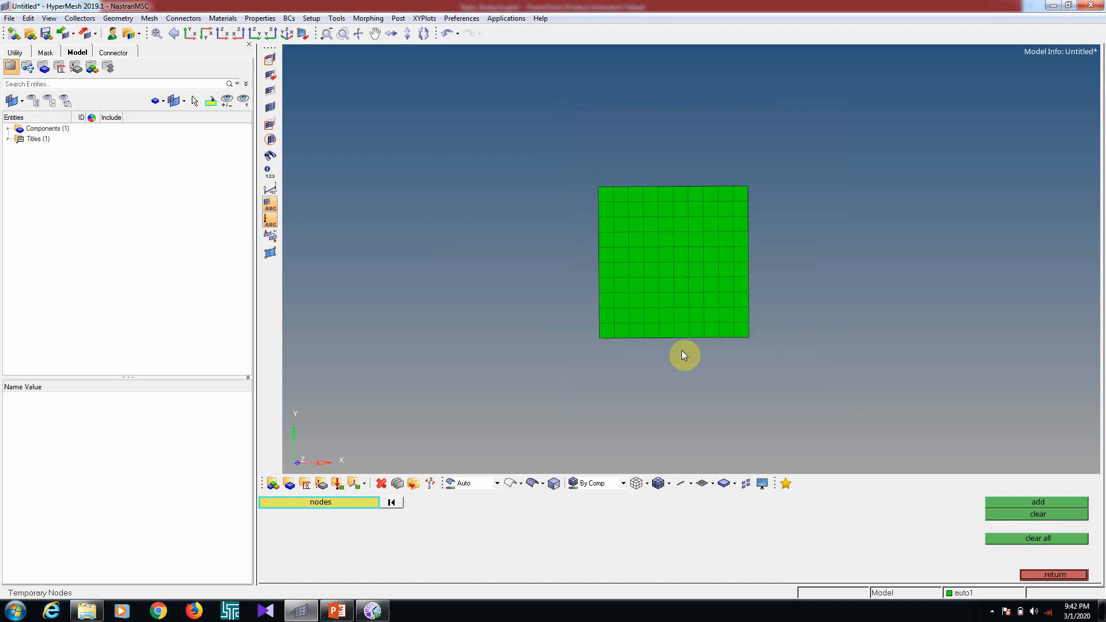
key(Escape)
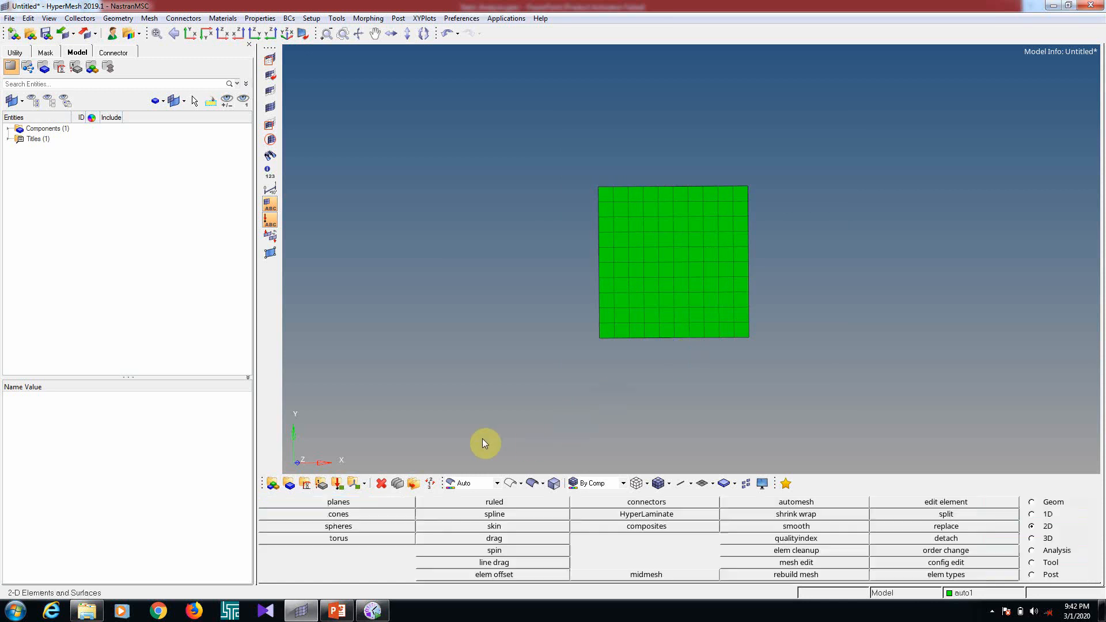
Create a material named steel with type ISOTROPIC and card image MAT1, opening its card for editing
click(304, 484)
click(518, 503)
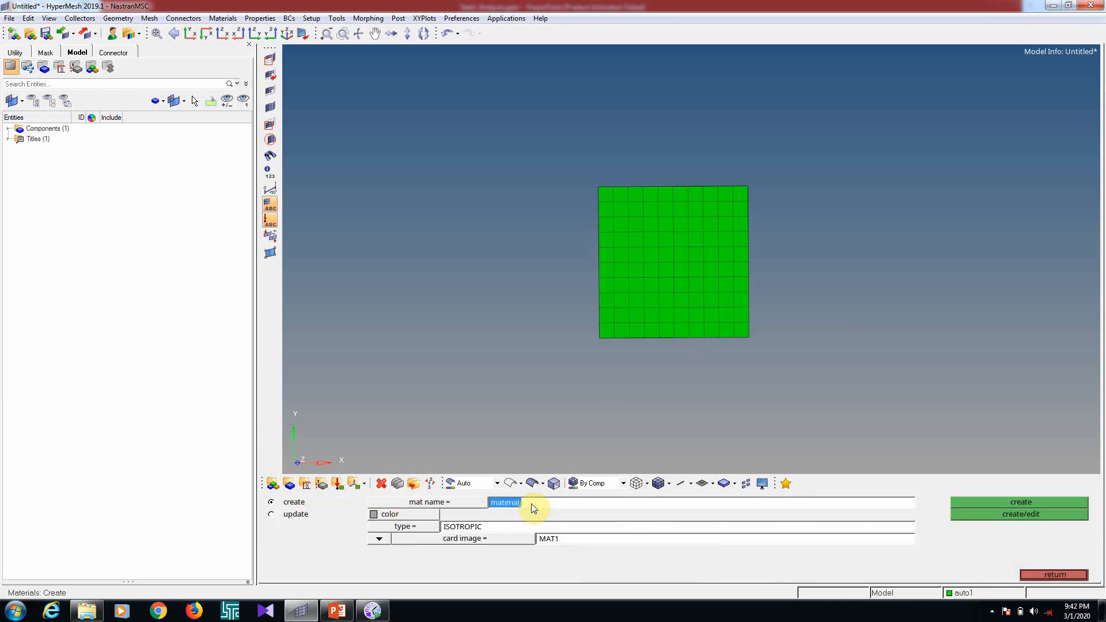
text(steel)
click(406, 527)
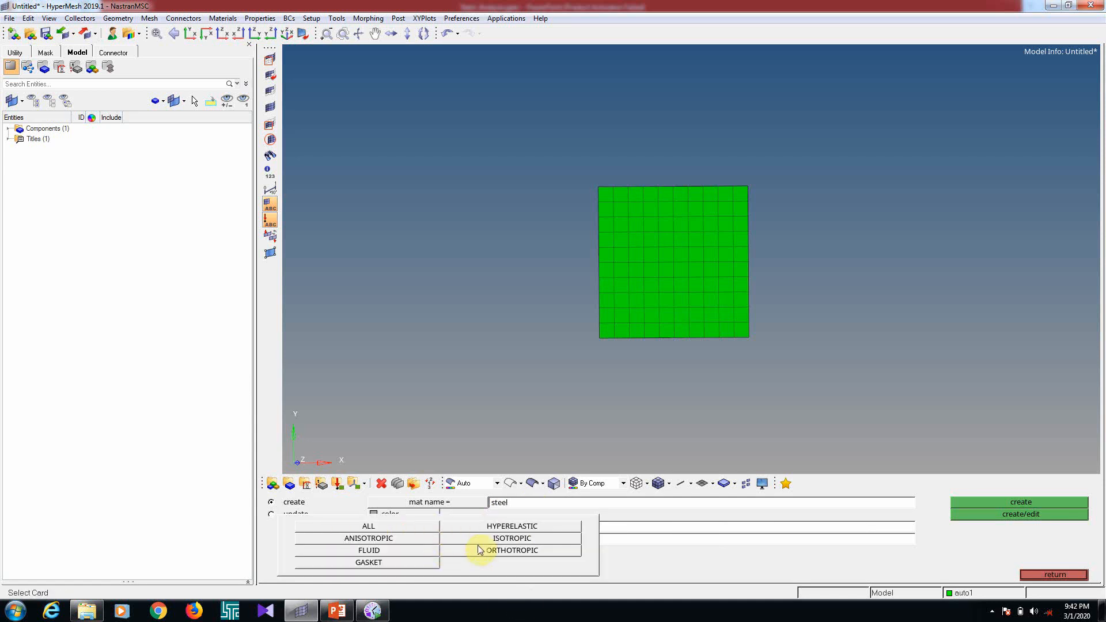
click(507, 538)
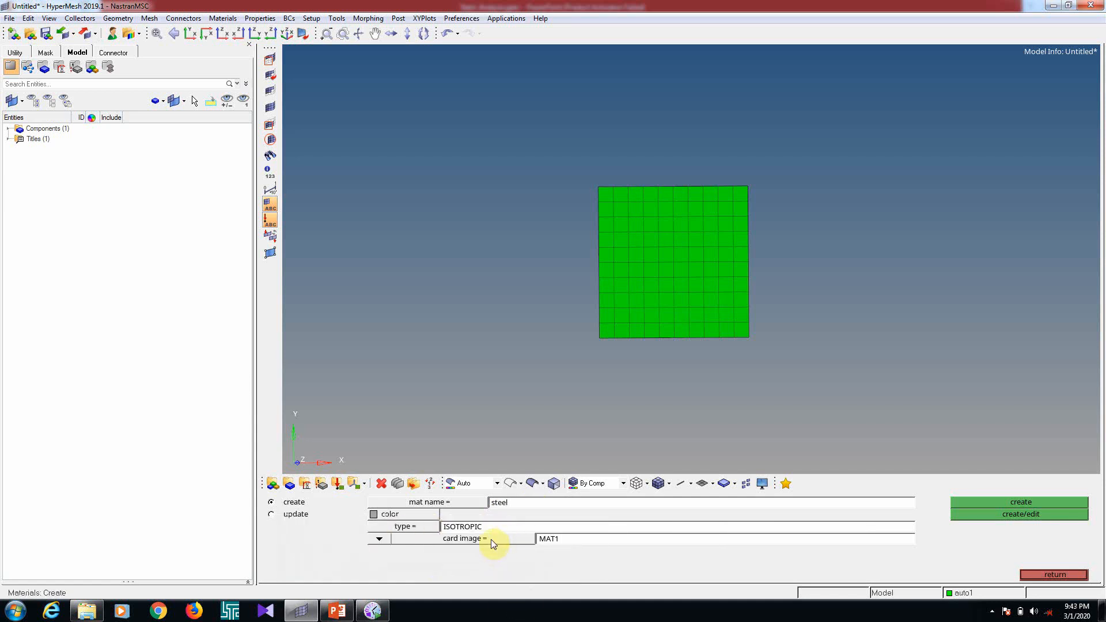
click(491, 541)
click(538, 539)
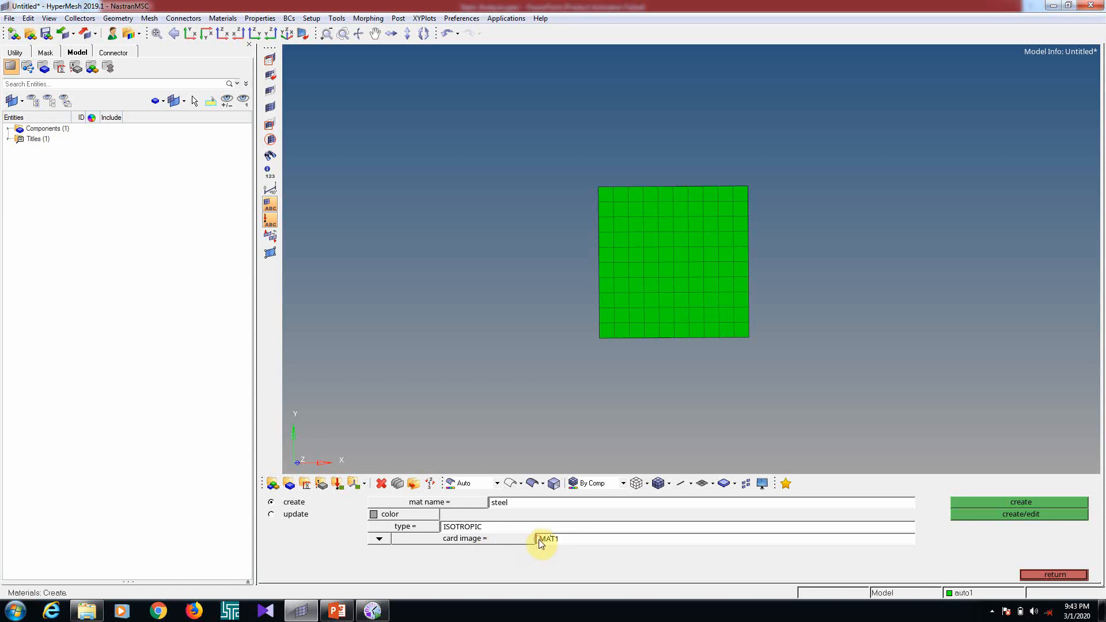
click(533, 540)
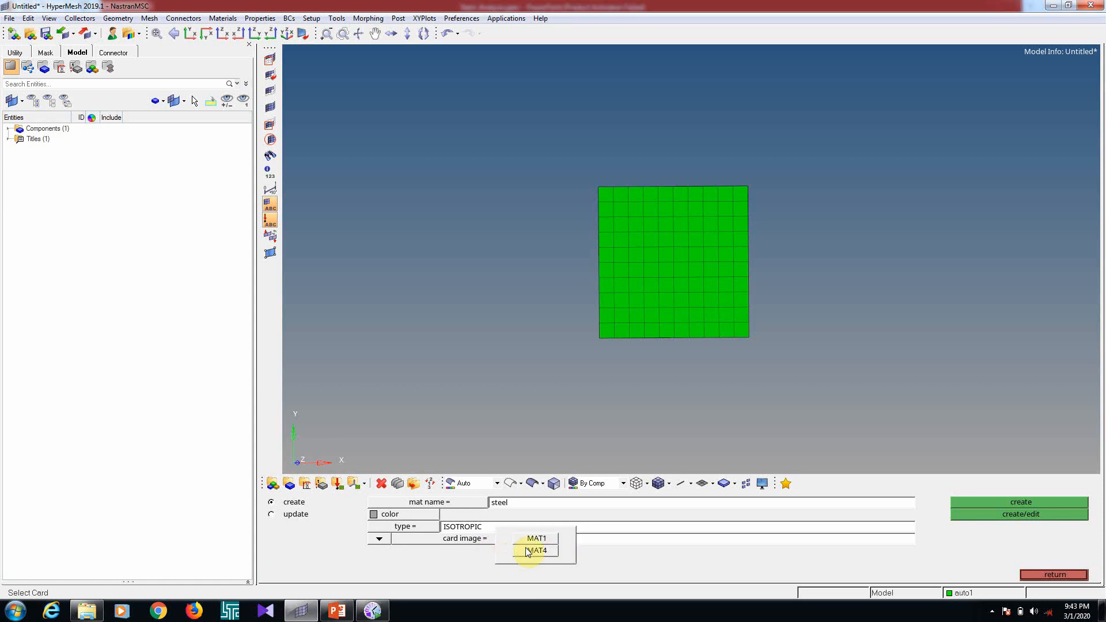
click(527, 552)
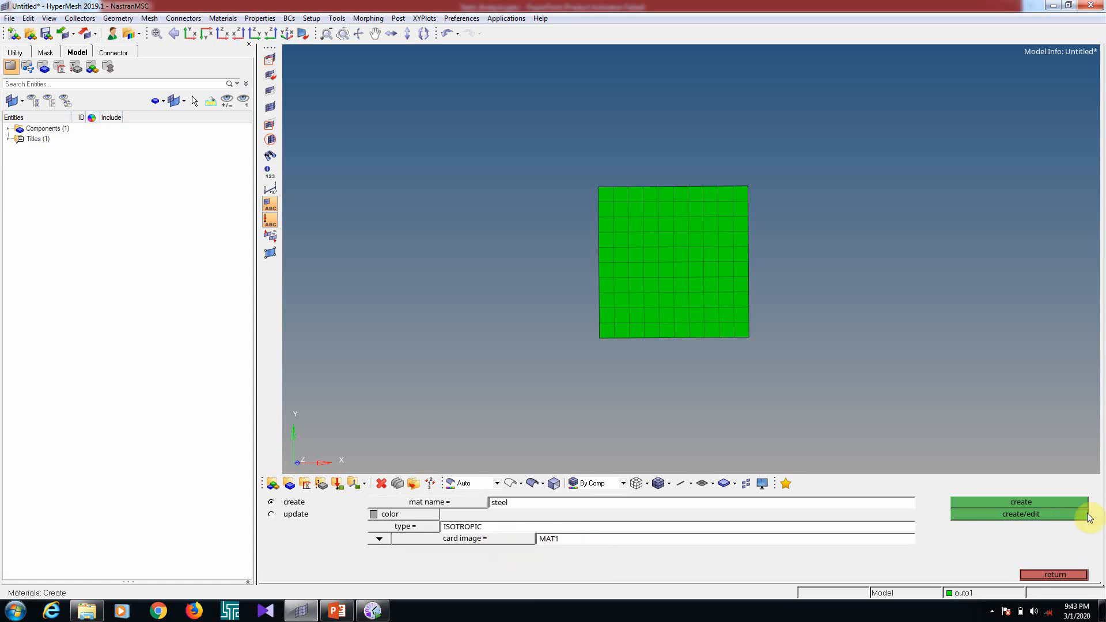
click(1020, 517)
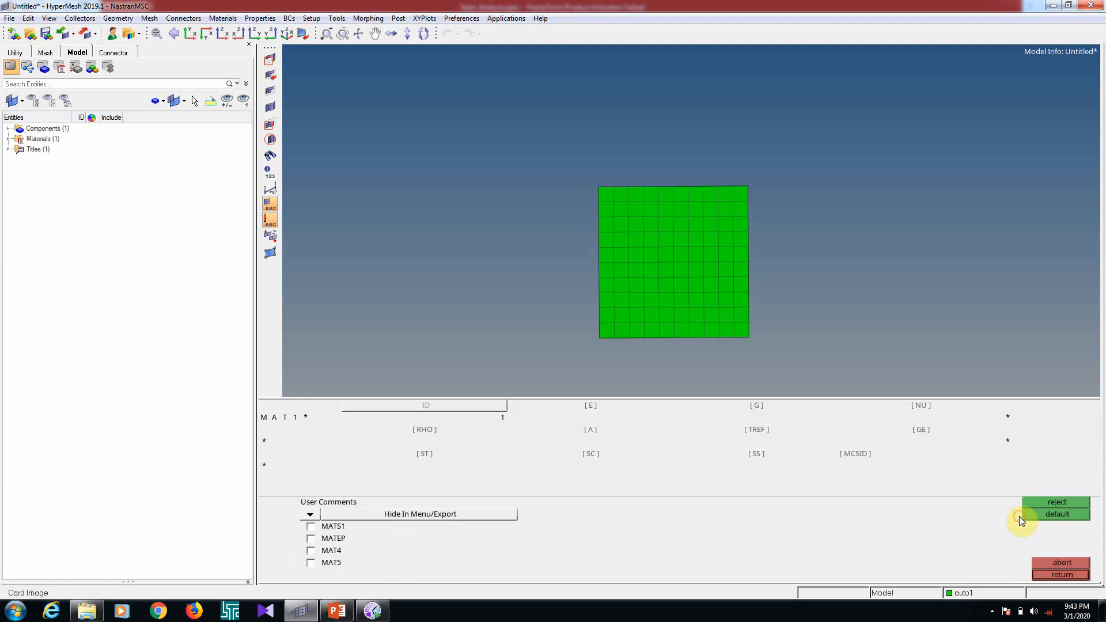
Set the steel MAT1 card's E to 210000, NU to 0.3 and RHO to 7.89e-09
click(591, 410)
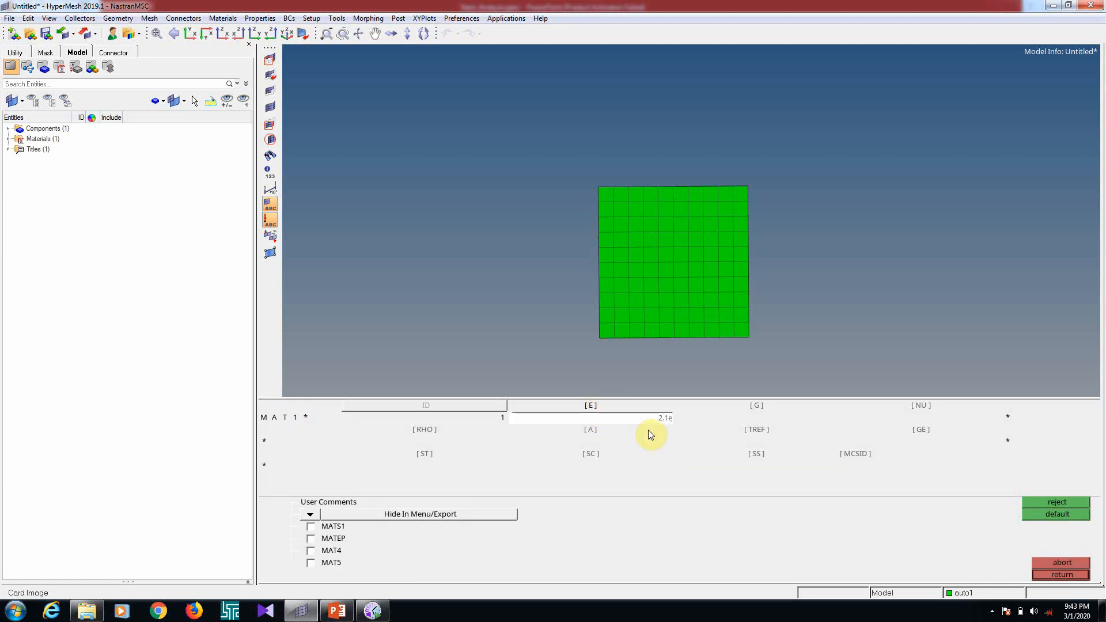
key(Return)
click(921, 410)
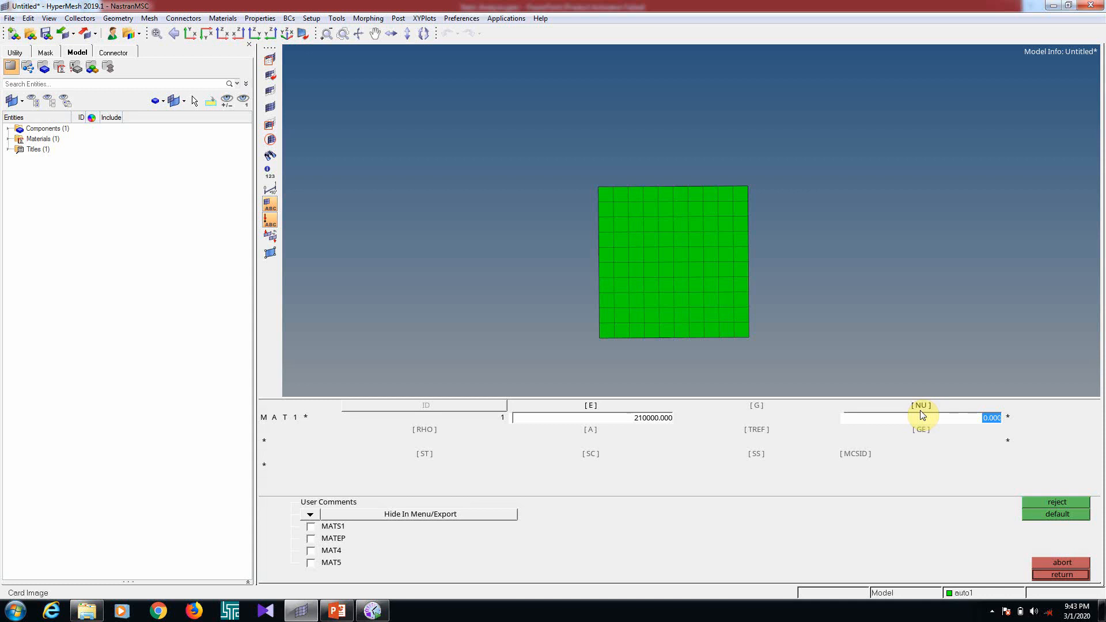
text(0.3)
key(Return)
click(427, 433)
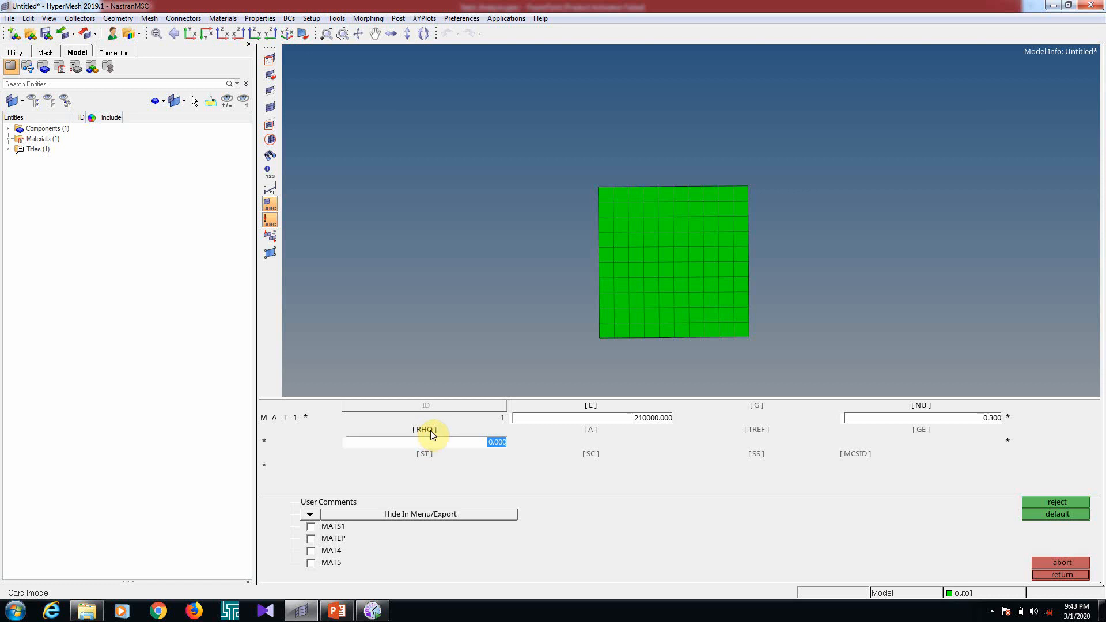
text(7.890e-09)
click(1063, 574)
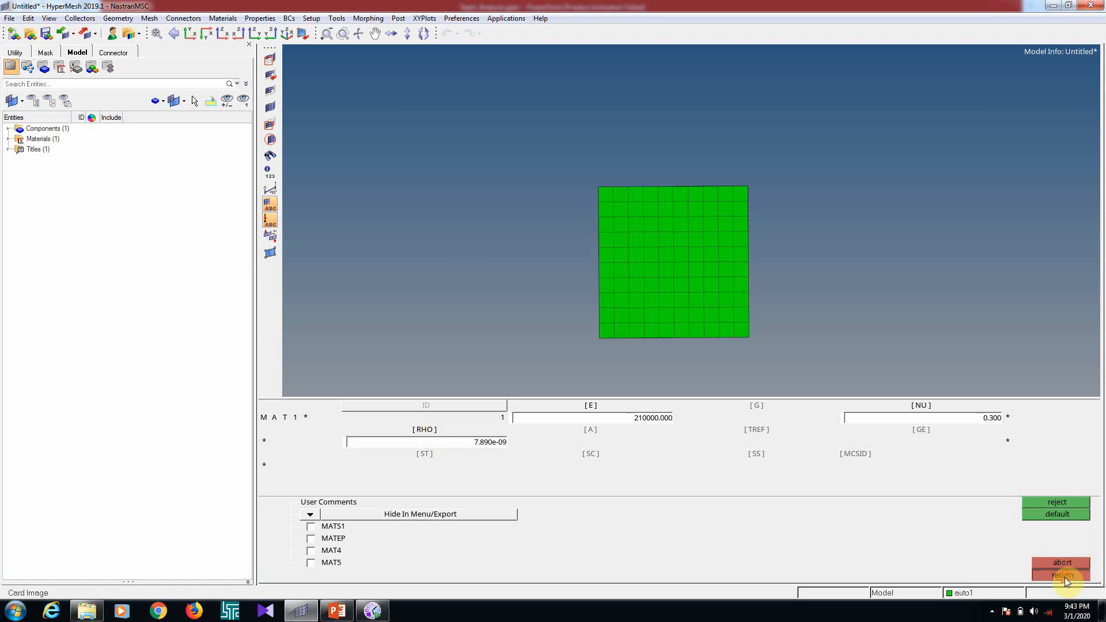
click(1067, 579)
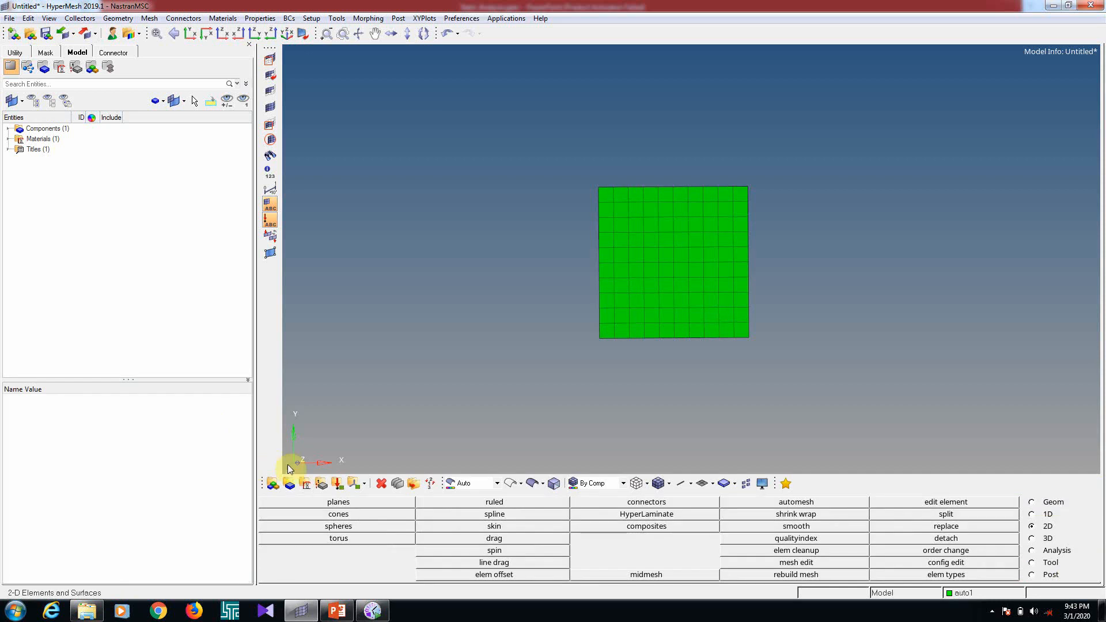
Create a 2D property named props with card image PSHELL and material steel, opening its card for editing
click(321, 484)
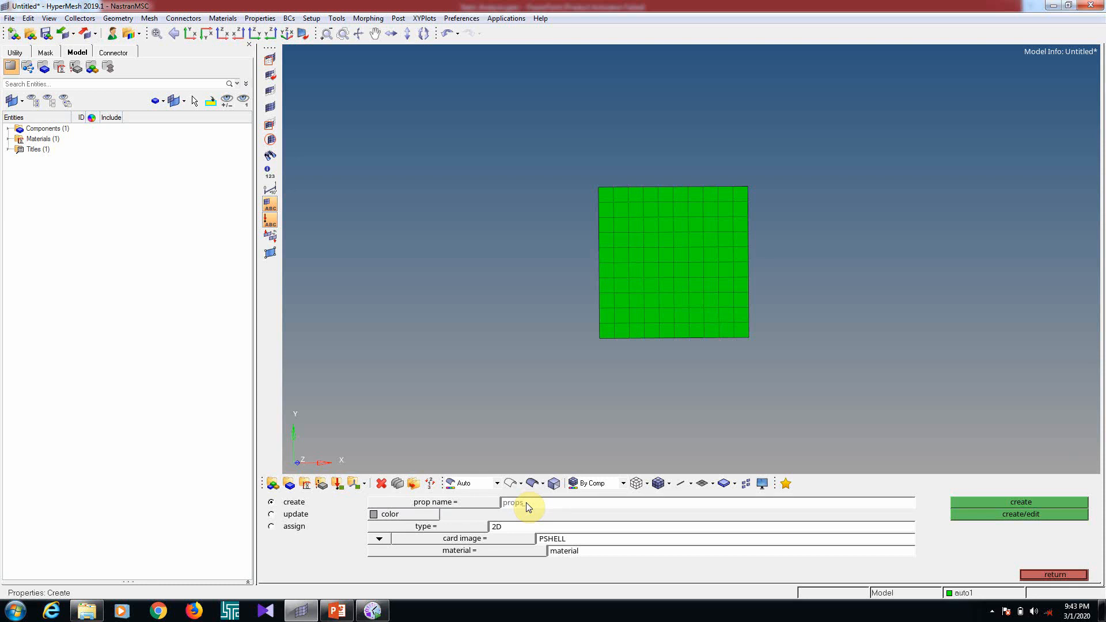
click(453, 527)
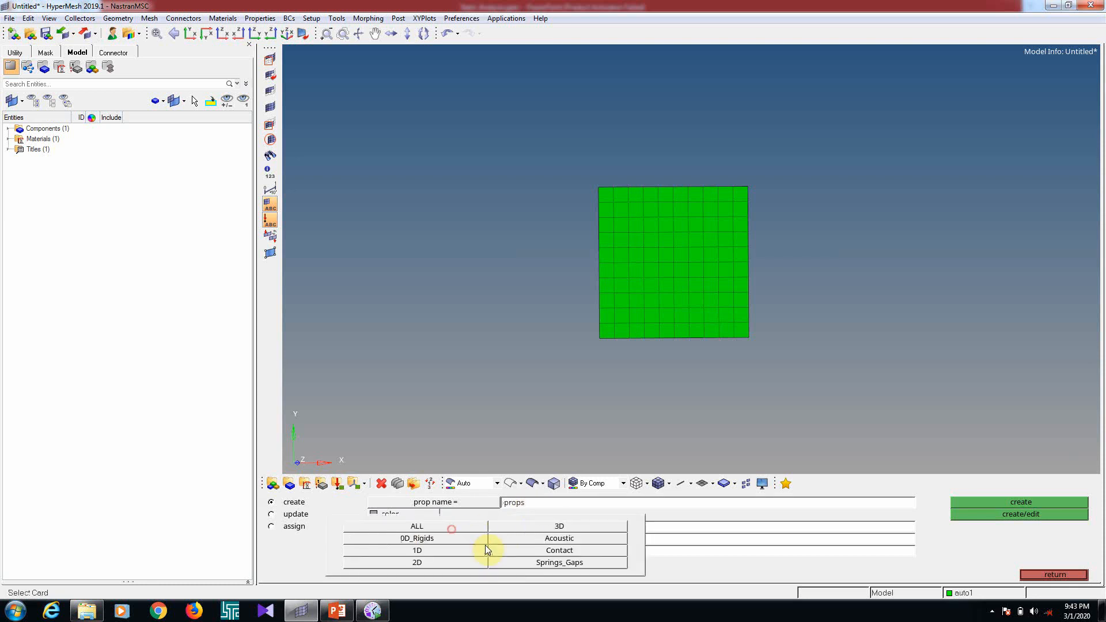
click(449, 562)
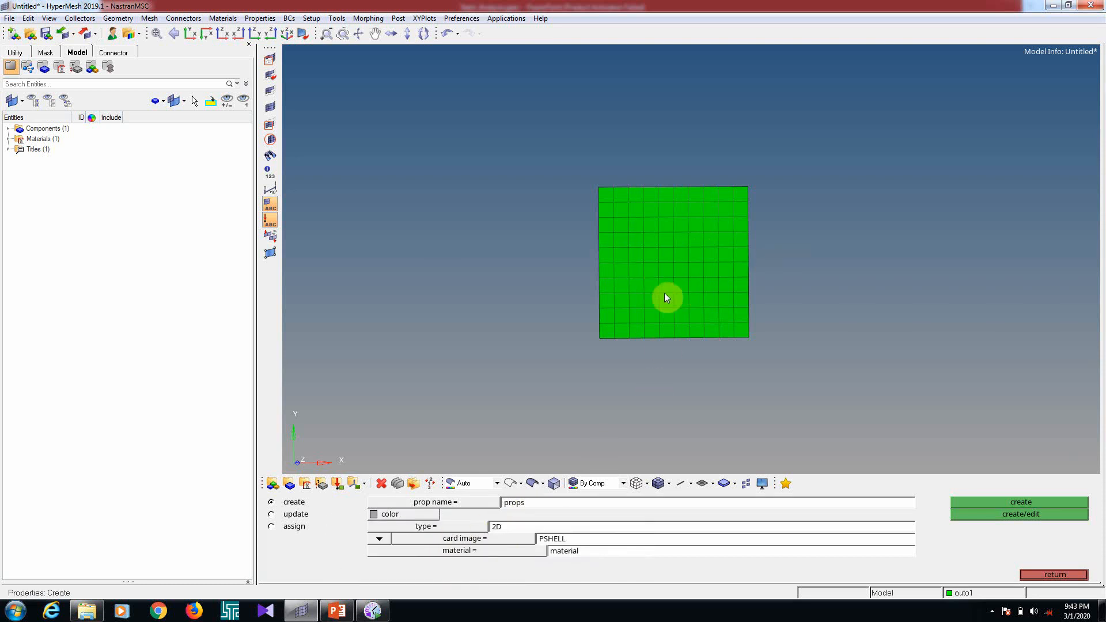
mouse_move(624, 358)
ctrl+mouse_down()
mouse_move(732, 237)
mouse_move(679, 299)
ctrl+mouse_up()
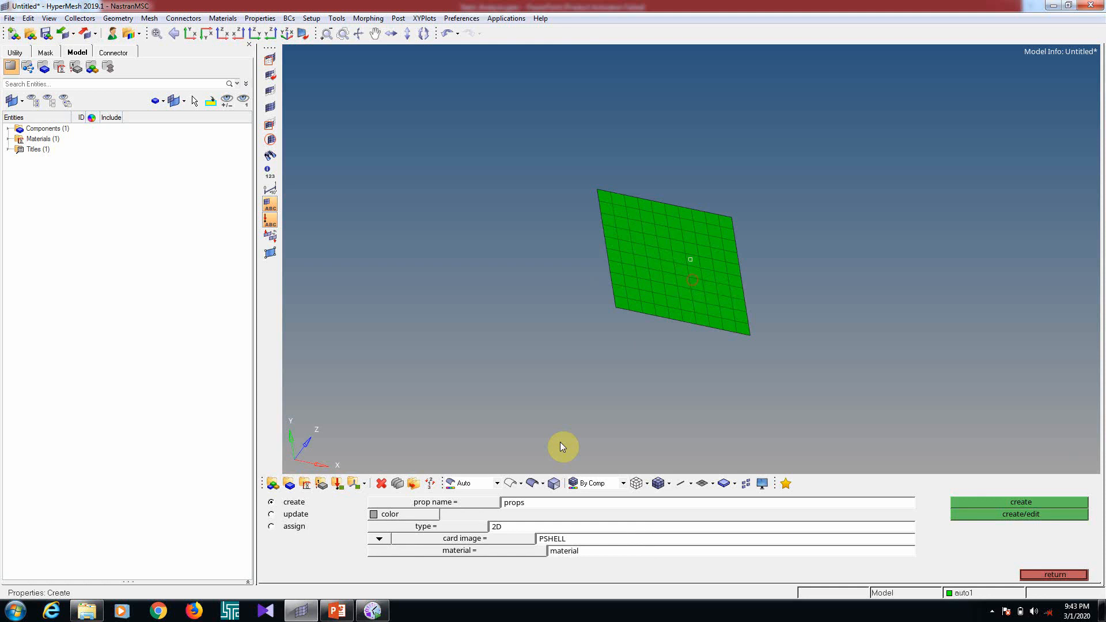
click(468, 530)
click(432, 562)
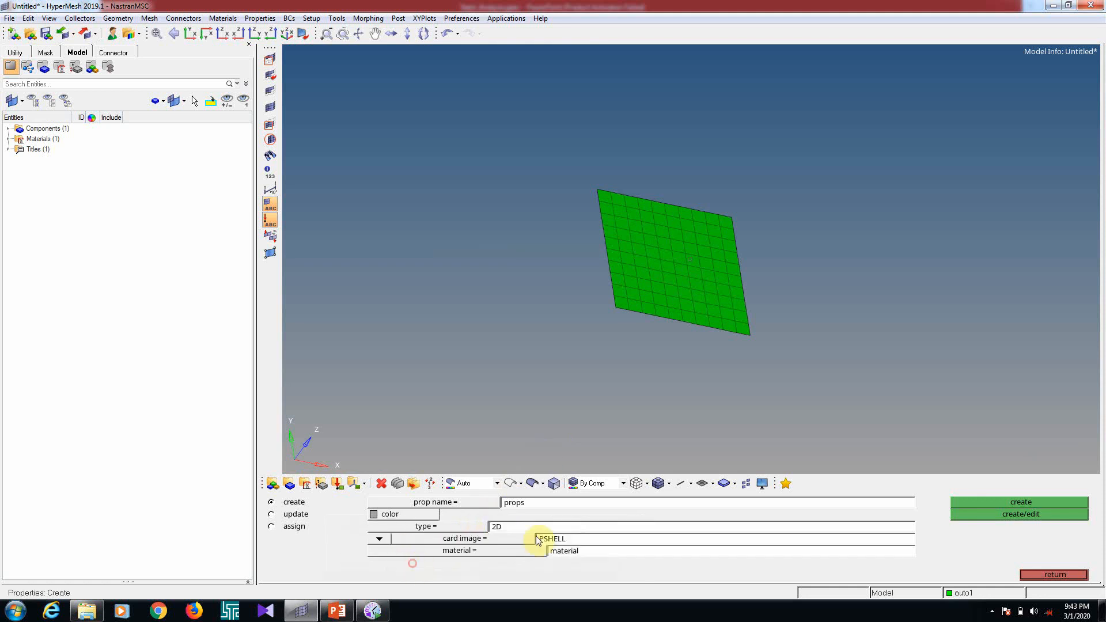
click(526, 542)
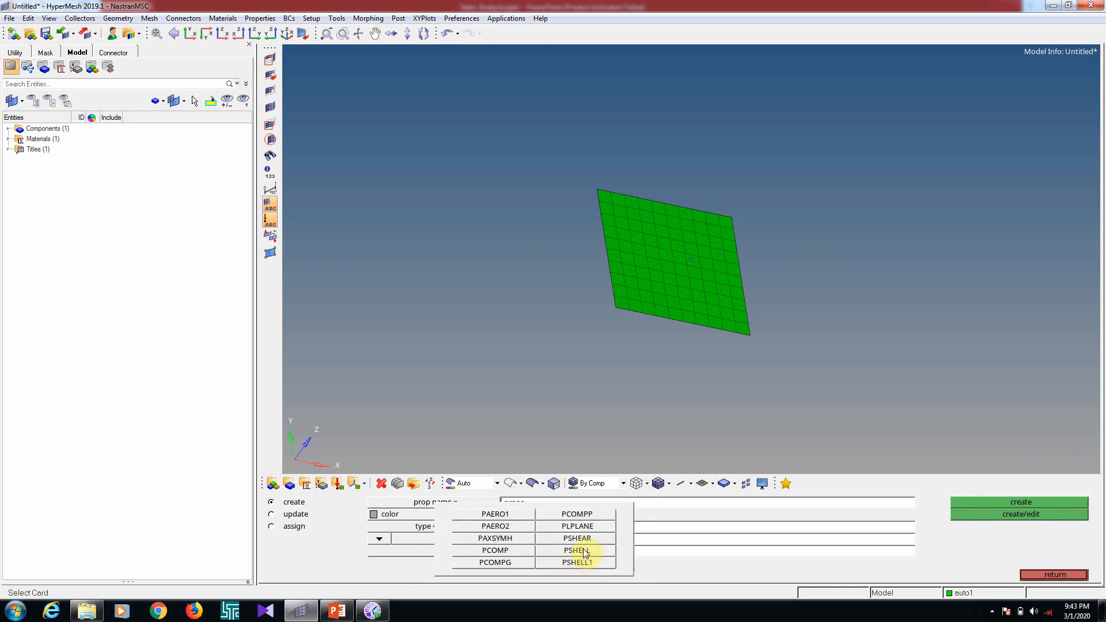
click(585, 550)
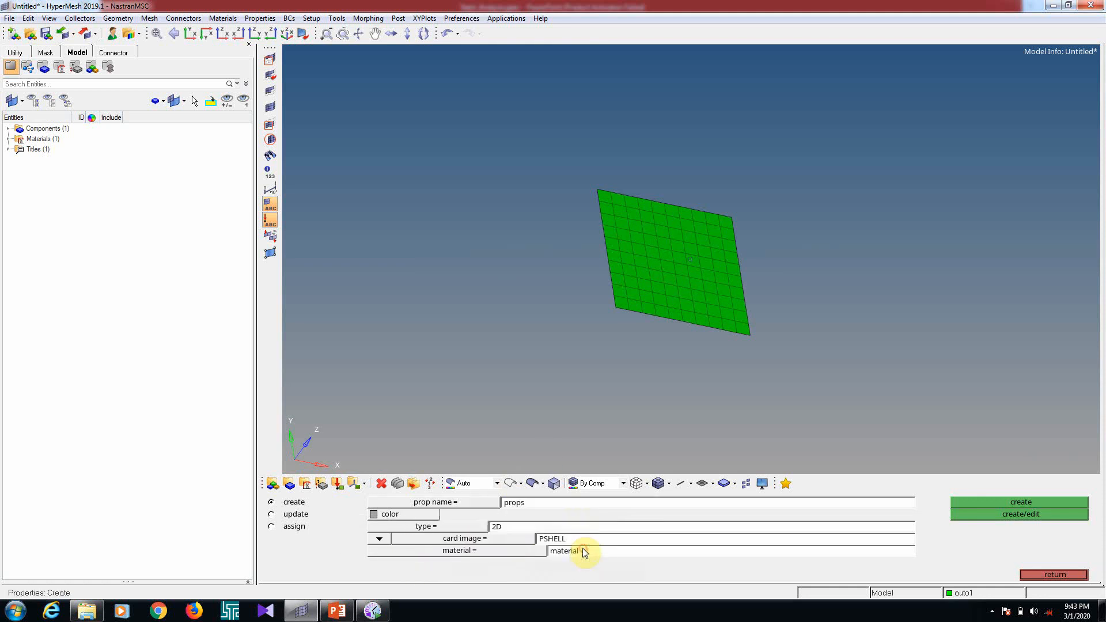
click(501, 556)
click(316, 503)
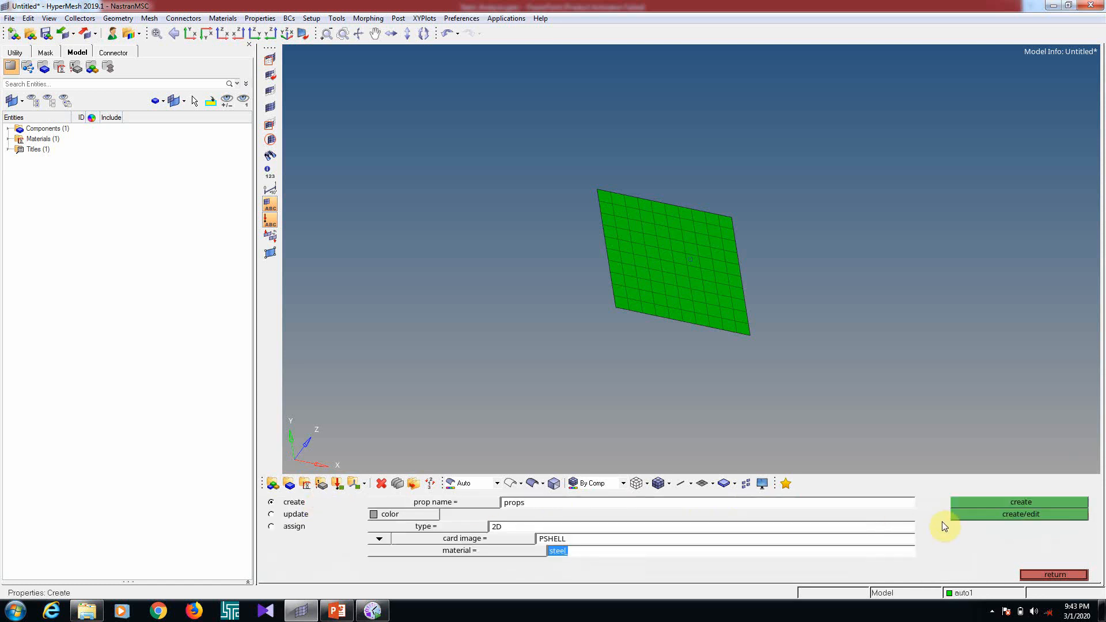
click(992, 519)
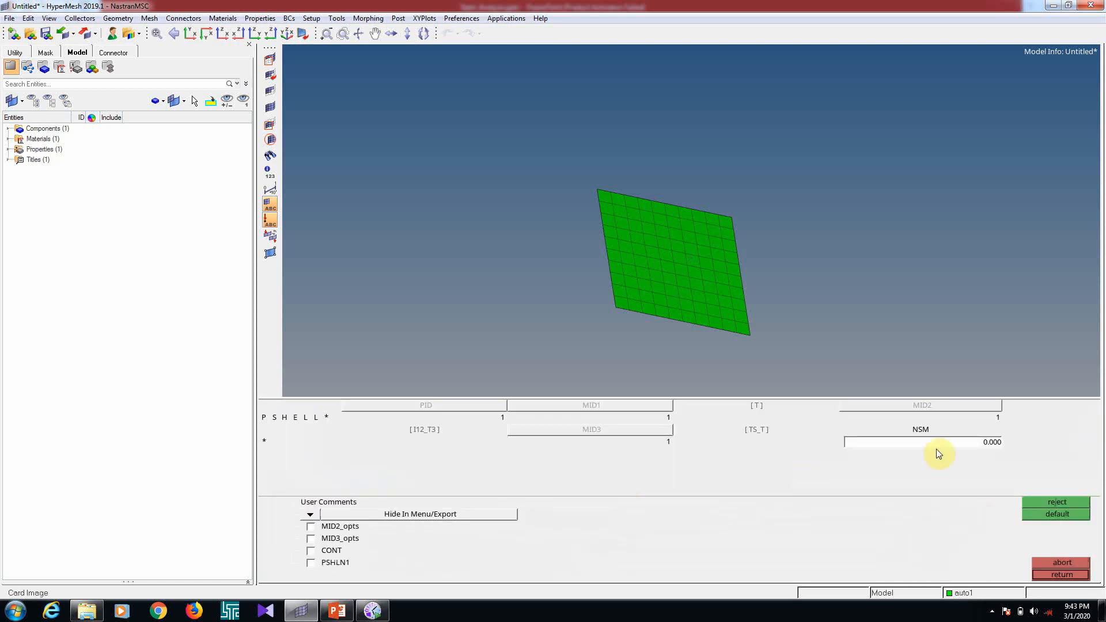
Look up the plate thickness on the PowerPoint slide and set T to 5 on the props PSHELL card
click(759, 416)
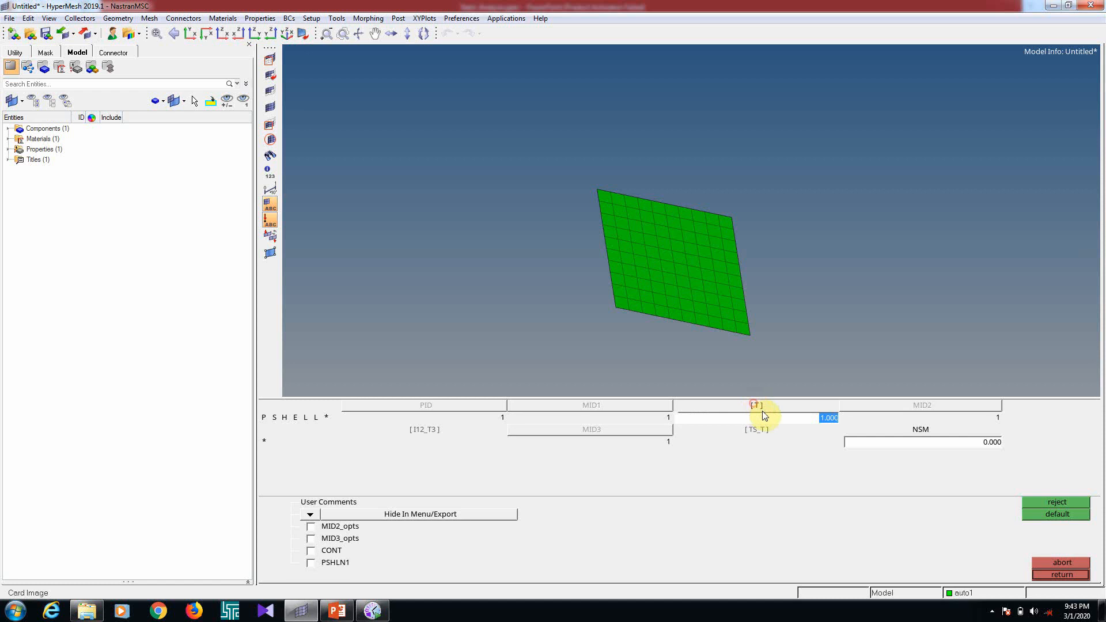
click(337, 610)
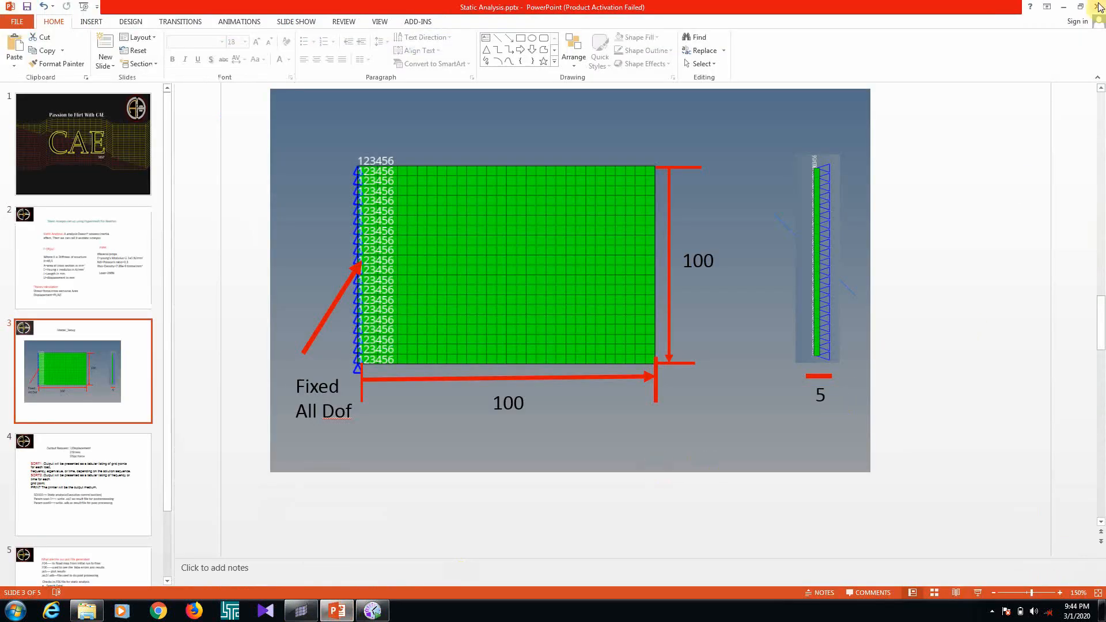
click(1064, 6)
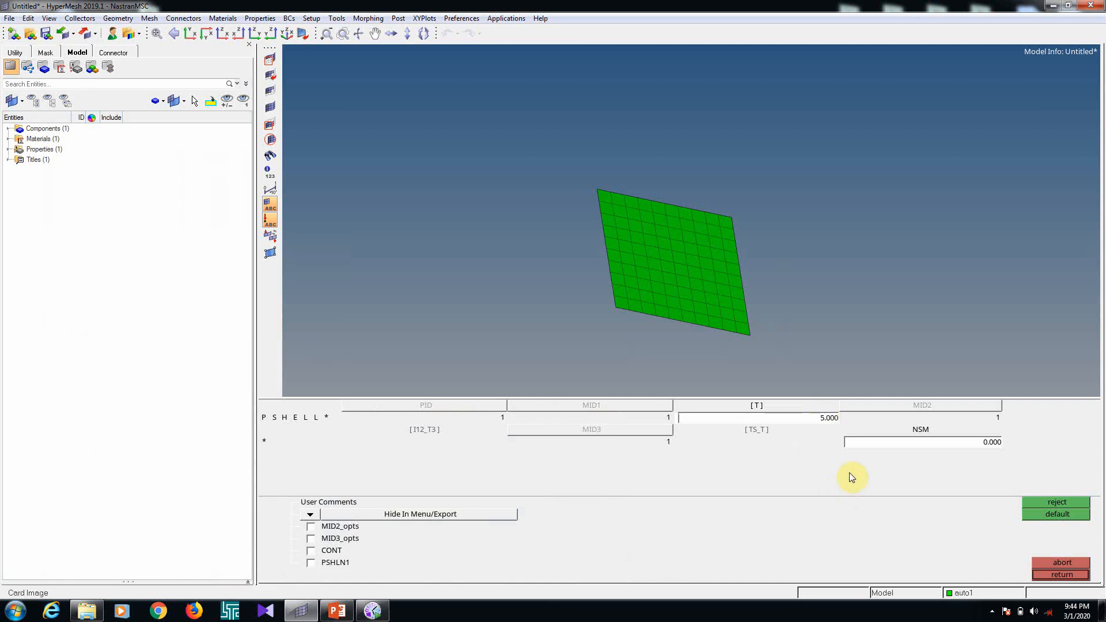
click(1063, 575)
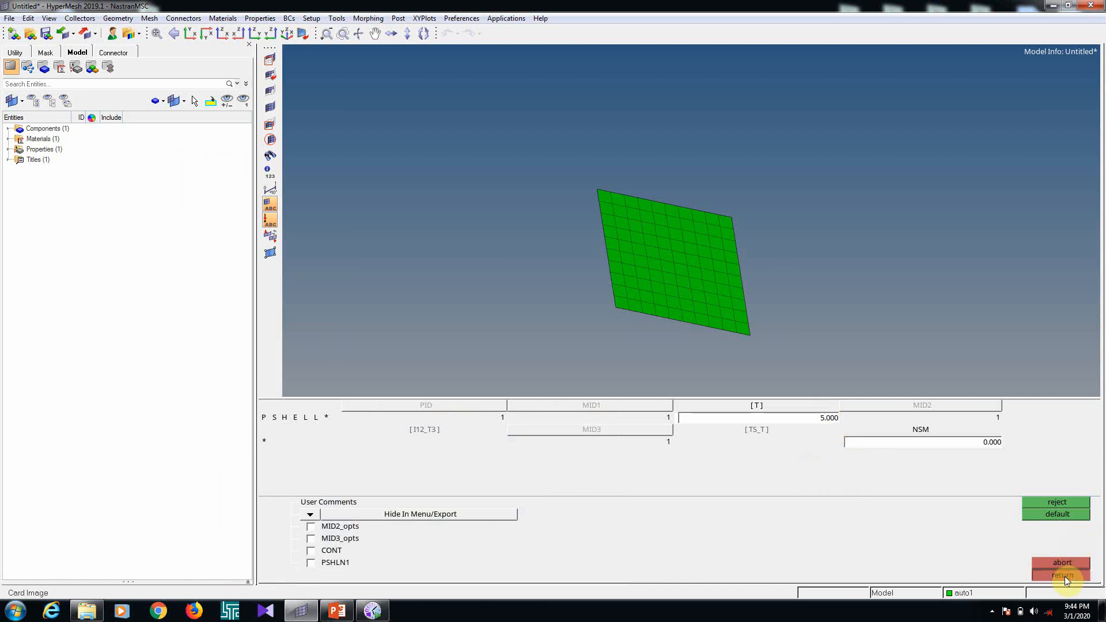
click(1063, 575)
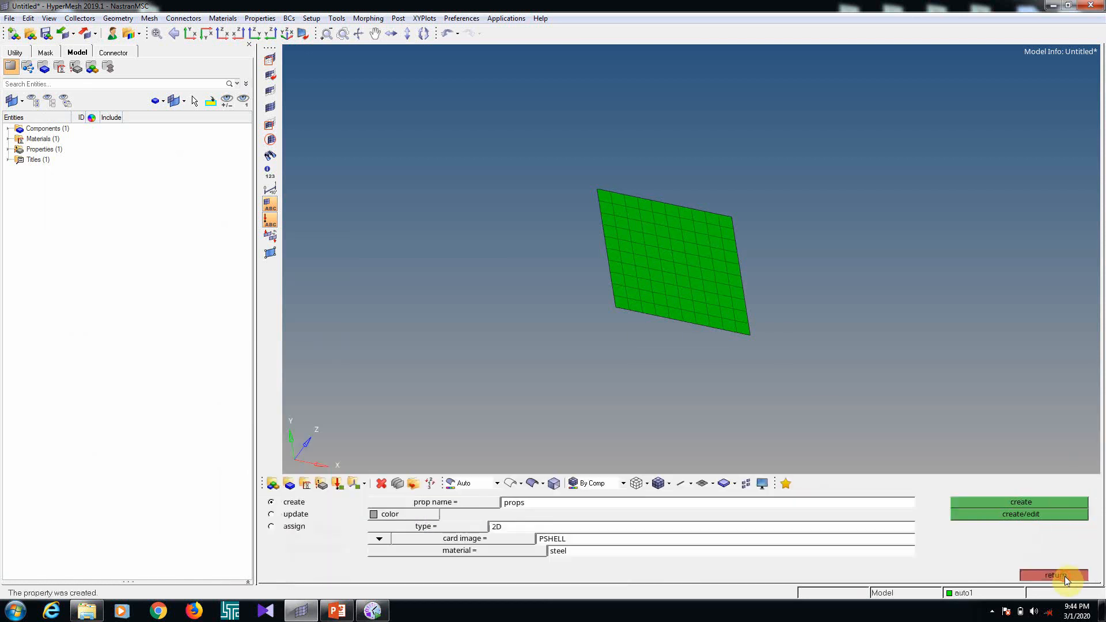
Update the plate's component to use the property props
click(290, 484)
click(702, 307)
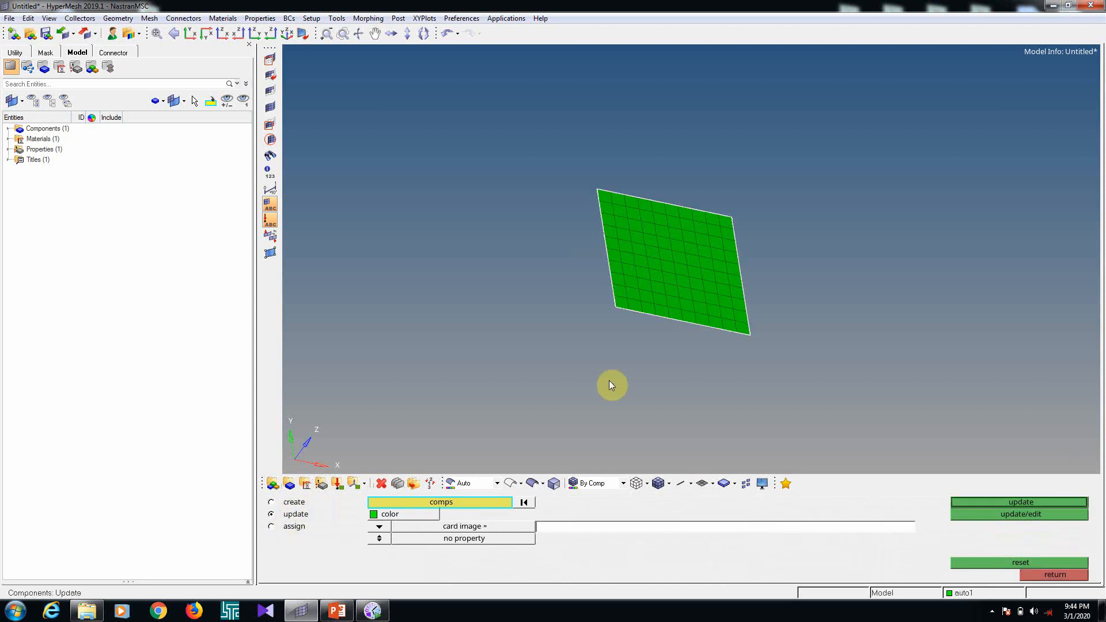
click(379, 539)
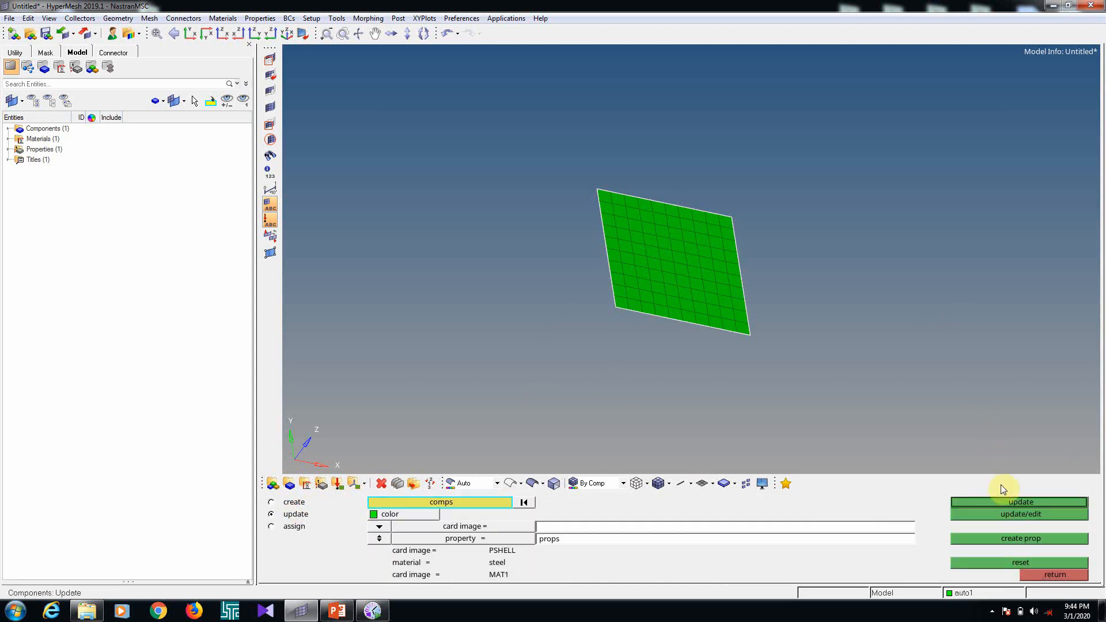
click(1003, 503)
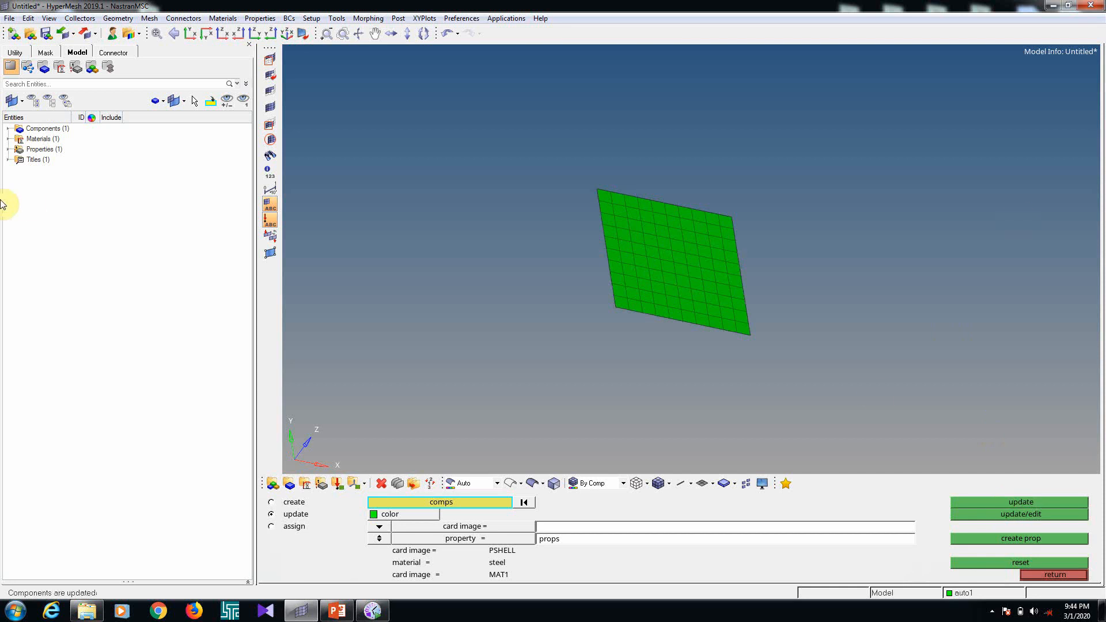
click(1052, 578)
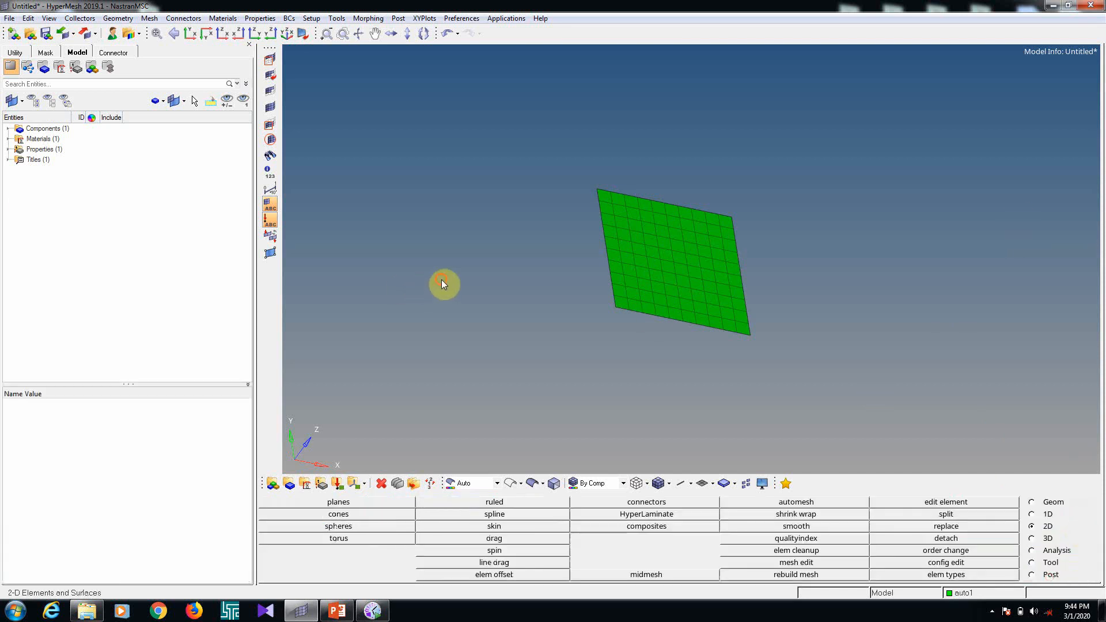
Rename the auto1 component to Plate and change its colour to brown
click(8, 128)
click(57, 139)
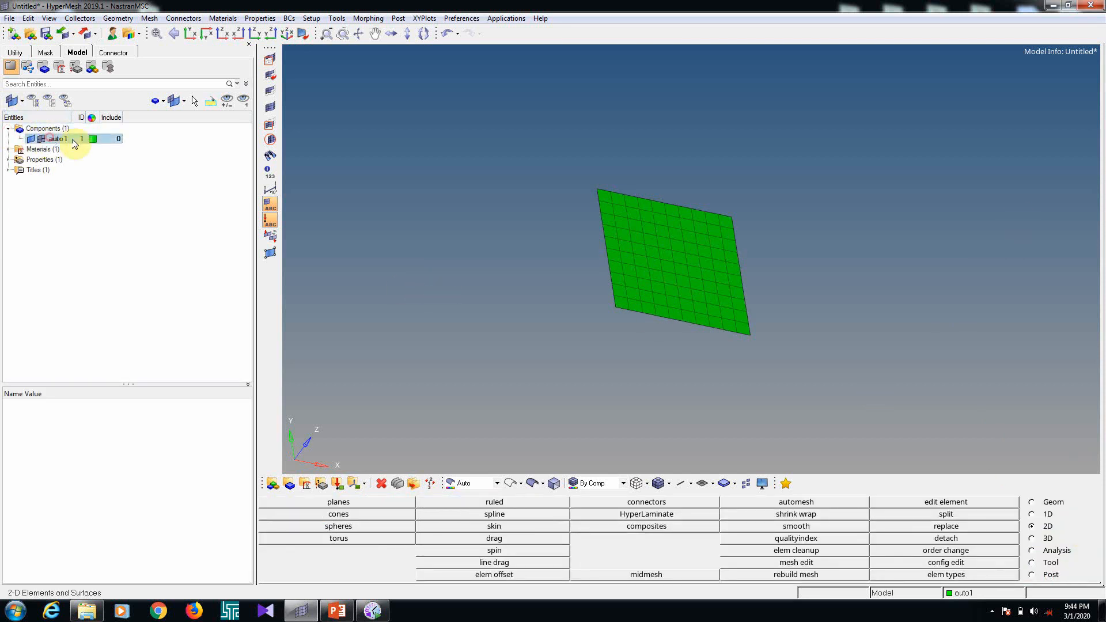
click(114, 403)
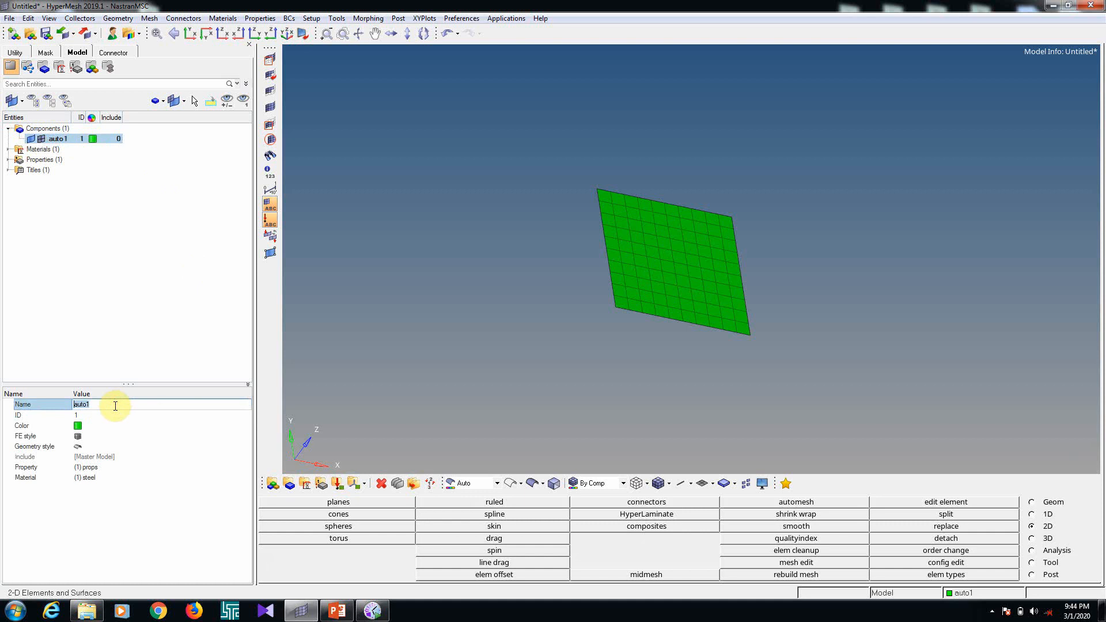
key(BackSpace)
key(Return)
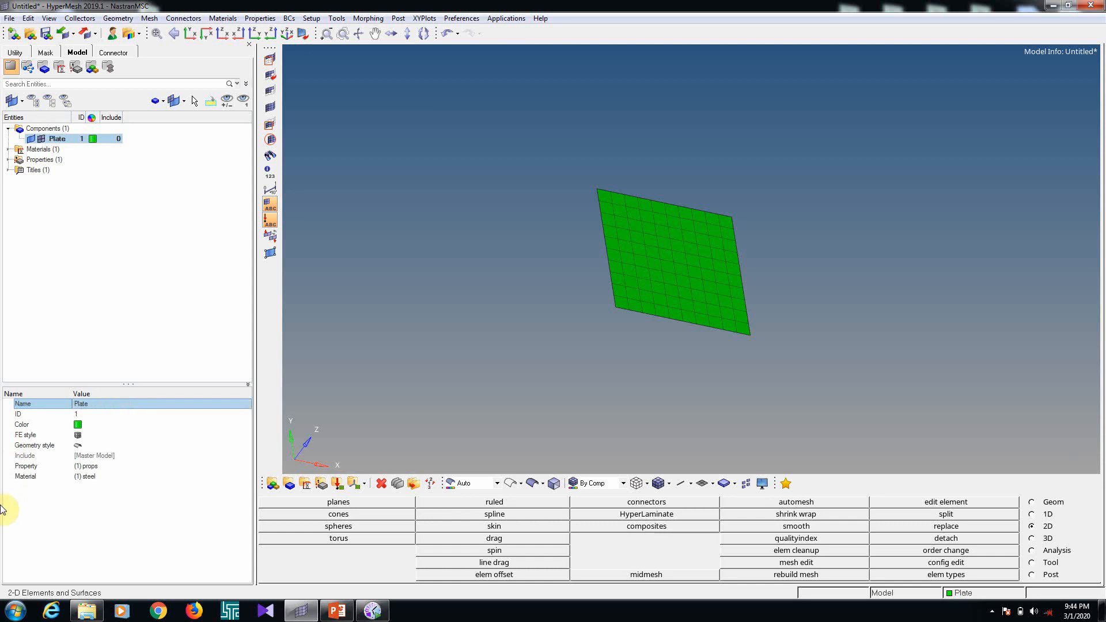
click(78, 426)
click(102, 498)
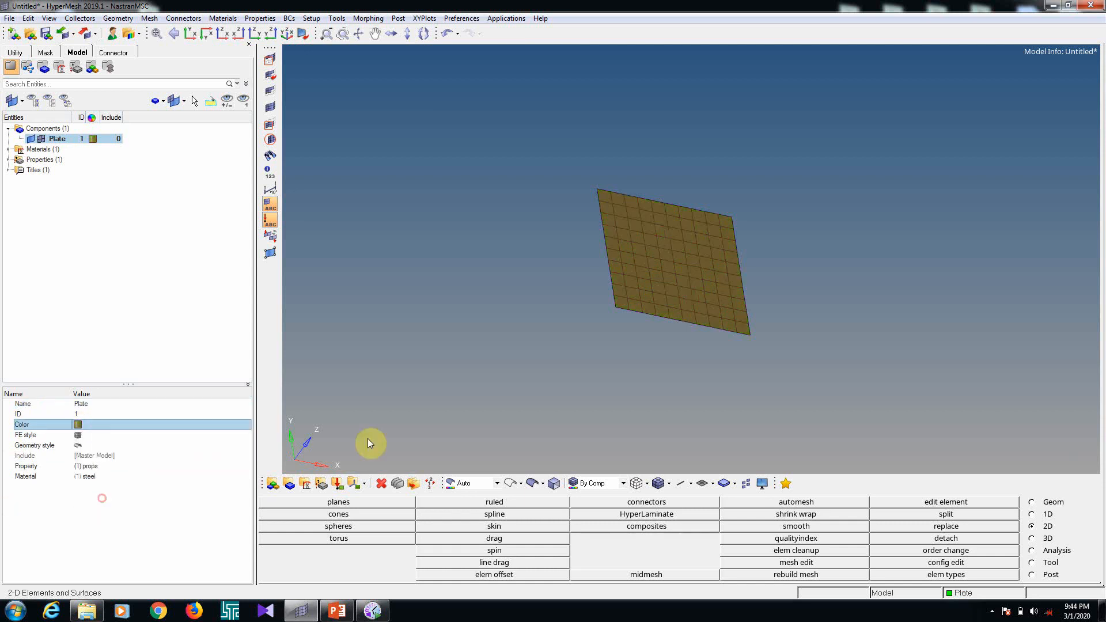
ctrl+drag(681, 302, 676, 347)
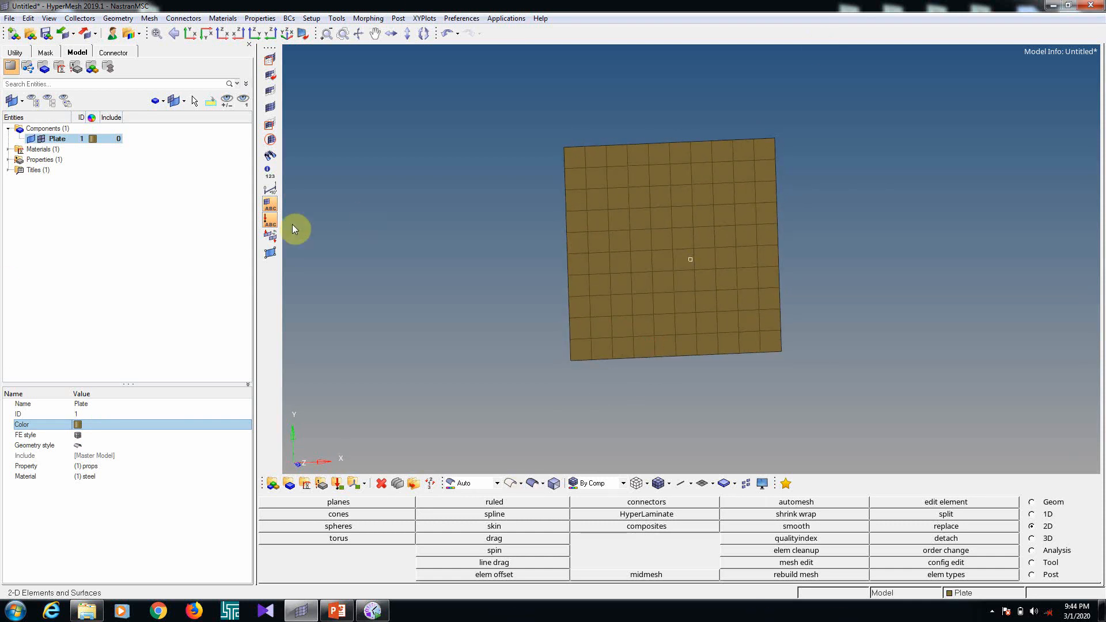
List the model's materials and properties and review the MAT1 card of the plate's material
click(8, 150)
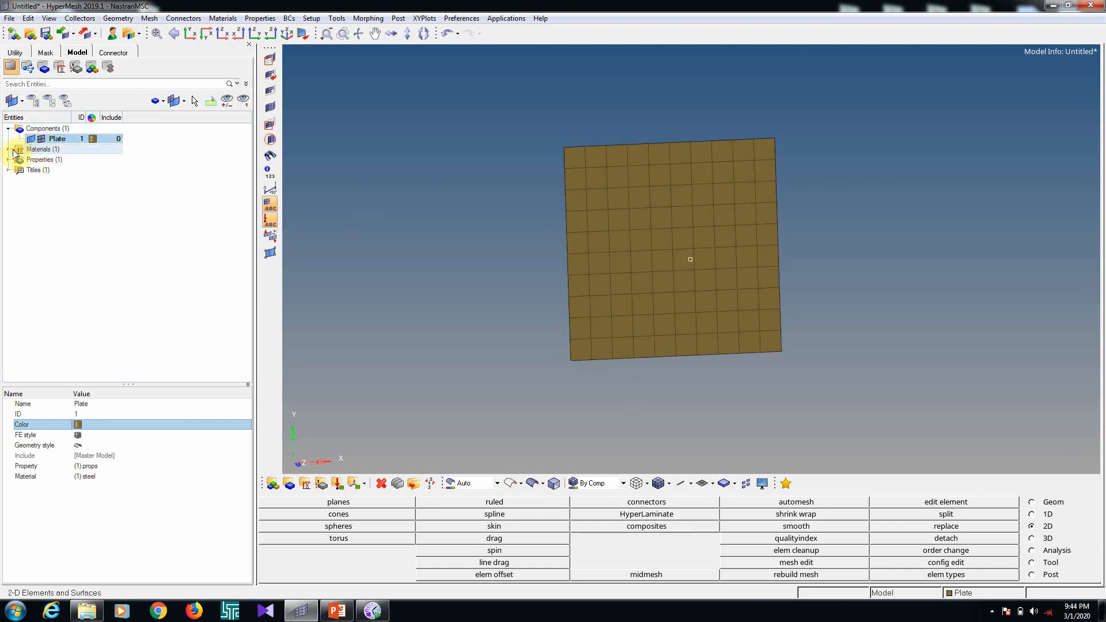
click(8, 169)
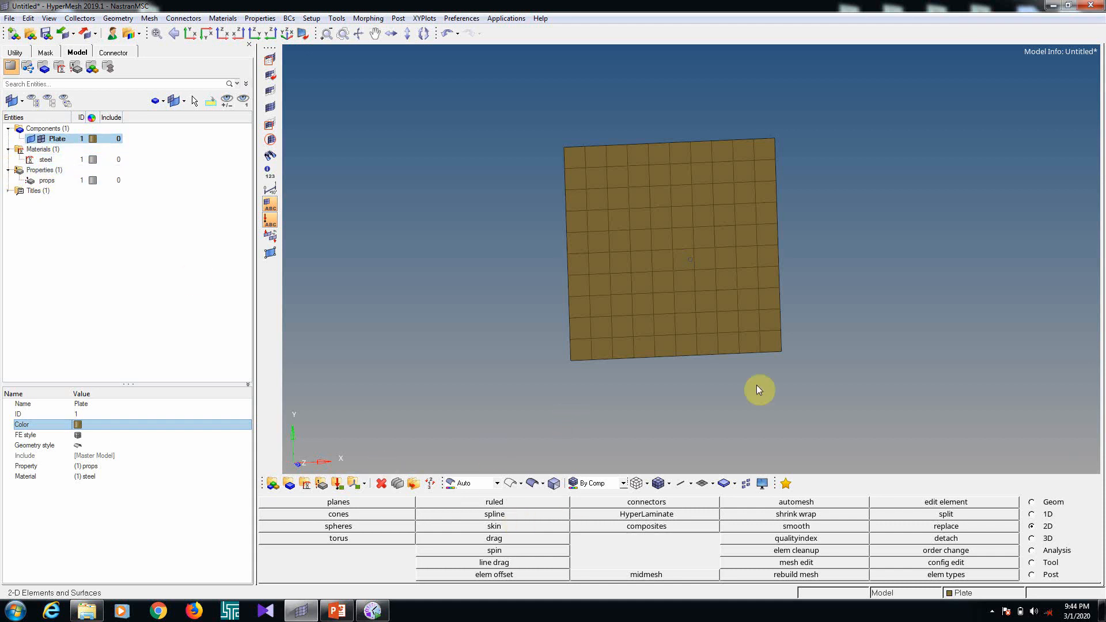
ctrl+drag(563, 365, 611, 339)
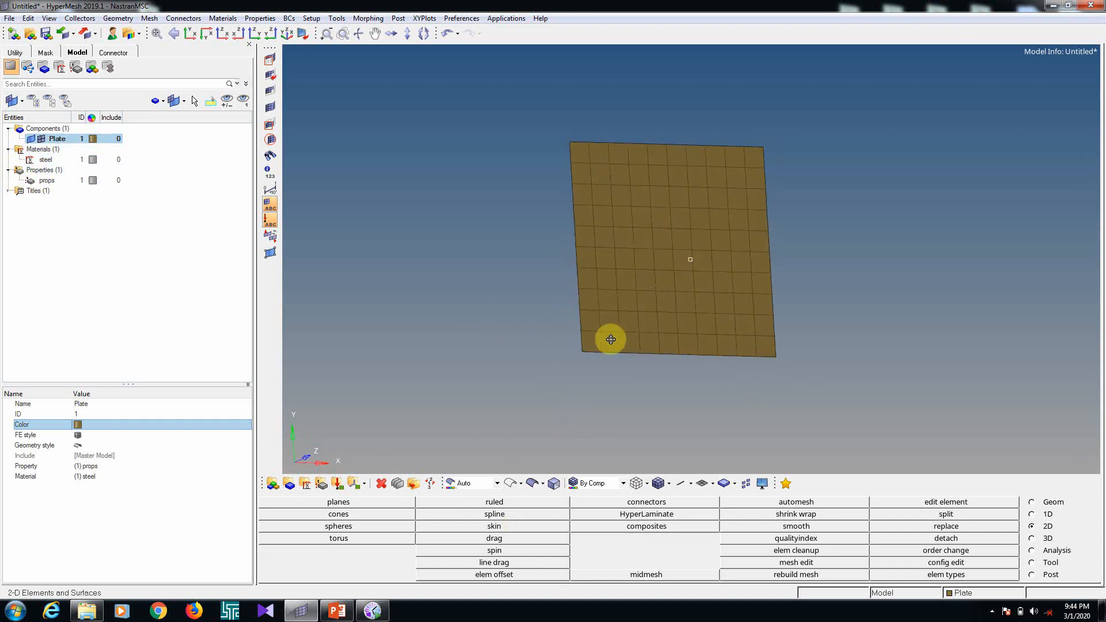
ctrl+drag(667, 414, 689, 370)
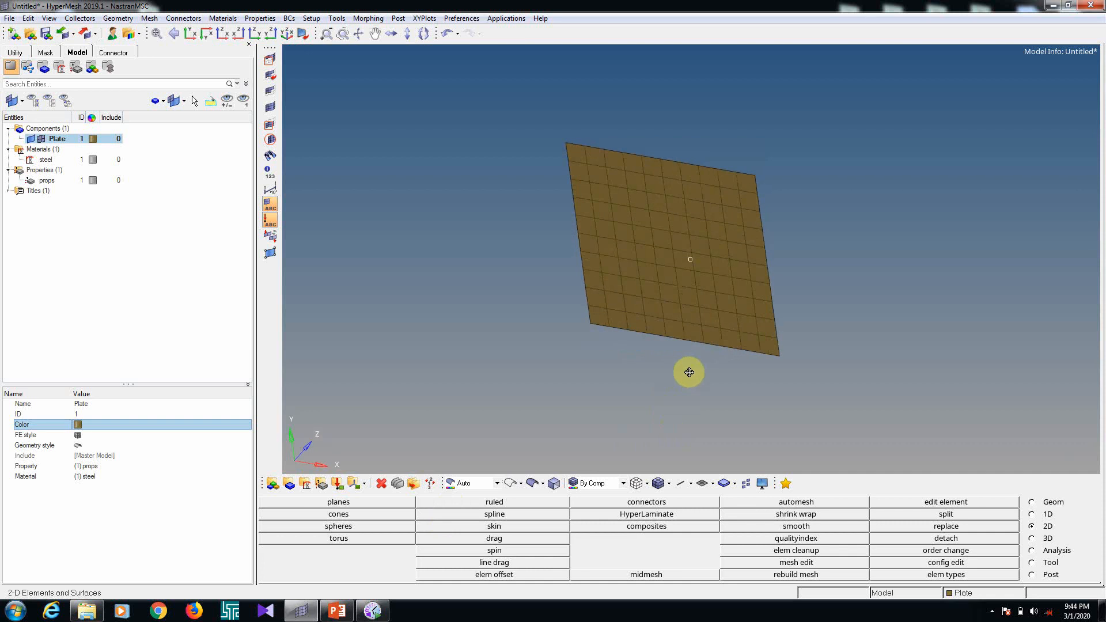
click(398, 484)
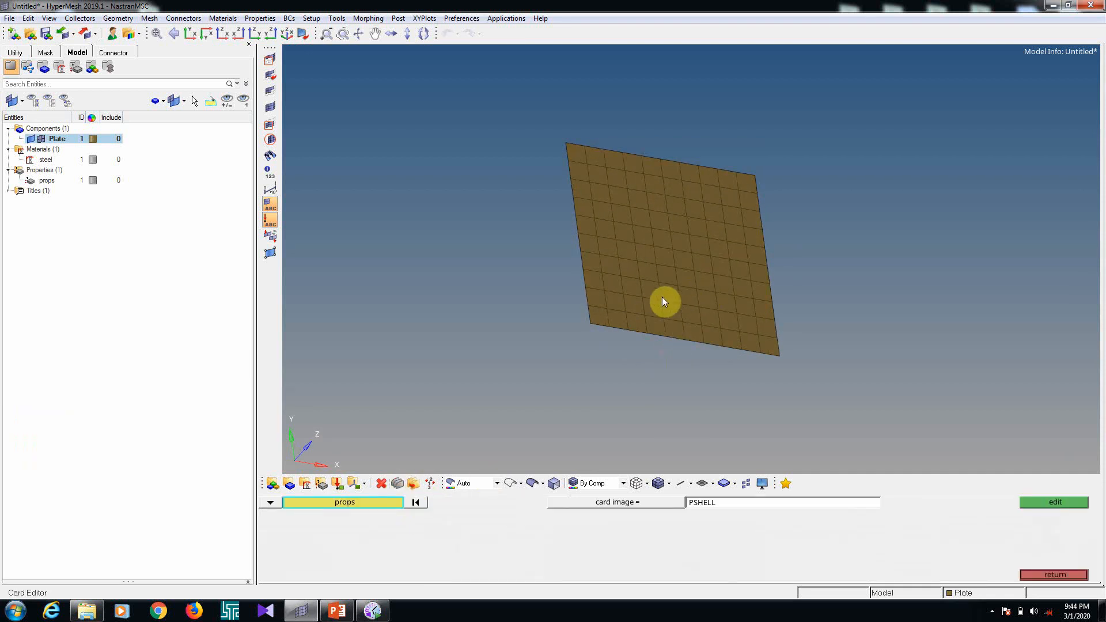
click(269, 507)
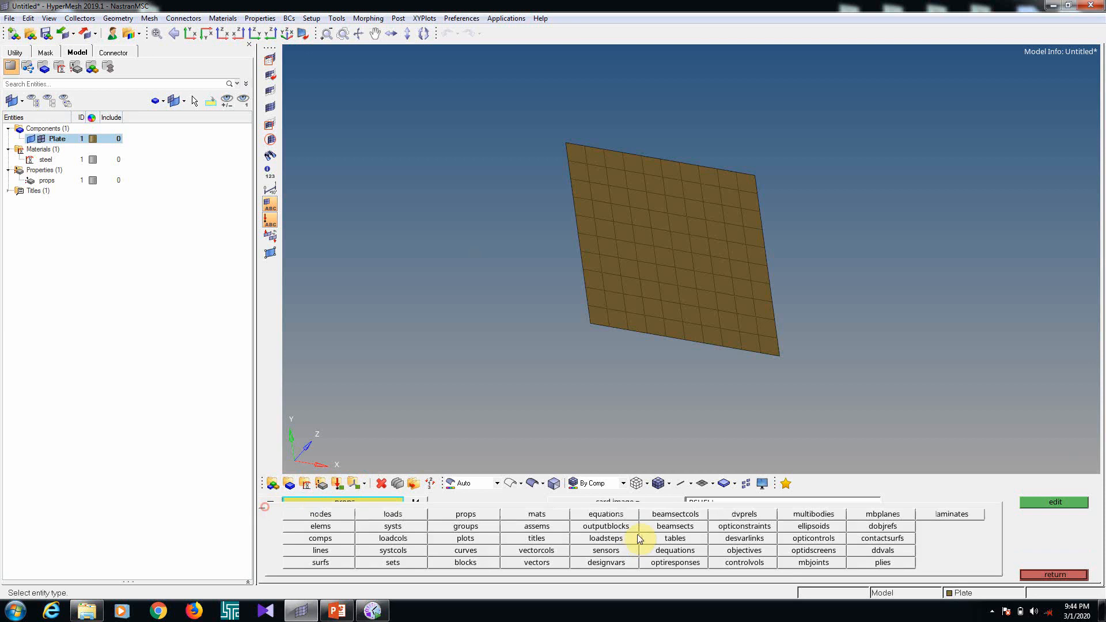
click(542, 520)
click(621, 321)
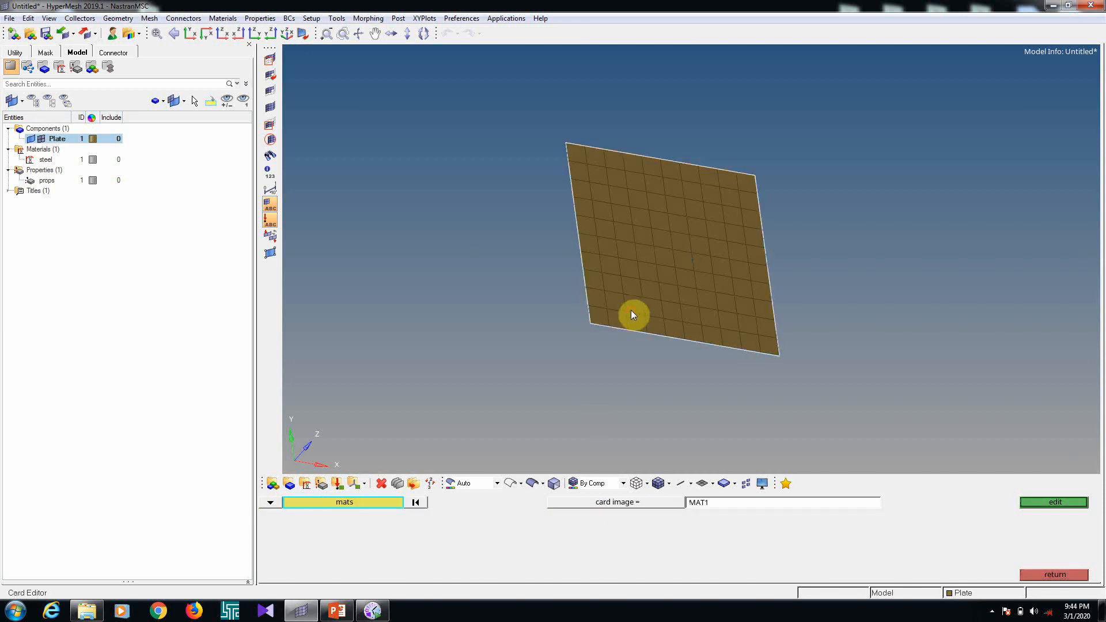
click(1056, 503)
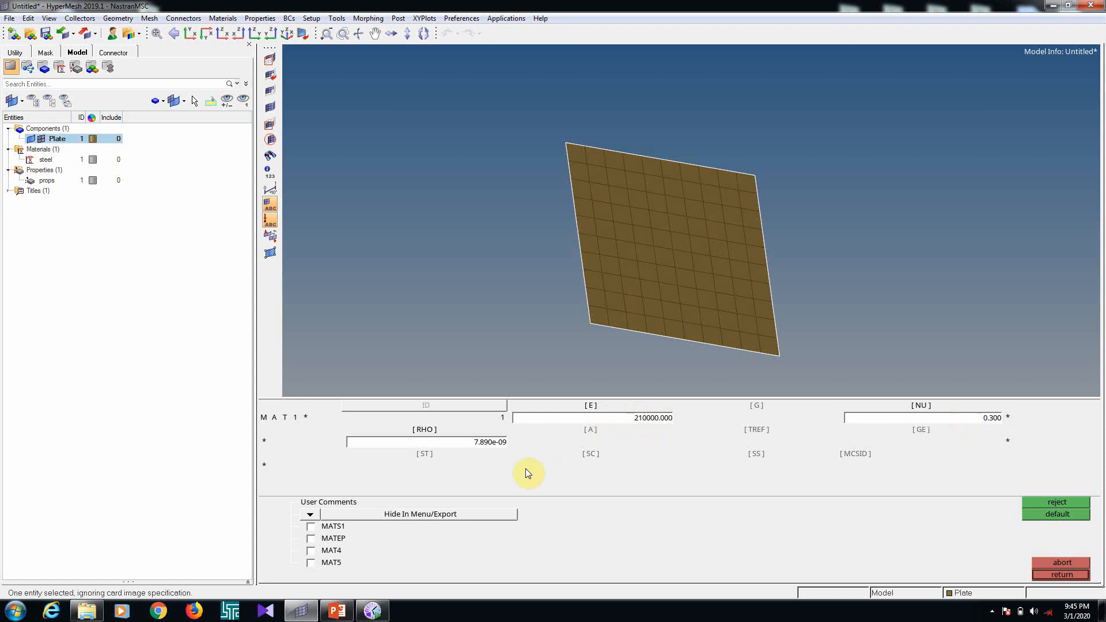
click(1046, 576)
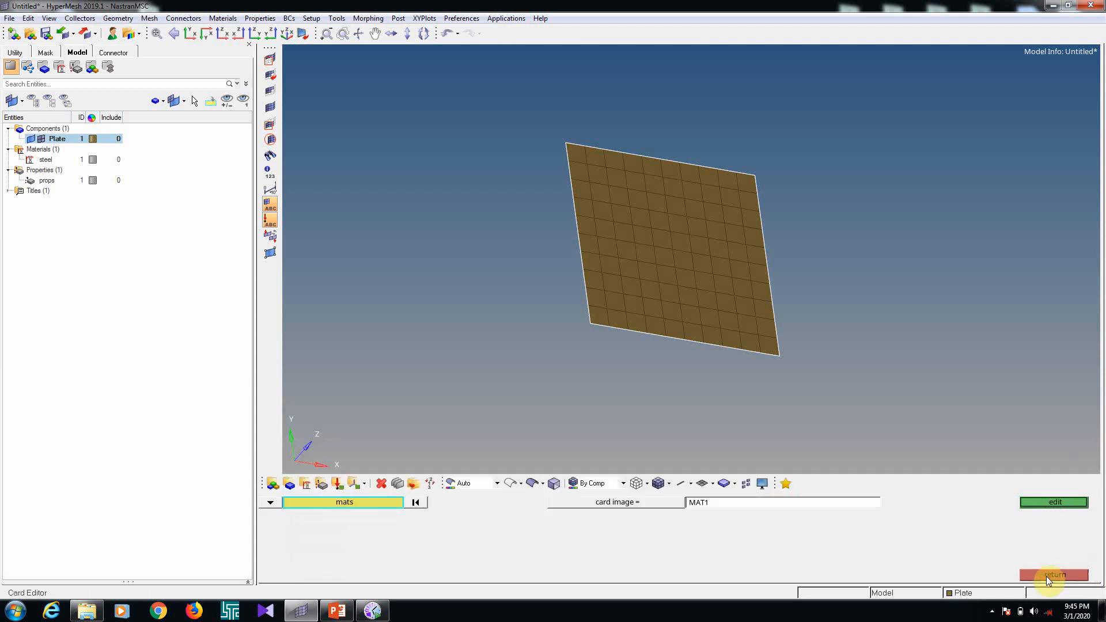
Review the PSHELL card of the plate's property in the card editor
click(271, 503)
click(484, 516)
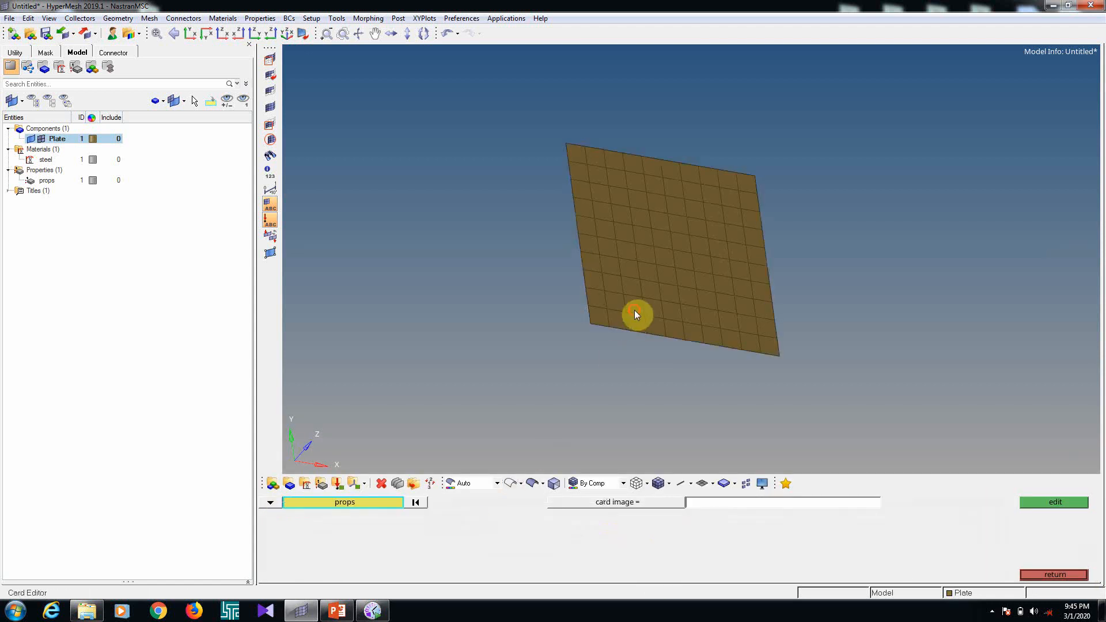
click(634, 311)
click(1044, 503)
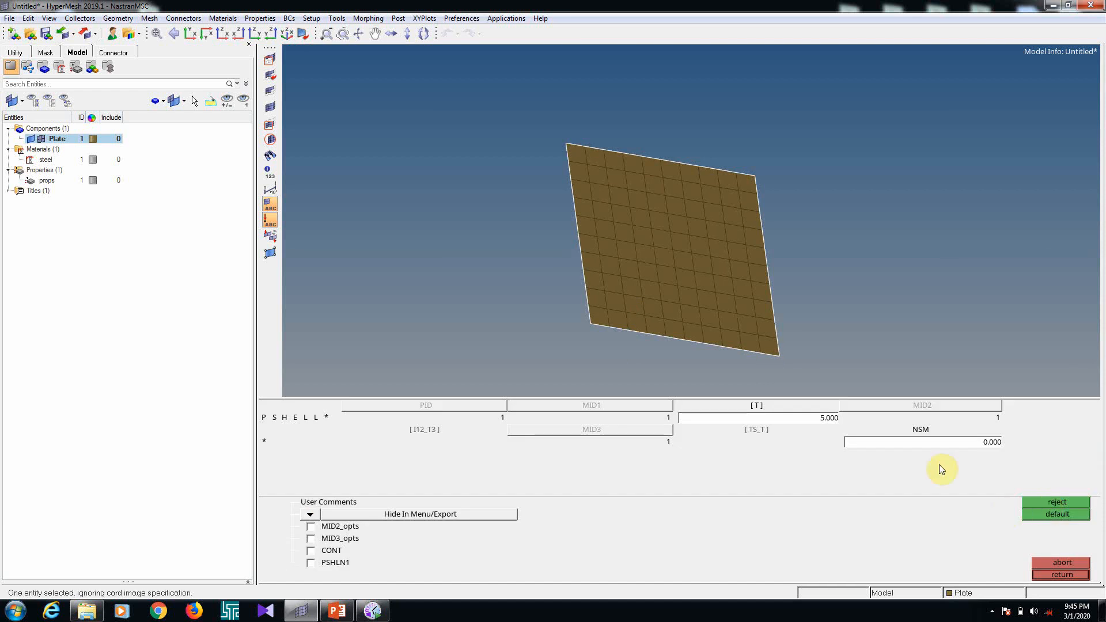
click(1071, 573)
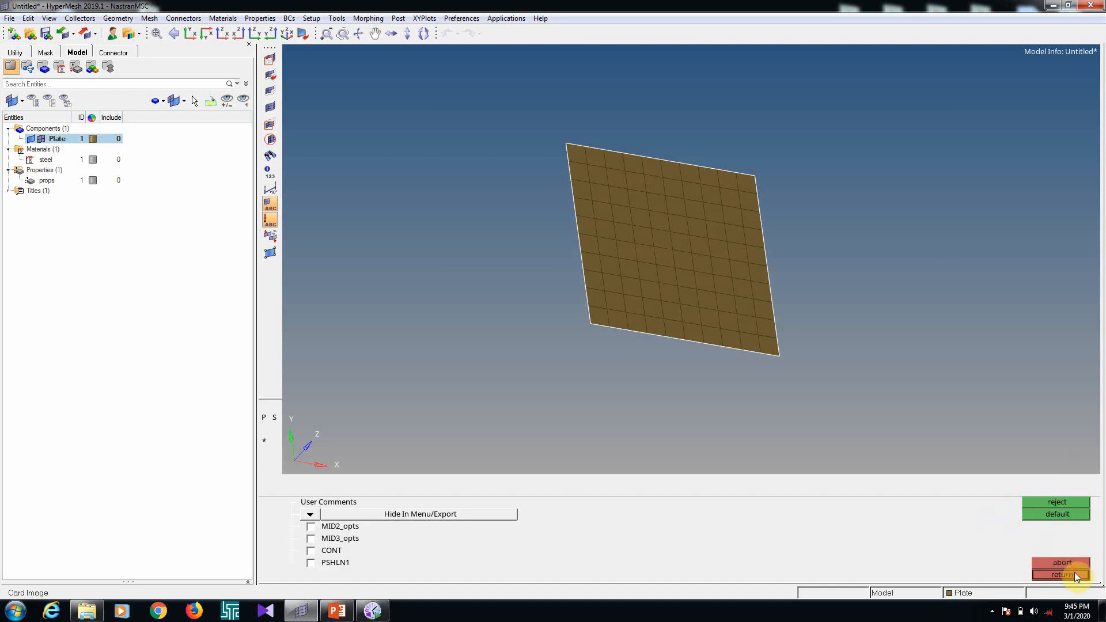
click(1074, 572)
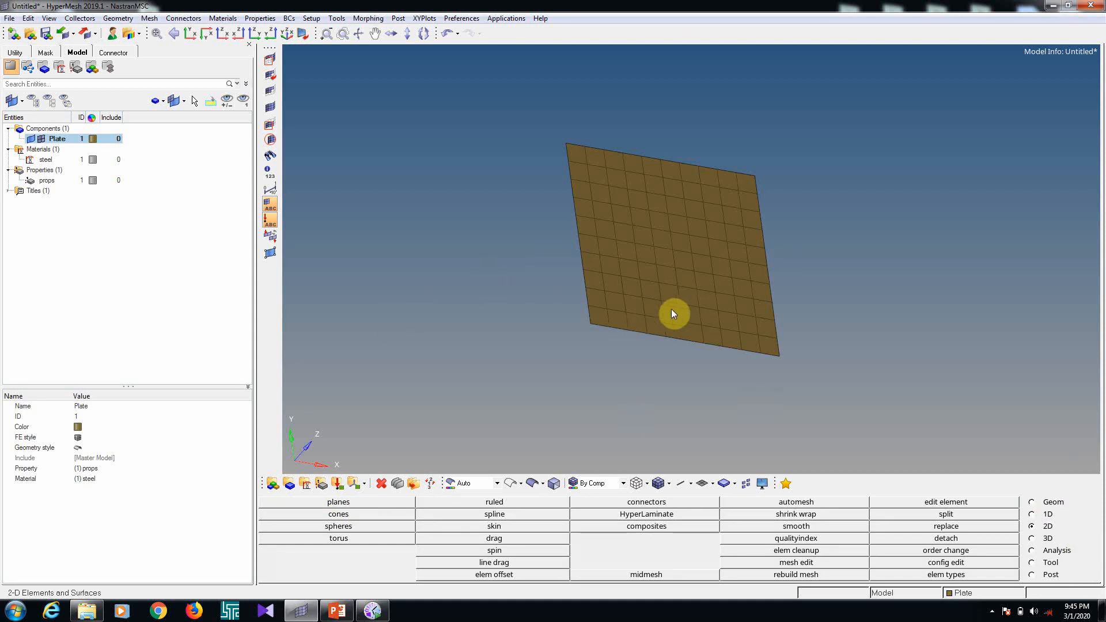
Check the 2D element quality of one shell element near the plate's lower edge
ctrl+drag(672, 308, 649, 323)
key(F10)
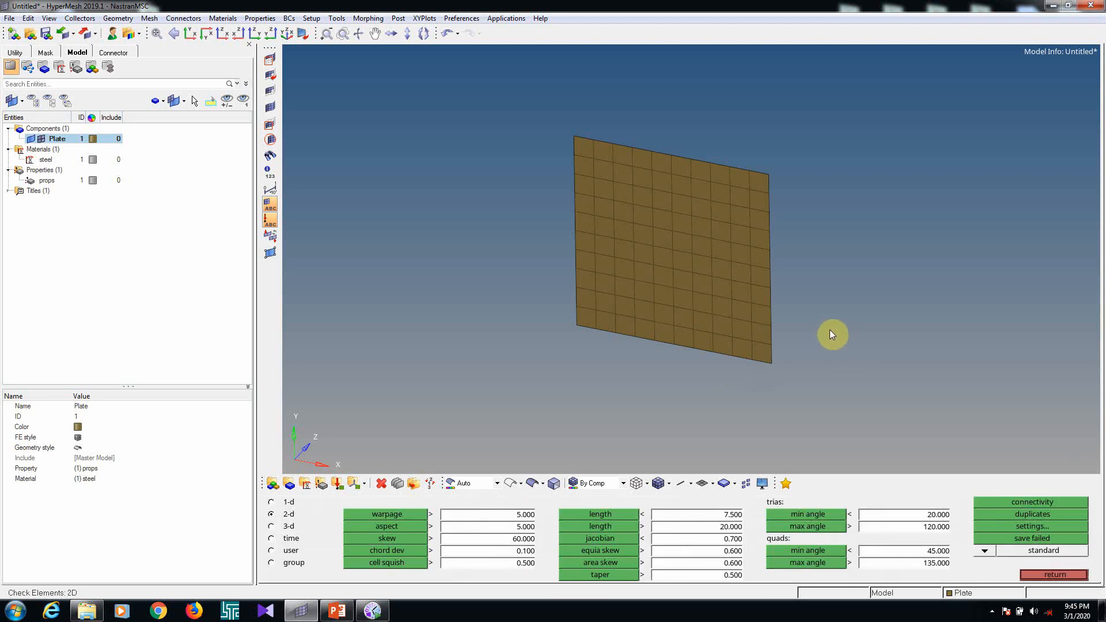
click(696, 310)
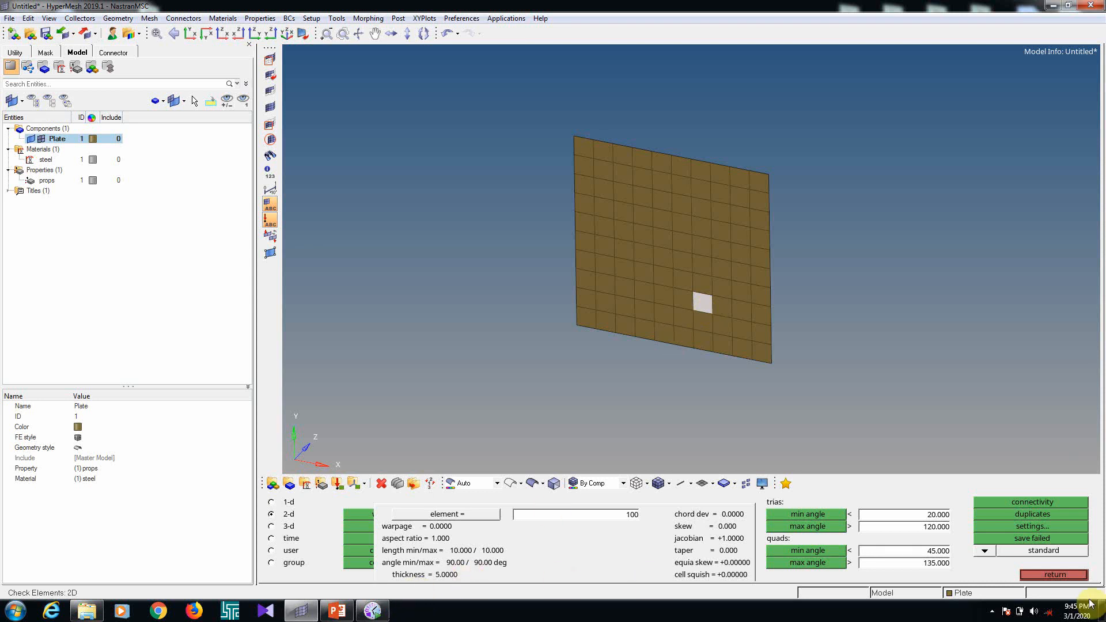
click(1056, 575)
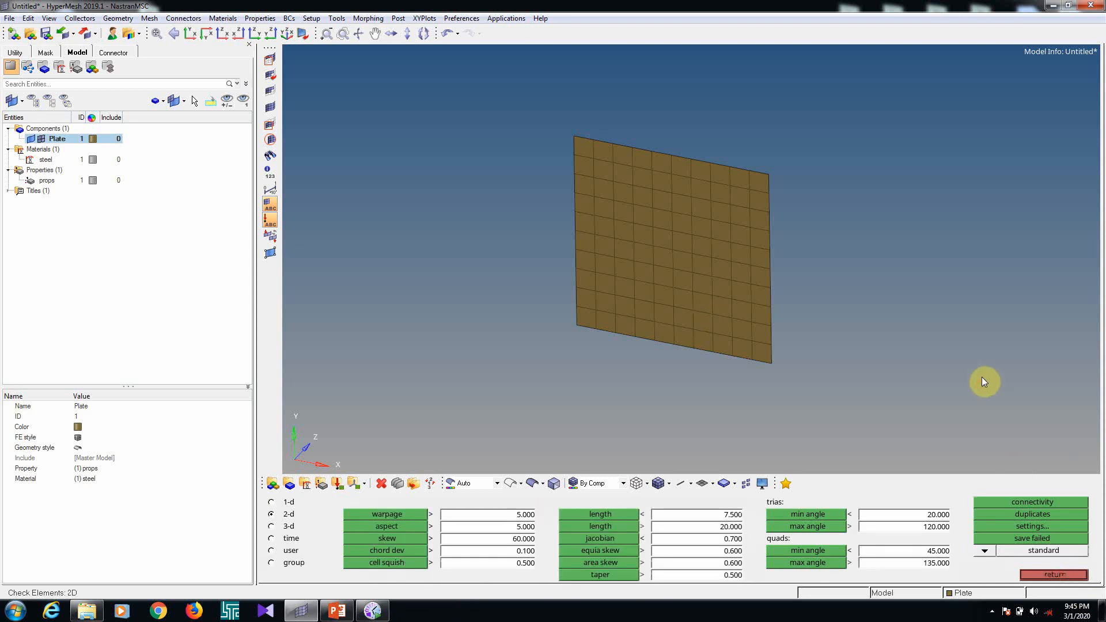
key(Escape)
ctrl+drag(674, 288, 664, 296)
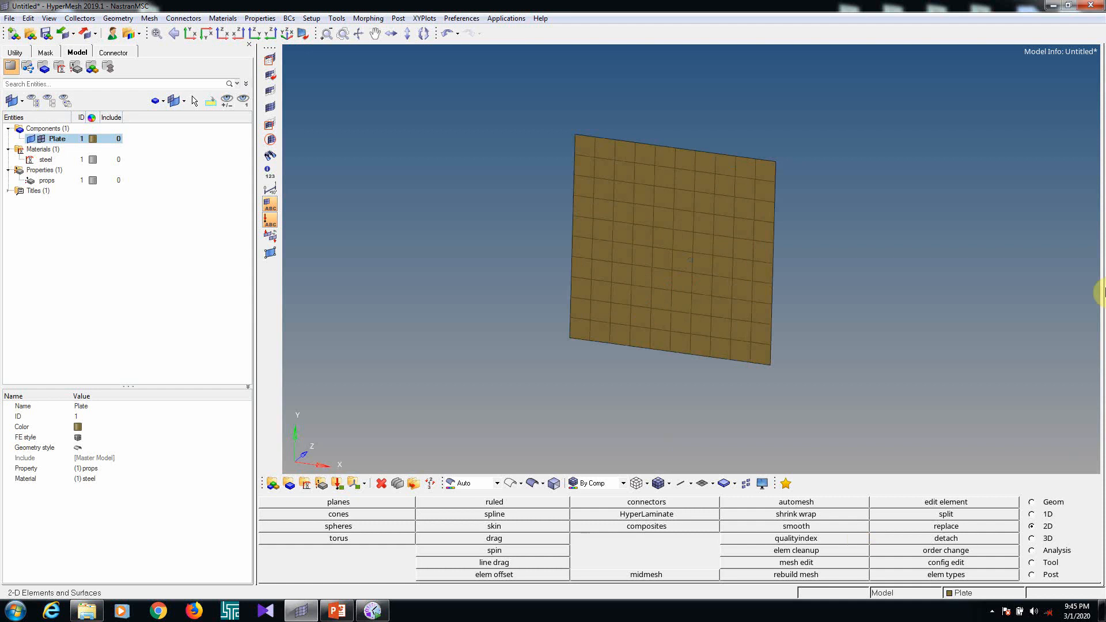
Create a load collector named constrain without a card image and expand the load collectors in the model tree
click(338, 485)
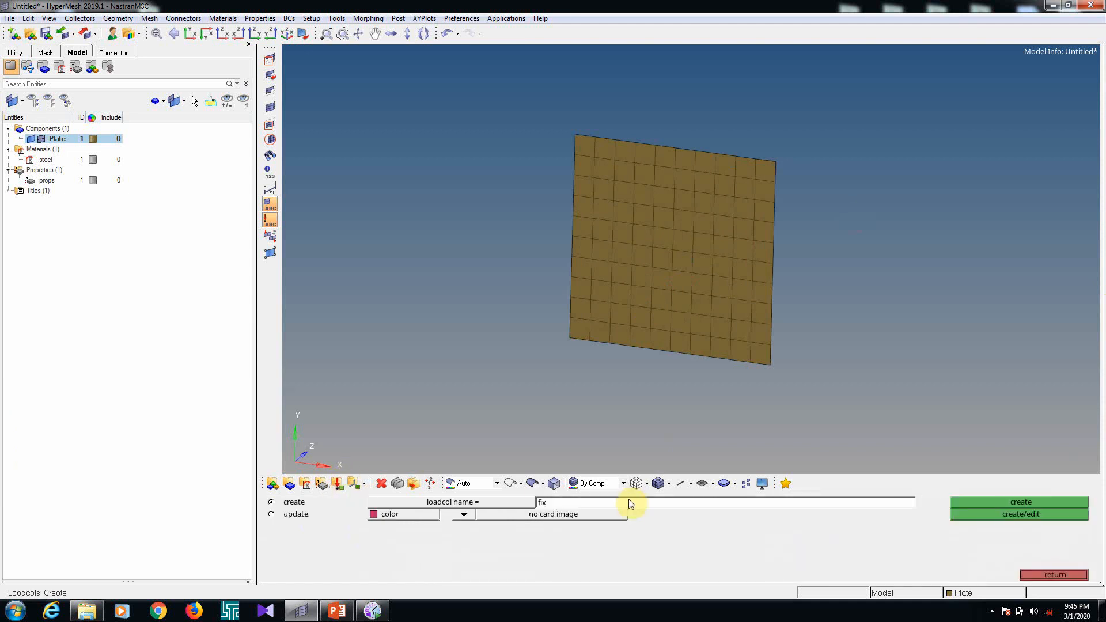
click(629, 508)
text(constrain)
click(1035, 502)
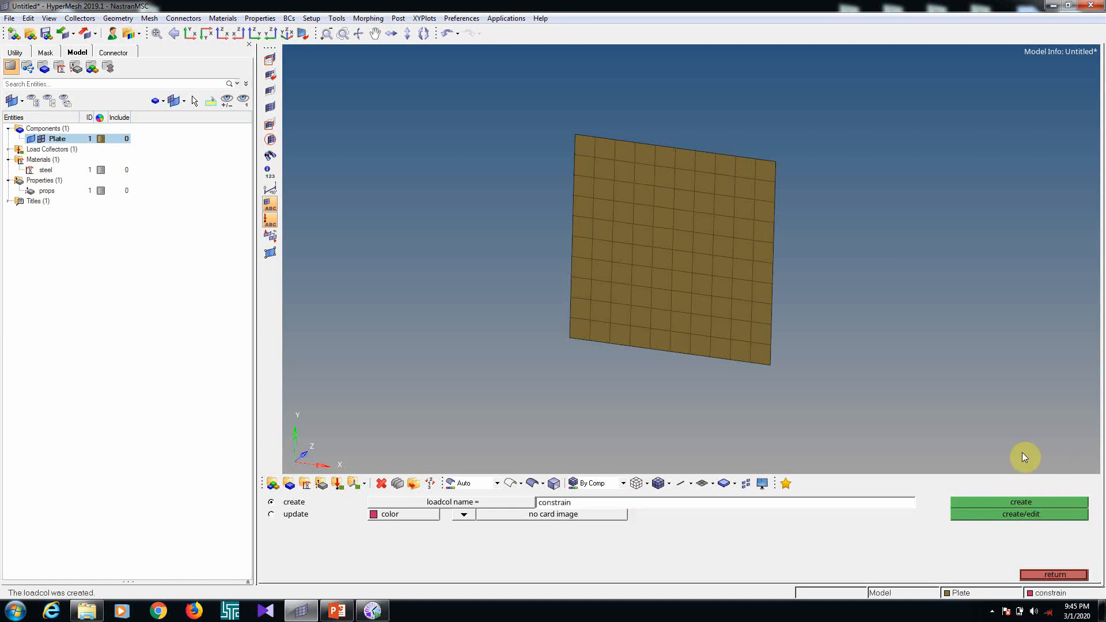
click(8, 150)
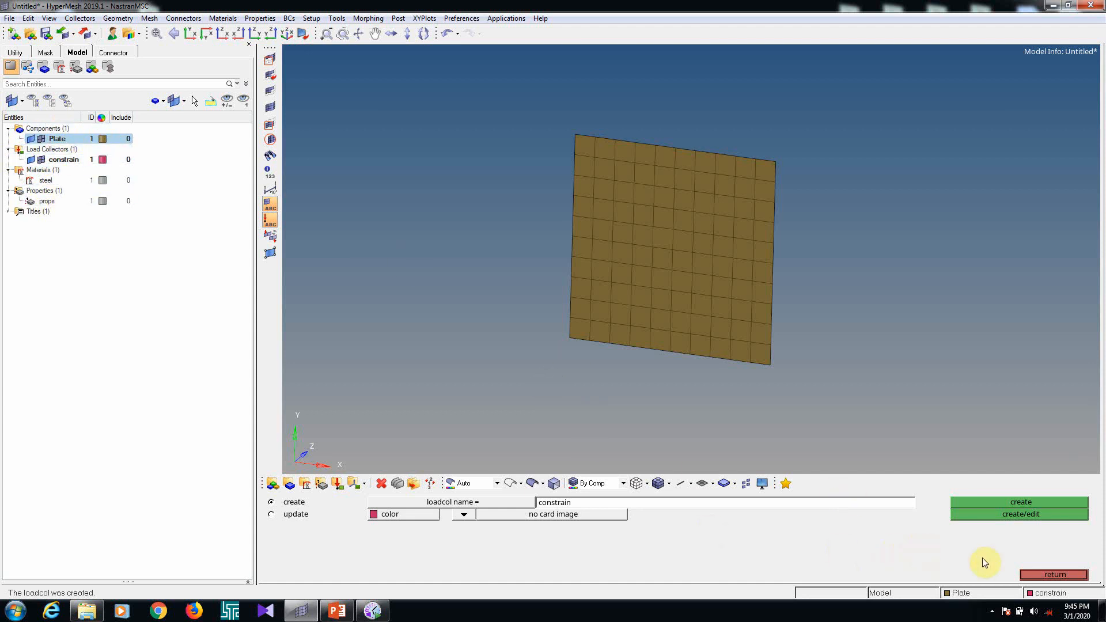
click(1048, 578)
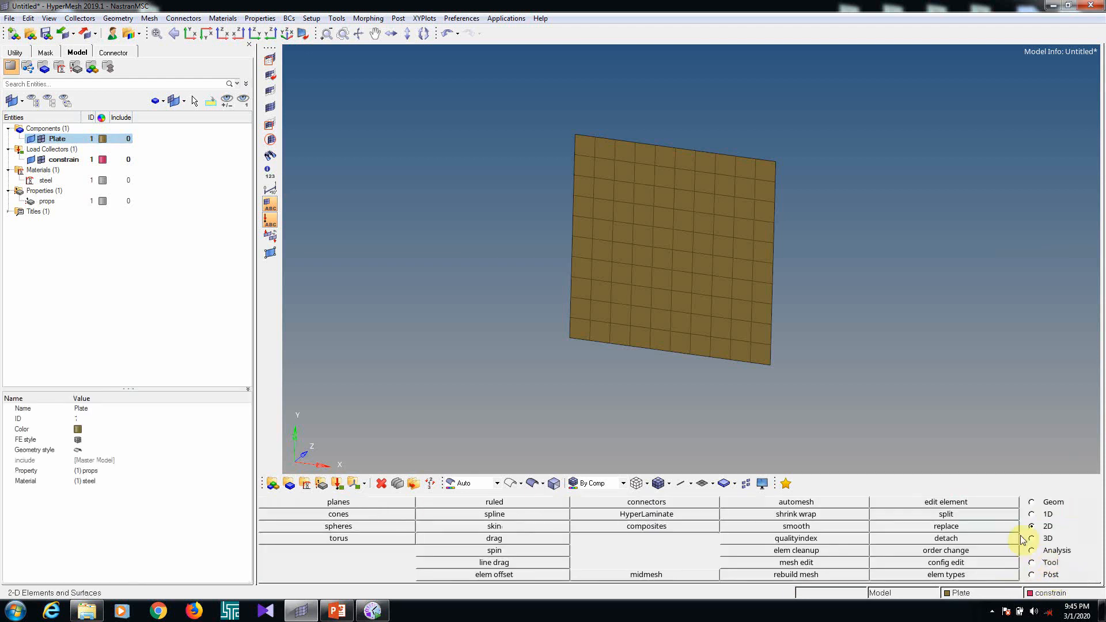
Constrain all nodes along the plate's left edge with SPCs in dof1 to dof6, each with value 0
click(1040, 552)
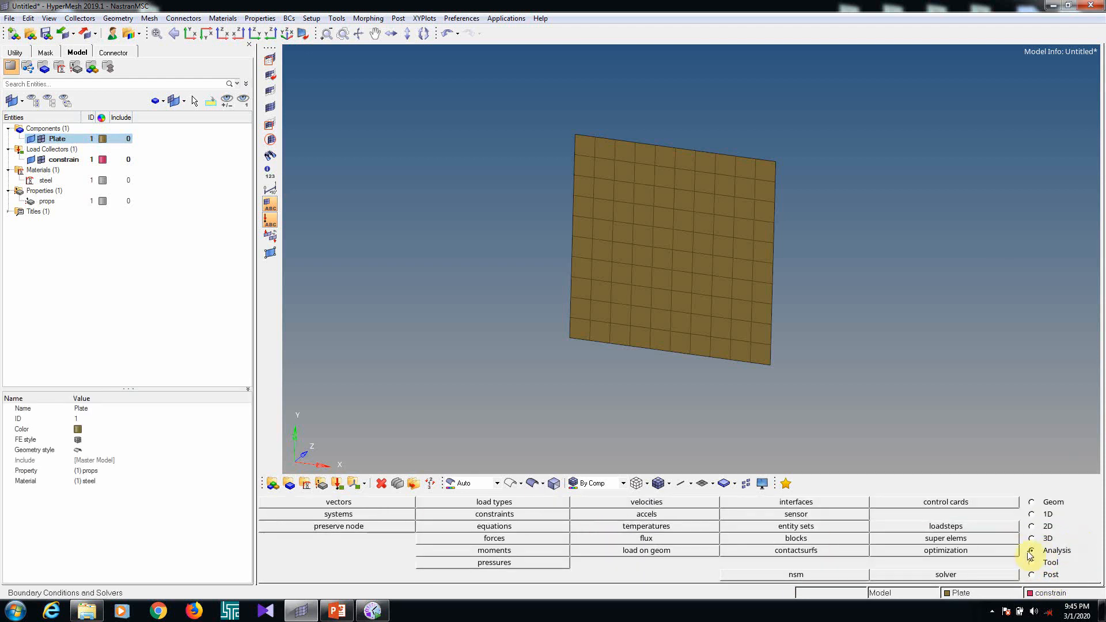
click(499, 512)
ctrl+drag(597, 172, 543, 221)
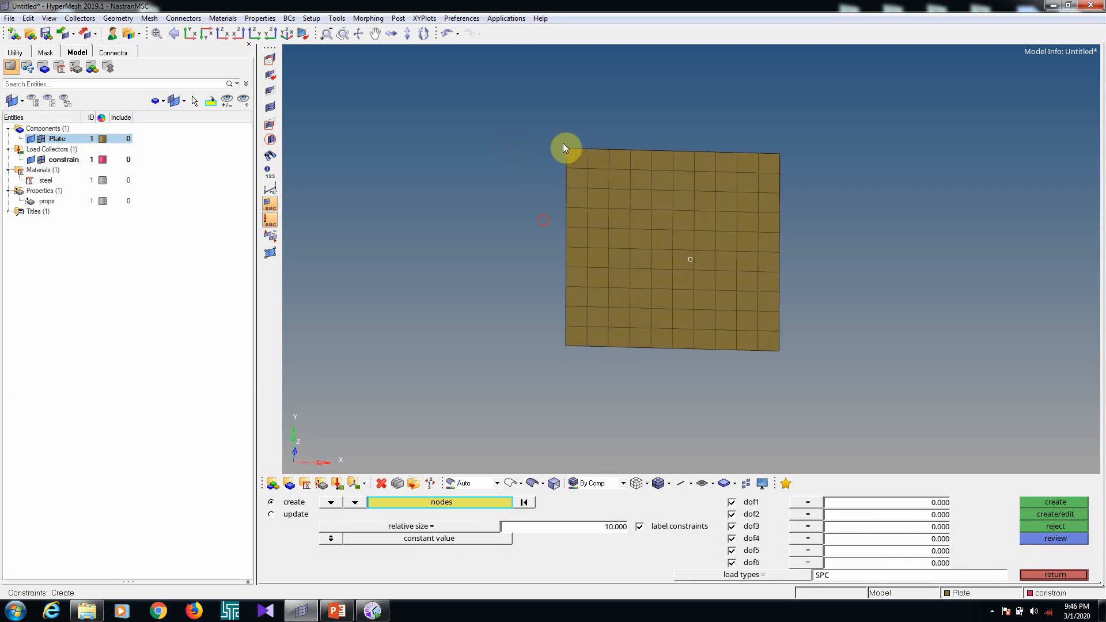
shift+drag(552, 137, 580, 246)
shift+drag(579, 325, 576, 371)
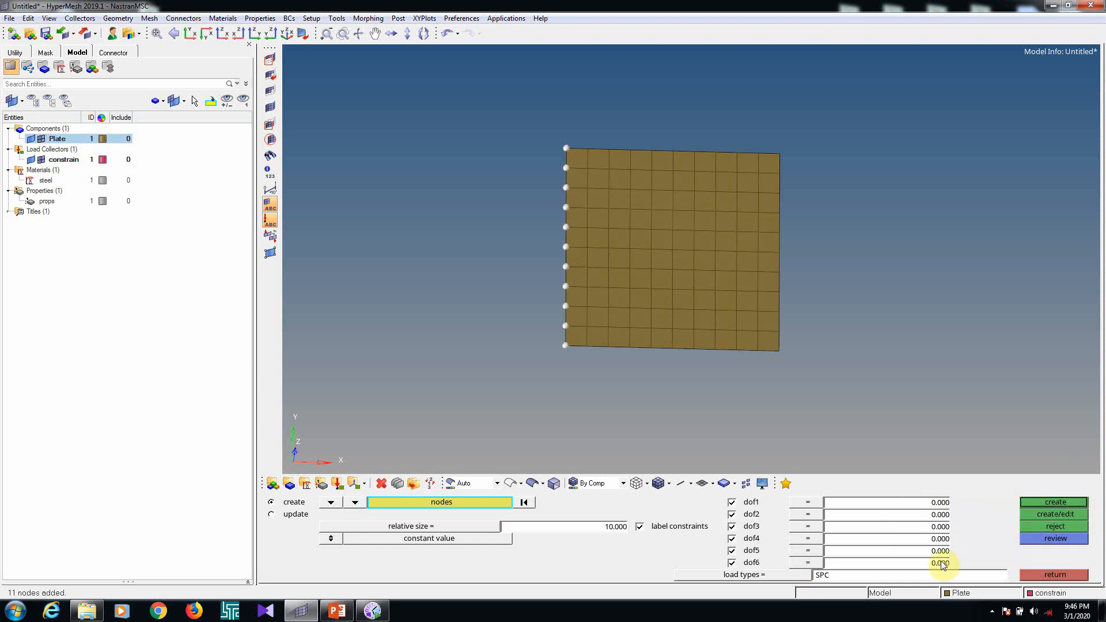
click(1046, 507)
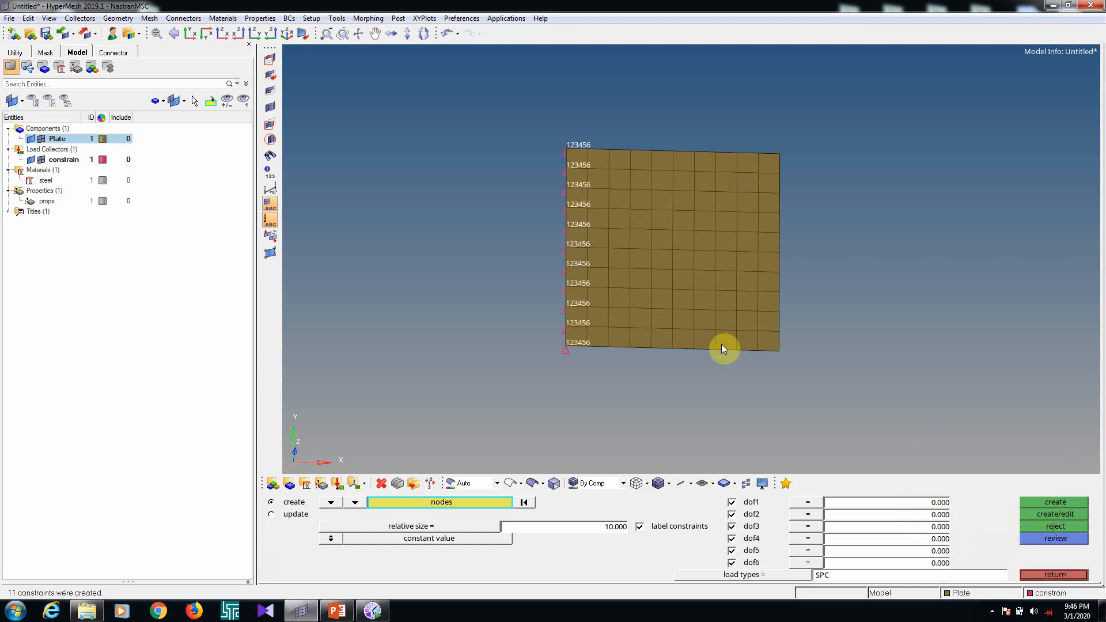
scroll(588, 240, up, 3)
scroll(575, 244, down, 5)
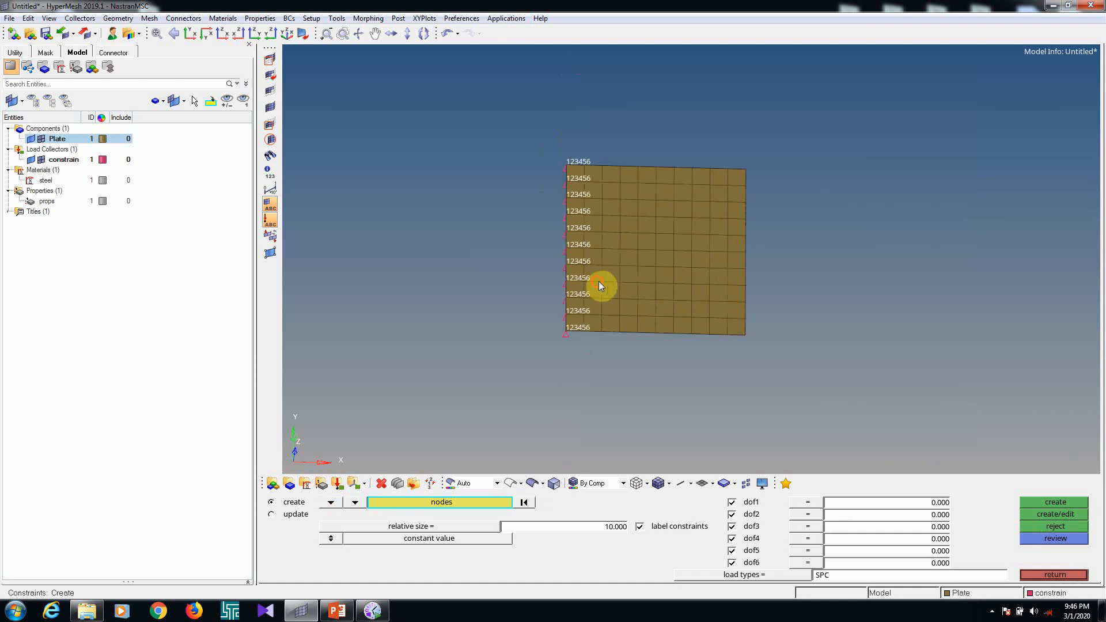
mouse_move(599, 284)
ctrl+mouse_down()
mouse_move(617, 230)
mouse_move(614, 300)
ctrl+mouse_up()
ctrl+click(586, 360)
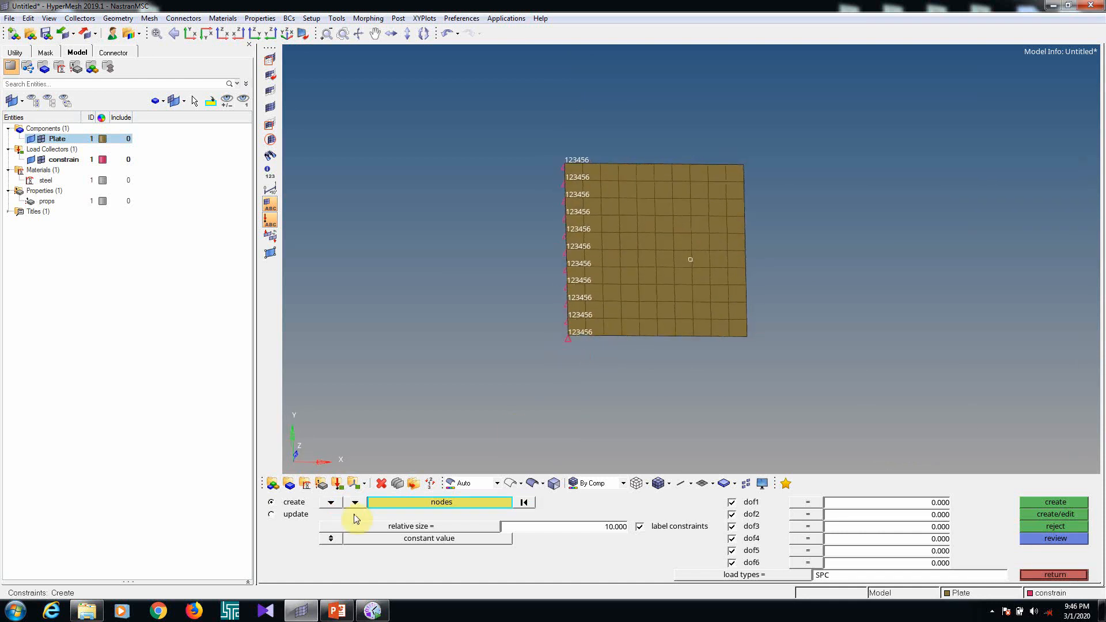
Create a second load collector named Load with a light blue colour and no card image
click(335, 485)
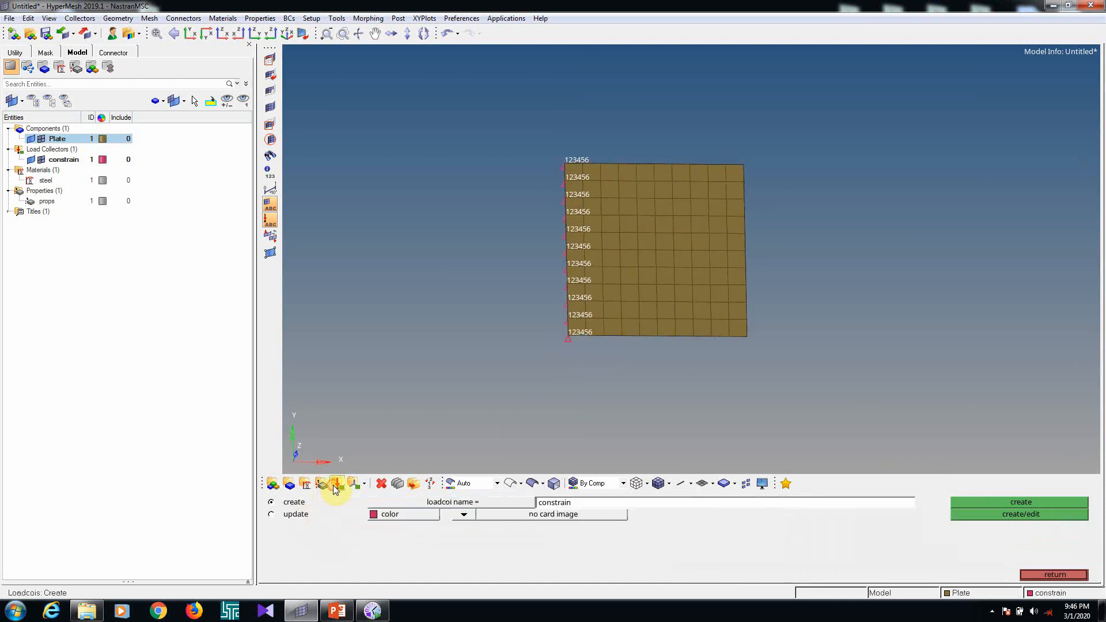
click(585, 505)
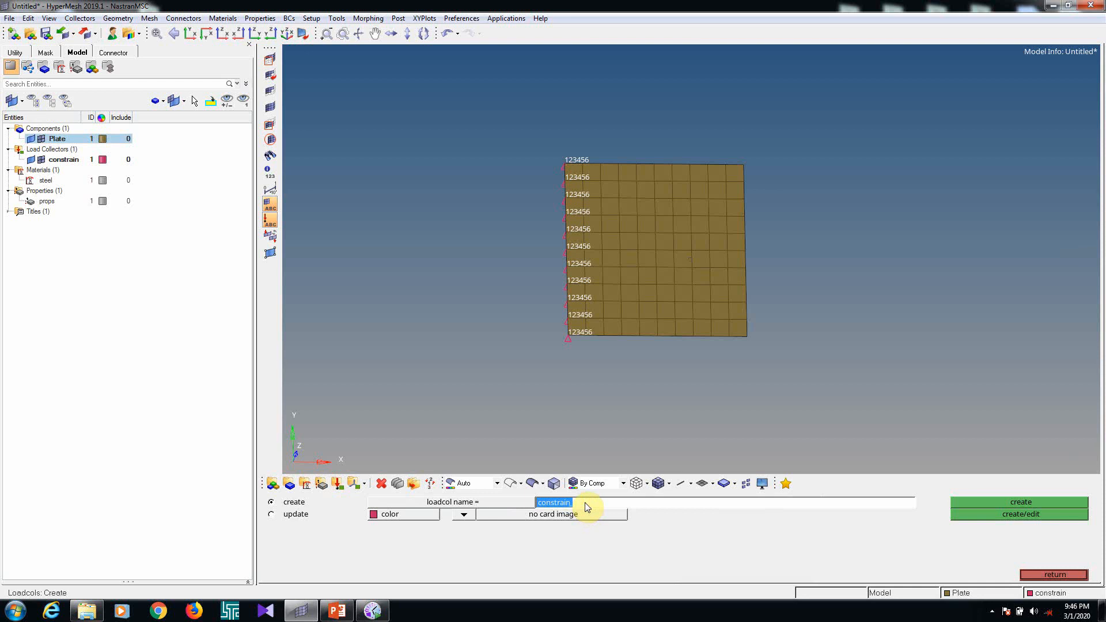
key(BackSpace)
click(386, 517)
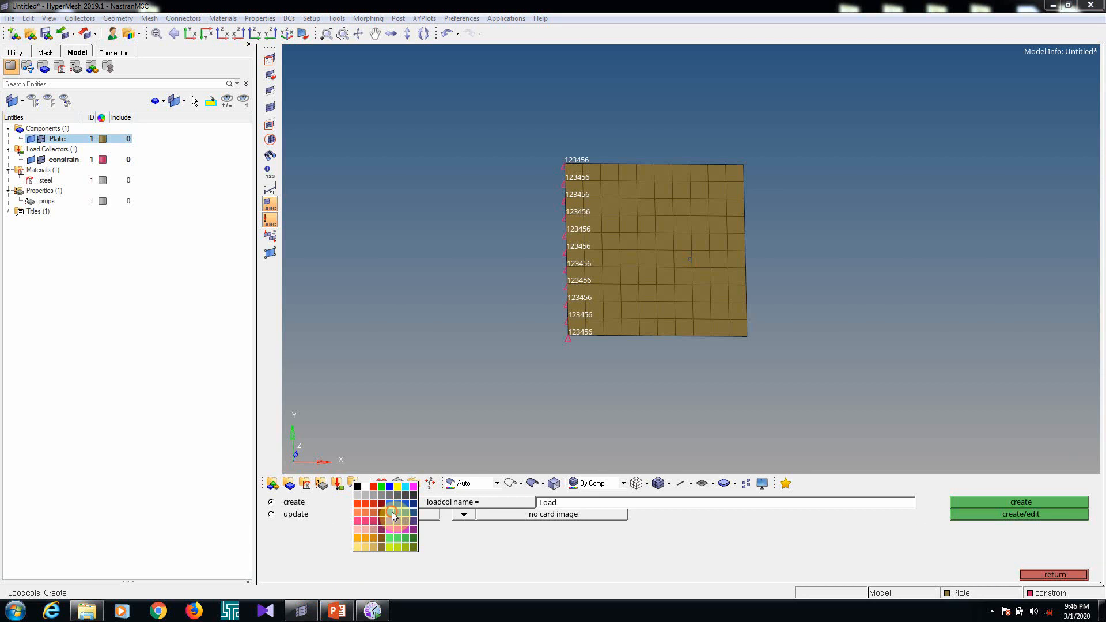
click(394, 513)
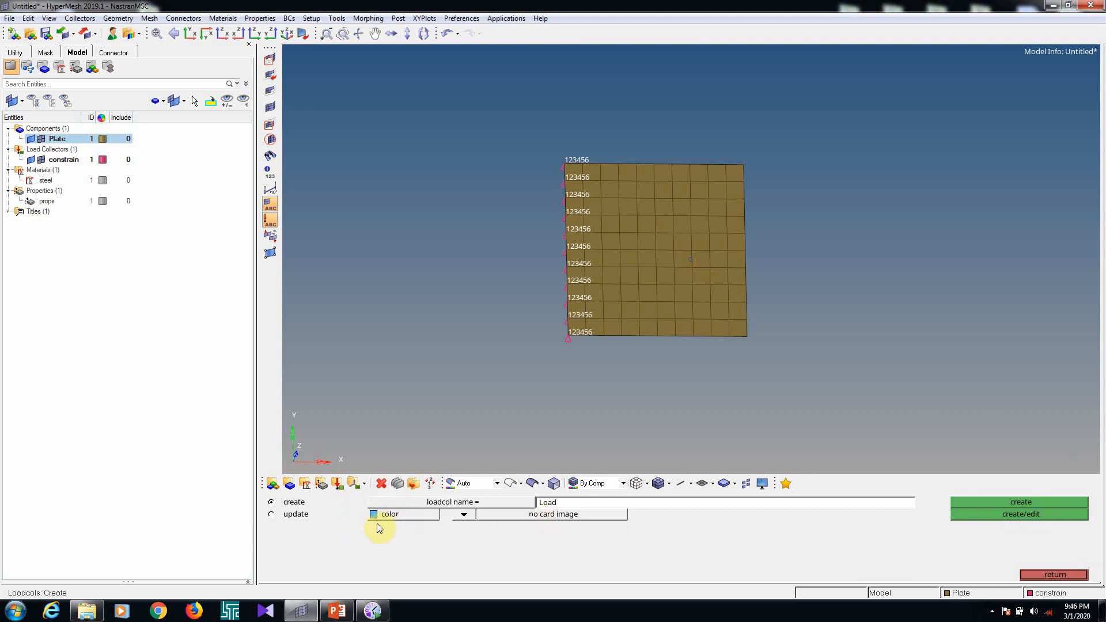
click(1023, 505)
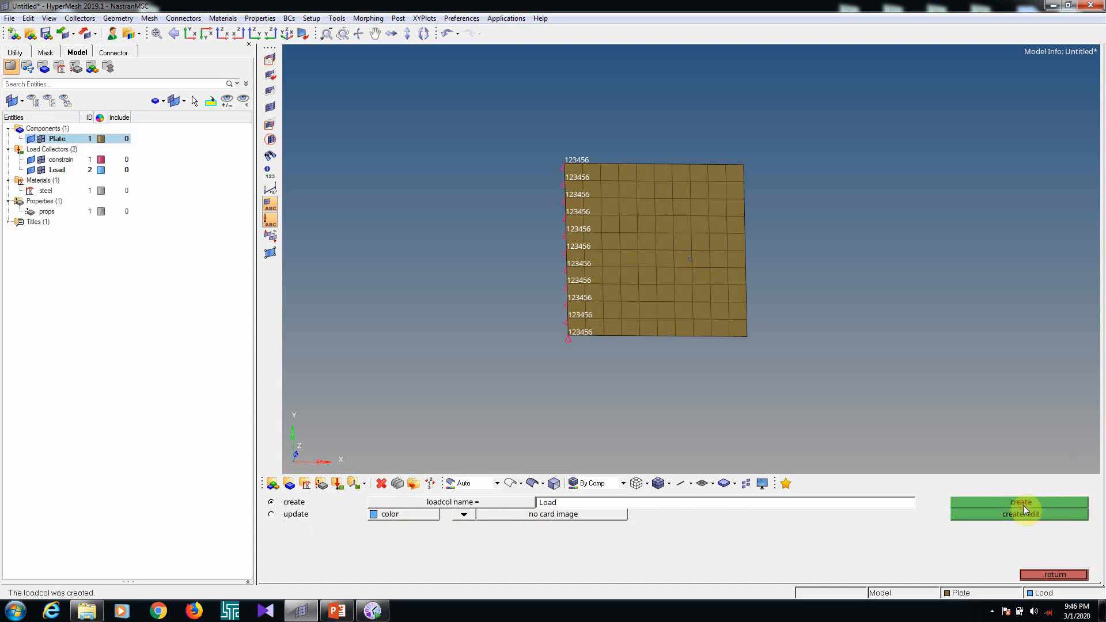
click(1058, 575)
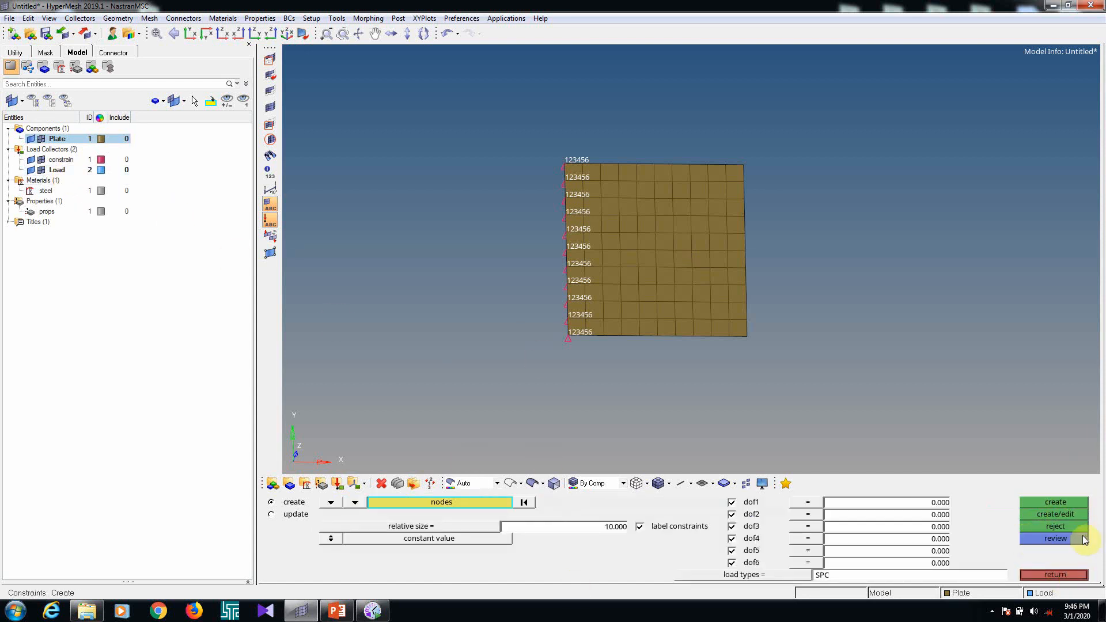
click(1056, 575)
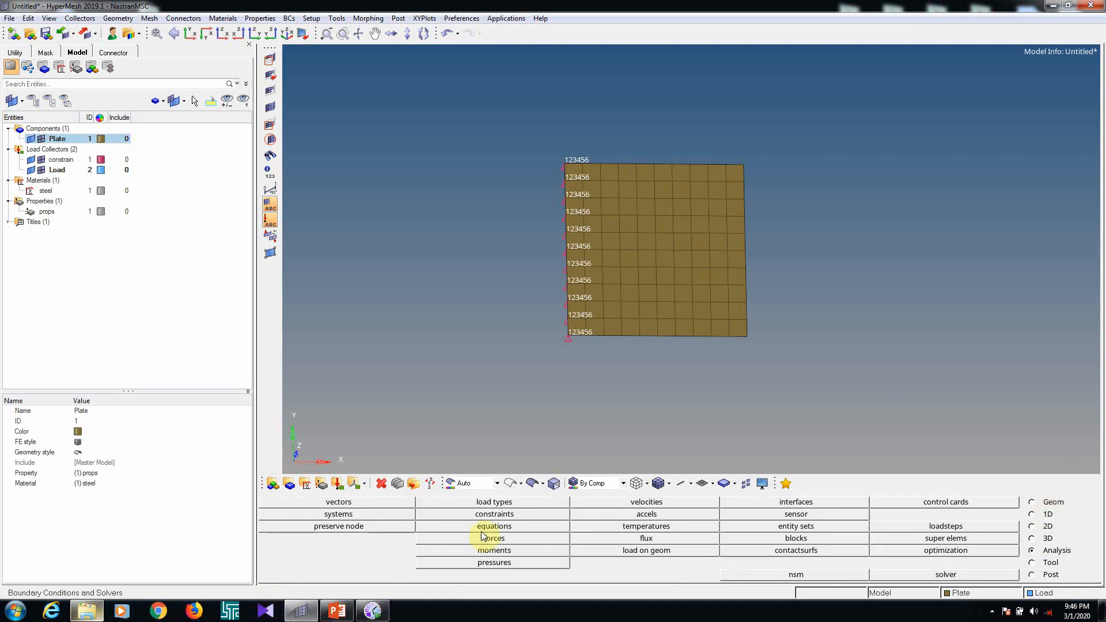
Count the nodes along the plate's free edge opposite the constraints by selecting them as temporary nodes
key(shift+F2)
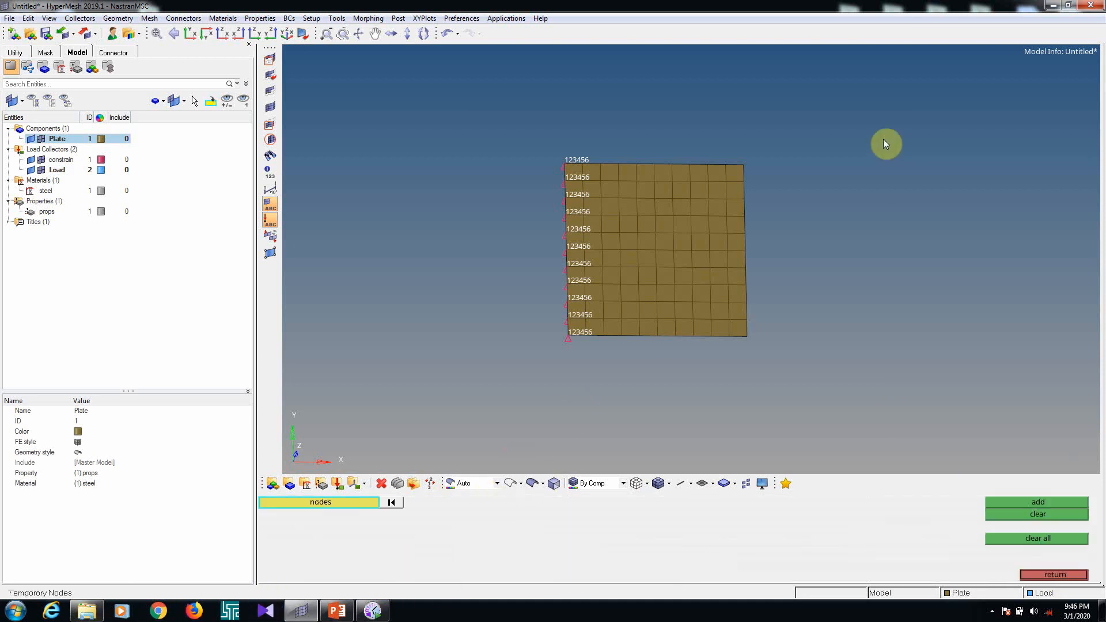
ctrl+drag(818, 319, 767, 226)
ctrl+scroll(733, 151, down, 2)
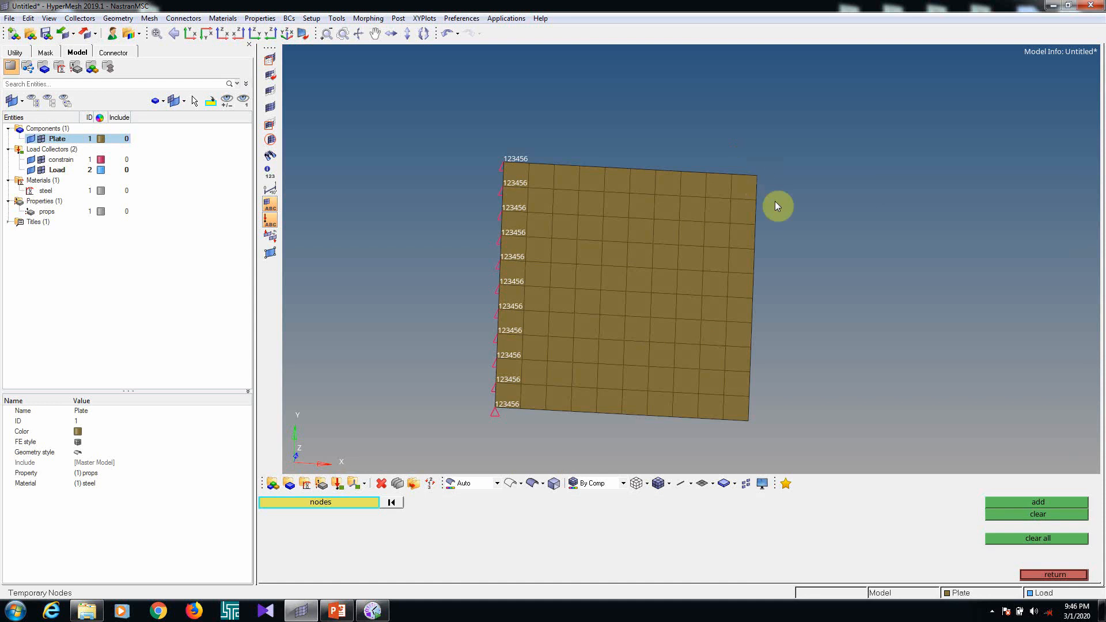
ctrl+scroll(776, 202, up, 2)
shift+drag(760, 175, 793, 393)
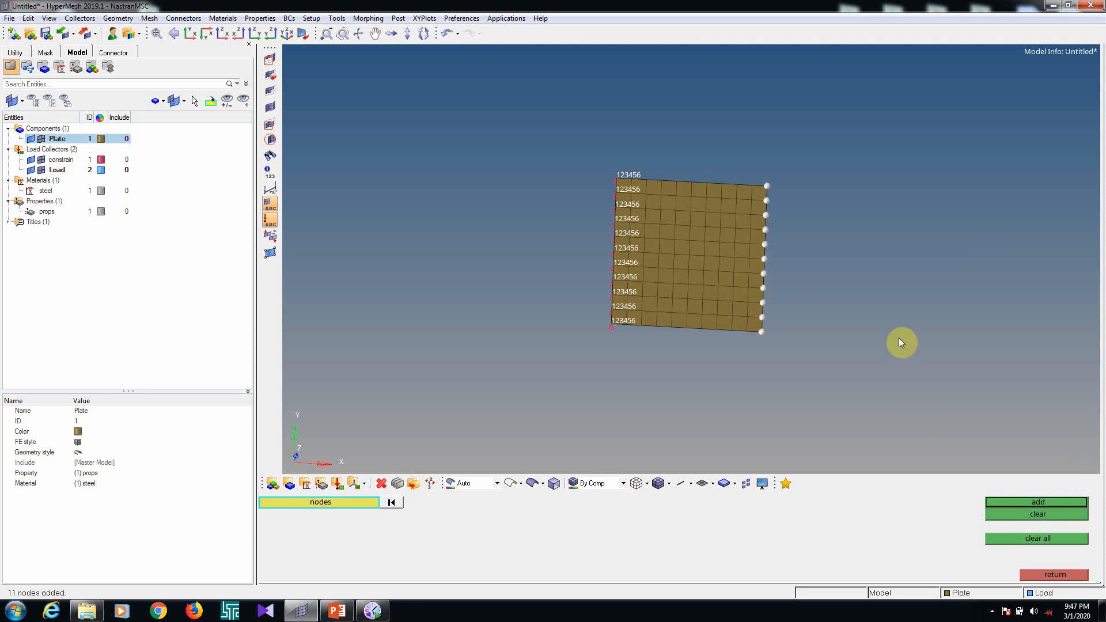
key(Escape)
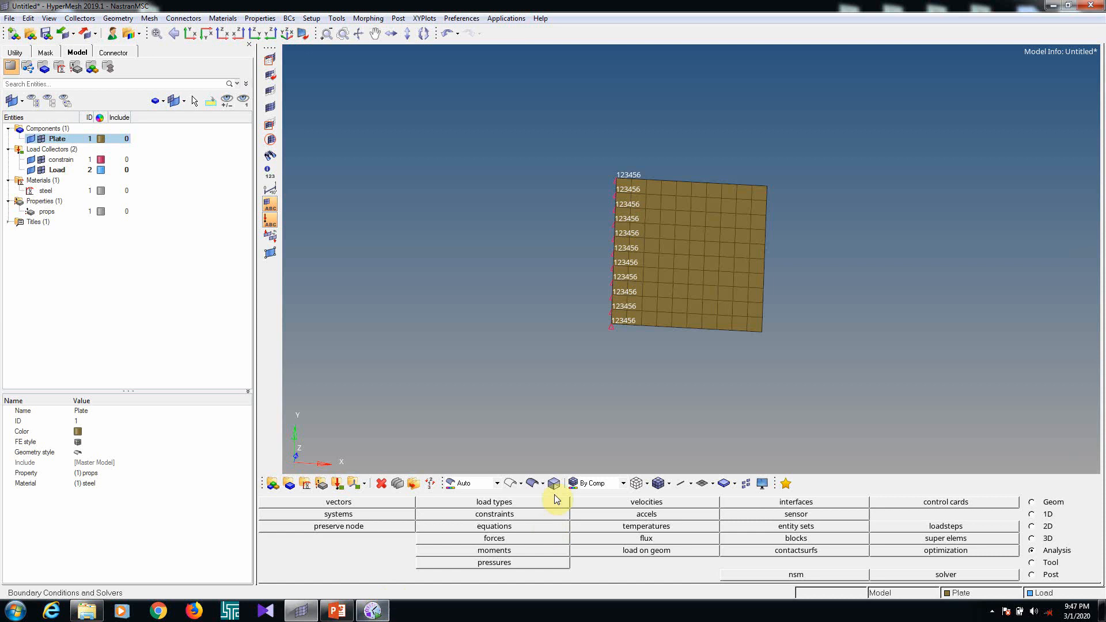
Switch to the Static Analysis presentation in PowerPoint and look up the load on the input slide
click(336, 611)
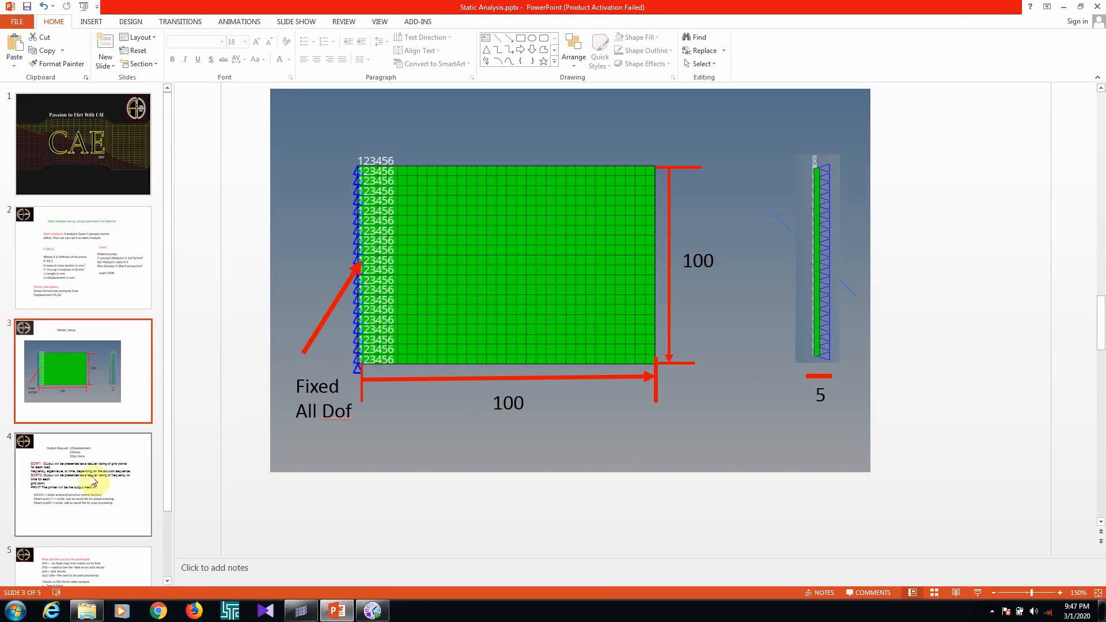
click(69, 274)
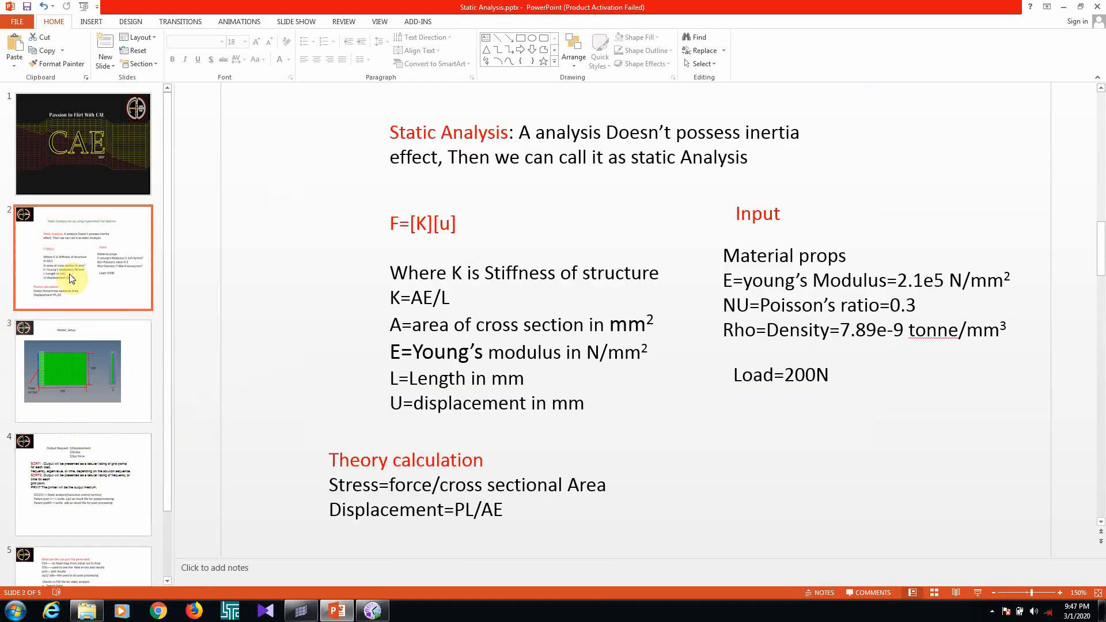
click(1064, 7)
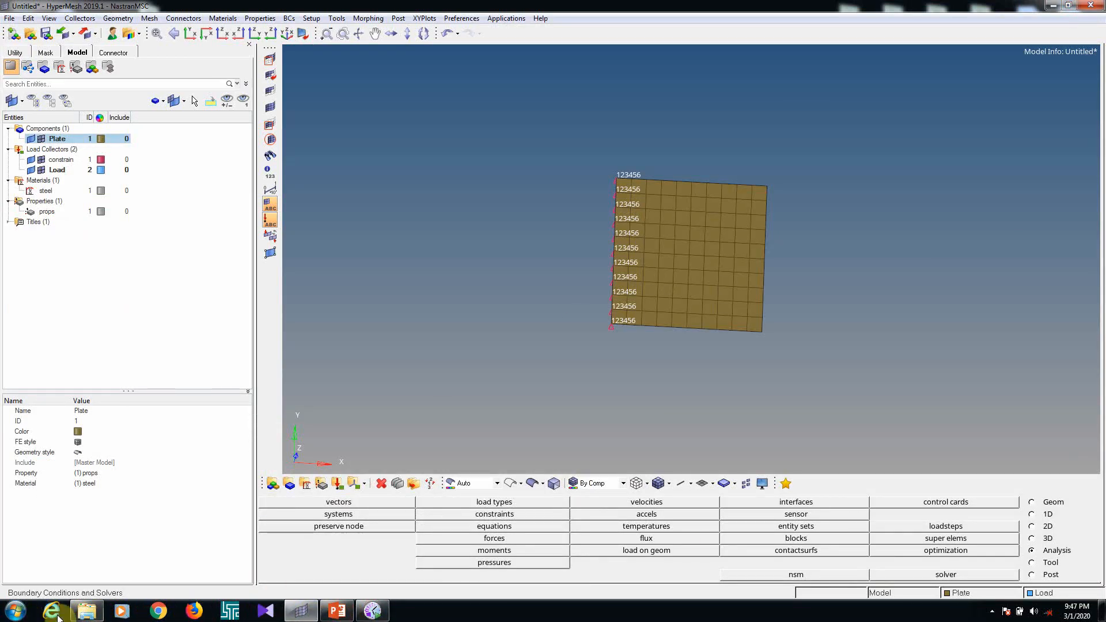
Open the Windows Calculator and divide the 200 N load by the 11 edge nodes
key(super+r)
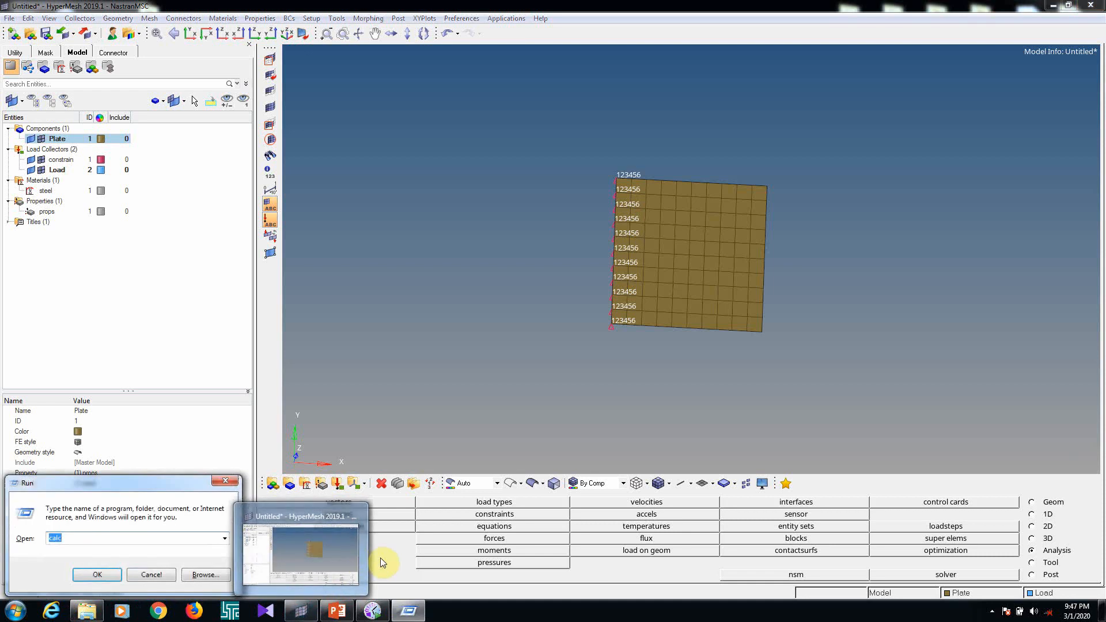
key(Return)
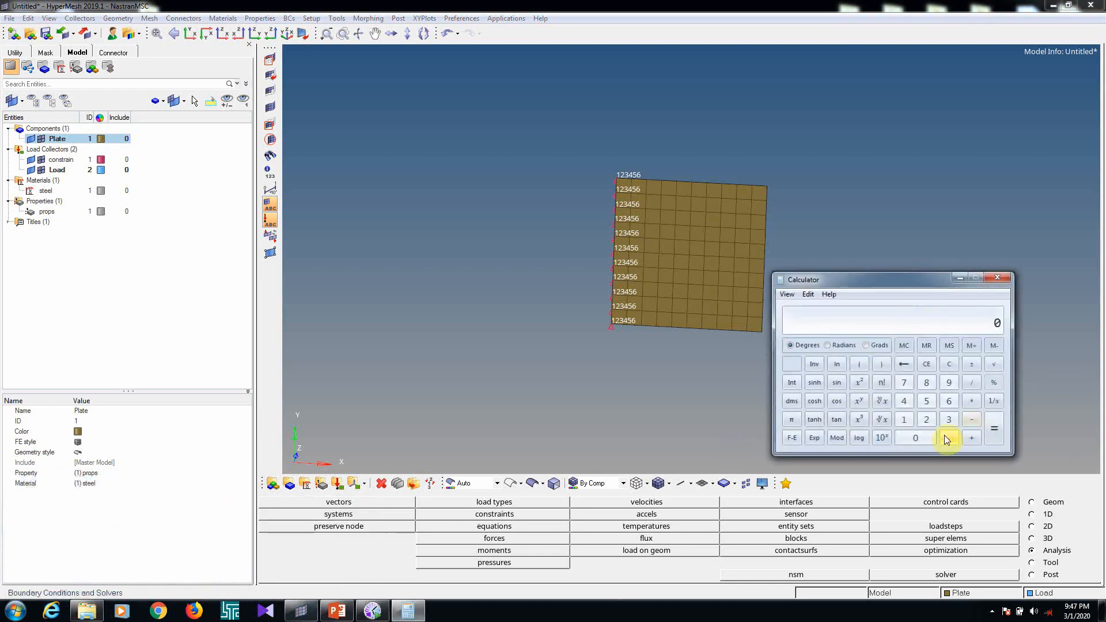
text(200/)
text(11)
key(Return)
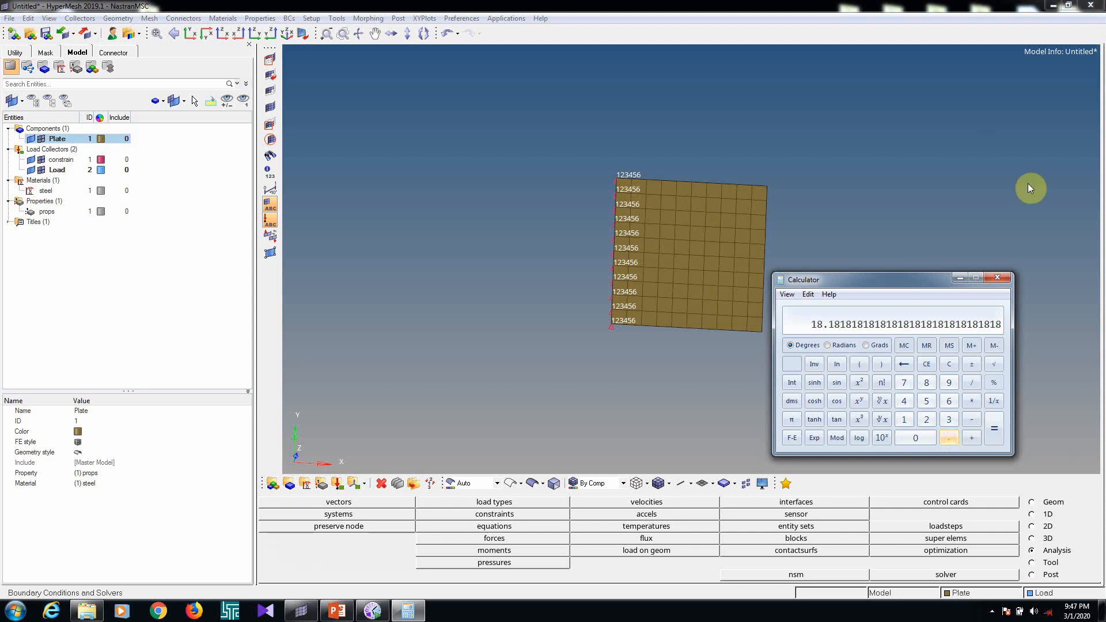
click(960, 278)
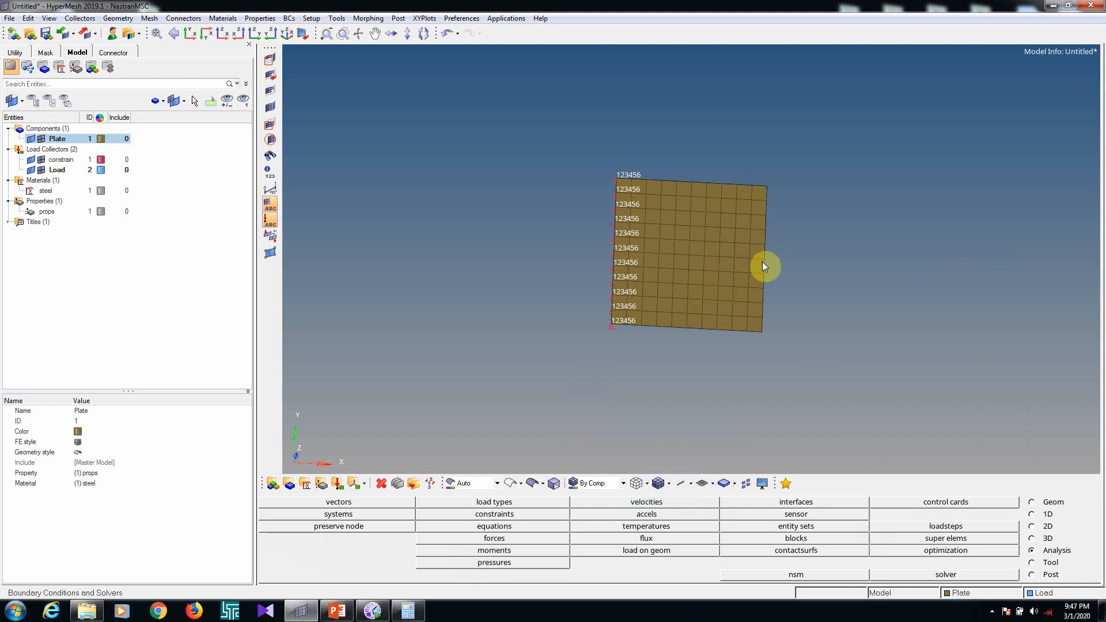
Create 18.18 N forces along the x-axis on all nodes of the plate's free edge opposite the constraints
ctrl+scroll(681, 233, up, 3)
ctrl+scroll(573, 202, down, 3)
ctrl+drag(539, 205, 526, 222)
click(1027, 554)
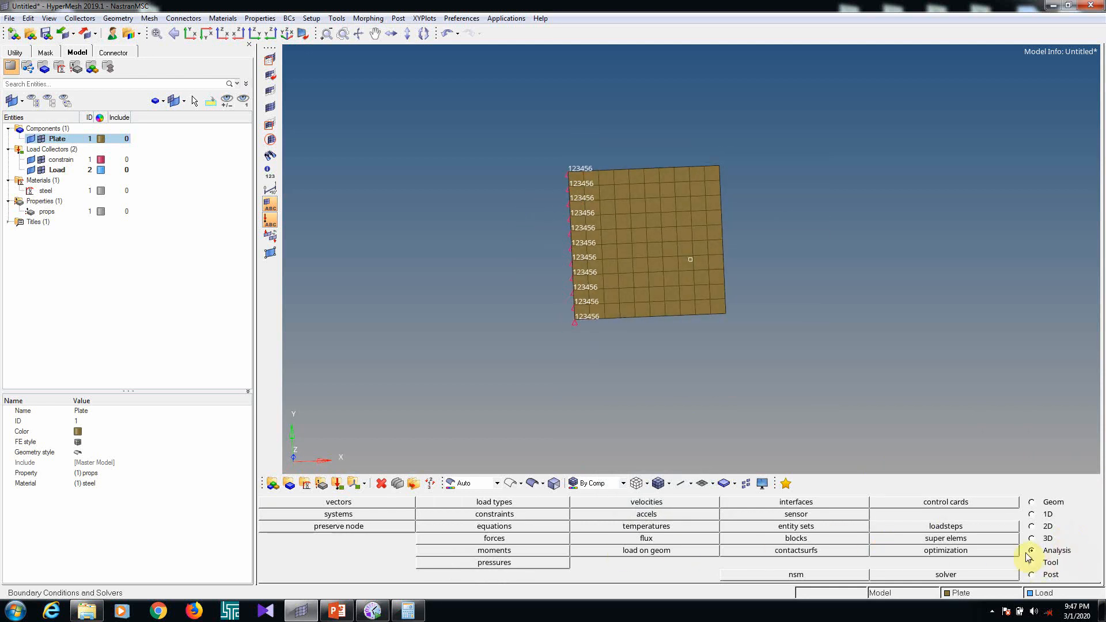
click(497, 539)
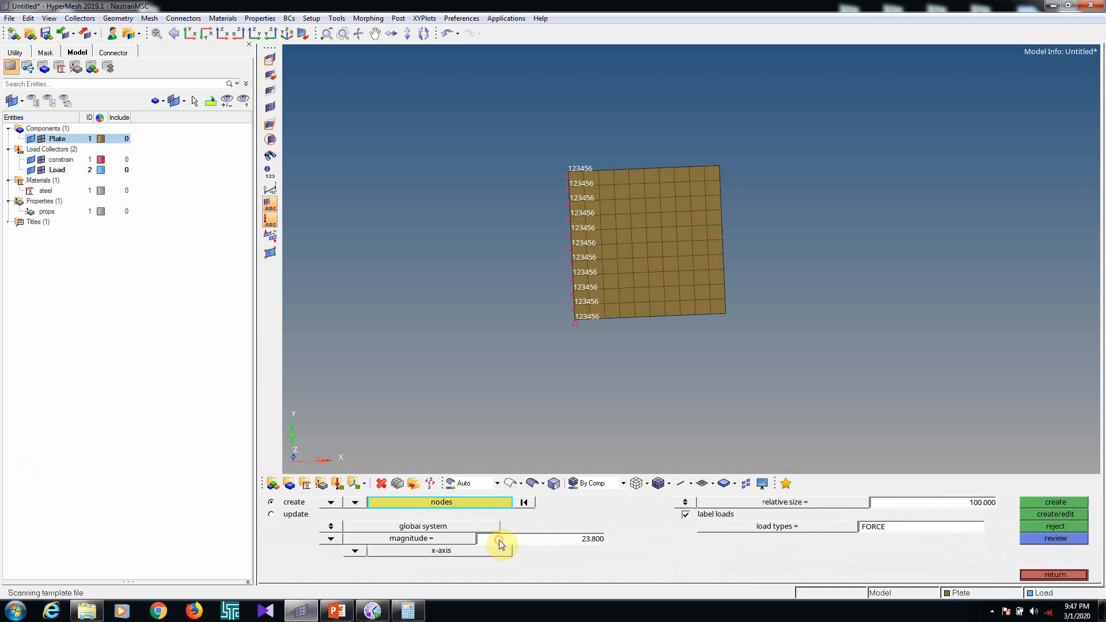
ctrl+drag(672, 335, 651, 306)
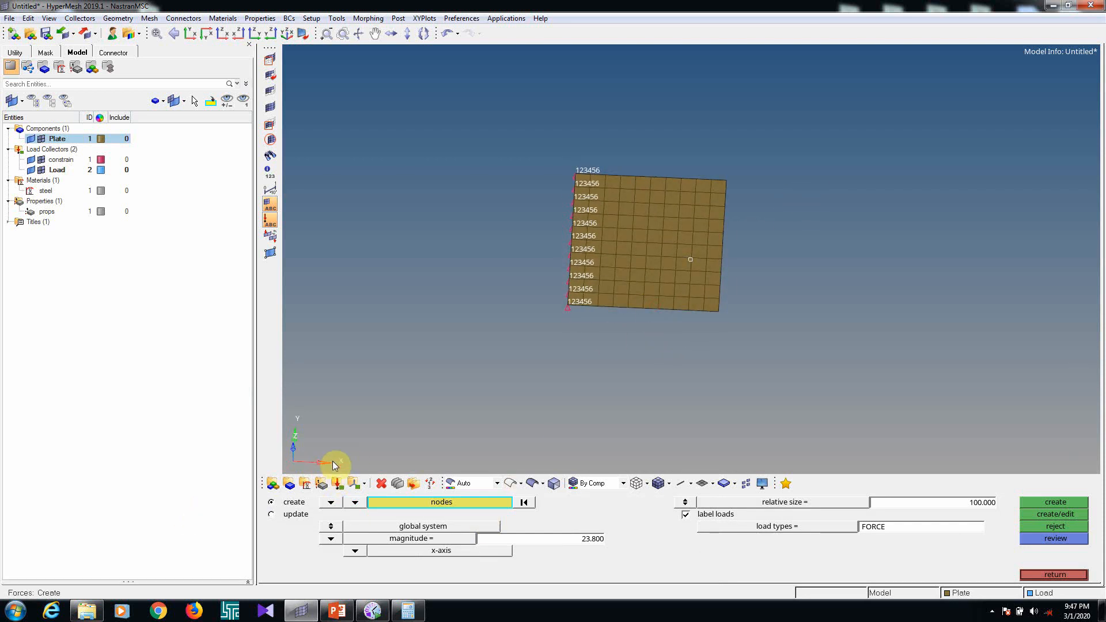
click(355, 550)
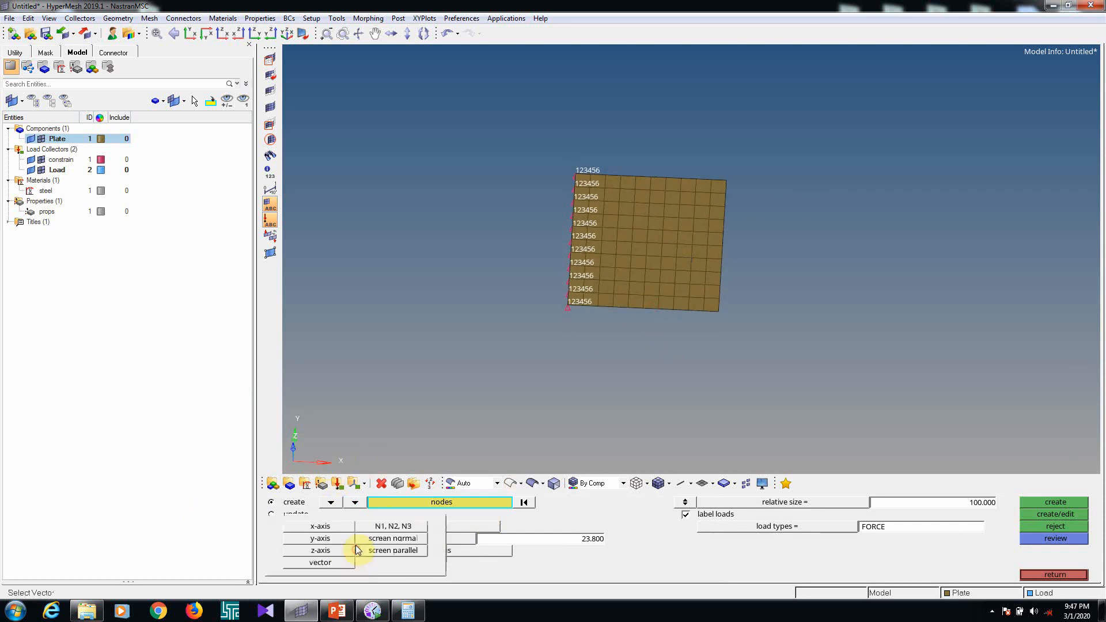
click(321, 526)
click(587, 540)
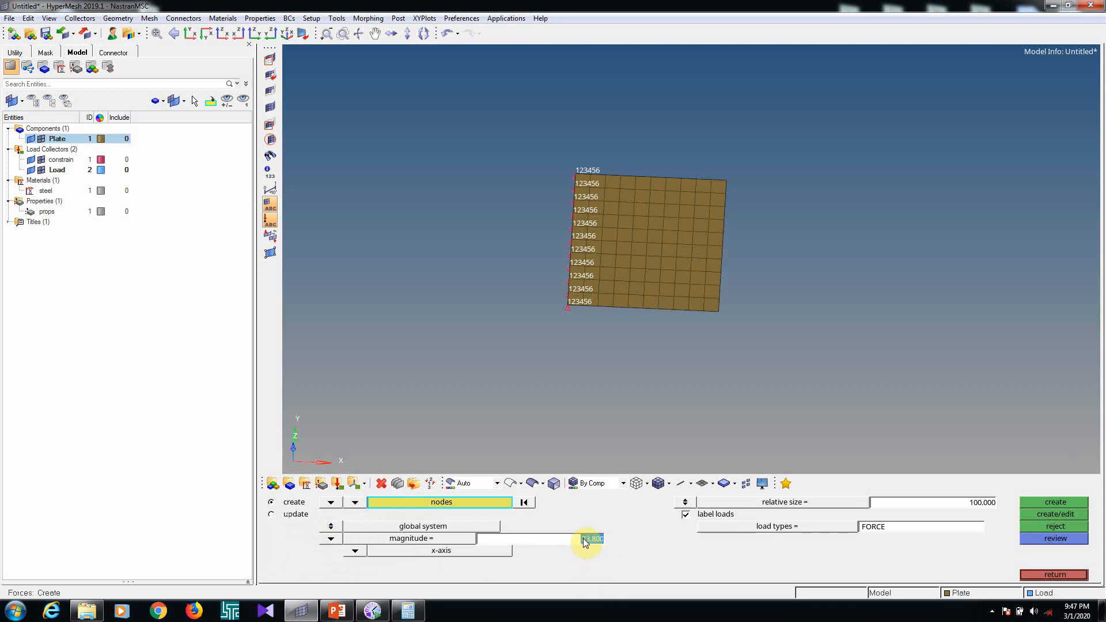
text(1)
shift+drag(715, 174, 798, 406)
ctrl+drag(725, 345, 784, 369)
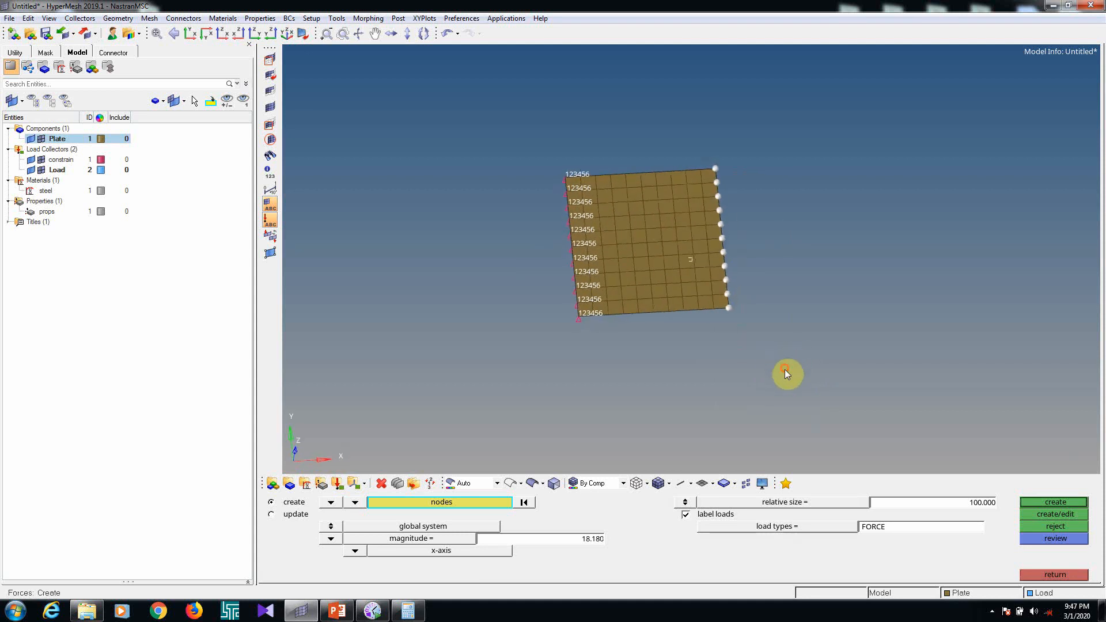
click(1058, 503)
ctrl+drag(762, 315, 741, 279)
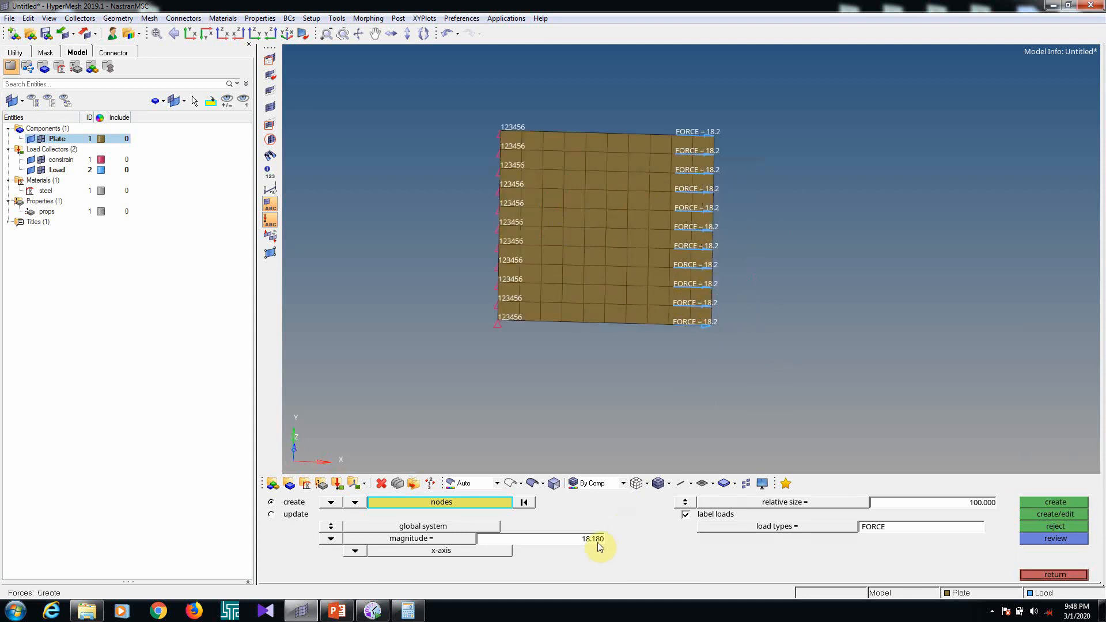
click(1063, 576)
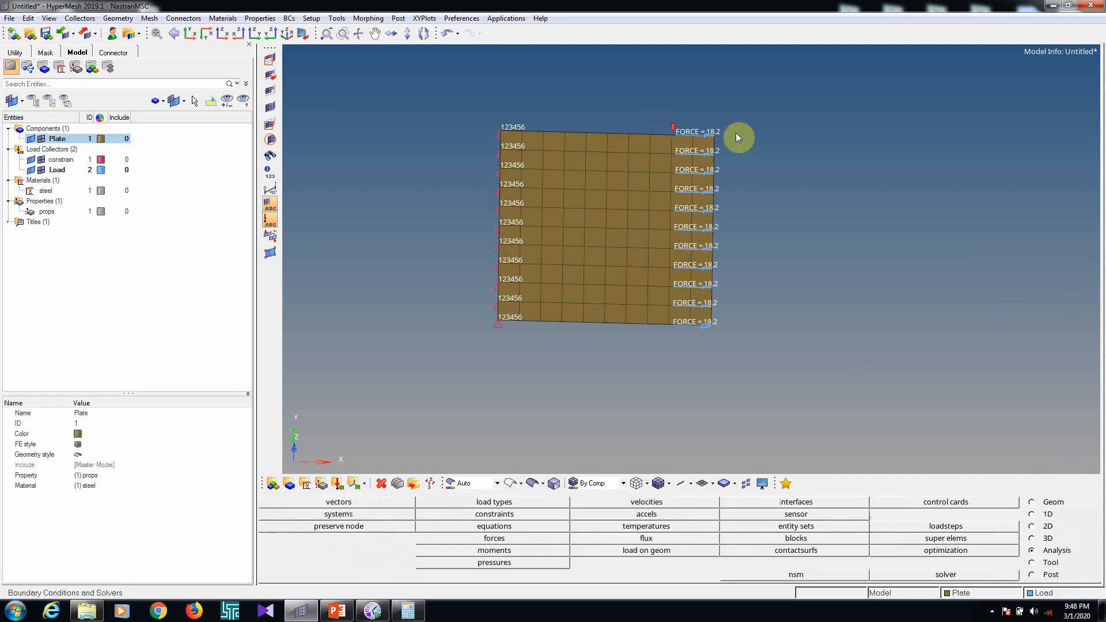
Name the new load step Static and set its type to linear static
scroll(735, 132, up, 3)
scroll(711, 165, down, 5)
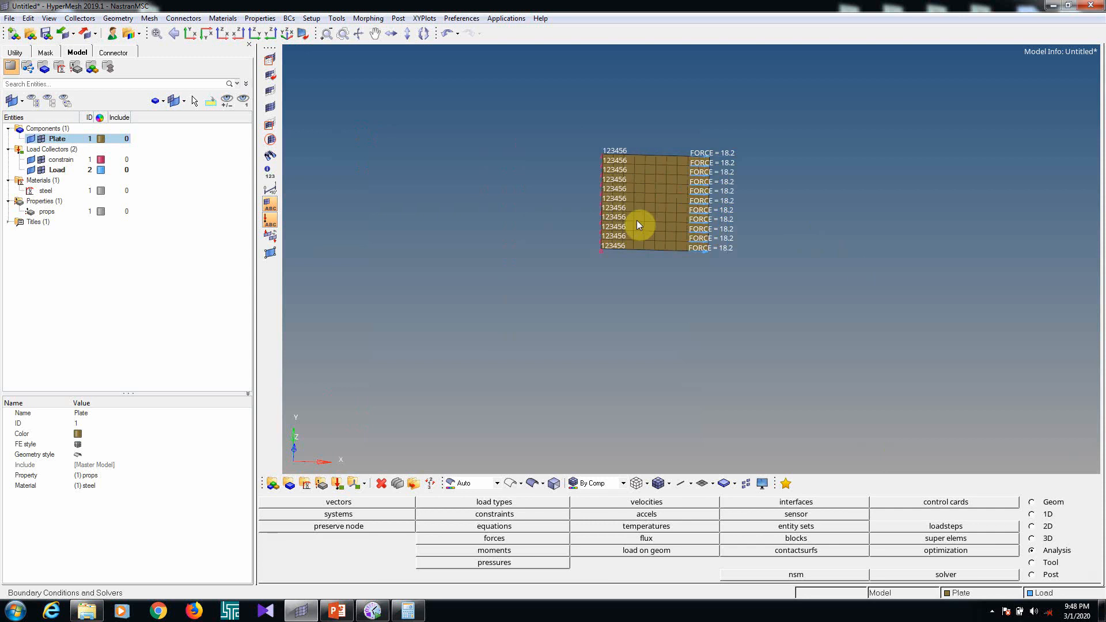
scroll(734, 161, up, 6)
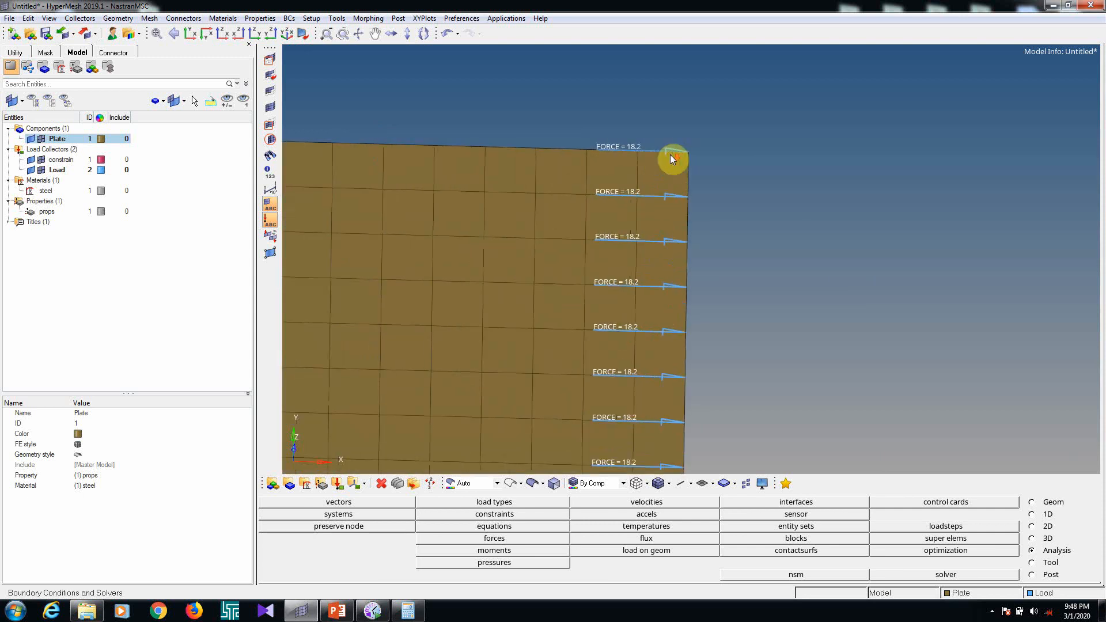
scroll(670, 157, down, 1)
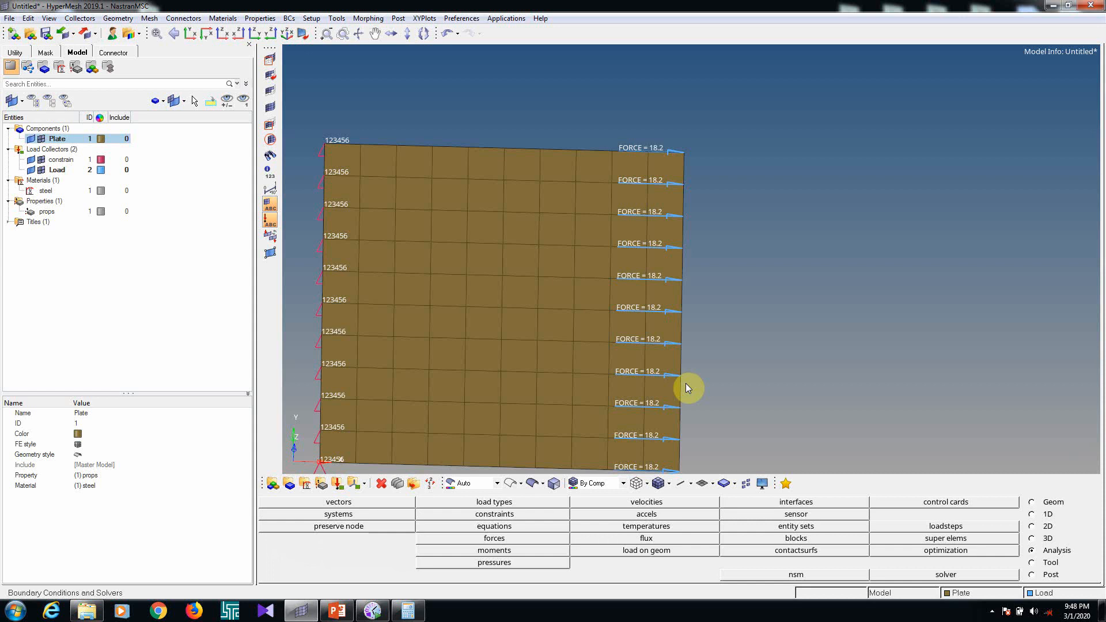
scroll(685, 267, down, 1)
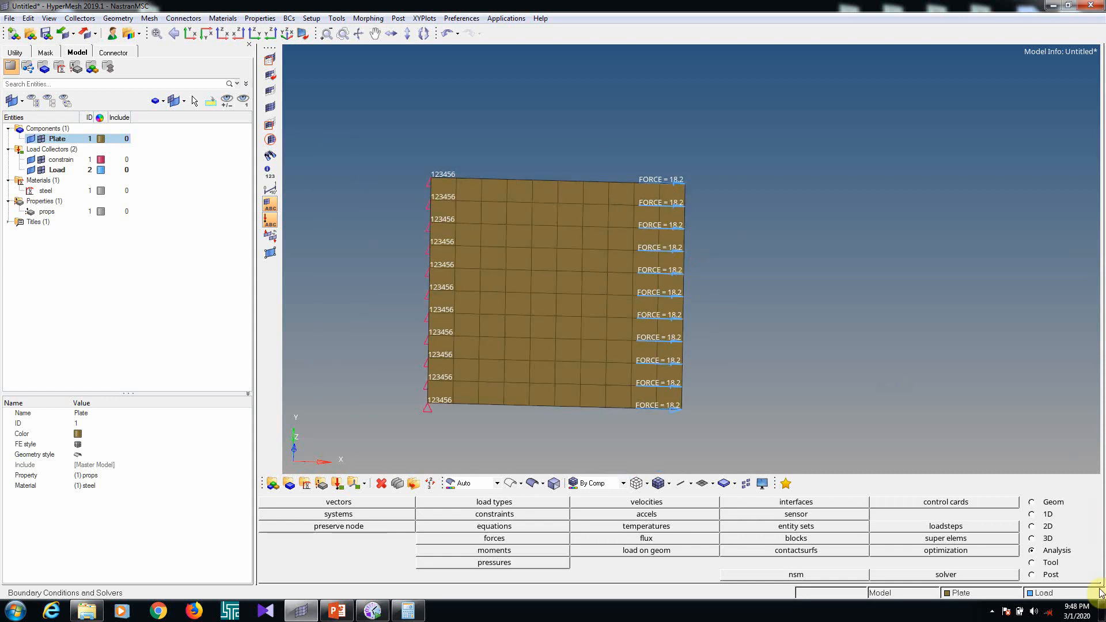
click(938, 528)
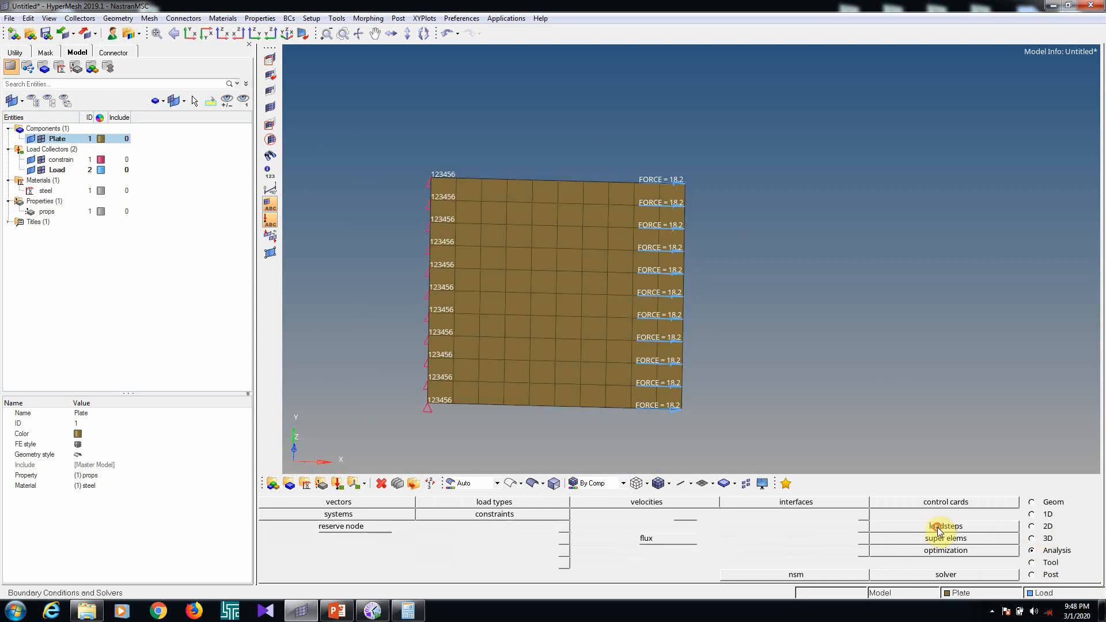
double_click(410, 503)
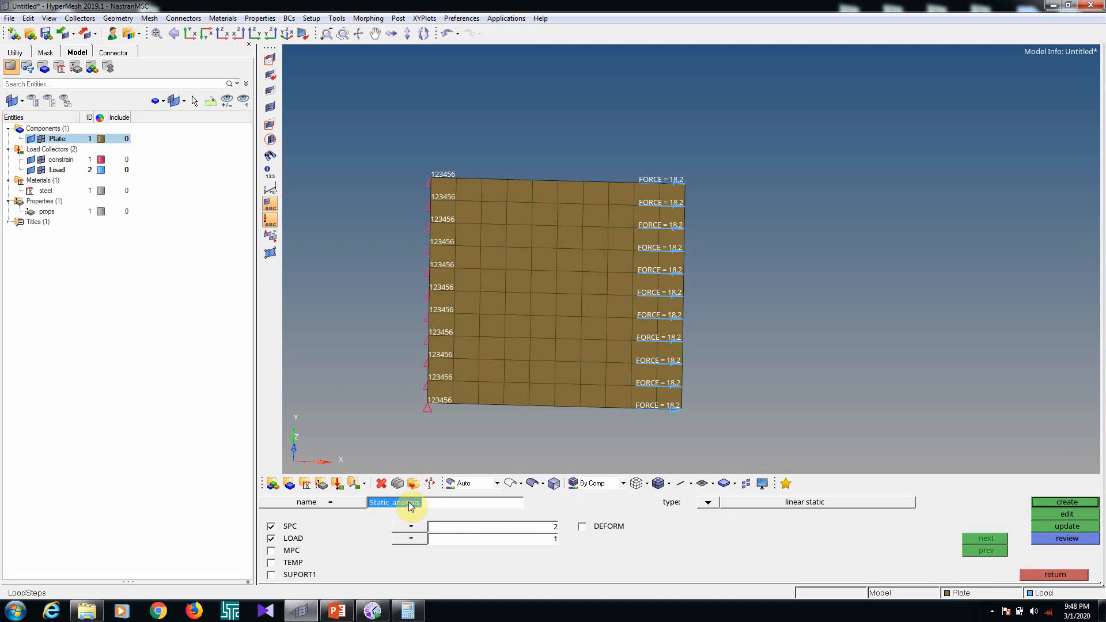
key(BackSpace)
click(329, 548)
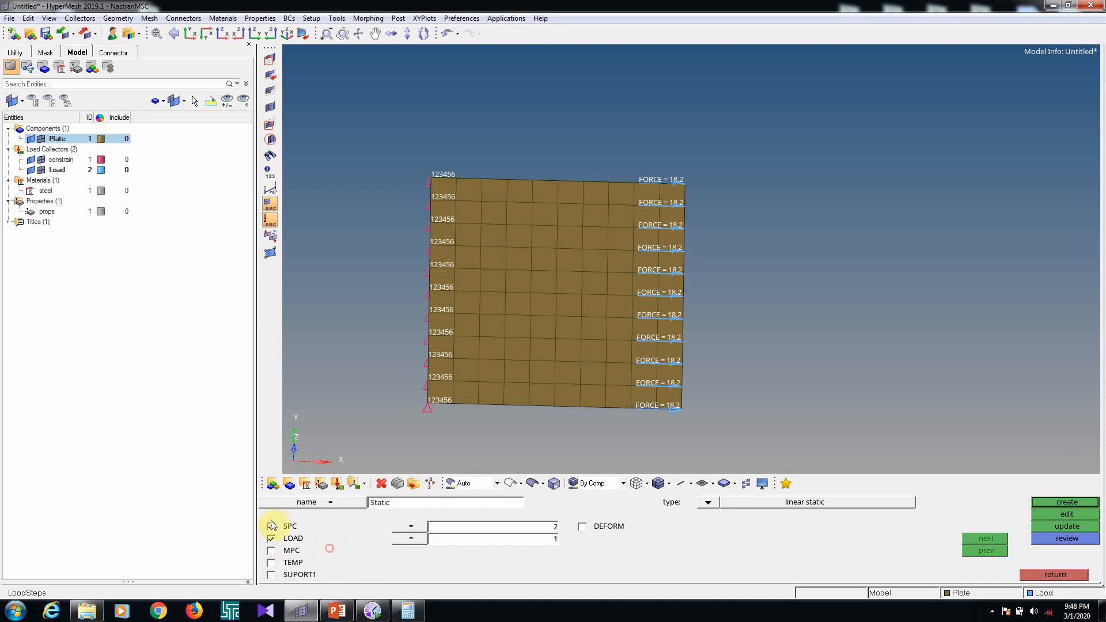
click(273, 528)
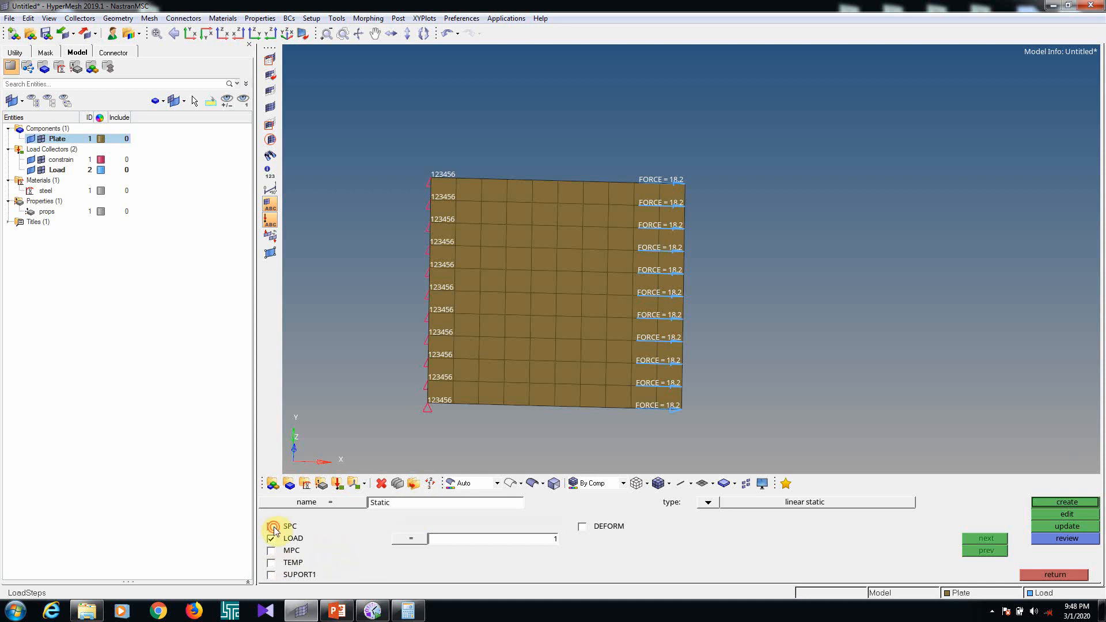
click(708, 503)
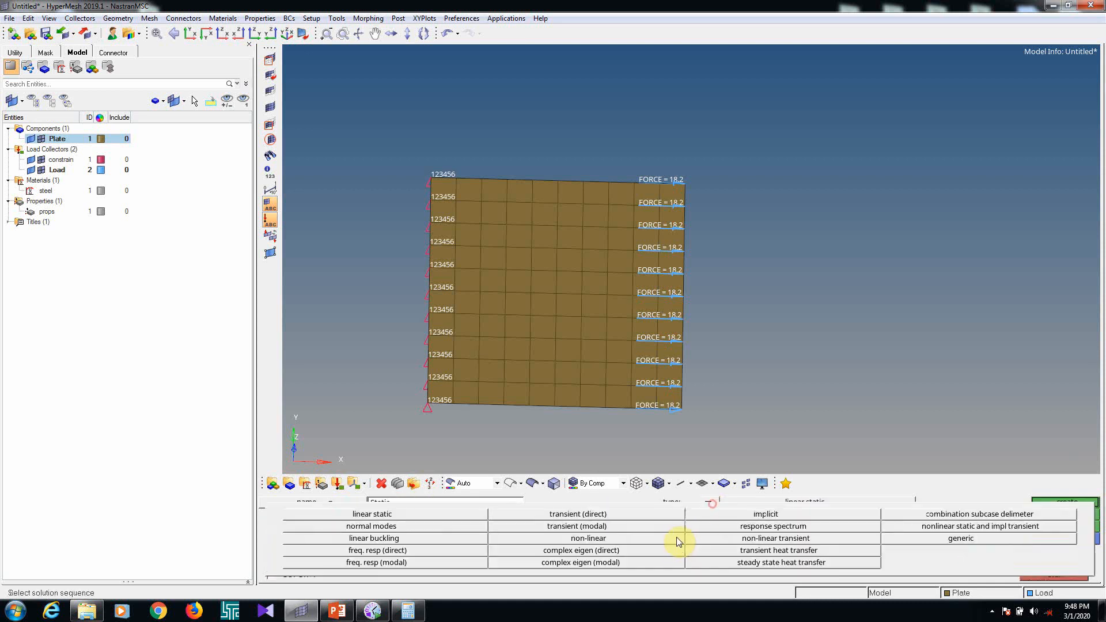
click(381, 514)
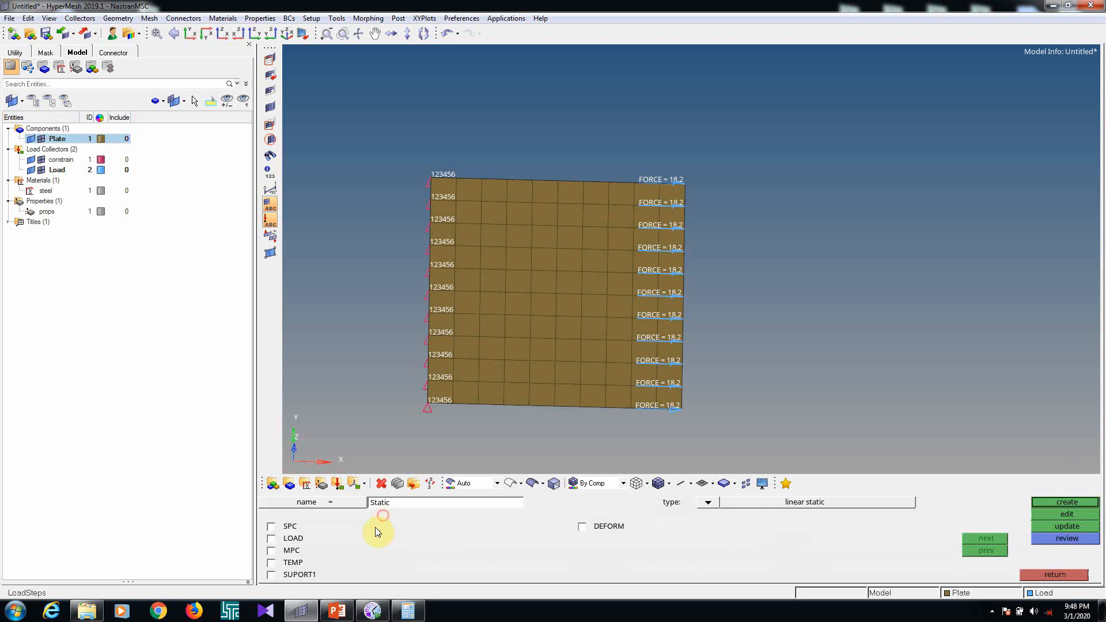
Assign the constrain collector as SPC and the Load collector as LOAD, and create the Static load step
click(272, 526)
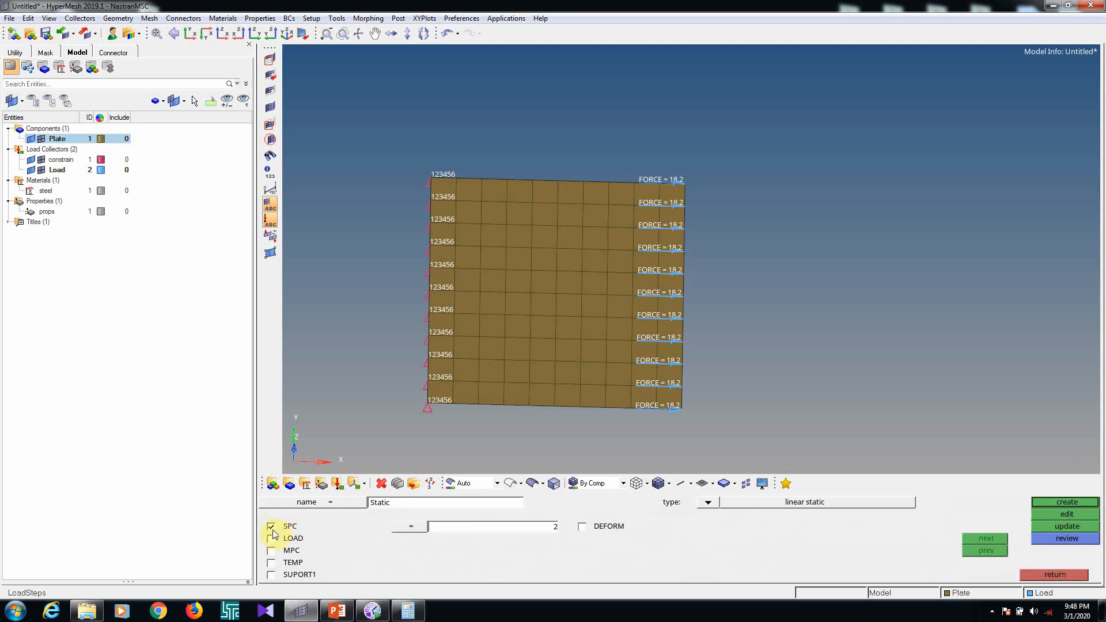
scroll(432, 406, up, 4)
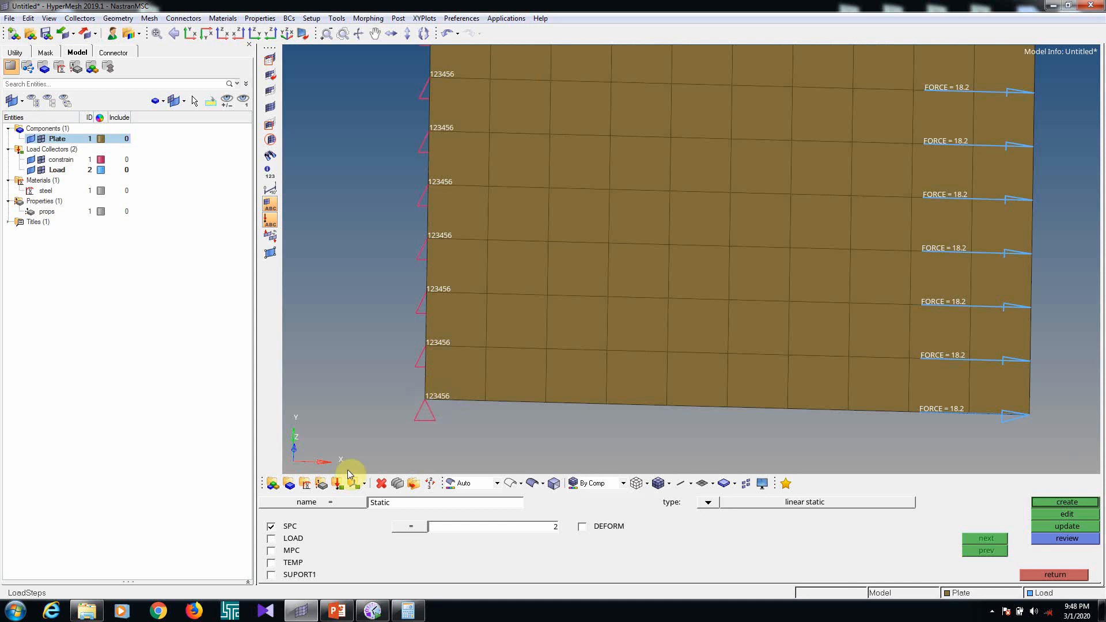
click(406, 526)
click(295, 504)
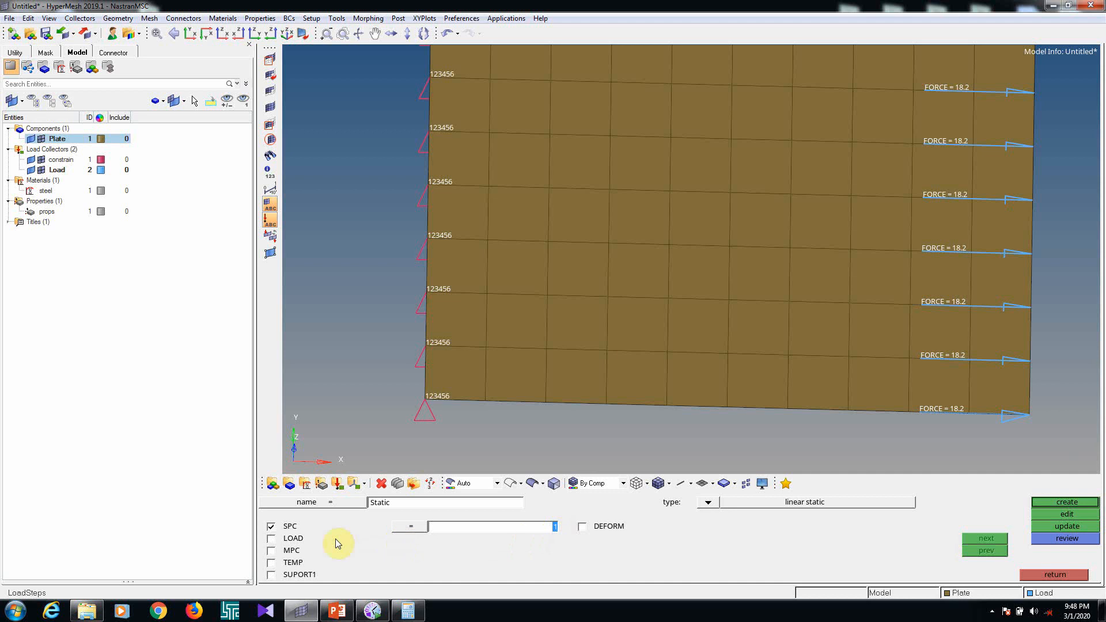
click(292, 538)
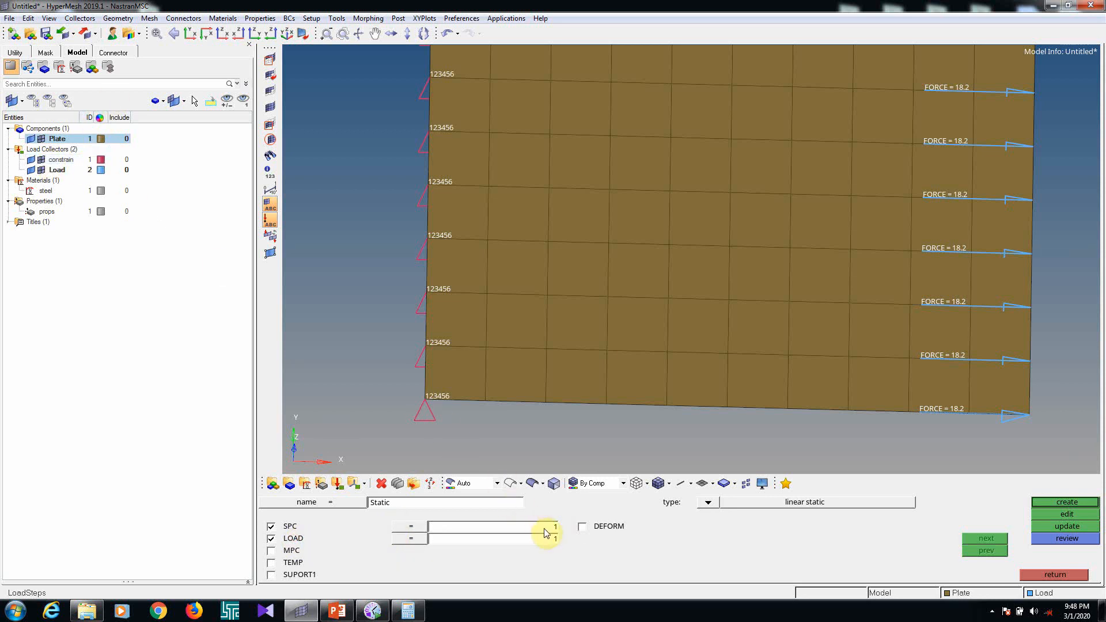
click(409, 539)
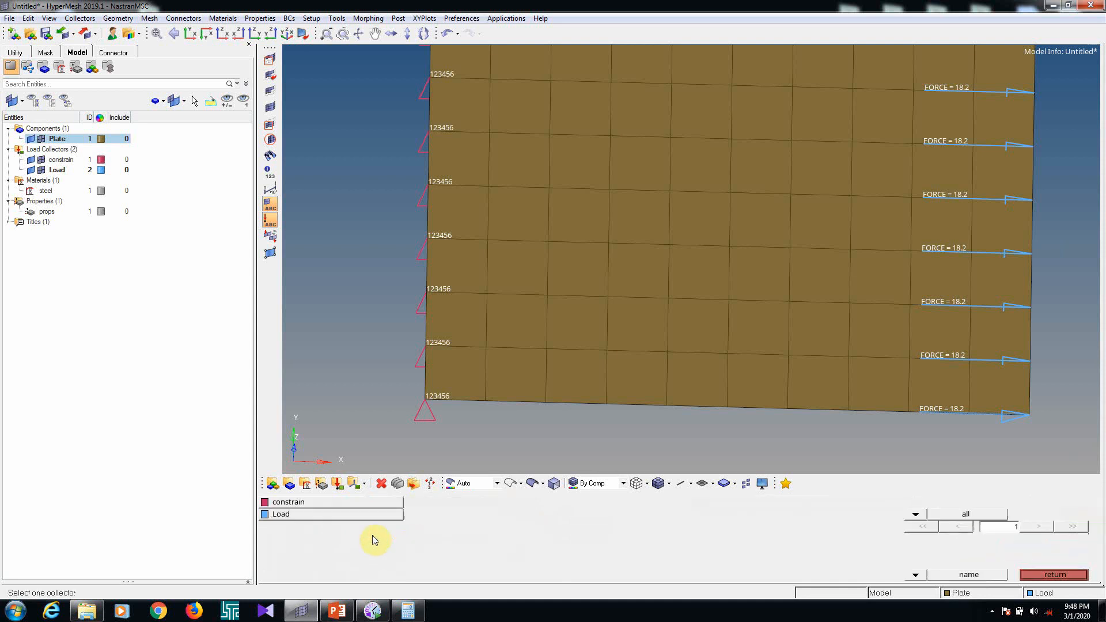
click(281, 516)
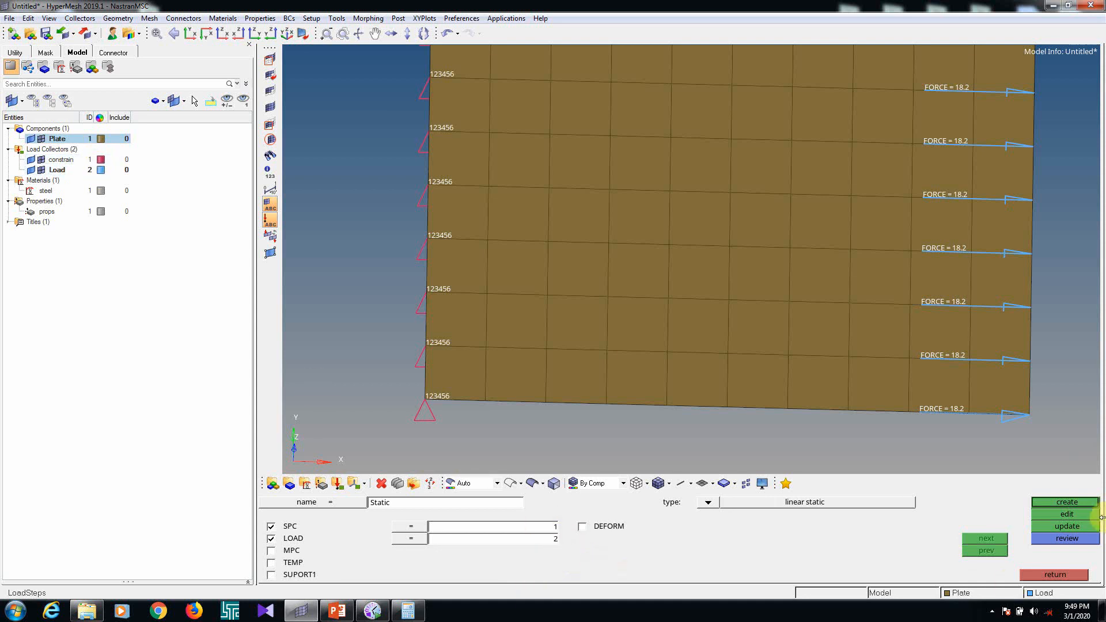
click(1078, 505)
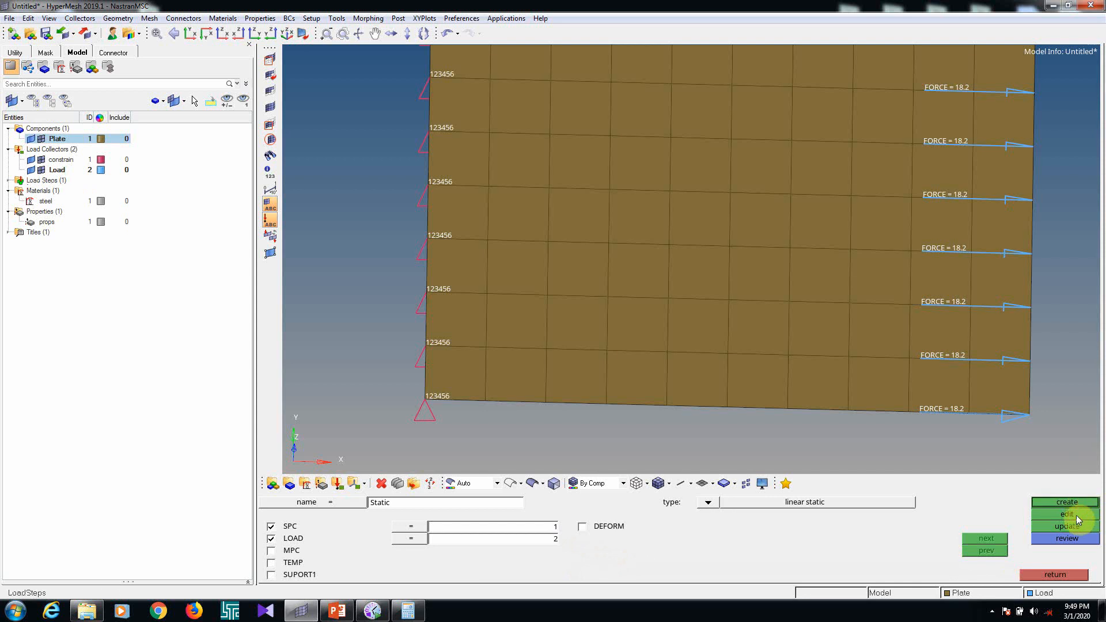
Edit the Static load step's card and enable OUTPUT with DISPLACEMENT, including its SORTING and FORMAT options
click(1075, 516)
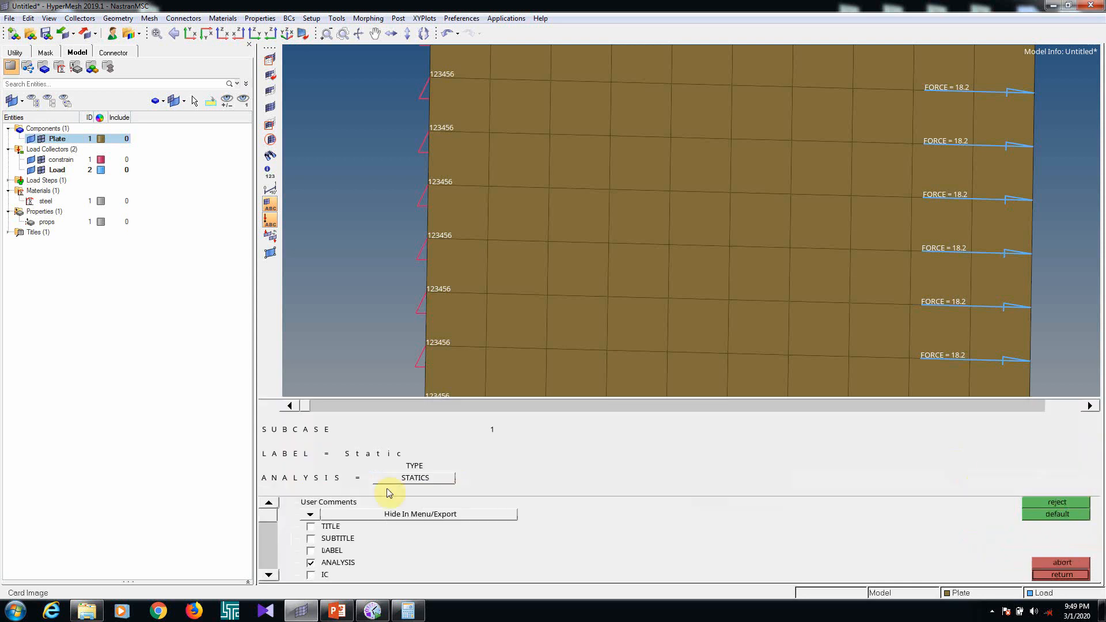
click(269, 575)
click(269, 575)
click(269, 575)
click(269, 575)
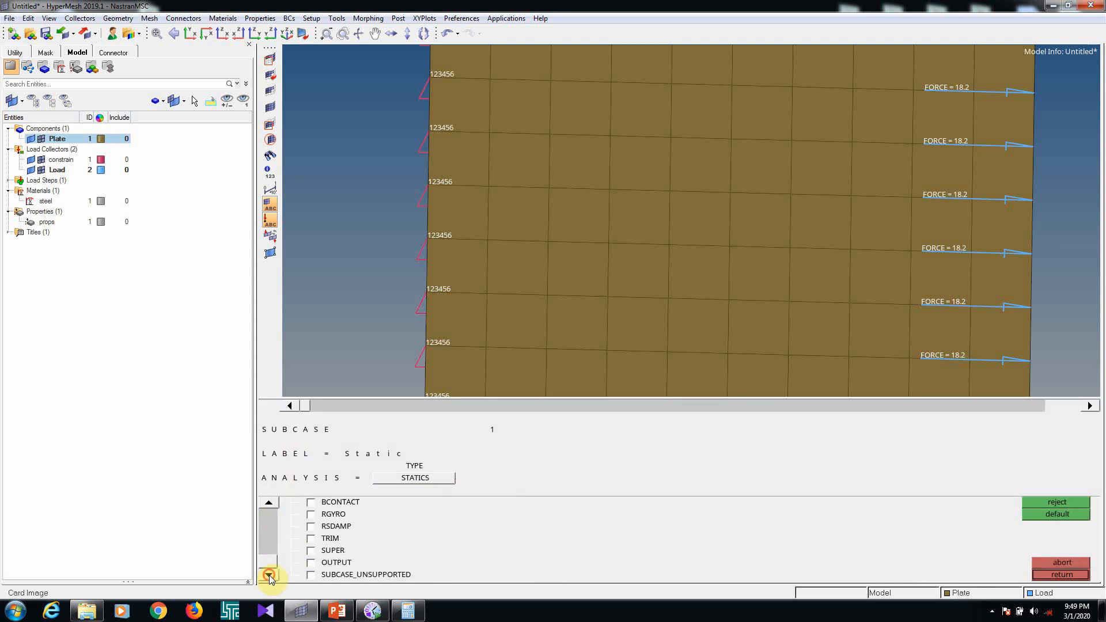
click(311, 562)
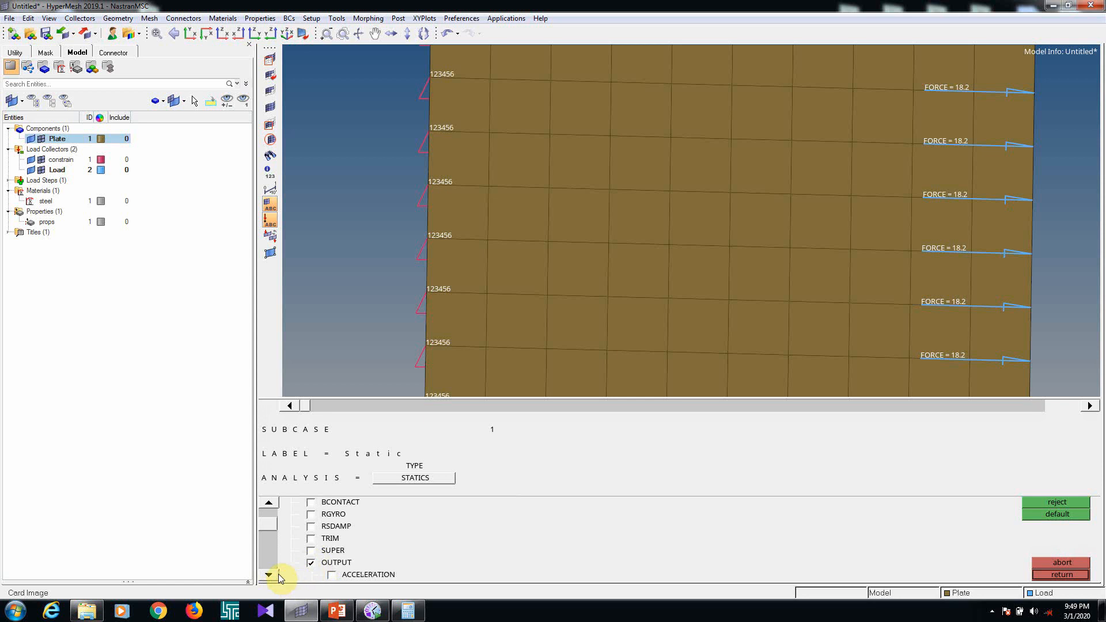
click(269, 575)
click(269, 575)
click(269, 575)
click(332, 563)
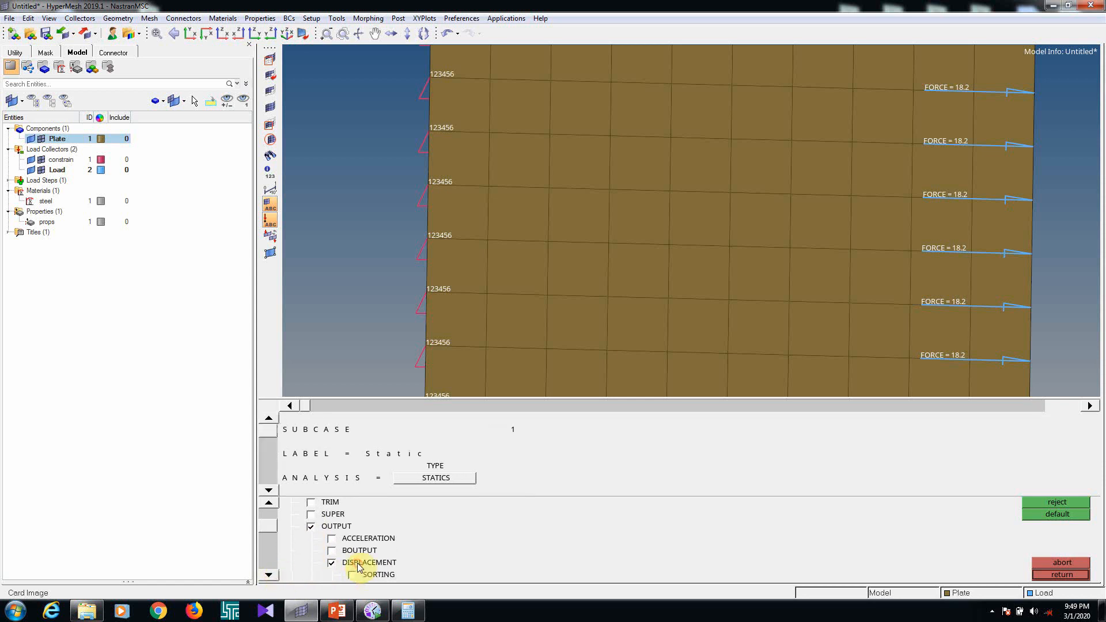
click(269, 575)
click(269, 574)
click(269, 575)
click(352, 539)
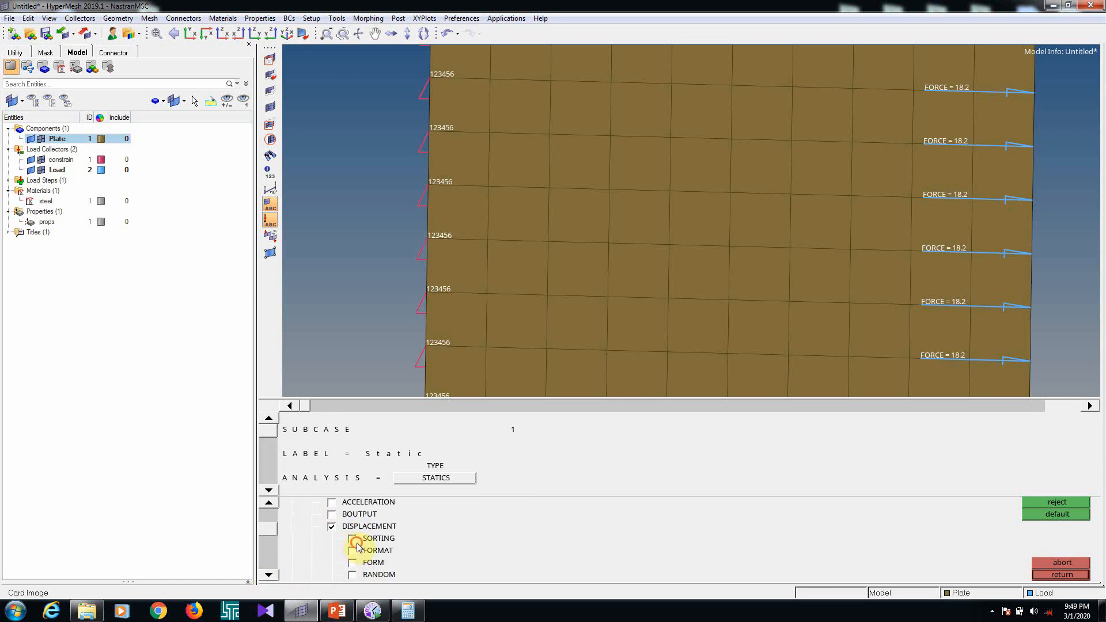
Set the displacement output request to SORT1 sorting and PRINT format
click(269, 490)
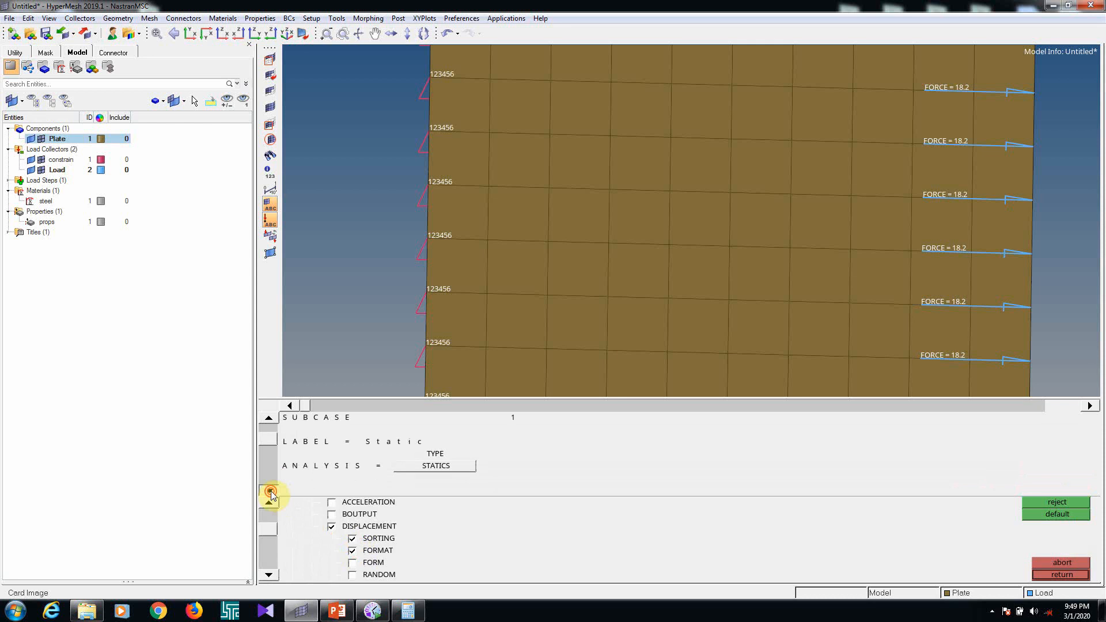
click(268, 491)
click(268, 491)
click(442, 454)
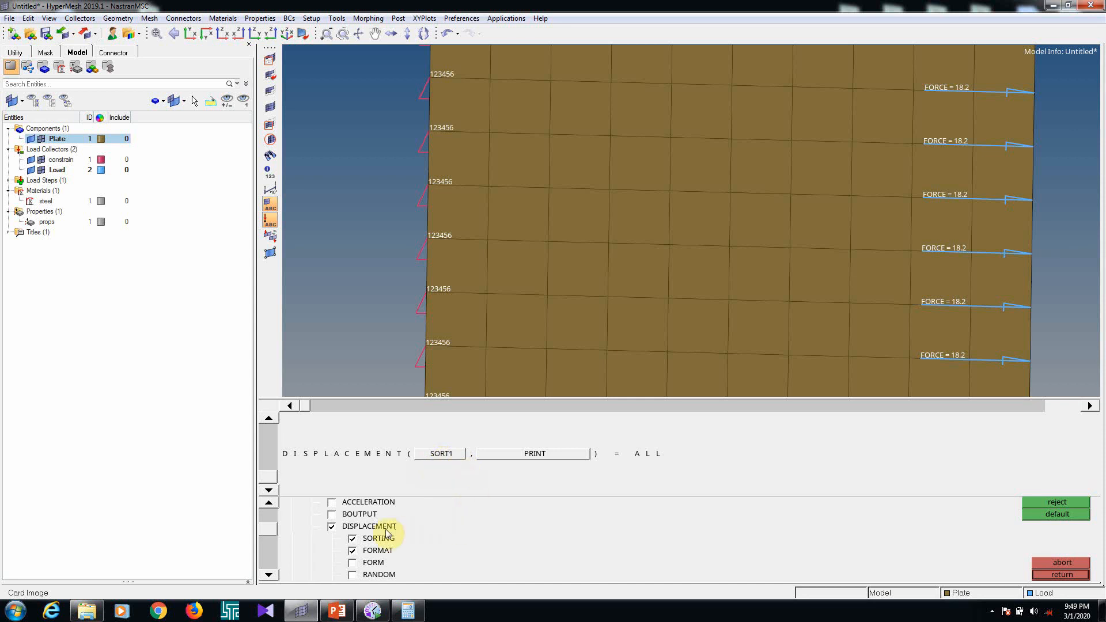
click(537, 455)
click(534, 461)
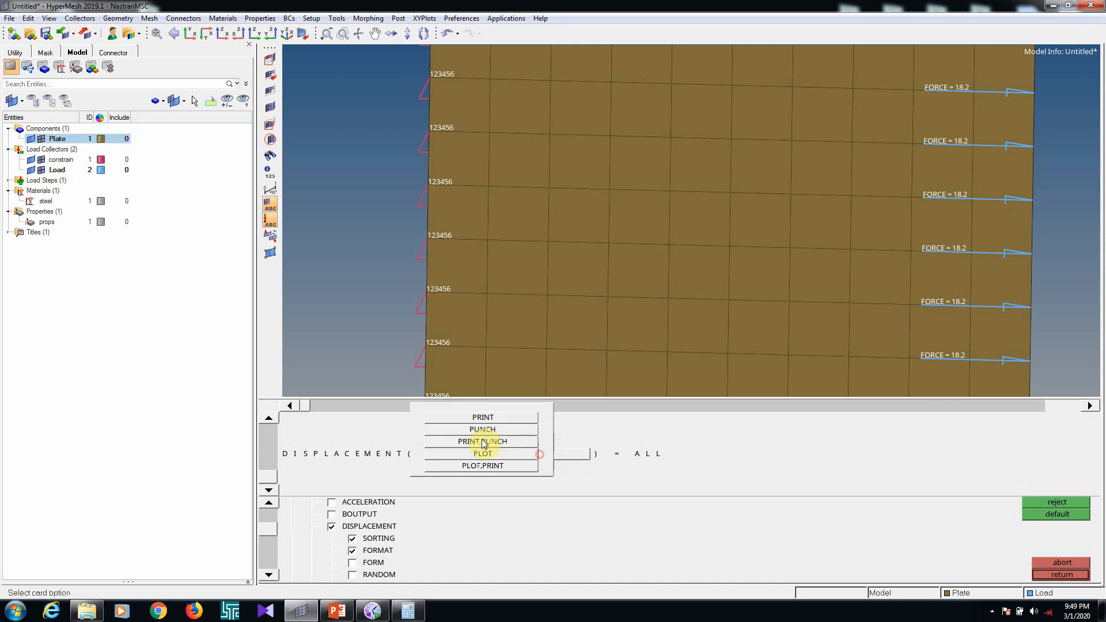
click(495, 419)
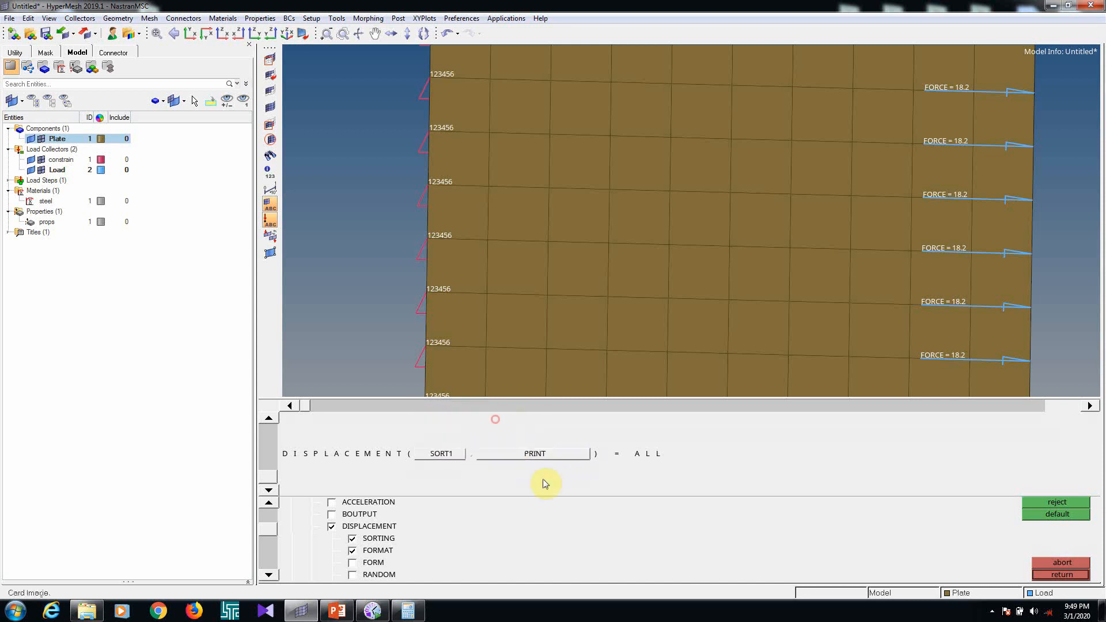
Enable the SPCFORCES output request for the Static load step with SORT1 sorting and PRINT format
click(268, 575)
click(269, 574)
click(267, 576)
click(267, 576)
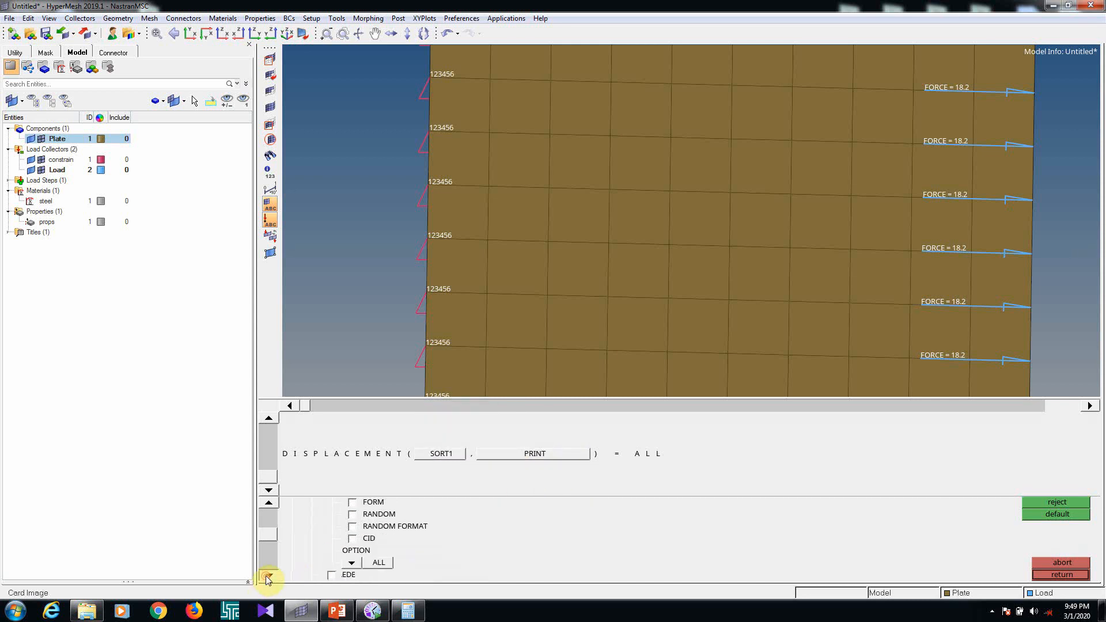
click(268, 576)
click(268, 575)
click(268, 576)
click(267, 575)
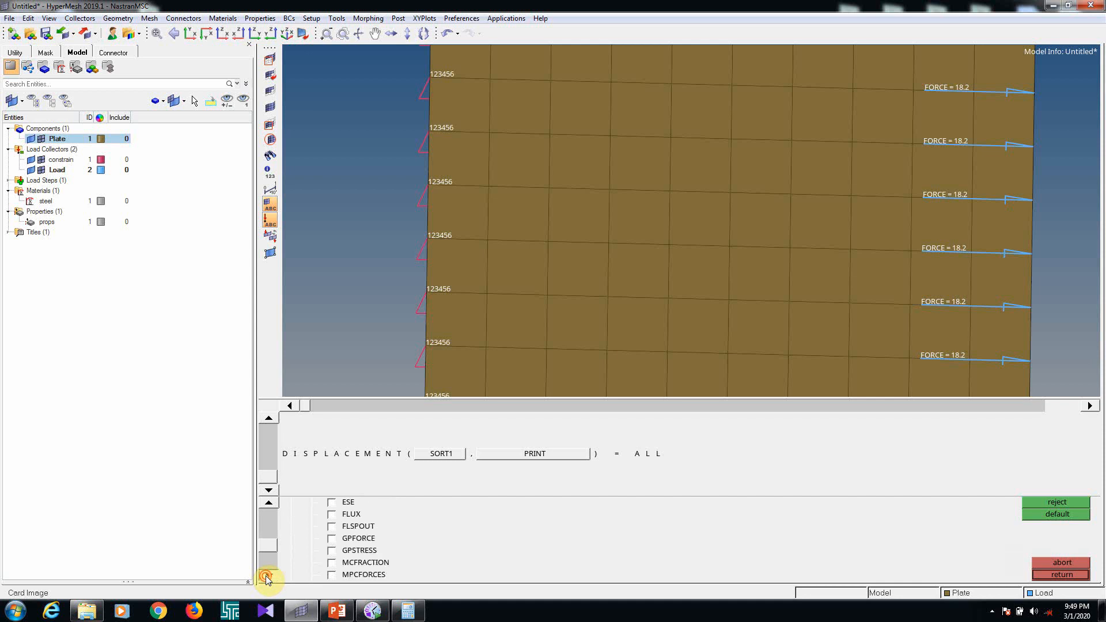
click(268, 576)
click(268, 576)
click(267, 575)
click(268, 576)
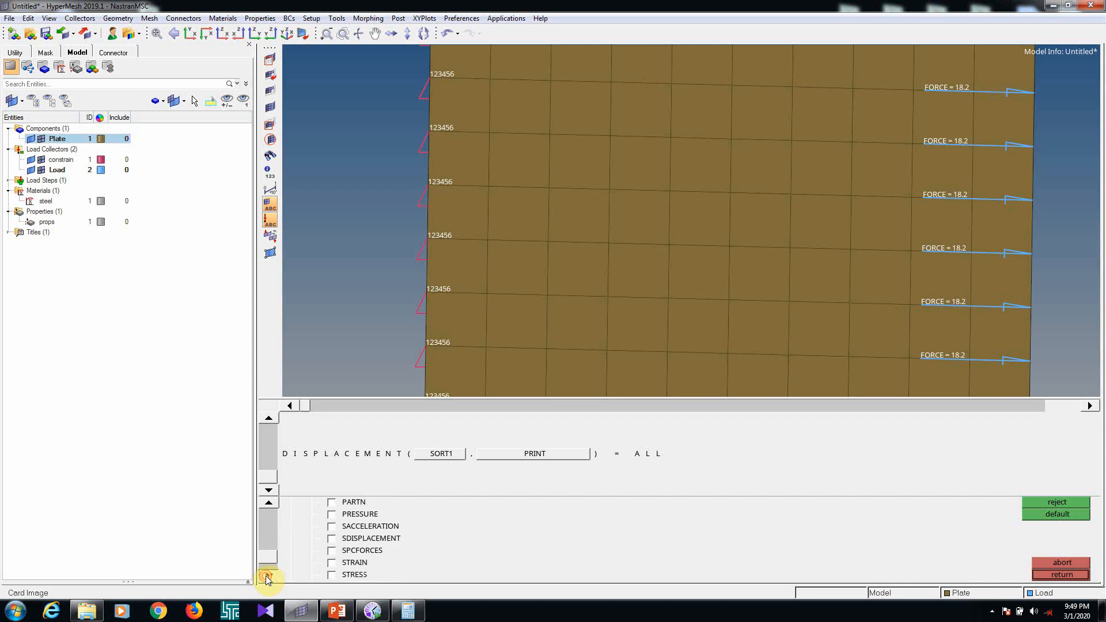
click(267, 575)
click(332, 538)
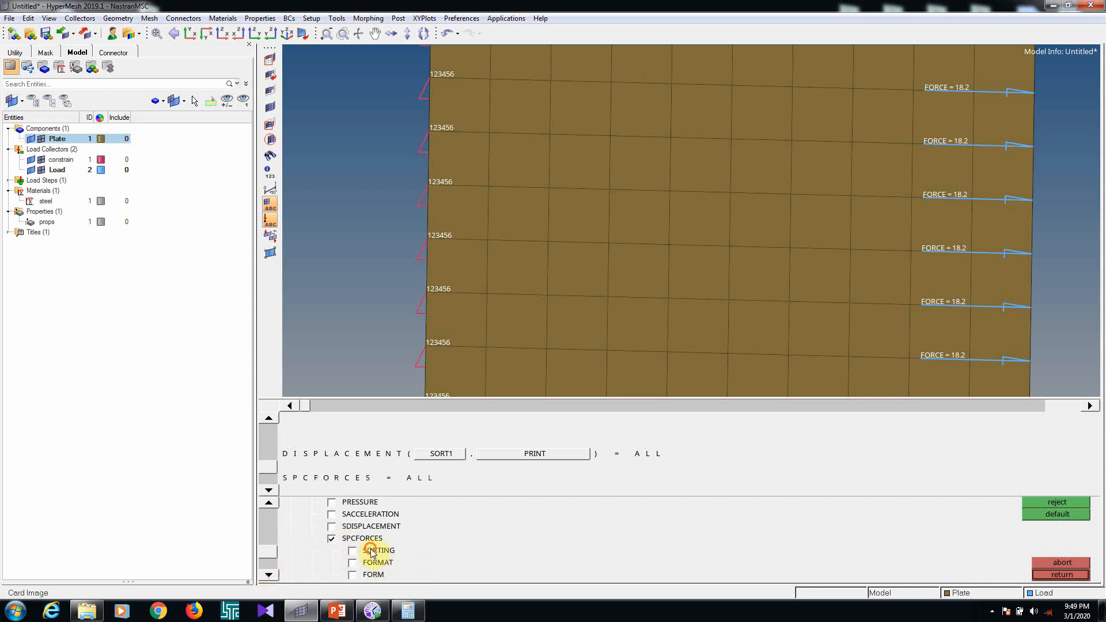
click(352, 550)
click(352, 562)
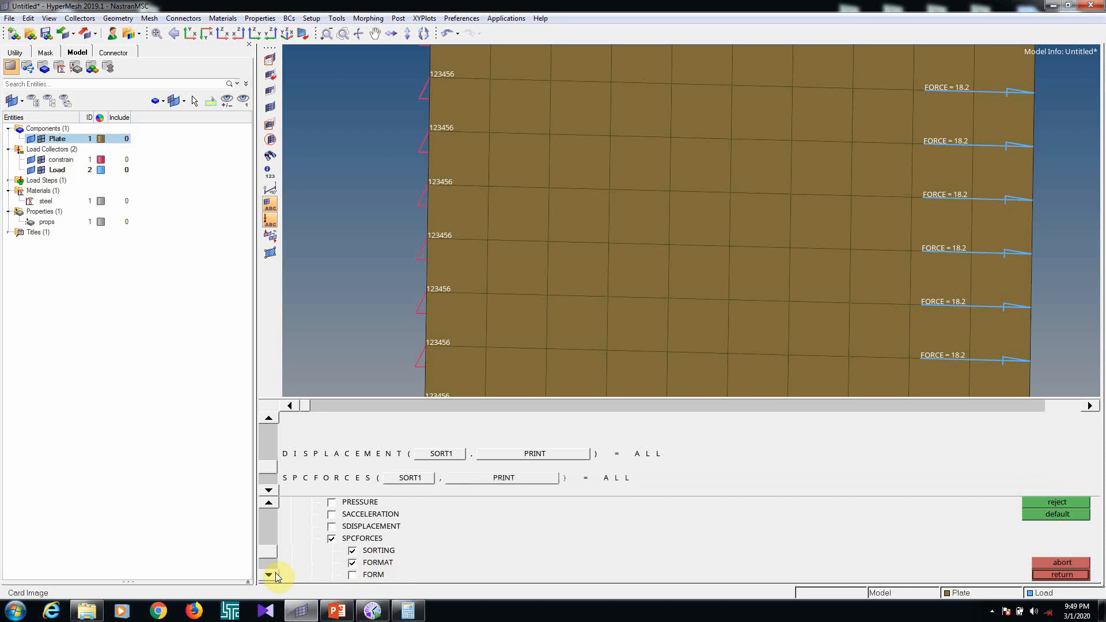
Enable the STRESS output request with SORT1 sorting and PRINT format, and list the model's load steps
click(275, 574)
click(276, 574)
click(275, 573)
click(275, 573)
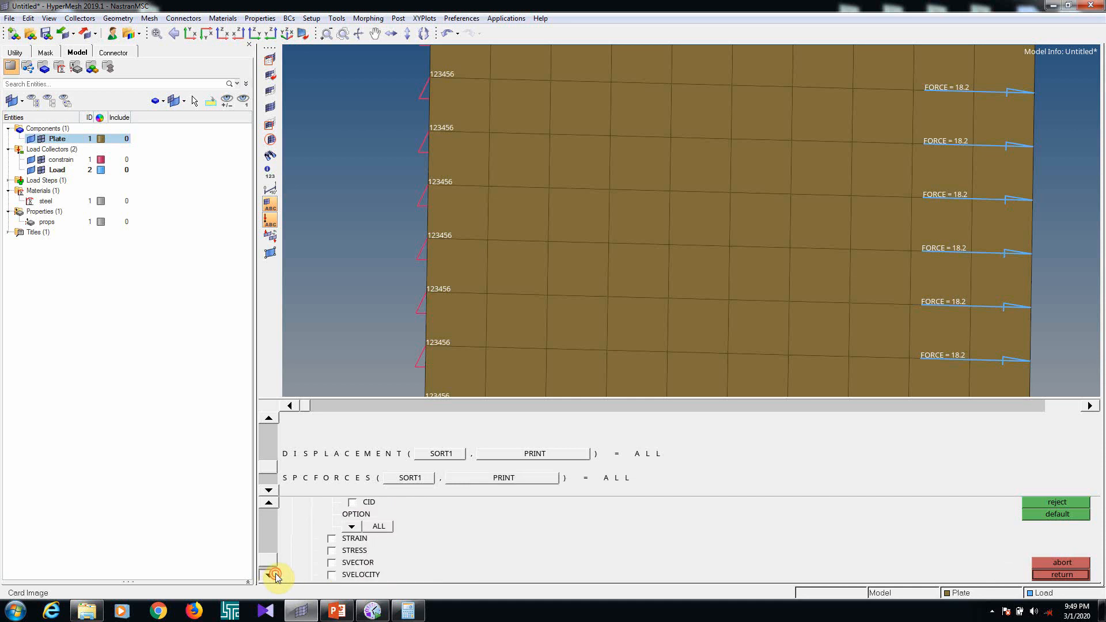
click(276, 574)
click(332, 538)
click(369, 550)
click(373, 563)
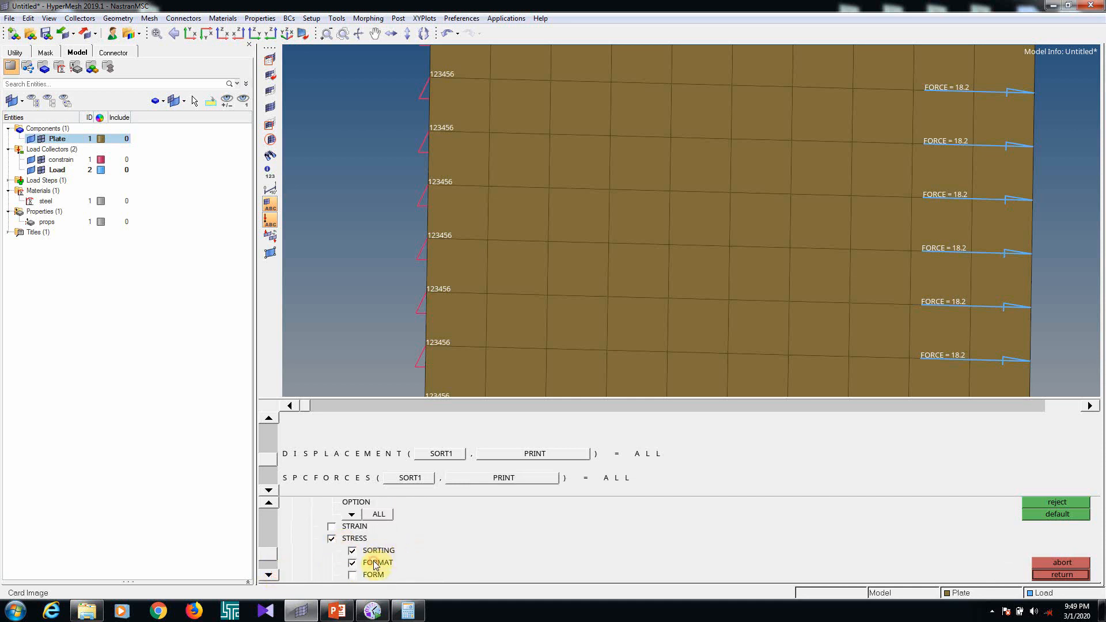
click(268, 490)
click(268, 491)
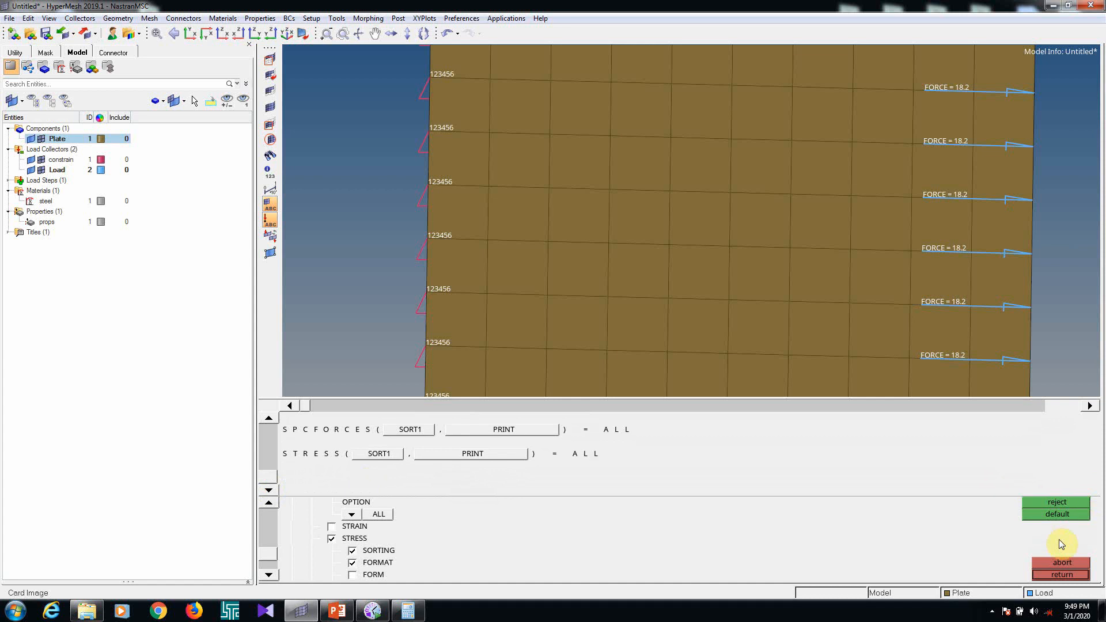
click(1054, 575)
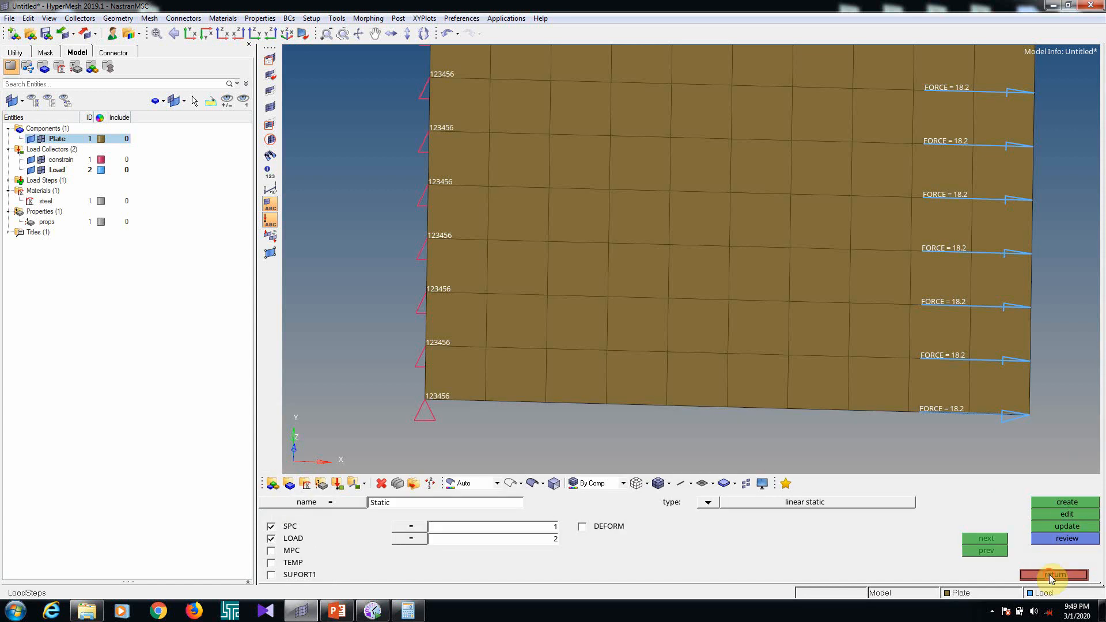
click(1052, 574)
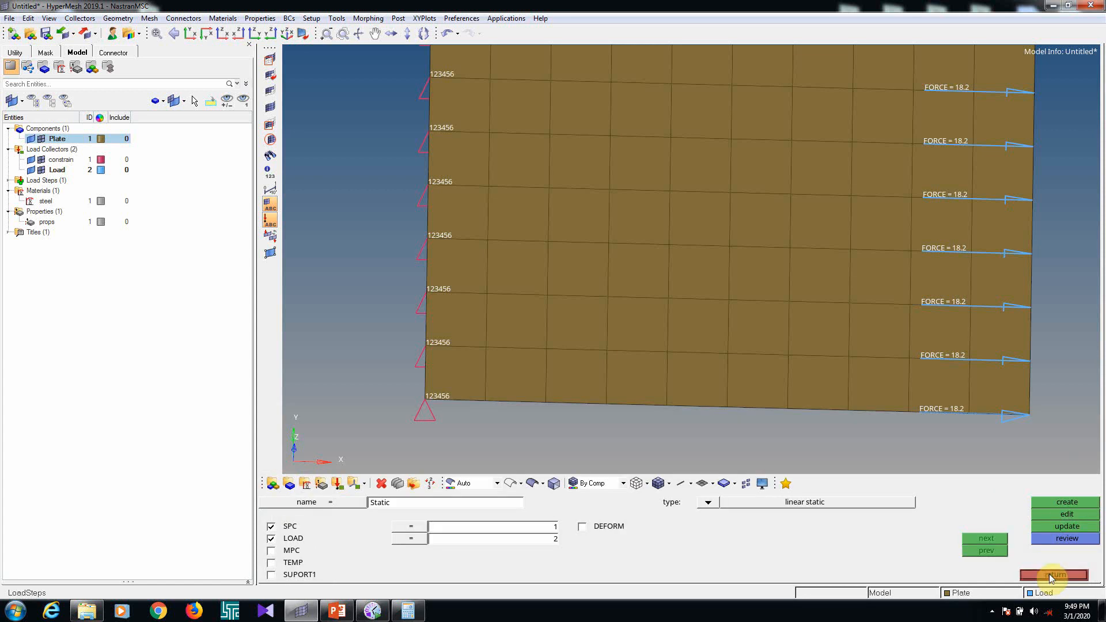
click(8, 181)
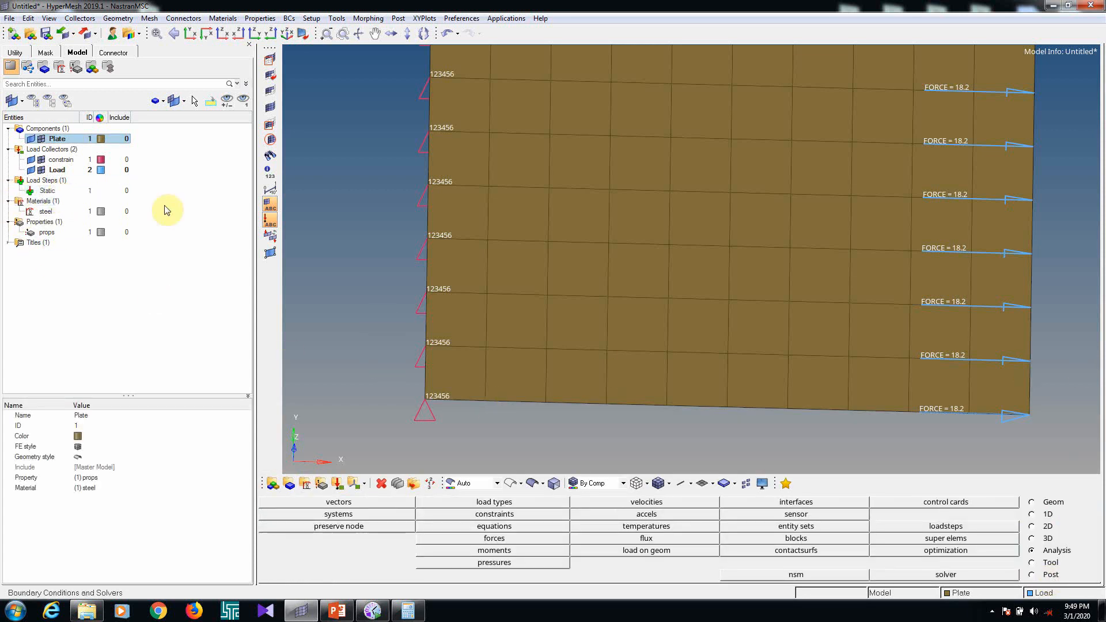
Add the SOL control card with the analysis type set to Statics
click(944, 503)
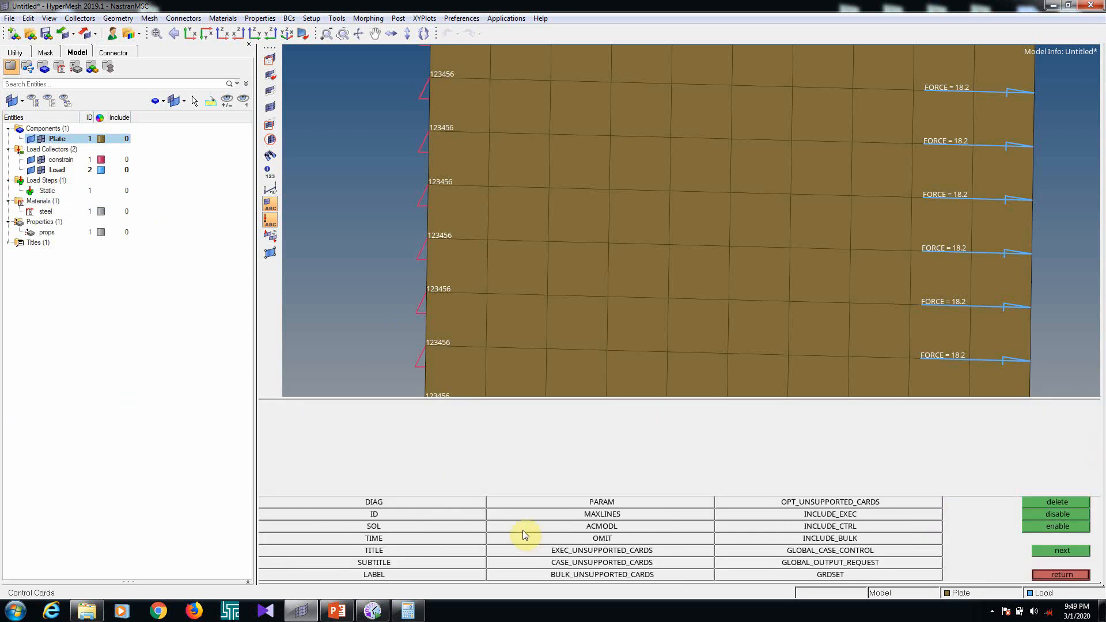
click(420, 526)
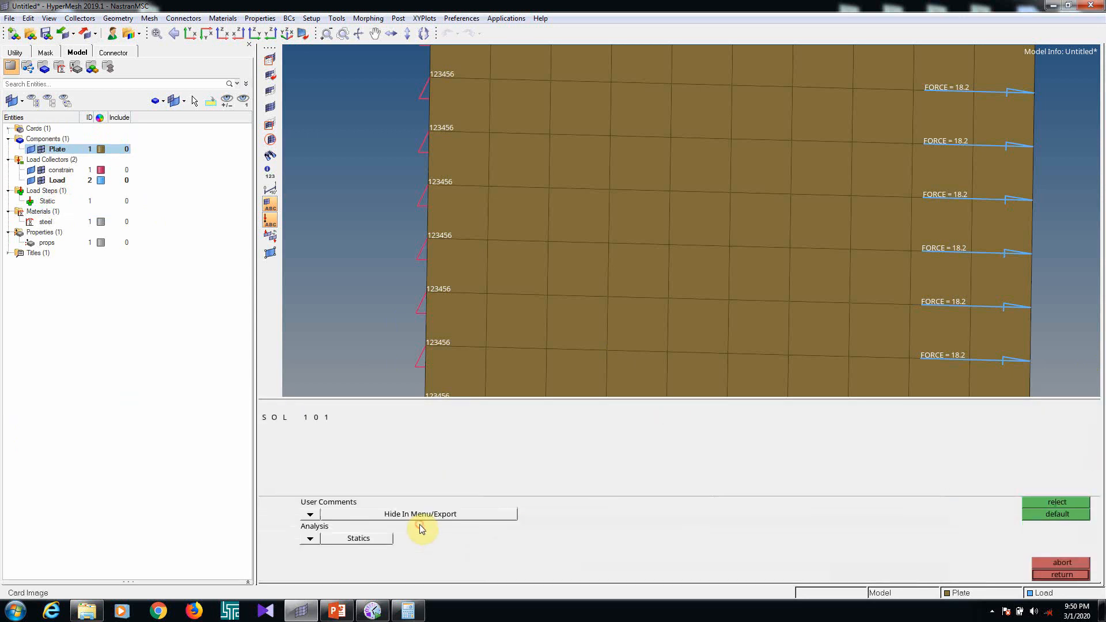
click(317, 539)
click(380, 514)
click(309, 538)
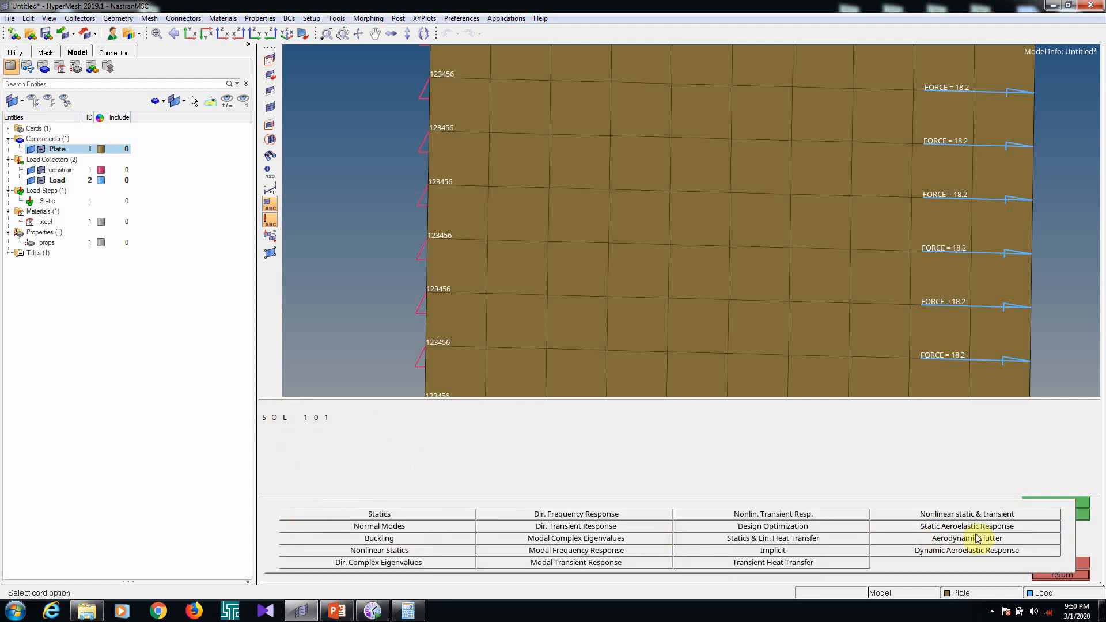
click(394, 515)
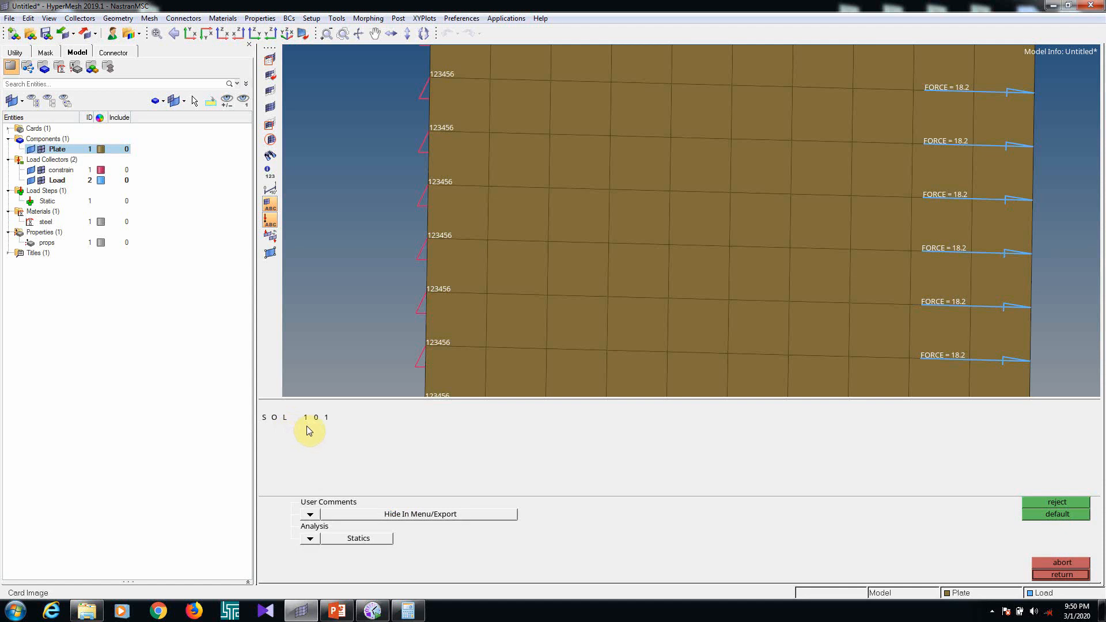
click(1065, 576)
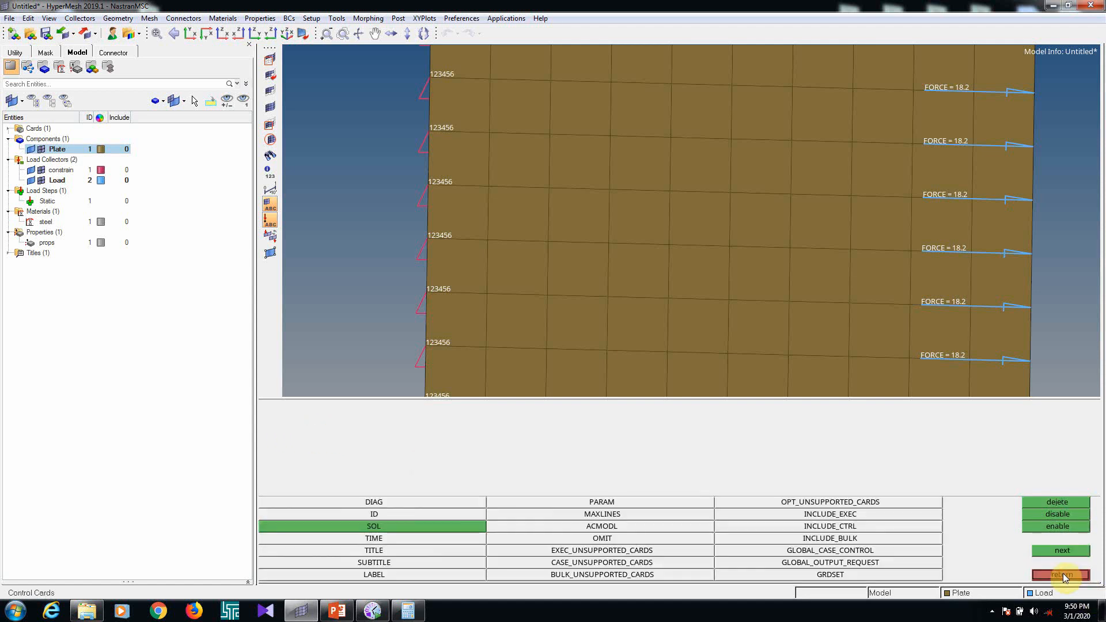
Add the PARAM control card with the POST parameter enabled at -1
click(595, 503)
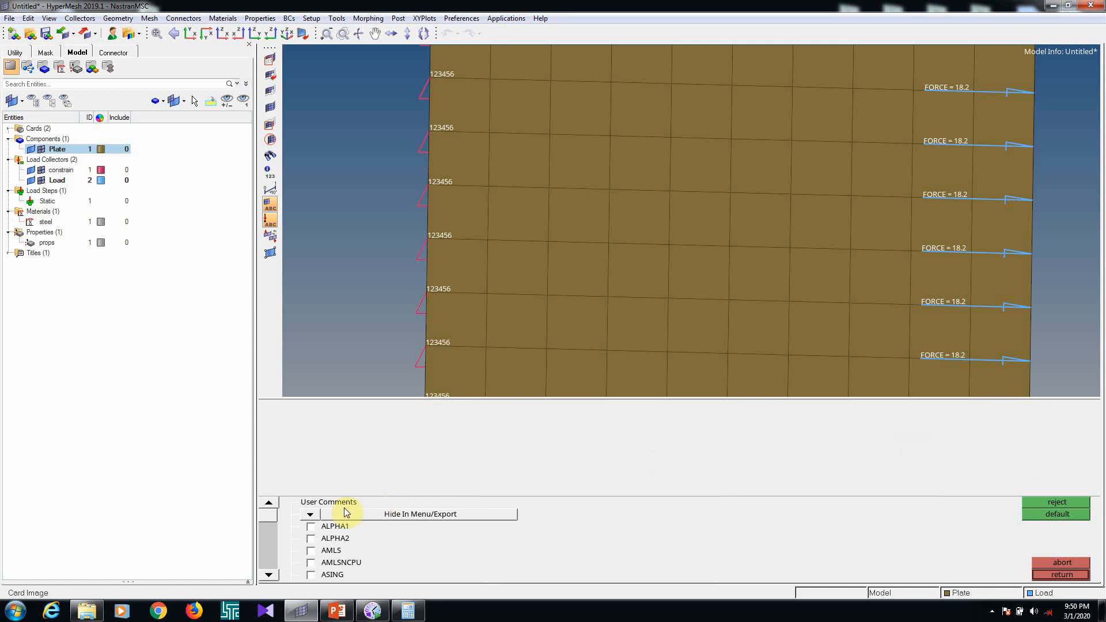
click(269, 575)
click(269, 575)
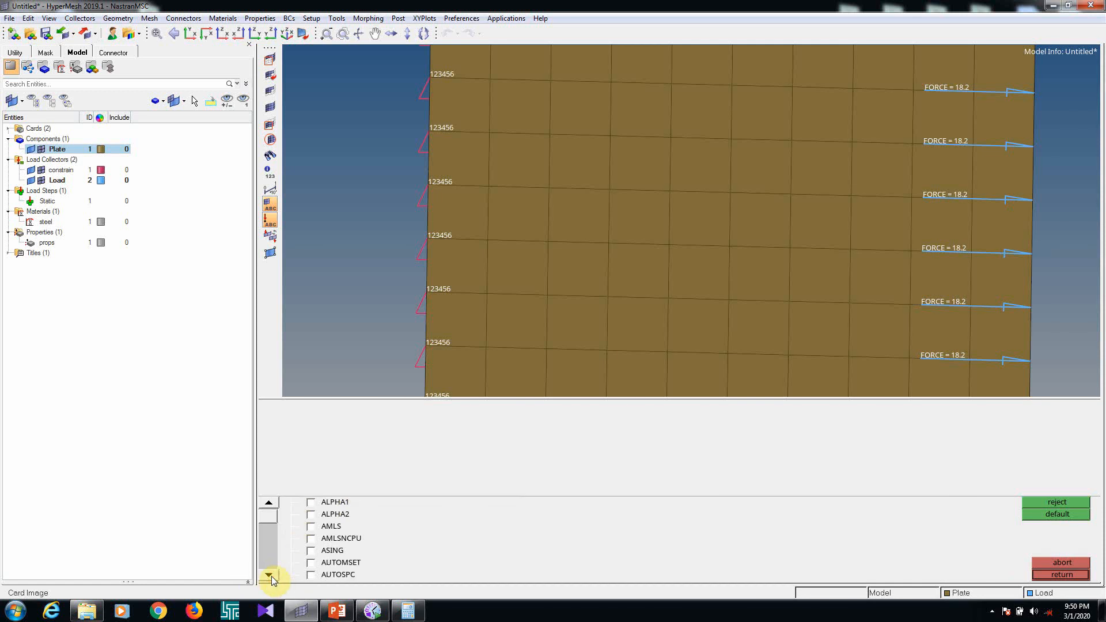
click(269, 575)
click(269, 574)
click(269, 575)
click(269, 575)
click(269, 575)
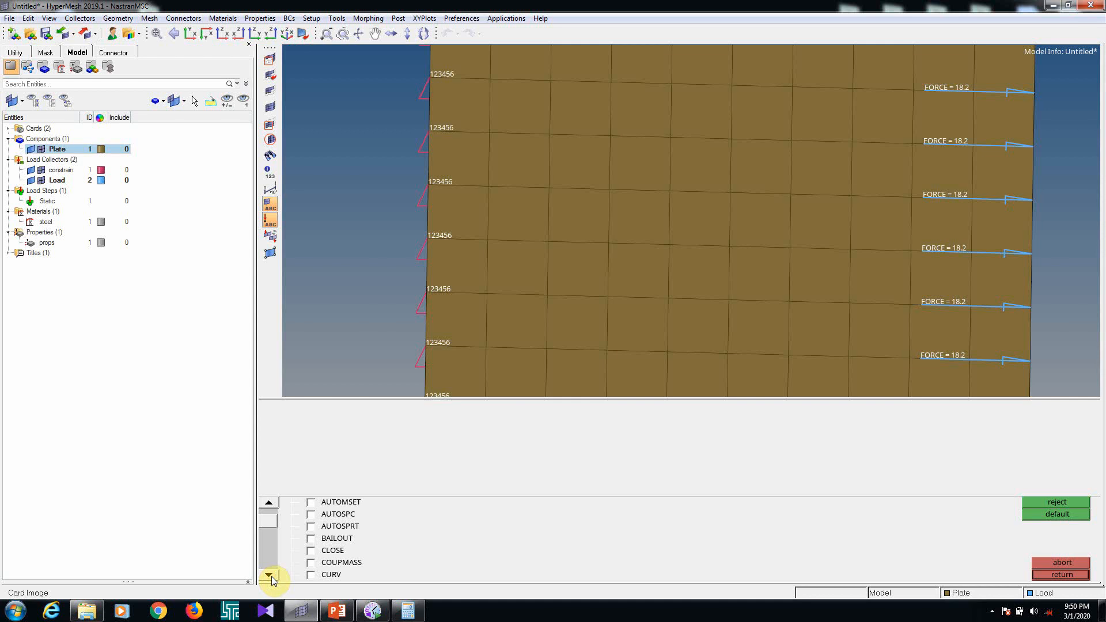
click(269, 575)
click(269, 575)
click(269, 575)
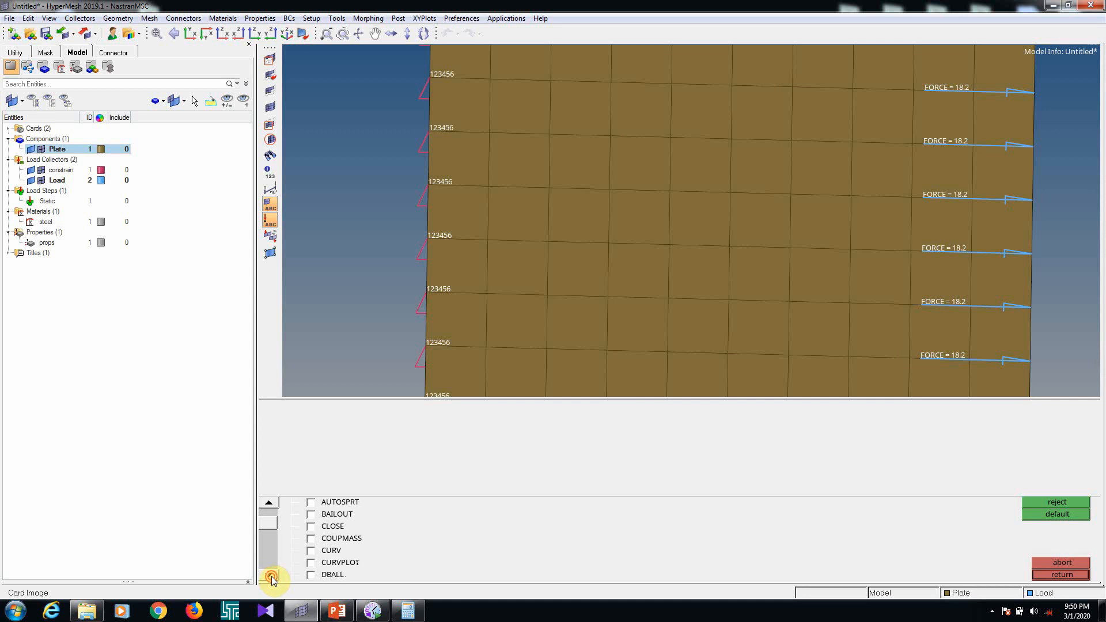
click(269, 575)
click(269, 575)
click(269, 575)
click(269, 575)
click(269, 575)
double_click(269, 575)
double_click(269, 575)
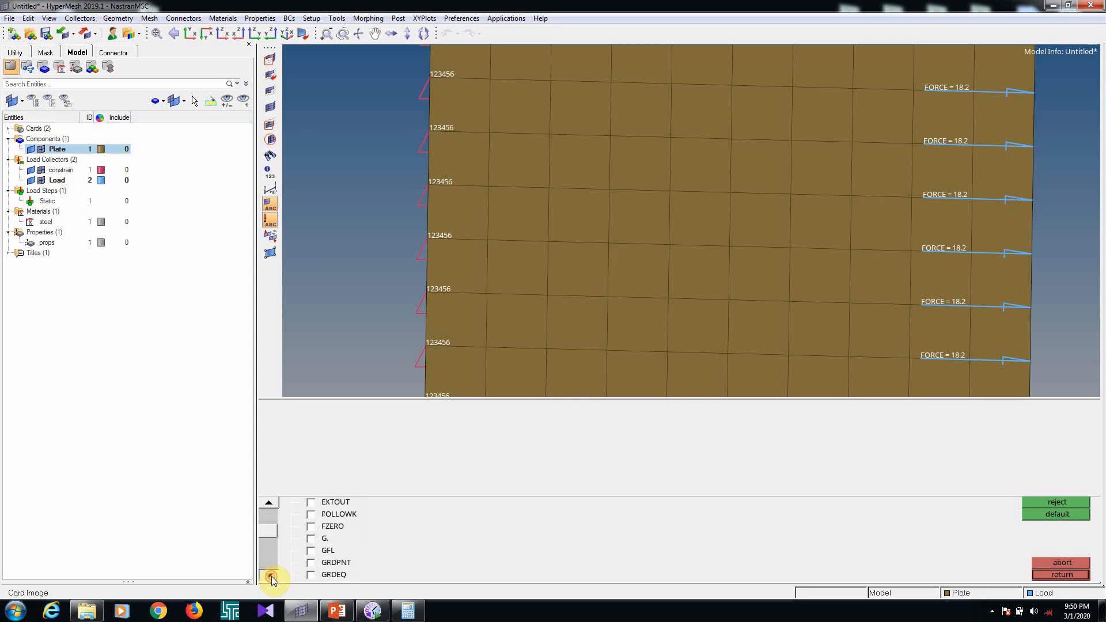
click(269, 575)
double_click(269, 575)
double_click(270, 575)
double_click(270, 575)
double_click(270, 575)
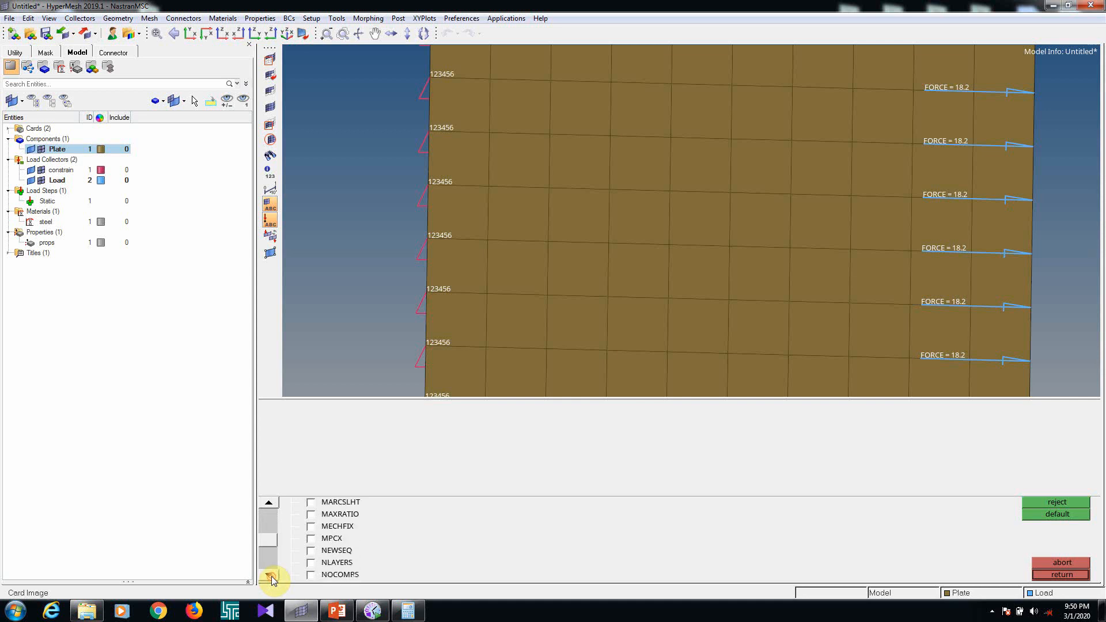
double_click(269, 575)
double_click(269, 575)
double_click(269, 575)
double_click(269, 575)
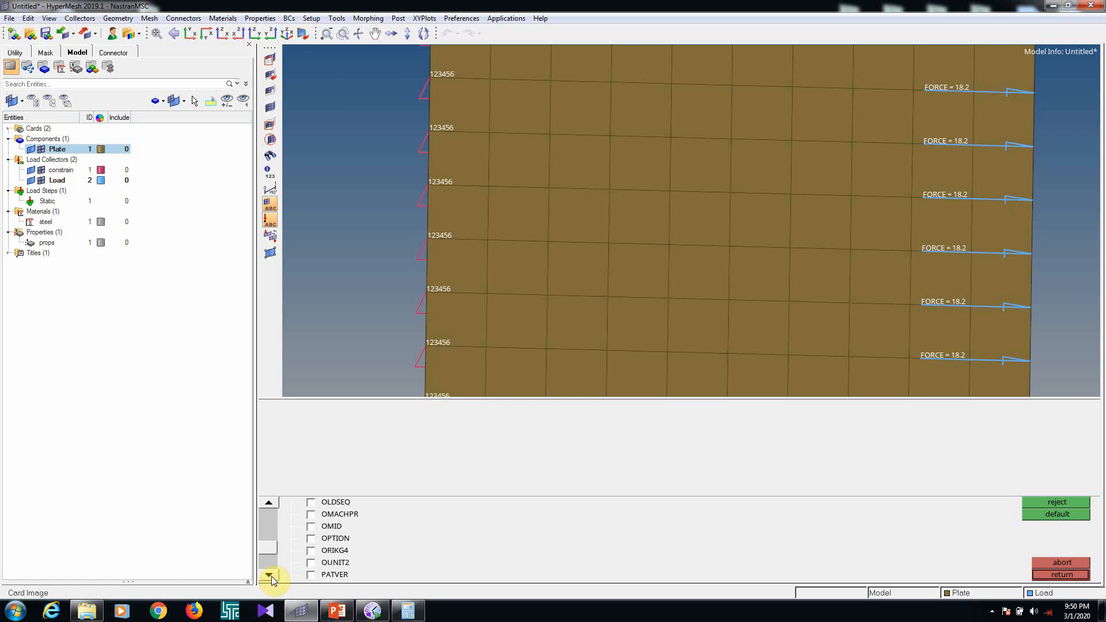
click(269, 575)
click(269, 575)
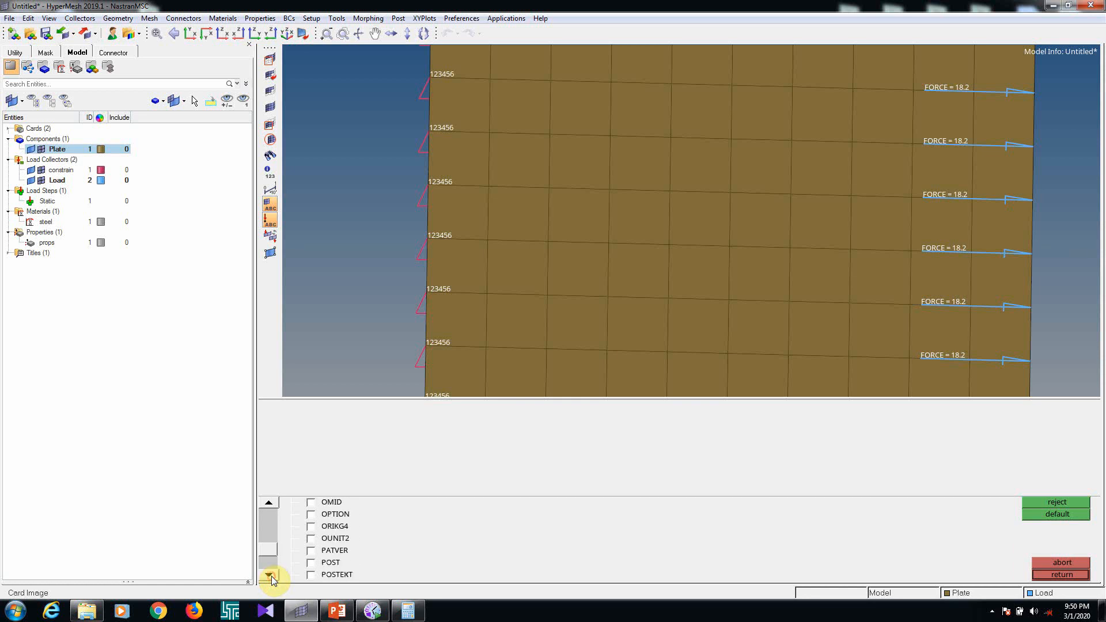
click(328, 563)
click(412, 412)
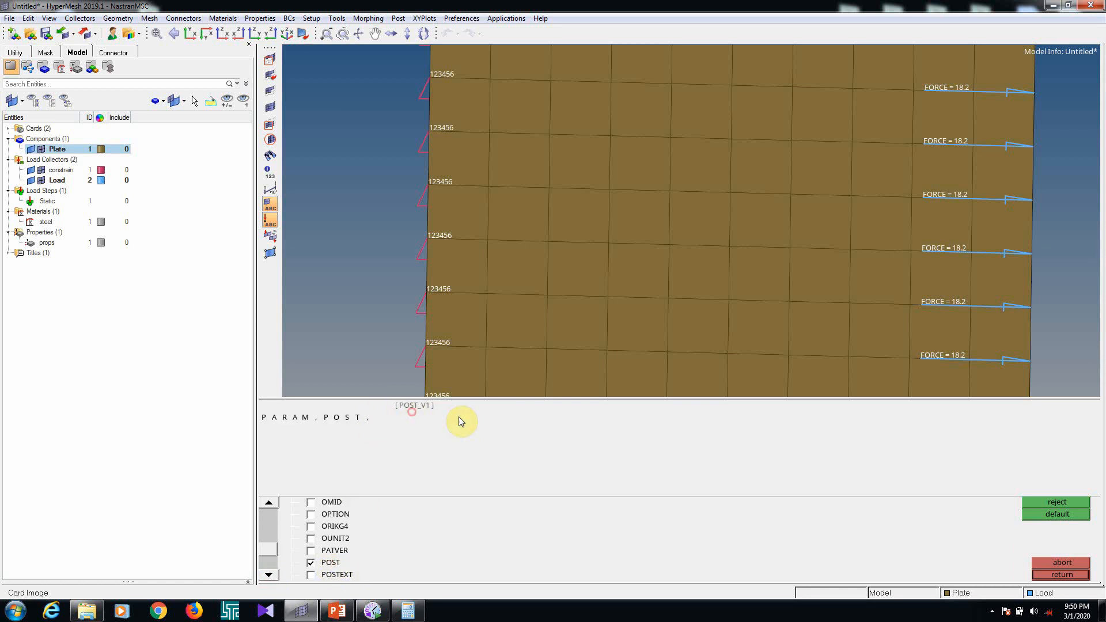
click(404, 408)
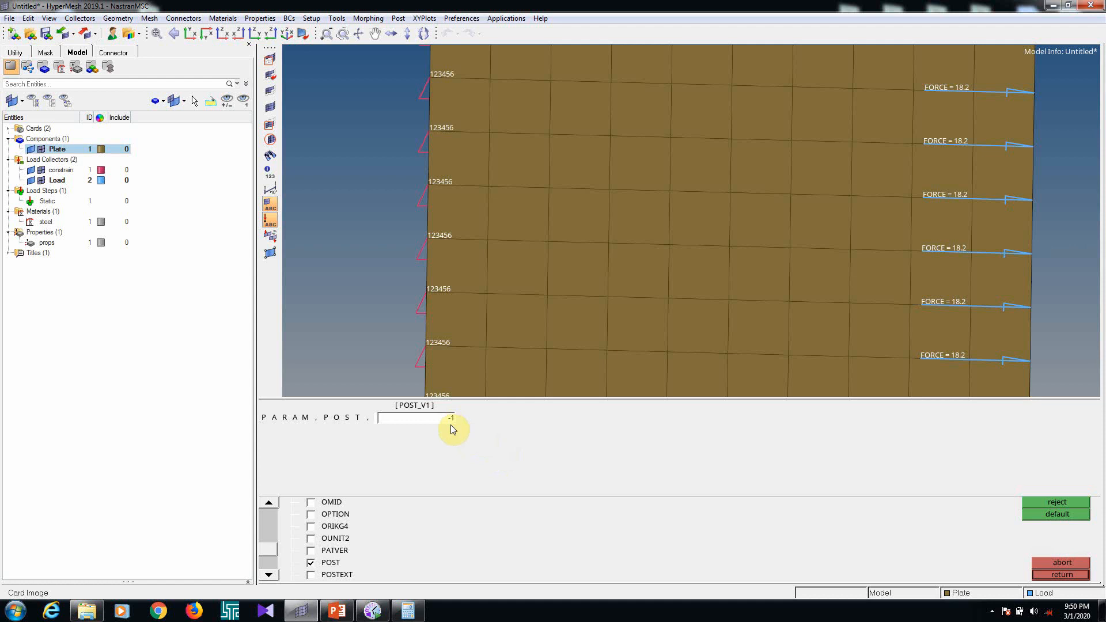
click(1062, 575)
click(1062, 574)
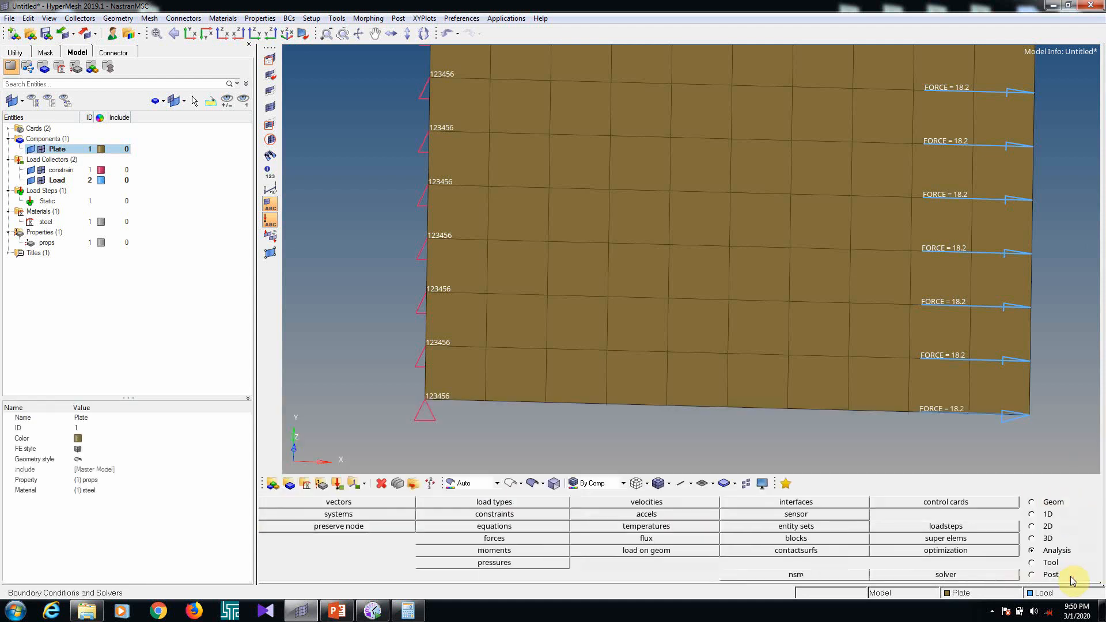
Export the whole model as the Nastran file Static_analysis.bdf in the Static analysis folder
click(87, 36)
click(242, 136)
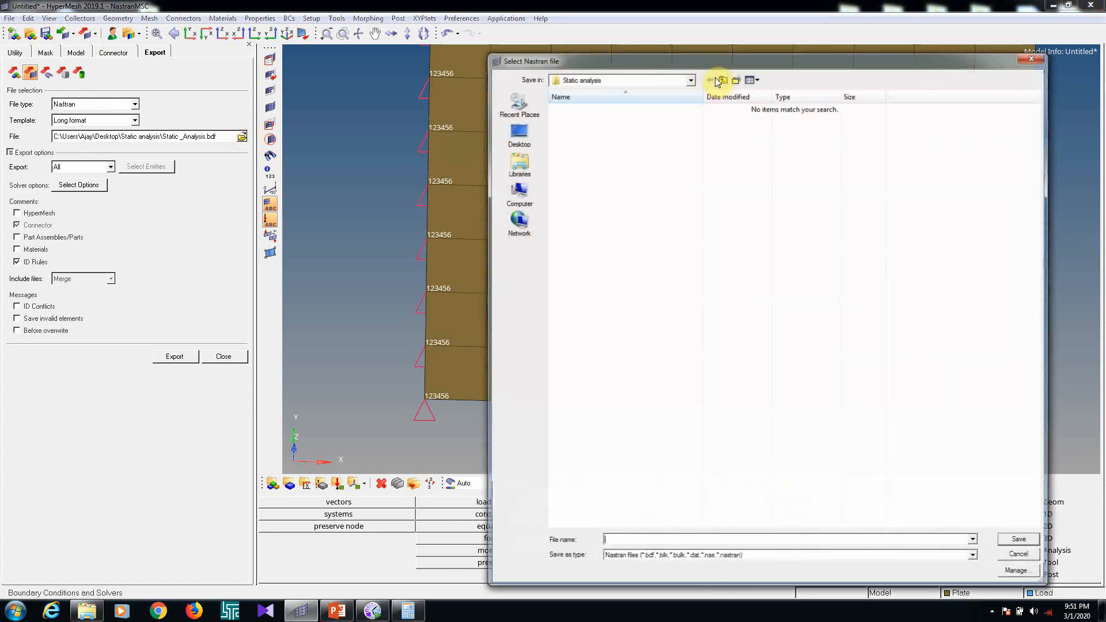
click(625, 541)
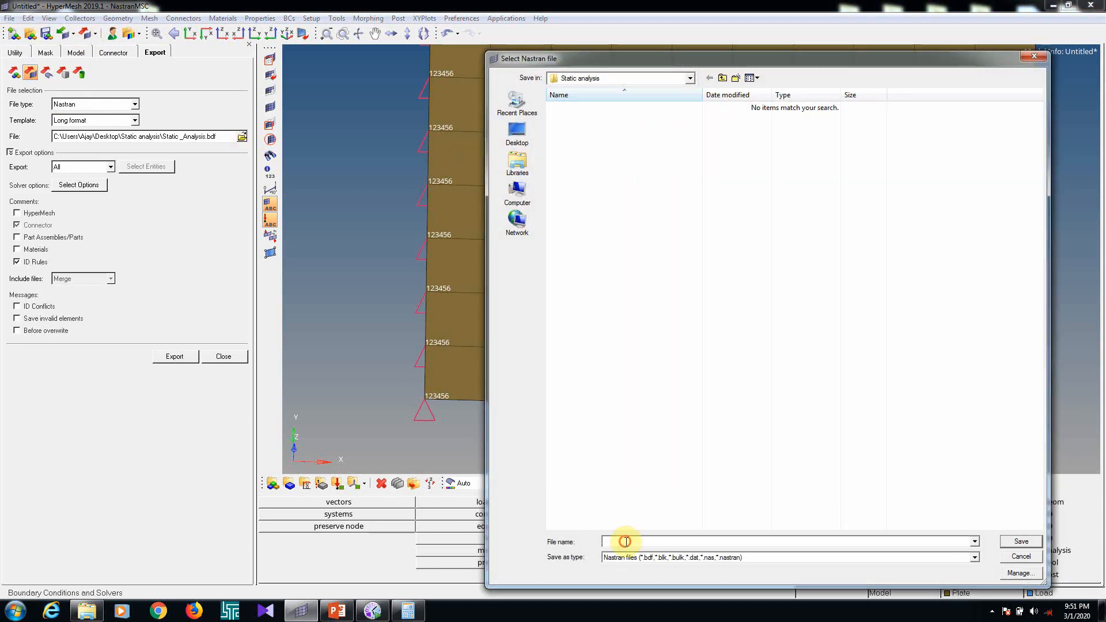
text(Stati)
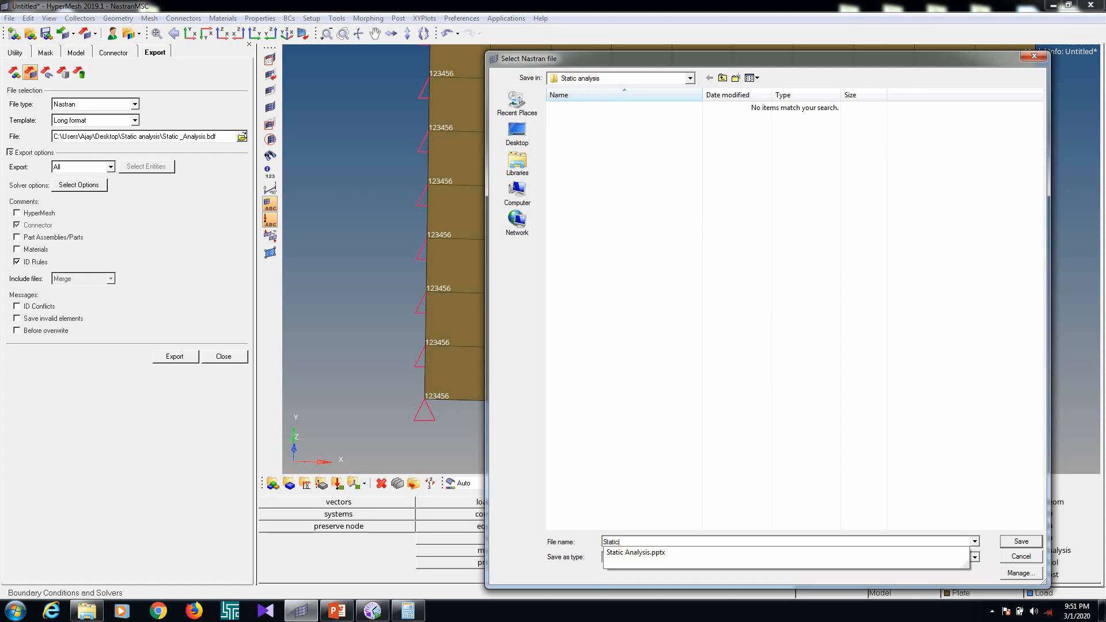
text(c_ana)
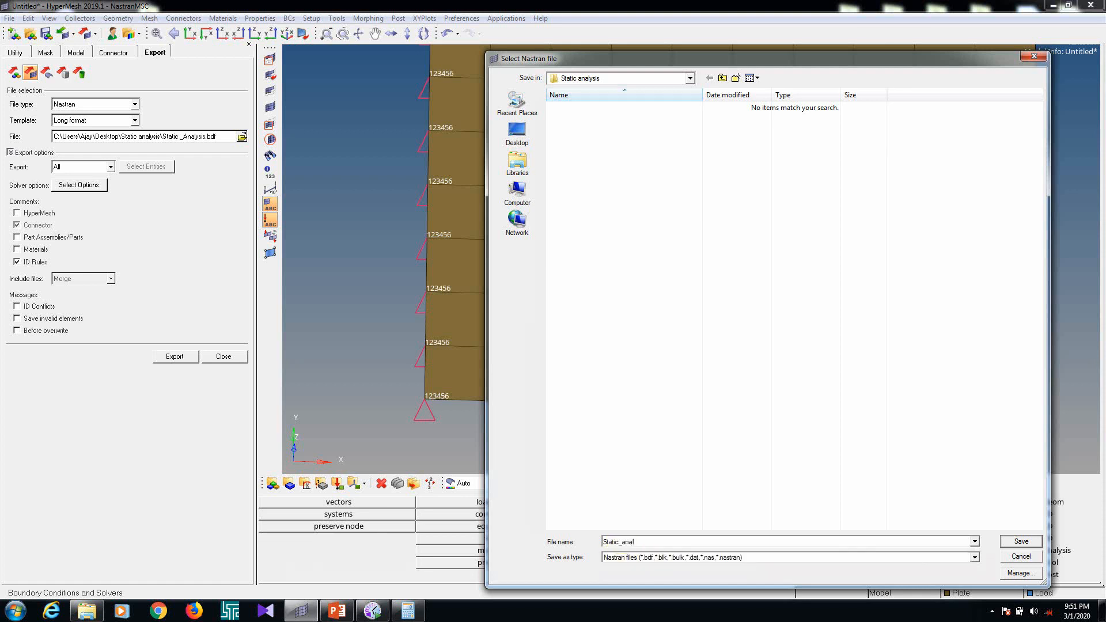
text(lysis)
key(Return)
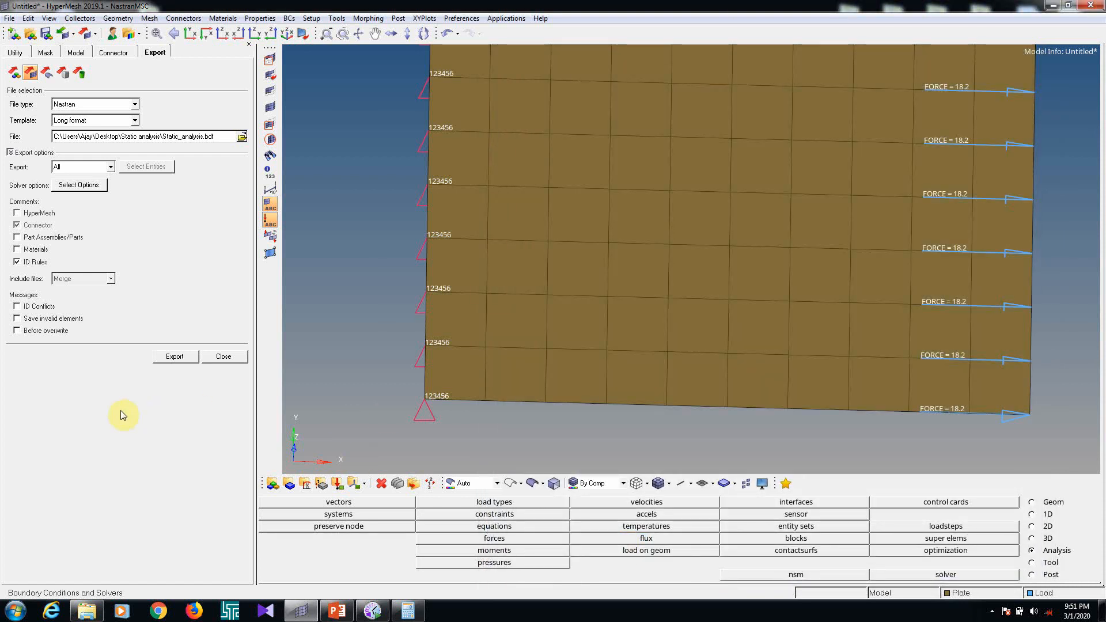
click(175, 356)
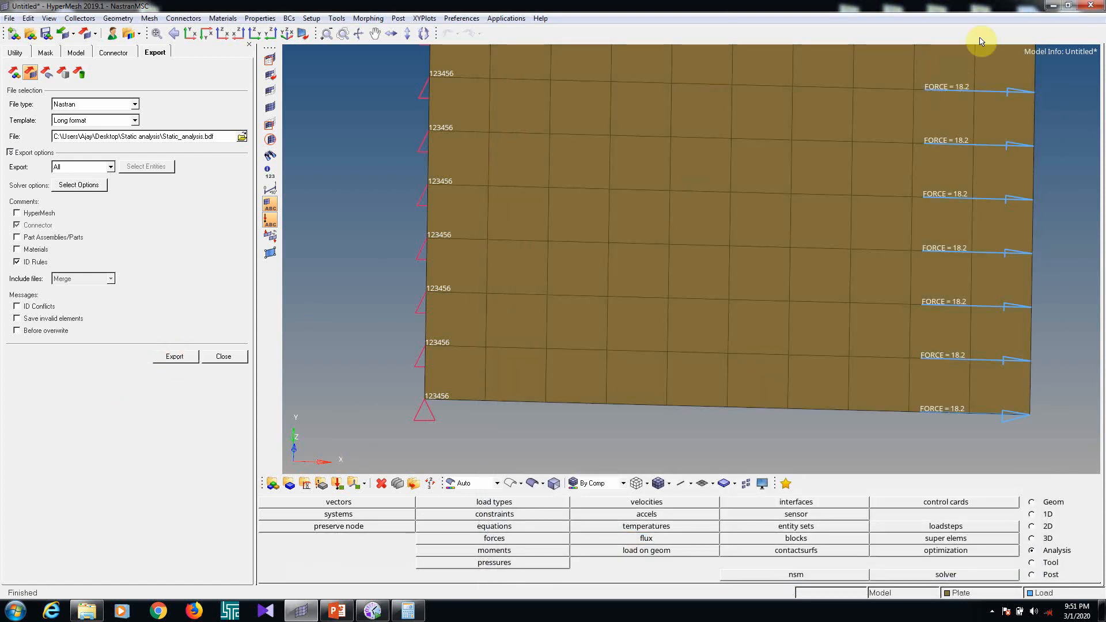
Open the exported Static_analysis.bdf from the desktop's Static analysis folder in Notepad++
click(1052, 5)
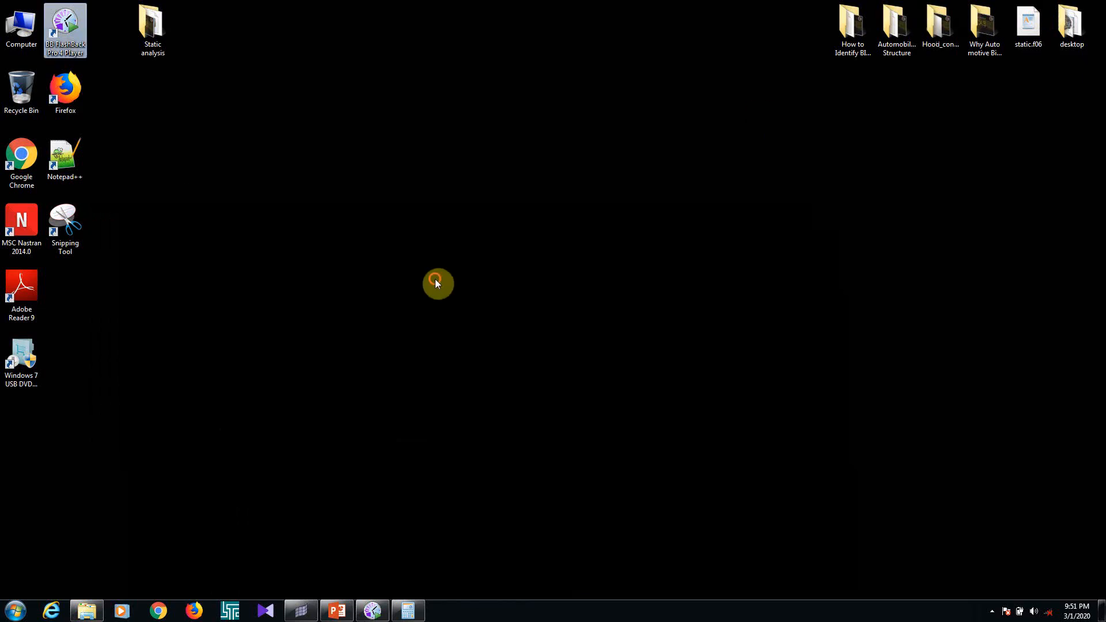
double_click(133, 23)
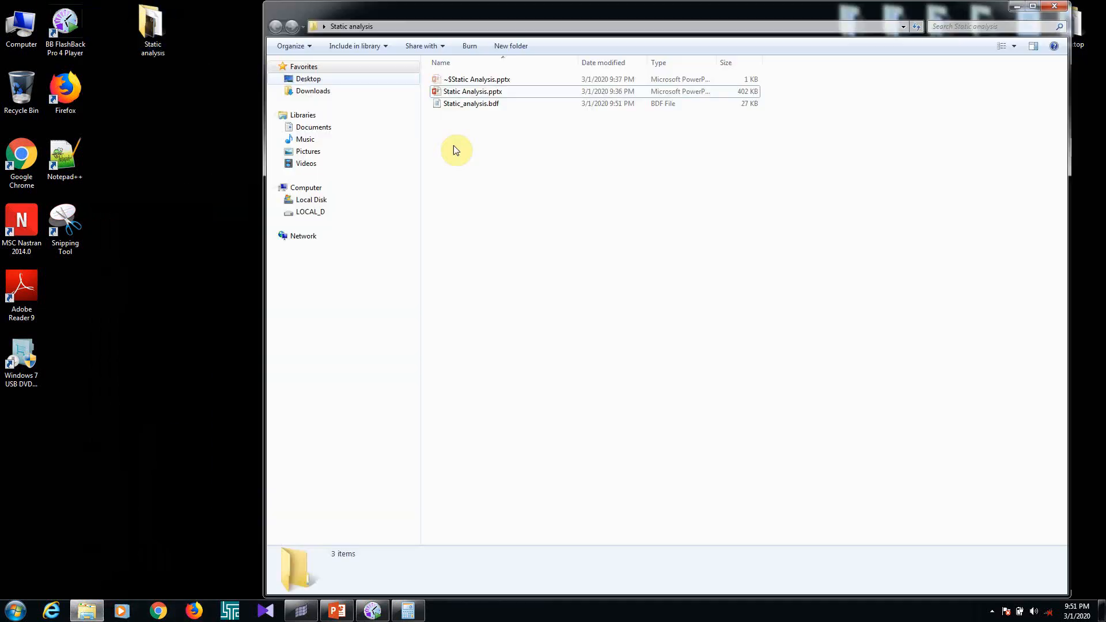
click(486, 104)
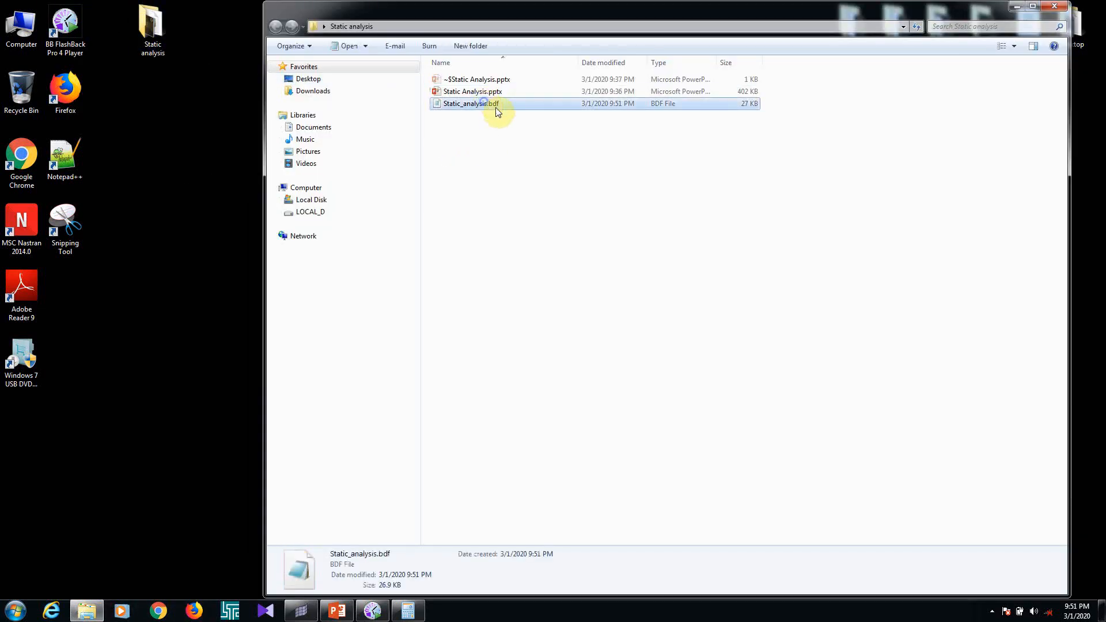
right_click(485, 103)
click(525, 149)
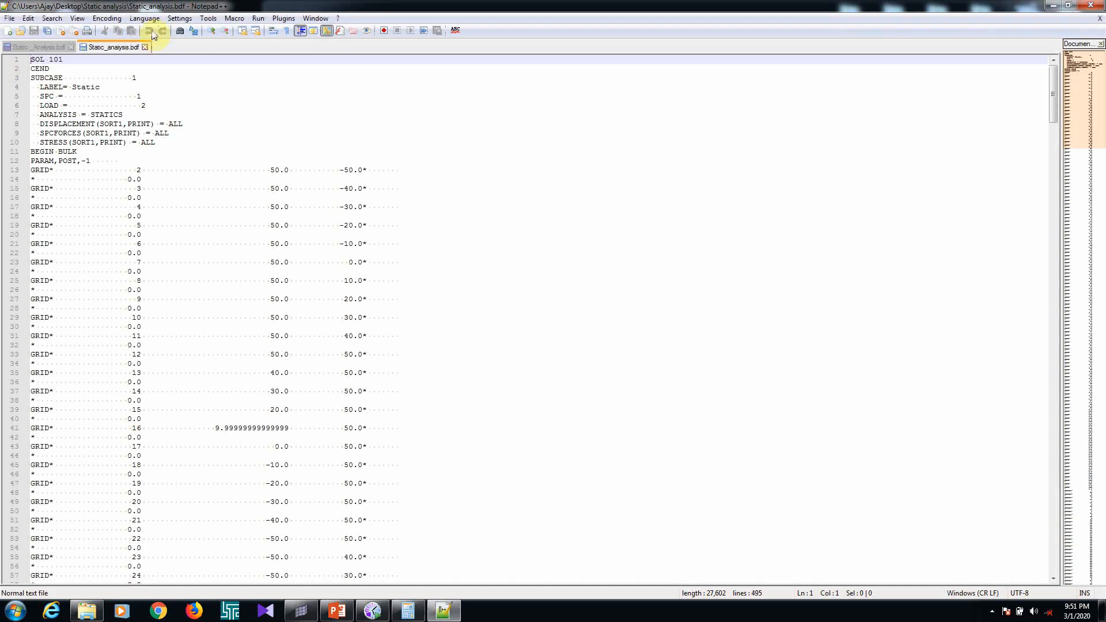
Try to save and close the older Static _Analysis.bdf document
click(70, 46)
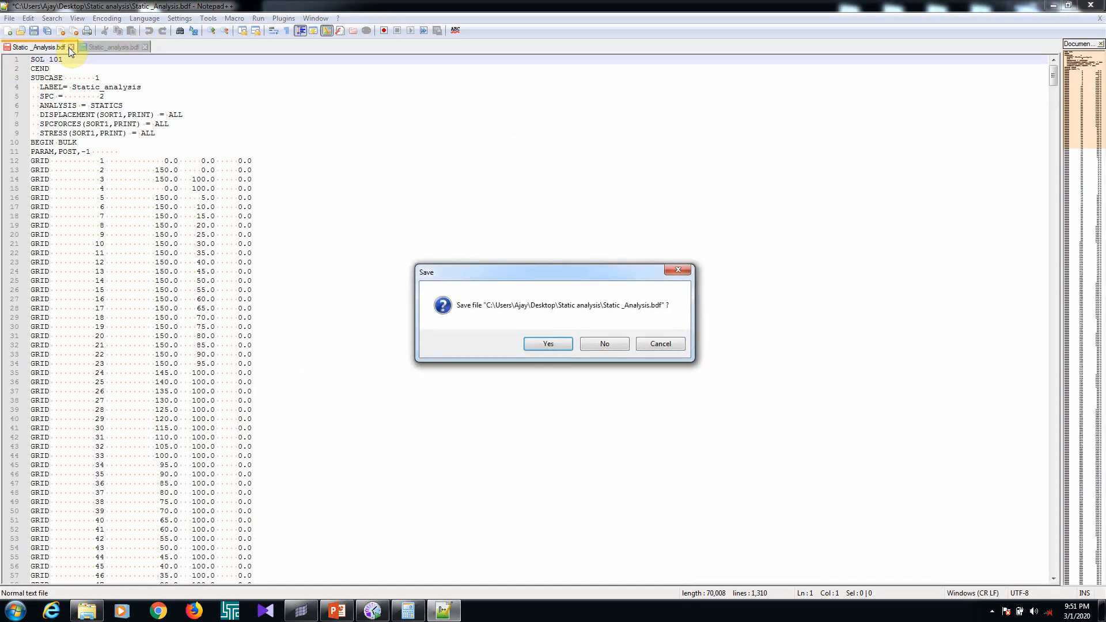
click(533, 344)
click(689, 417)
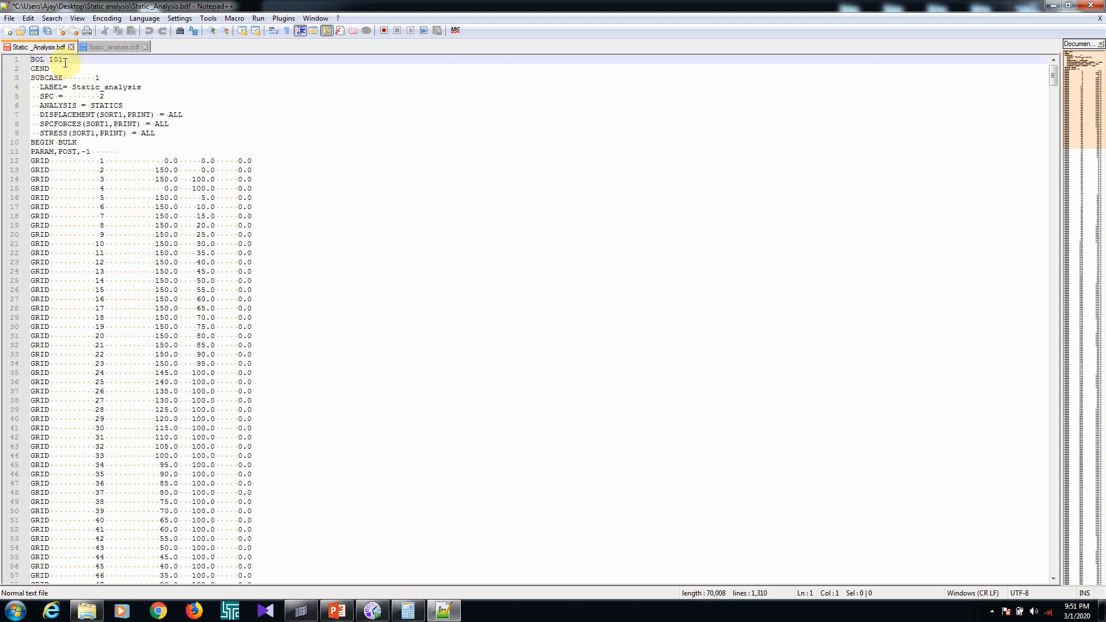
Examine the deck's SOL 101 and CEND lines, the subcase block with its output requests, and the PARAM,POST,-1 entry
drag(67, 60, 33, 60)
drag(58, 70, 32, 70)
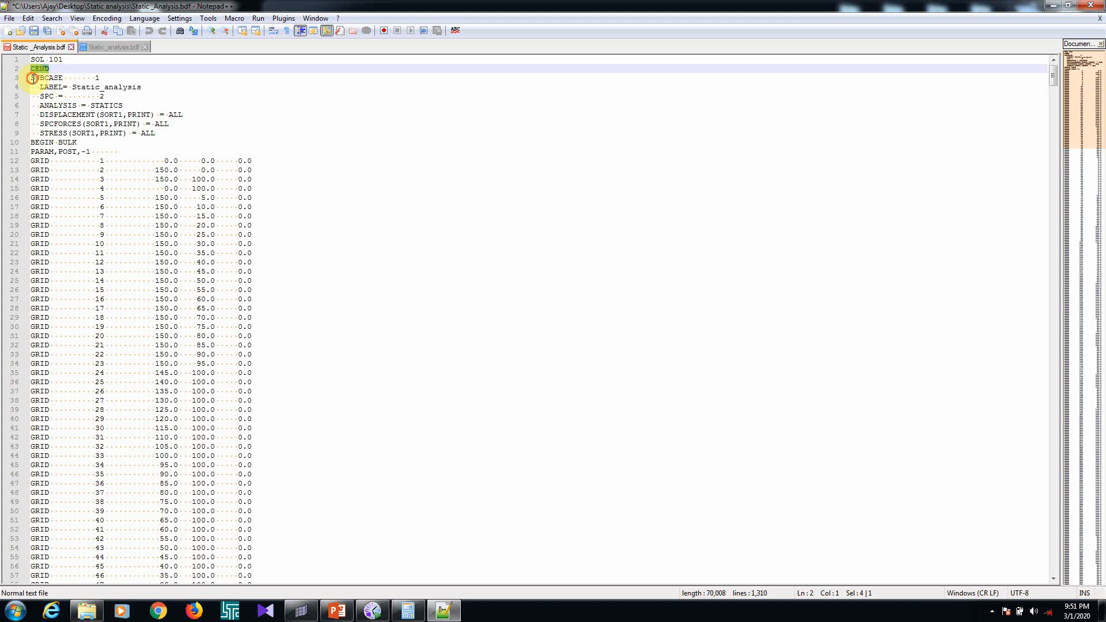
drag(32, 78, 48, 123)
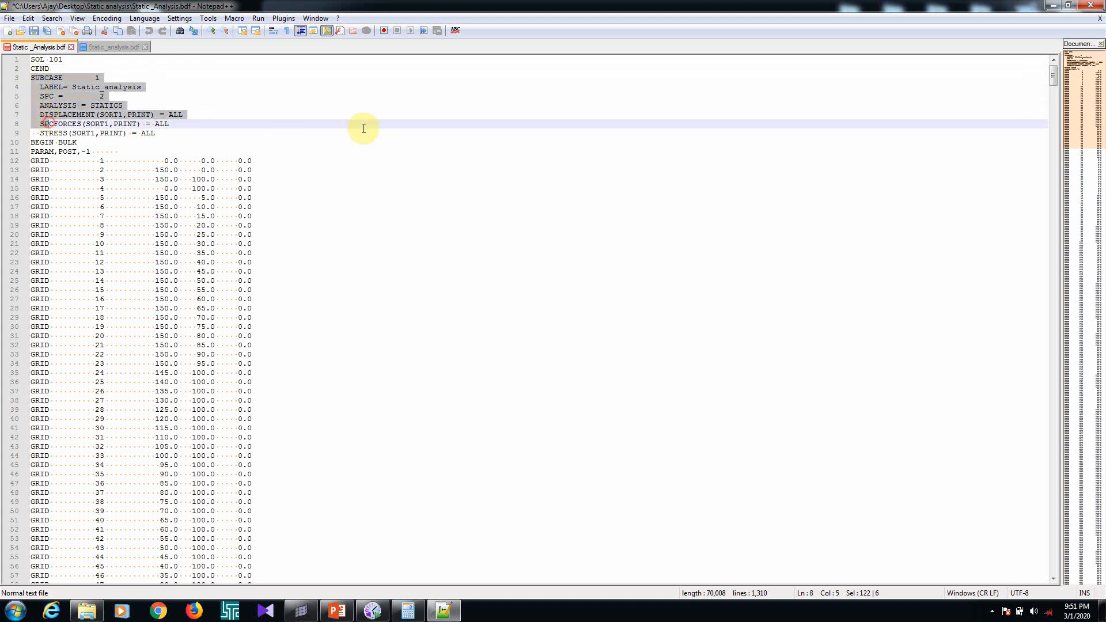
click(364, 130)
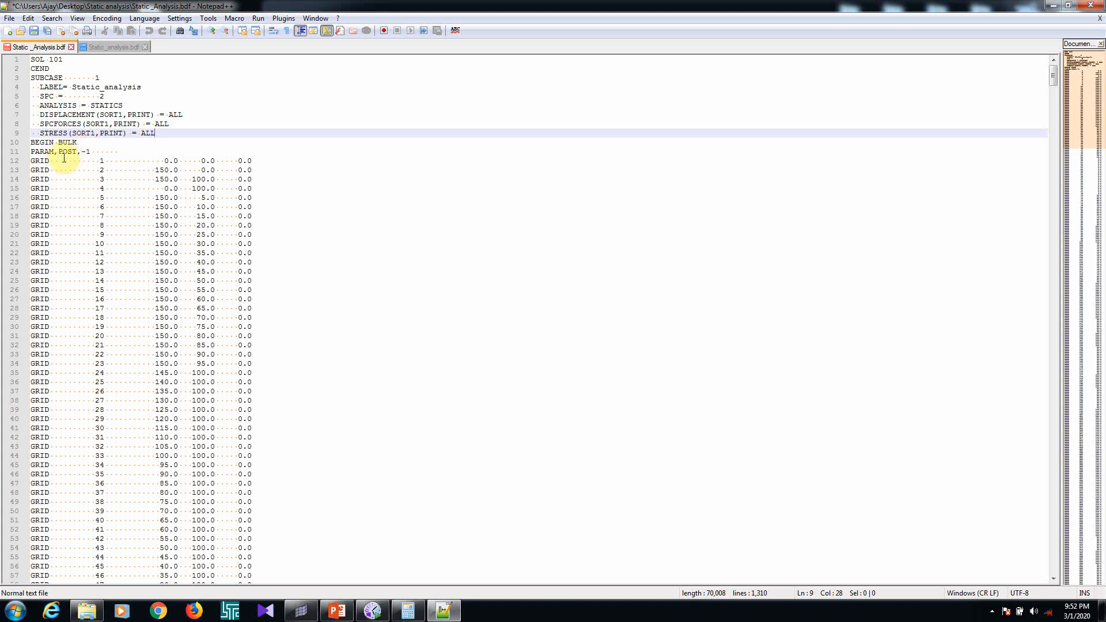
drag(94, 153, 36, 151)
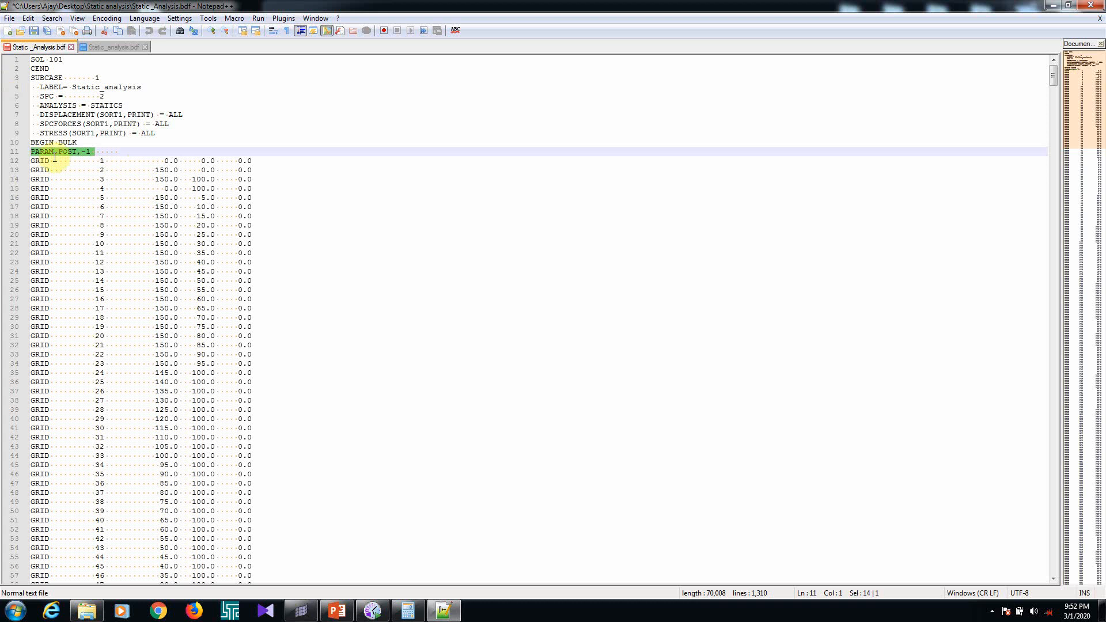
Examine the end of the bulk data, covering the SPC constraints, the FORCE entries and the ENDDATA line
scroll(247, 252, down, 13)
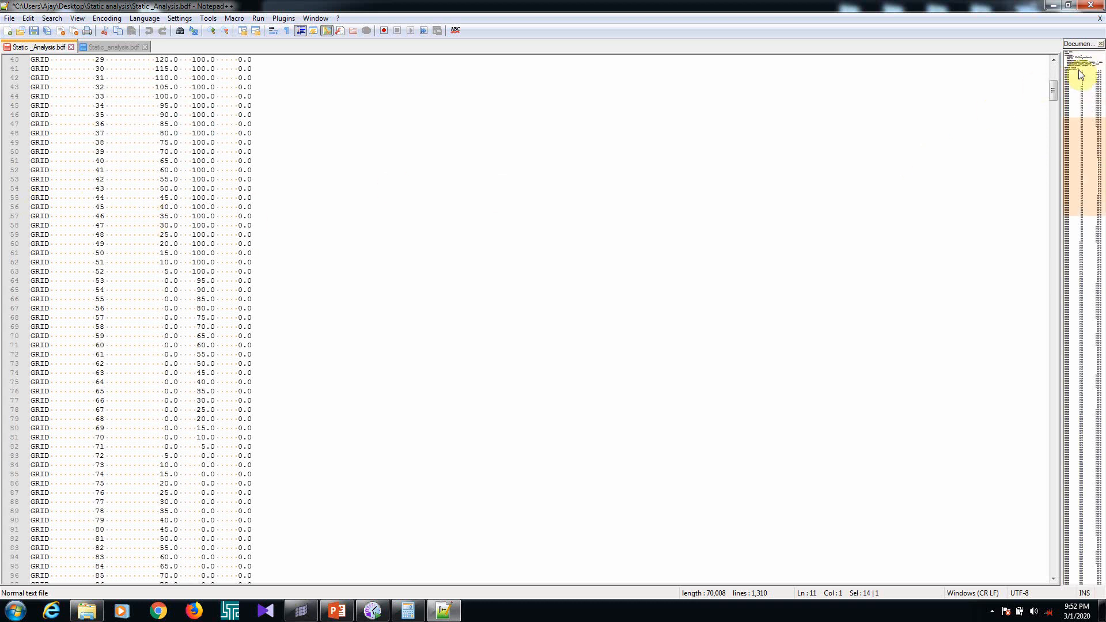
drag(1052, 89, 1059, 588)
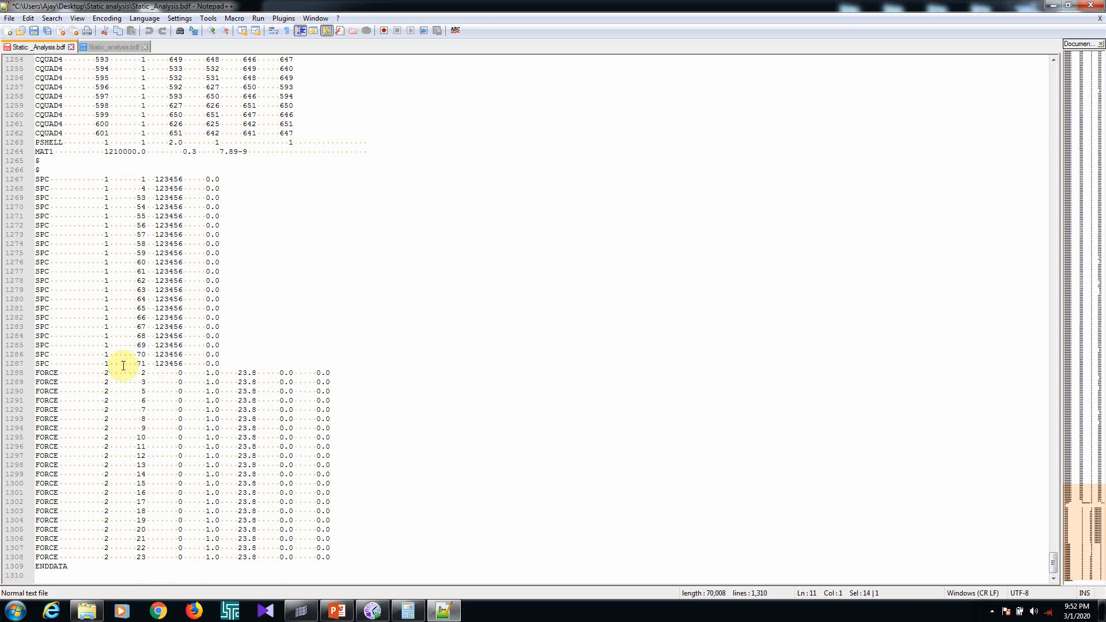
click(38, 180)
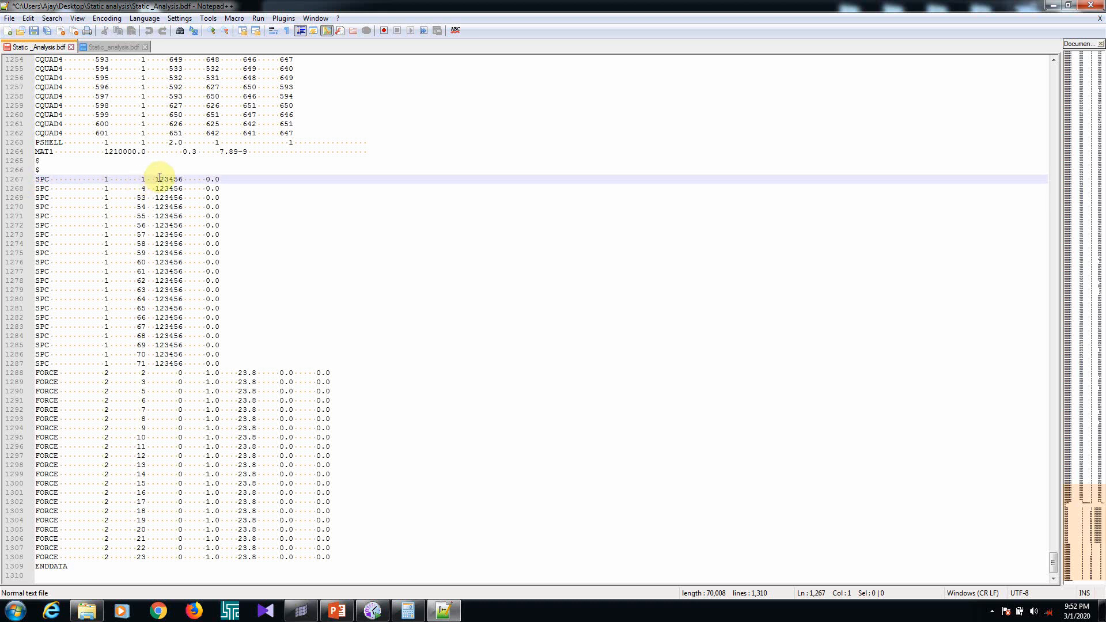
drag(187, 180, 165, 179)
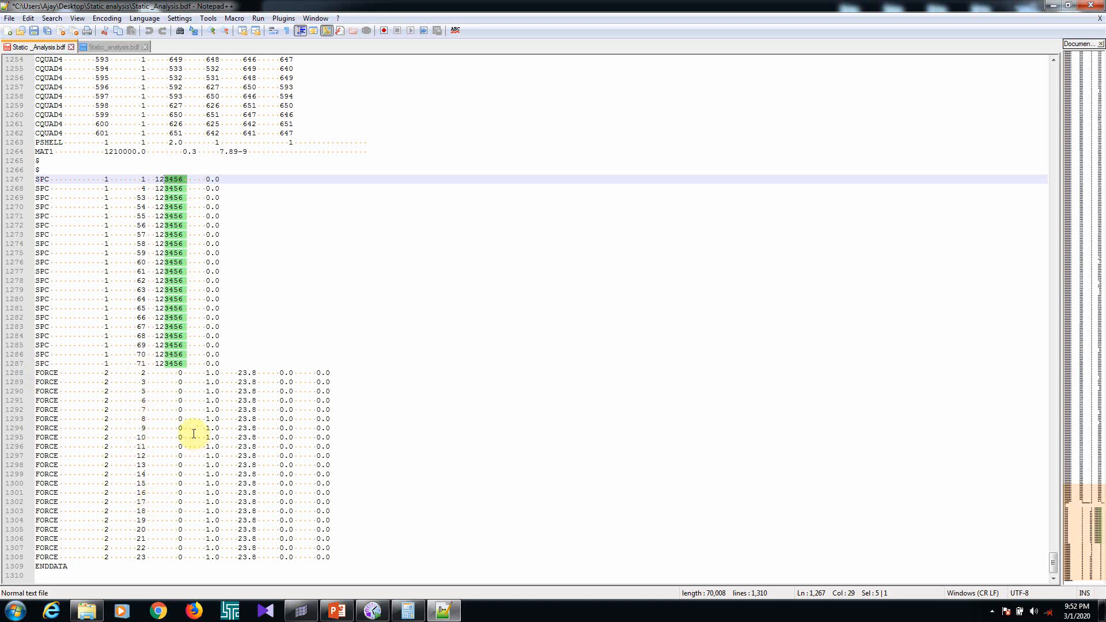
click(248, 379)
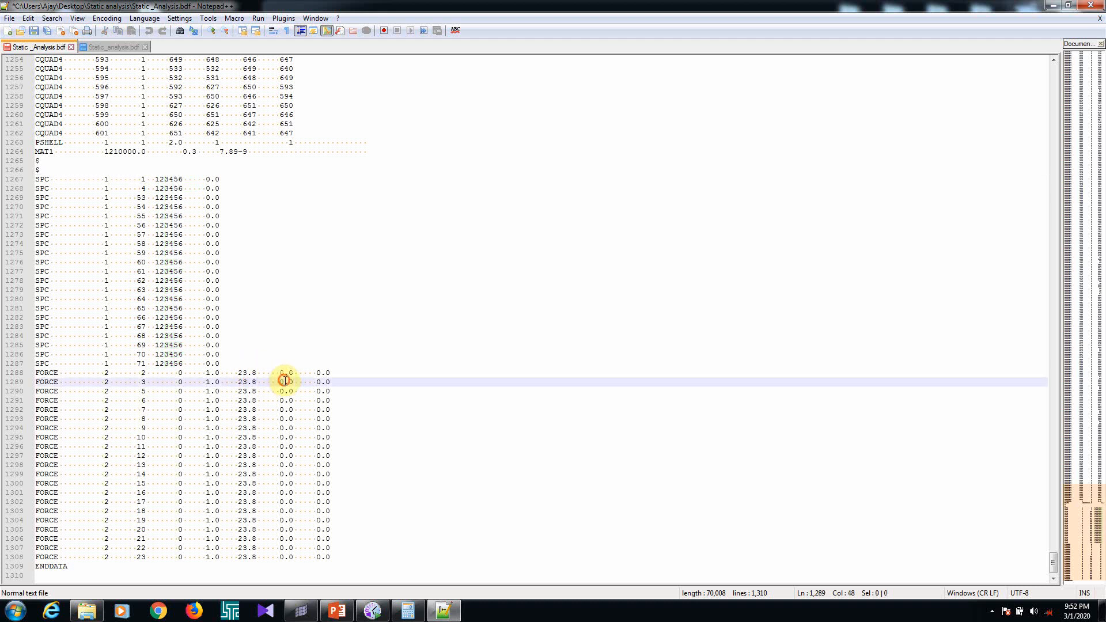
click(318, 381)
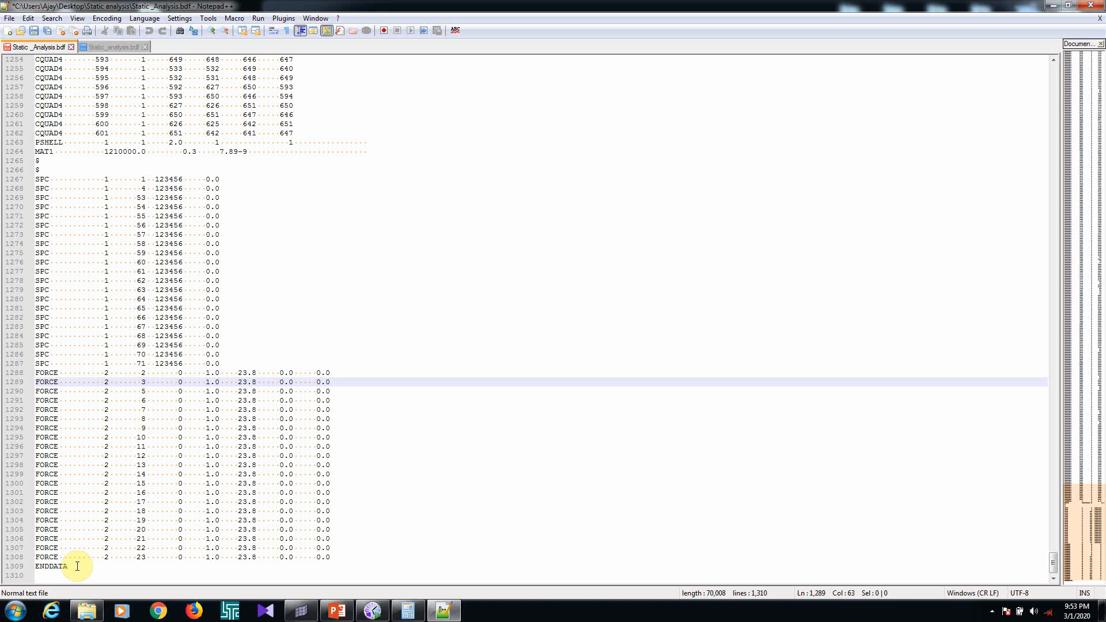
drag(77, 566, 41, 567)
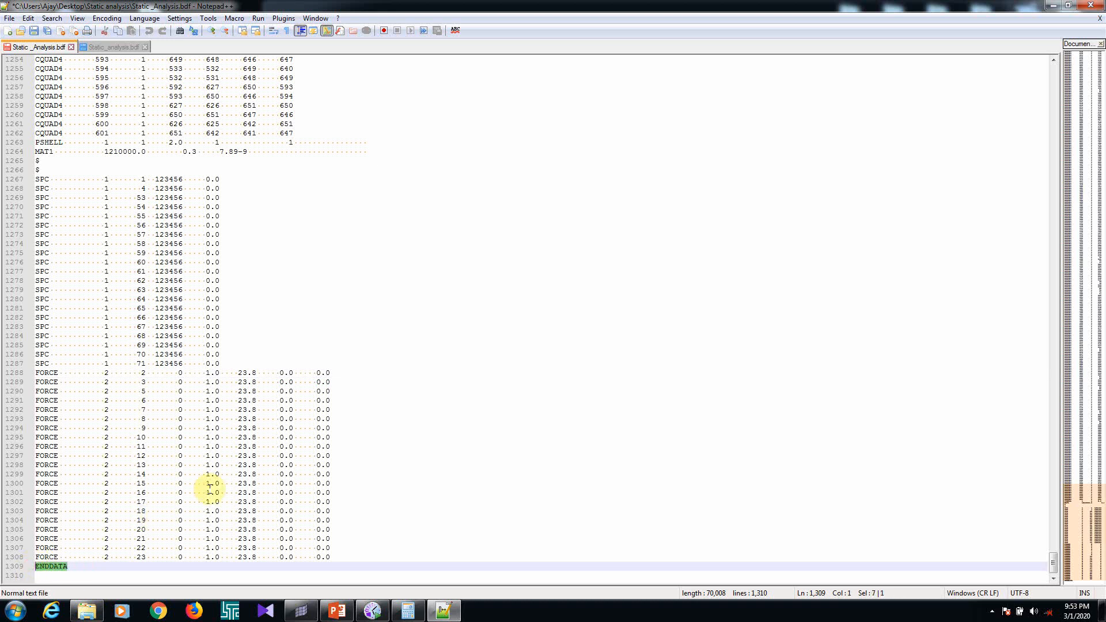
Review the deck again from the element entries back to the SOL 101 and subcase lines, and close the text editor
scroll(309, 430, up, 5)
scroll(347, 280, up, 20)
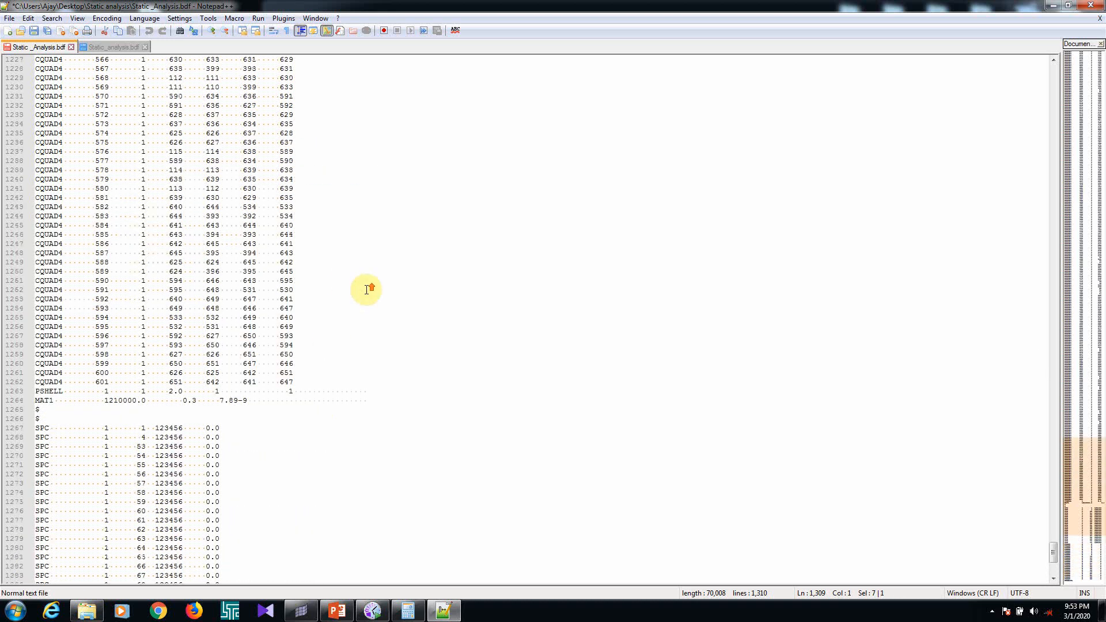
scroll(366, 281, up, 20)
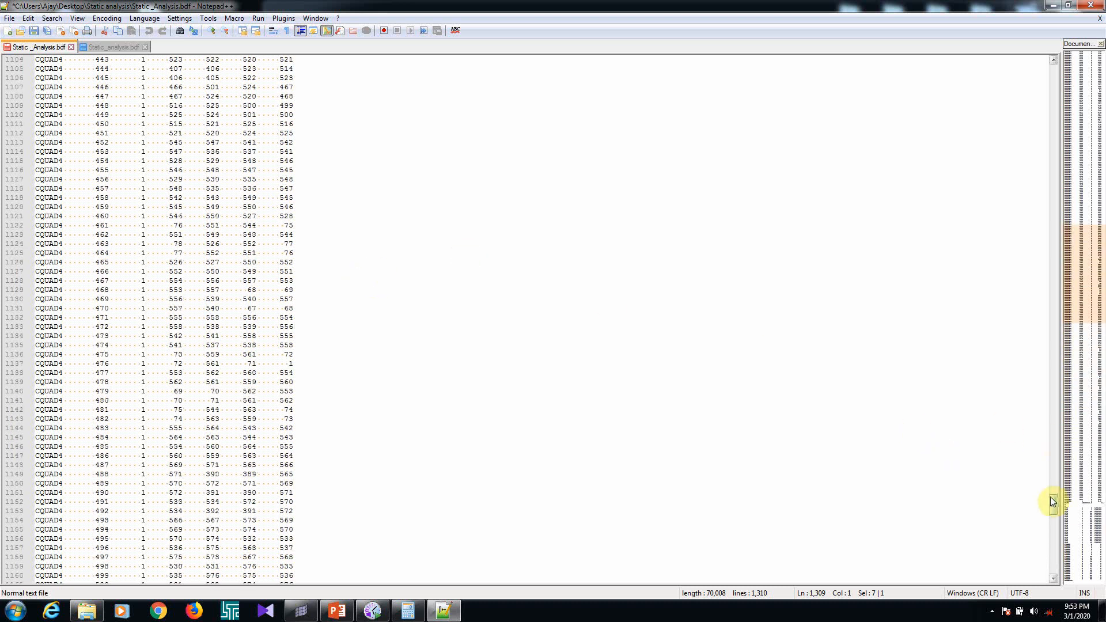
drag(1049, 497, 992, 67)
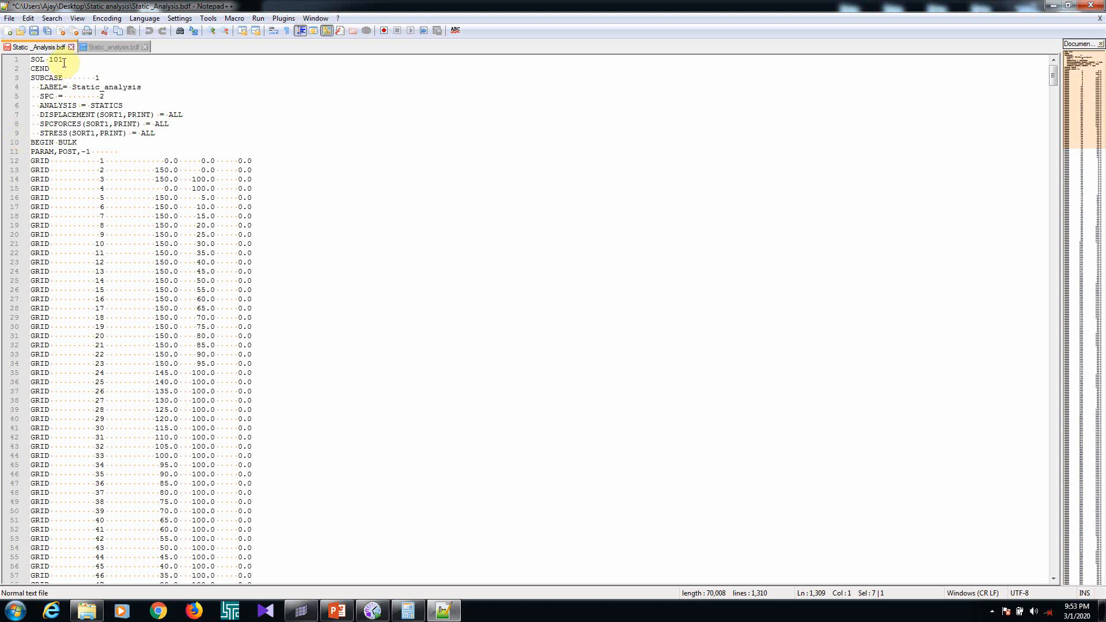
drag(67, 60, 36, 55)
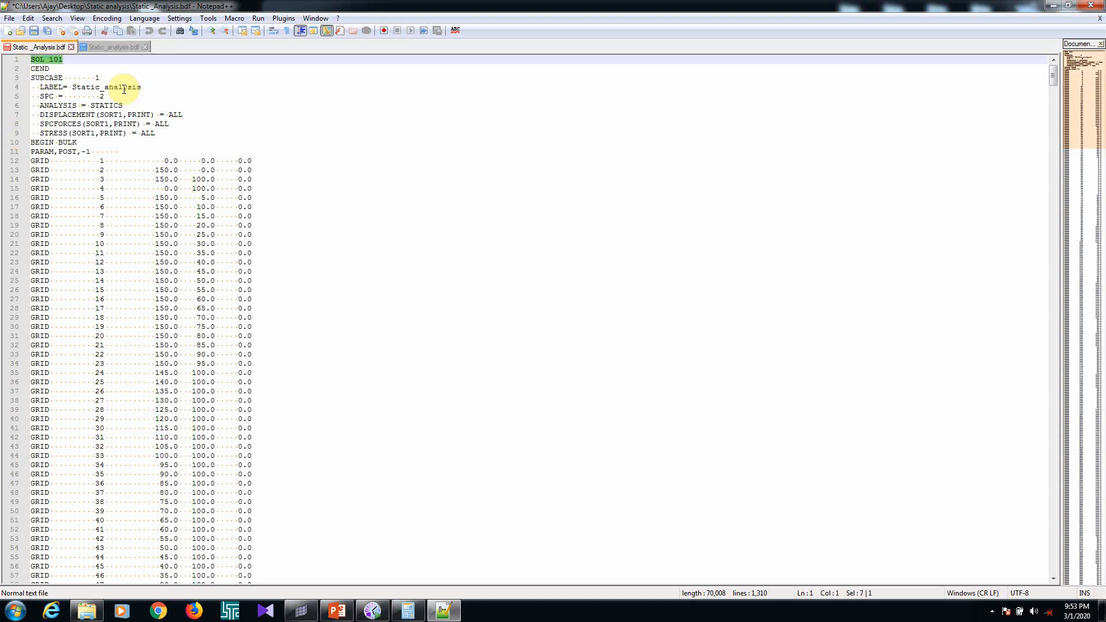
click(72, 85)
drag(71, 85, 72, 115)
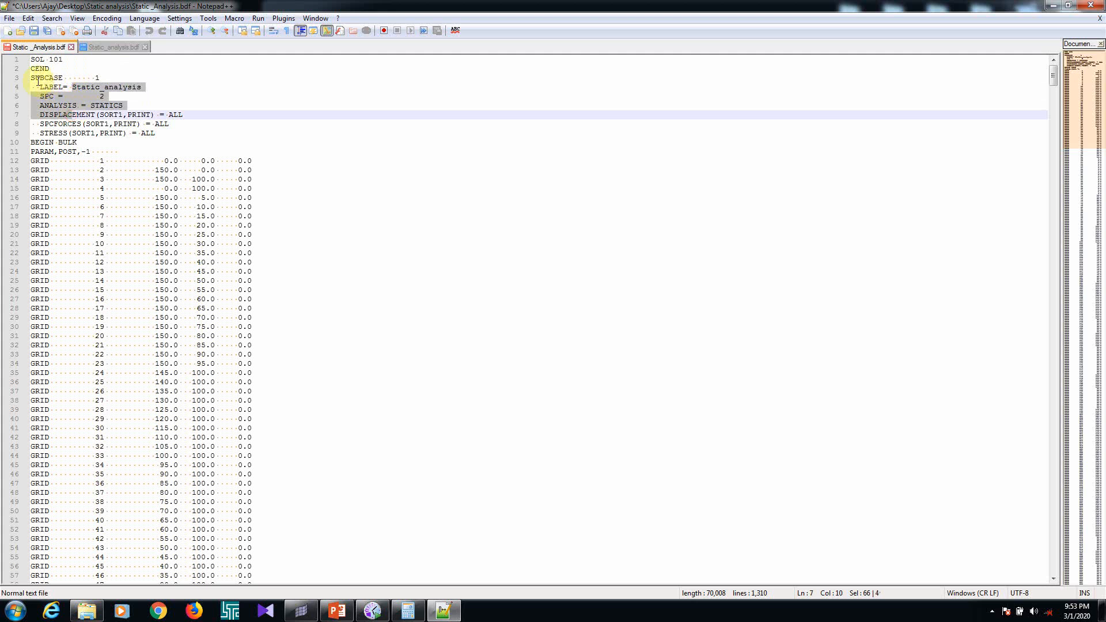
drag(35, 80, 177, 547)
click(752, 182)
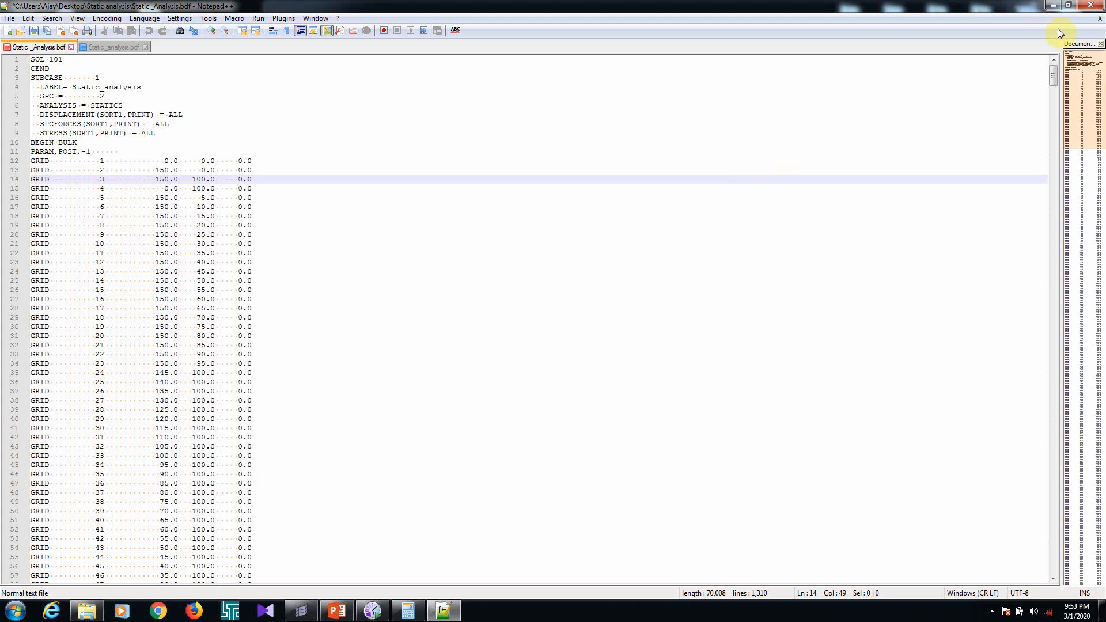
click(1090, 10)
click(558, 258)
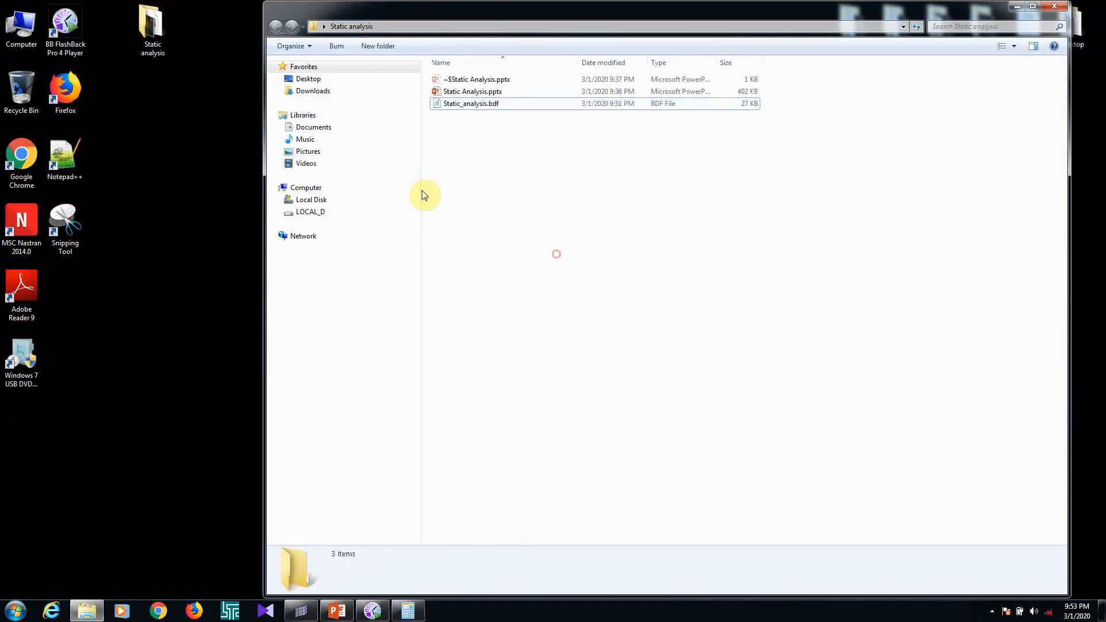
Launch MSC Nastran and run the analysis with Static_analysis.bdf as the input file
double_click(18, 210)
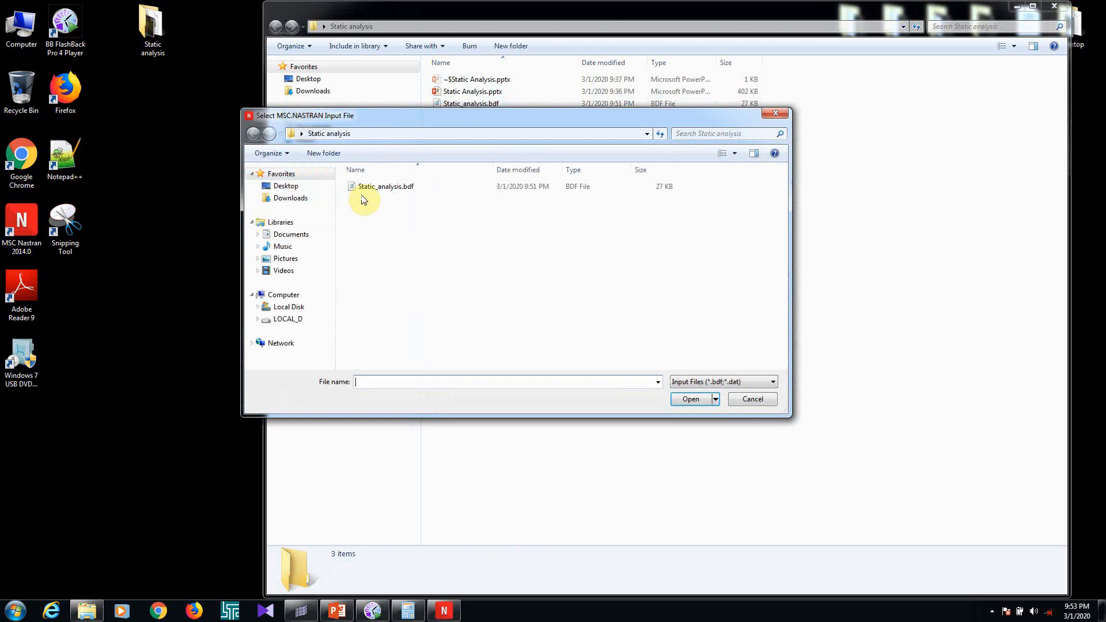
click(382, 186)
click(691, 399)
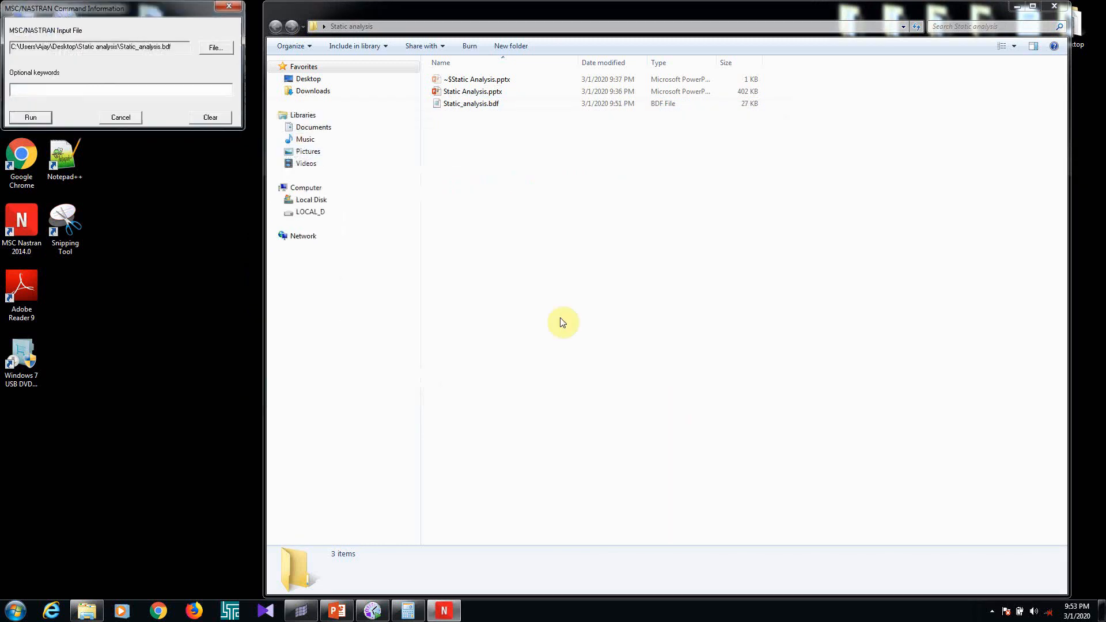
click(43, 118)
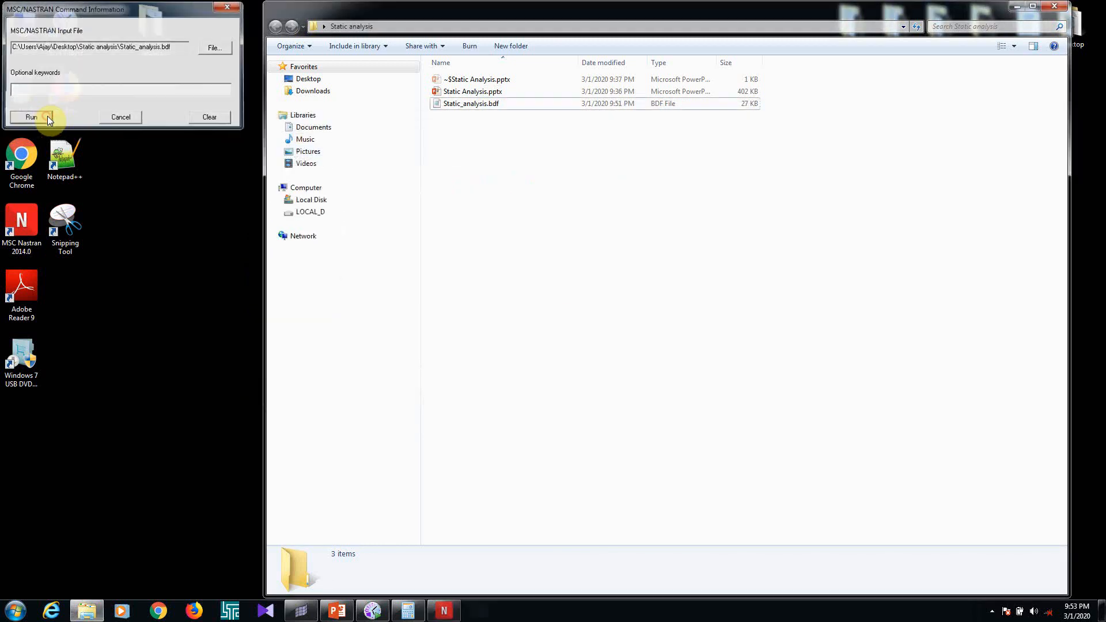
Refresh the Static analysis folder repeatedly to check for the solver's output files
right_click(596, 248)
click(599, 232)
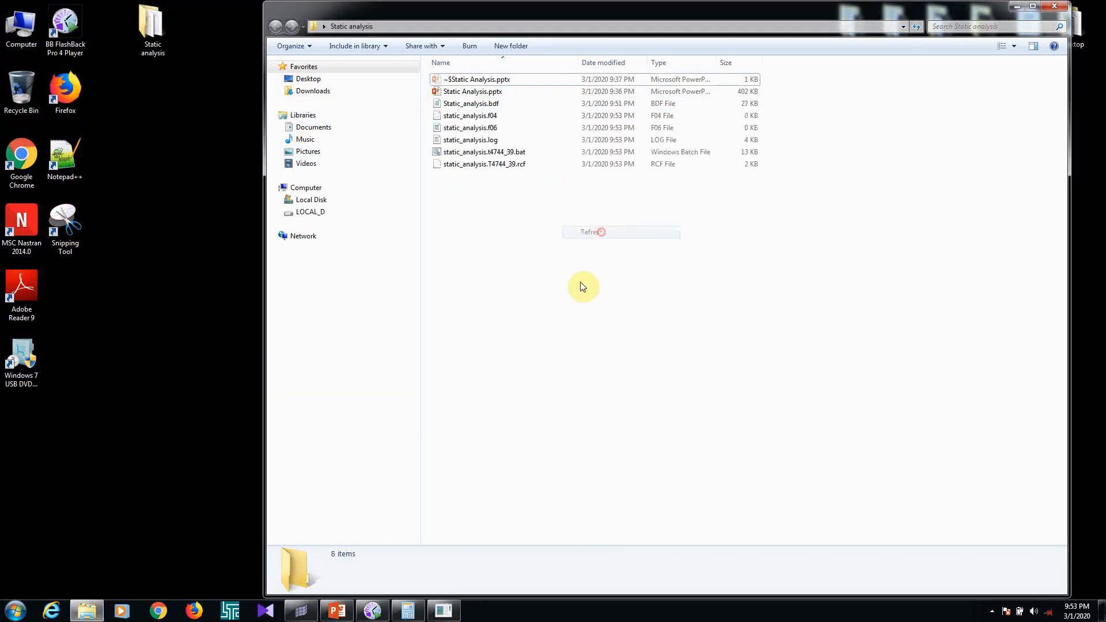
right_click(583, 287)
click(617, 333)
right_click(587, 300)
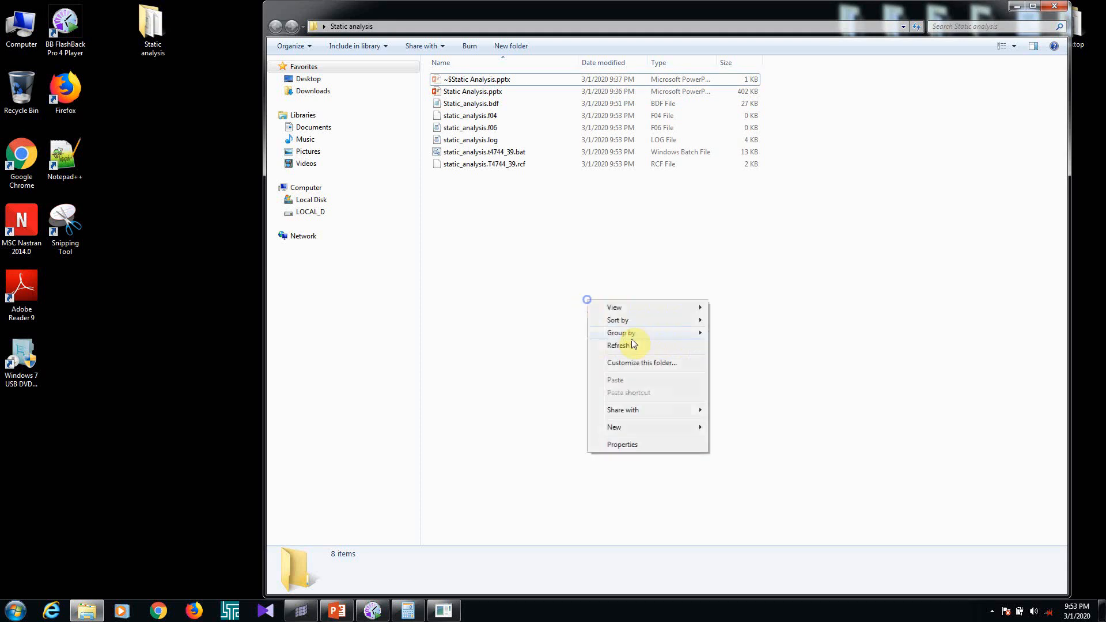
click(618, 345)
right_click(564, 295)
click(592, 342)
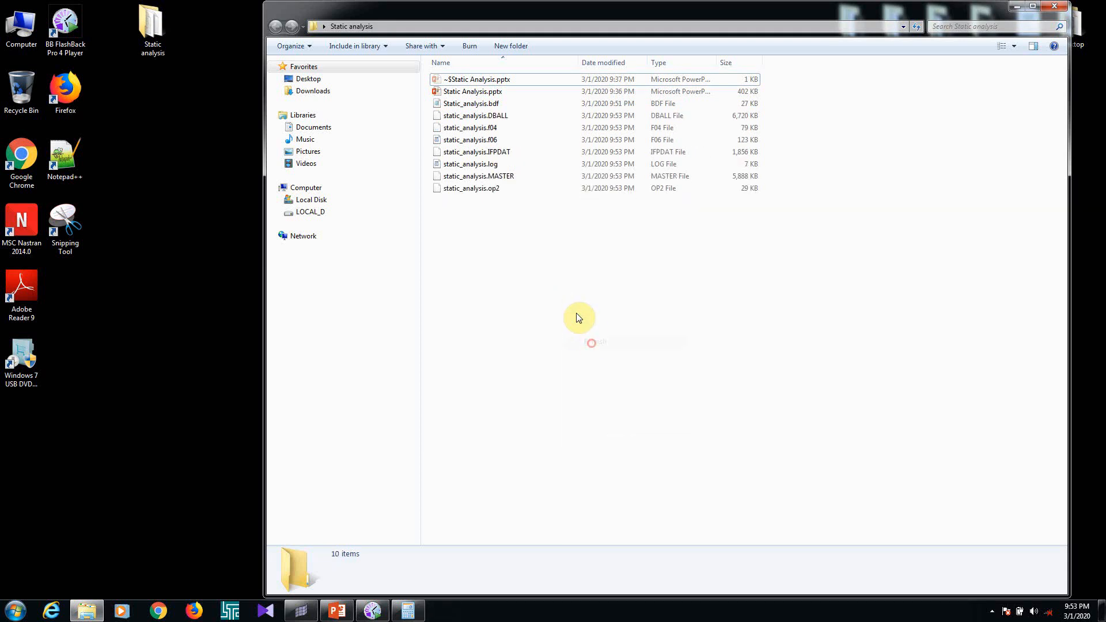
right_click(577, 316)
click(593, 362)
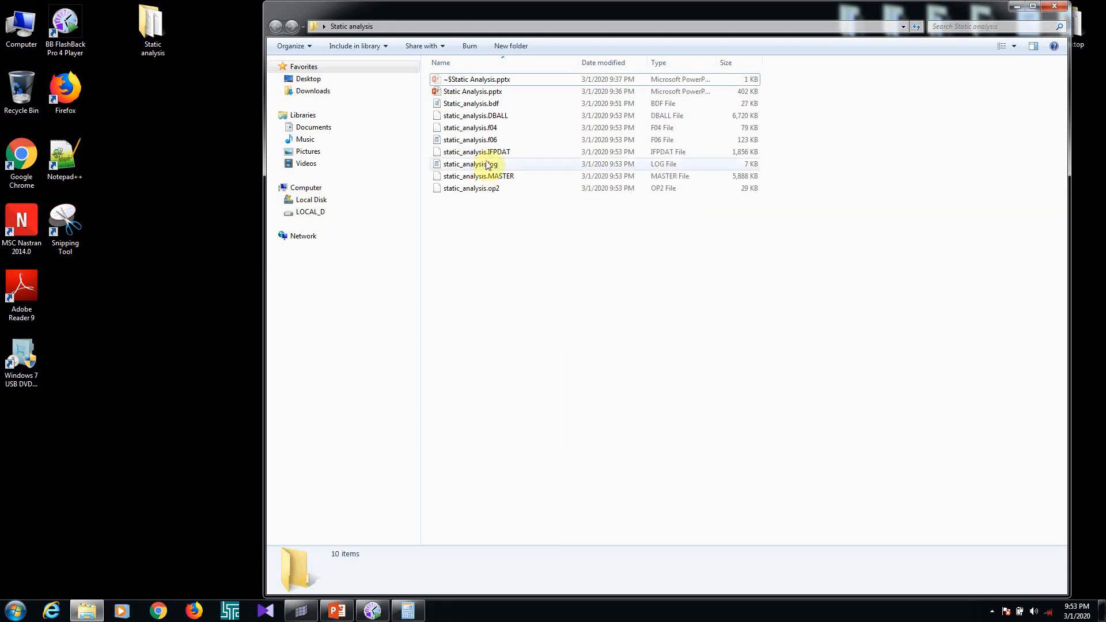
Open static_analysis.f06 in Notepad++ and search it for "fatal"
click(469, 141)
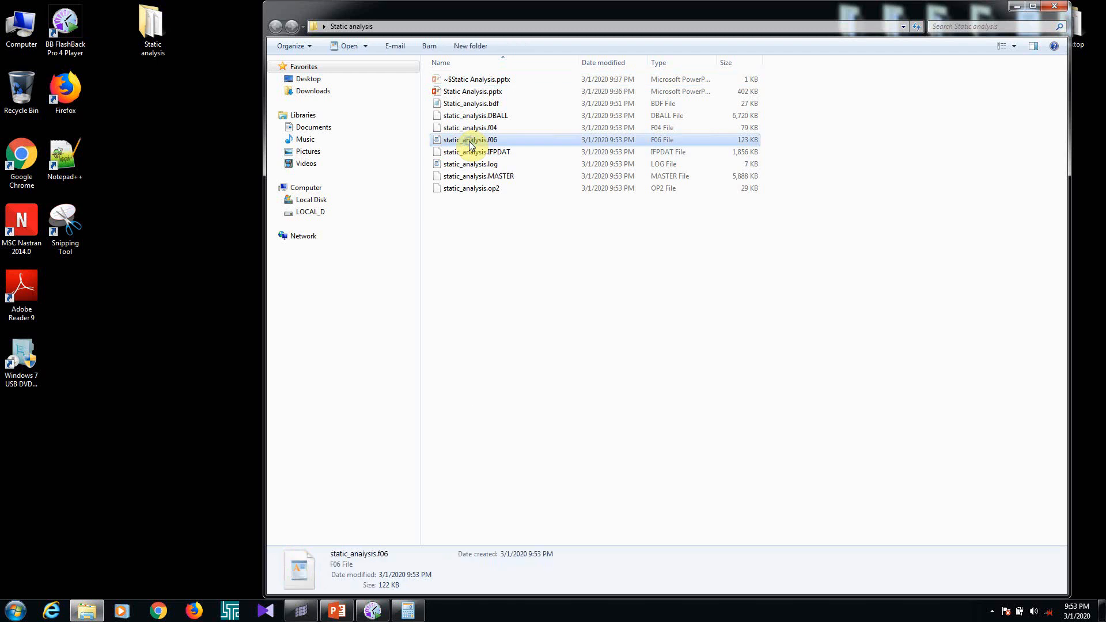
right_click(470, 144)
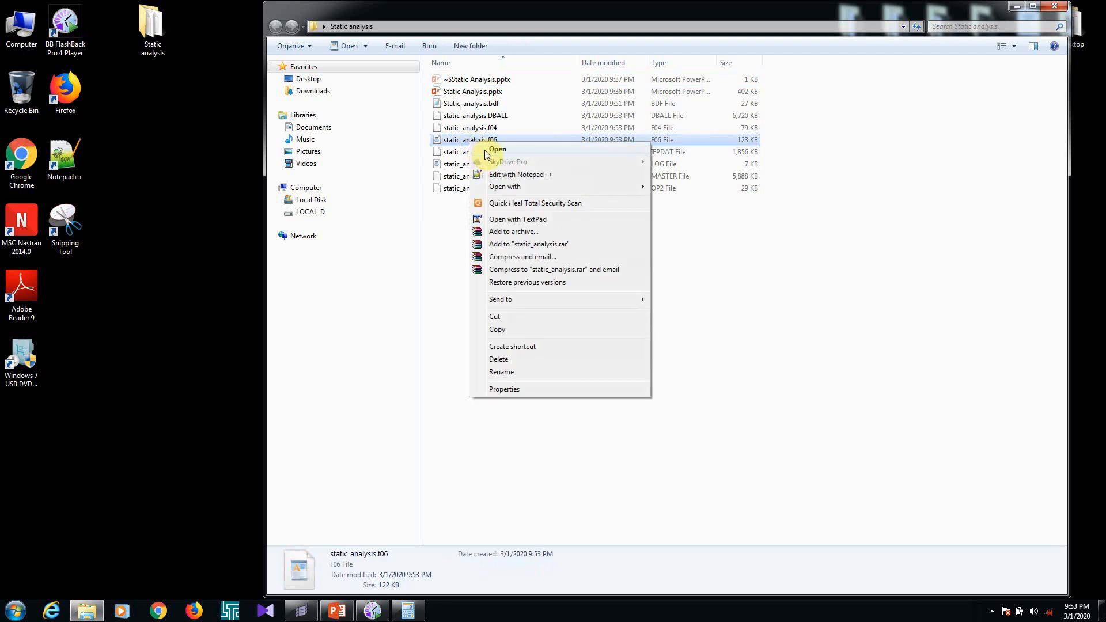
click(518, 174)
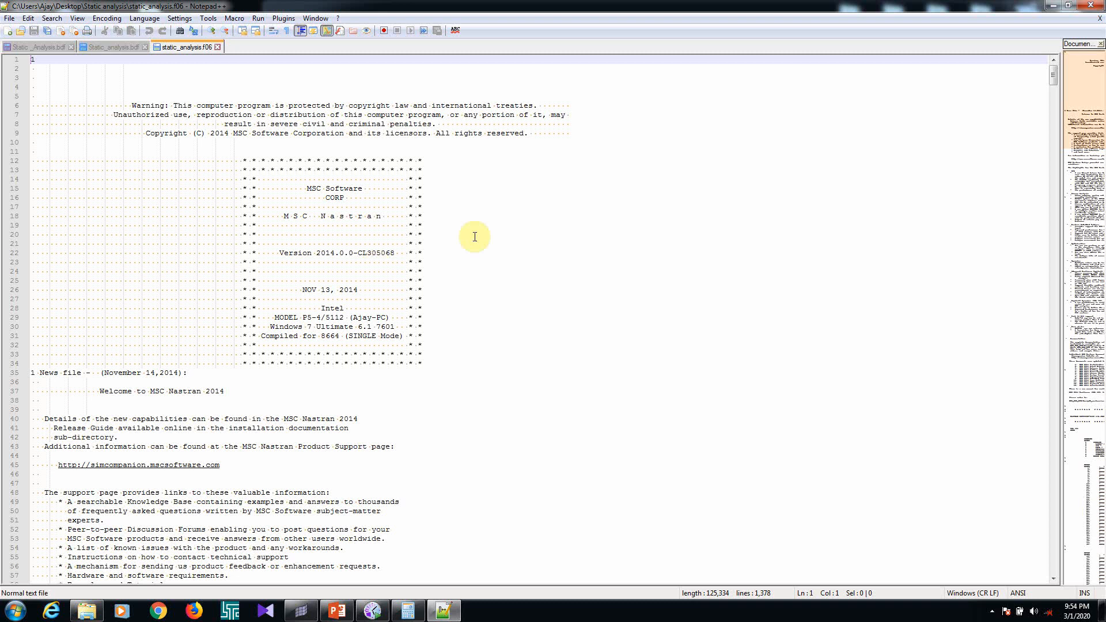
key(ctrl+f)
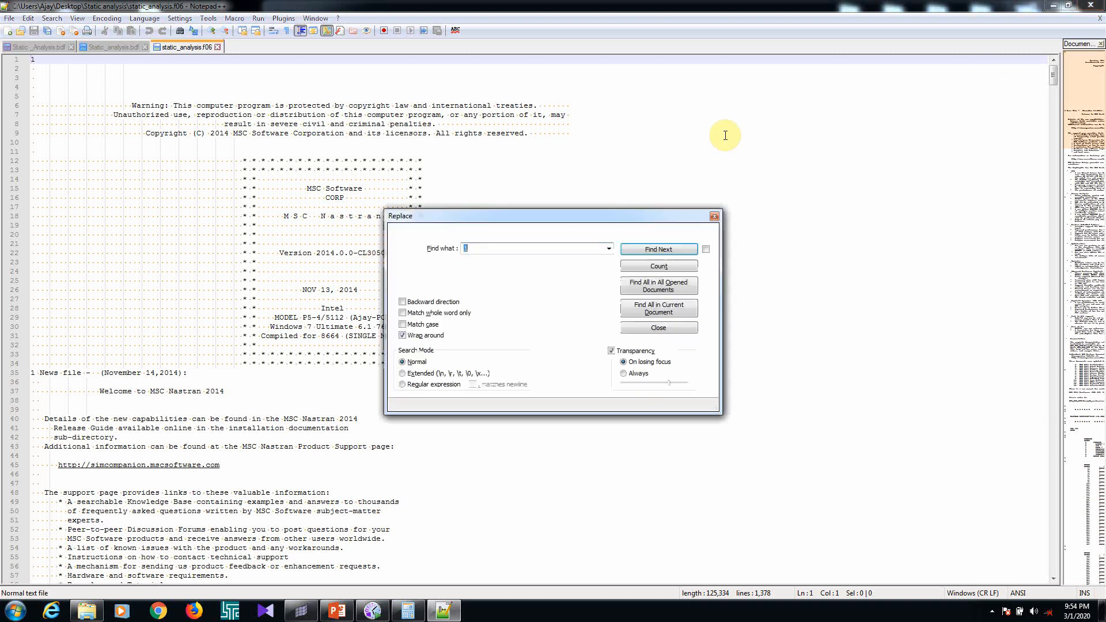
text(f)
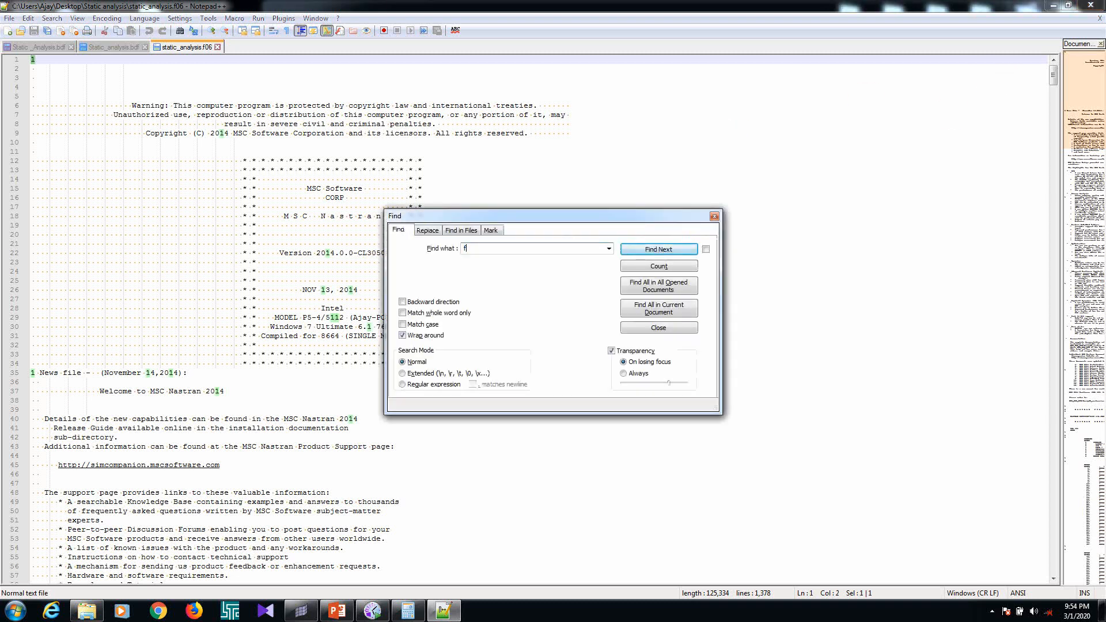
text(atal)
key(Return)
Switch to the Static Analysis presentation in PowerPoint and review slide 5 on the output files and .F06 checks
click(1053, 5)
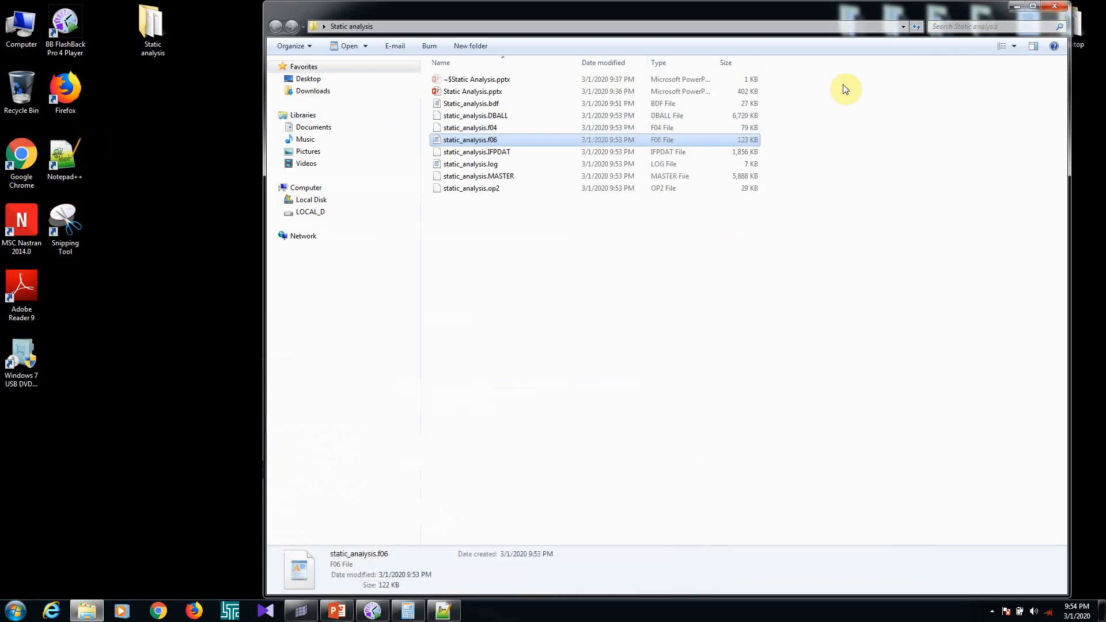
click(337, 611)
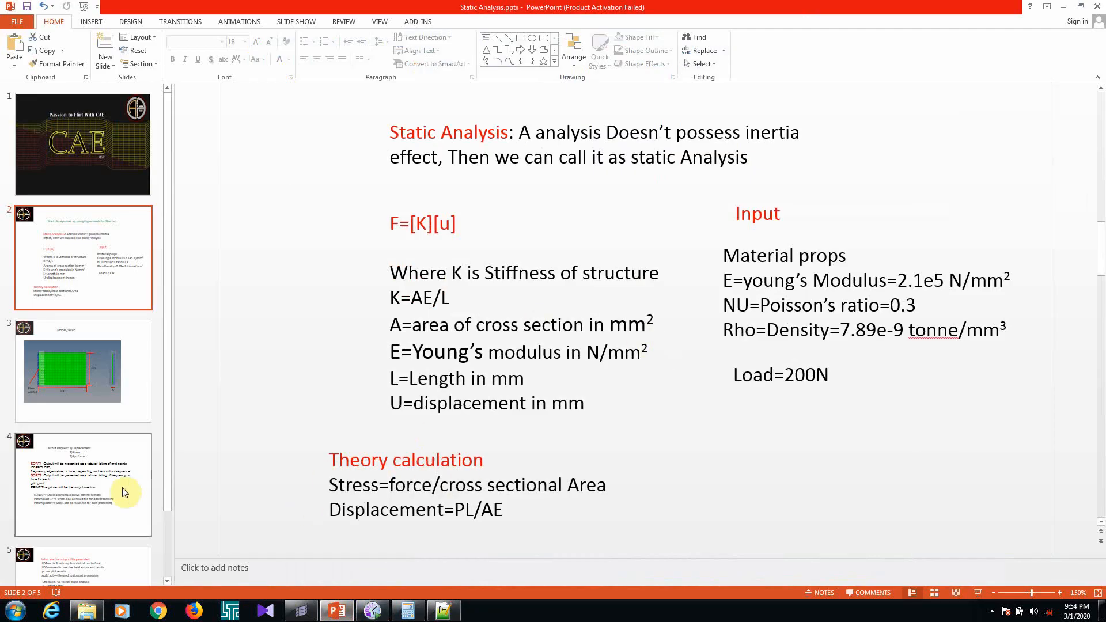
click(79, 483)
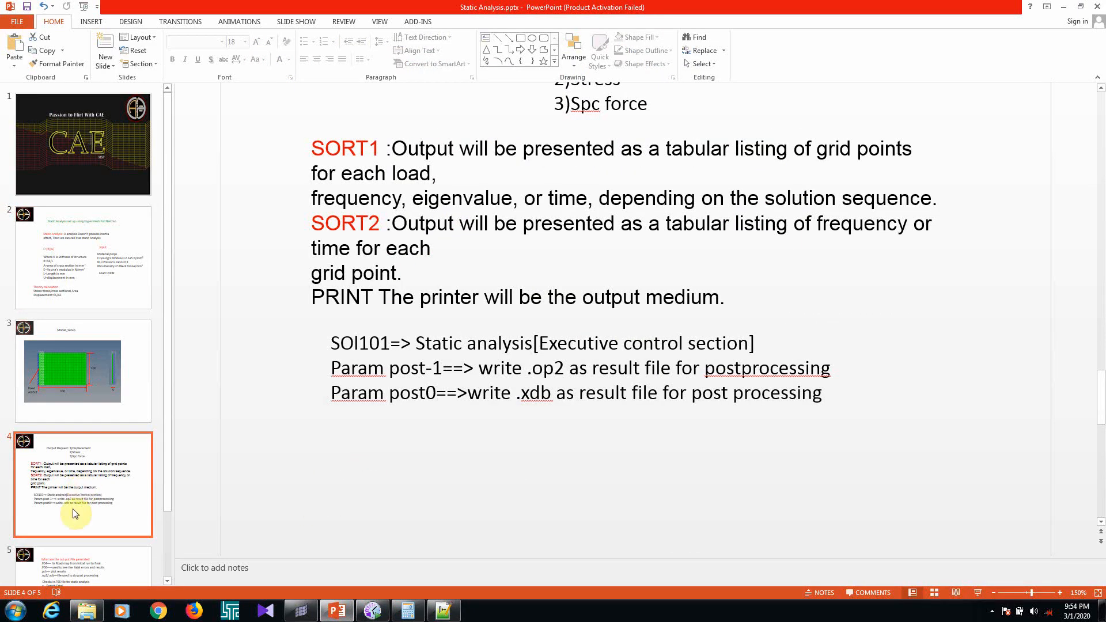
scroll(73, 519, down, 1)
click(74, 511)
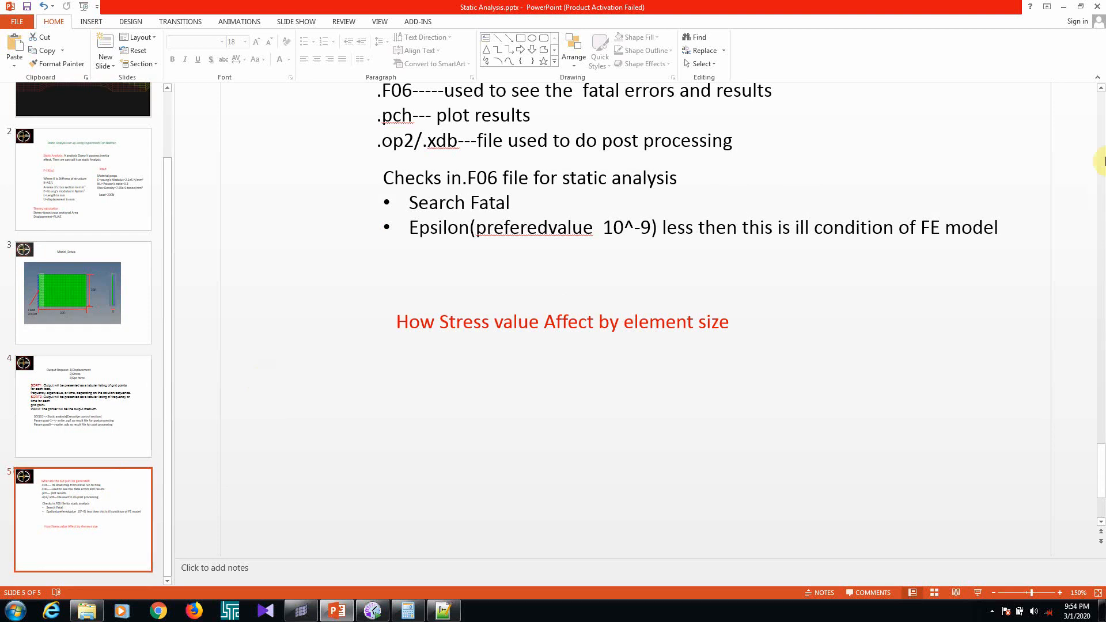
scroll(496, 305, up, 1)
scroll(501, 317, up, 1)
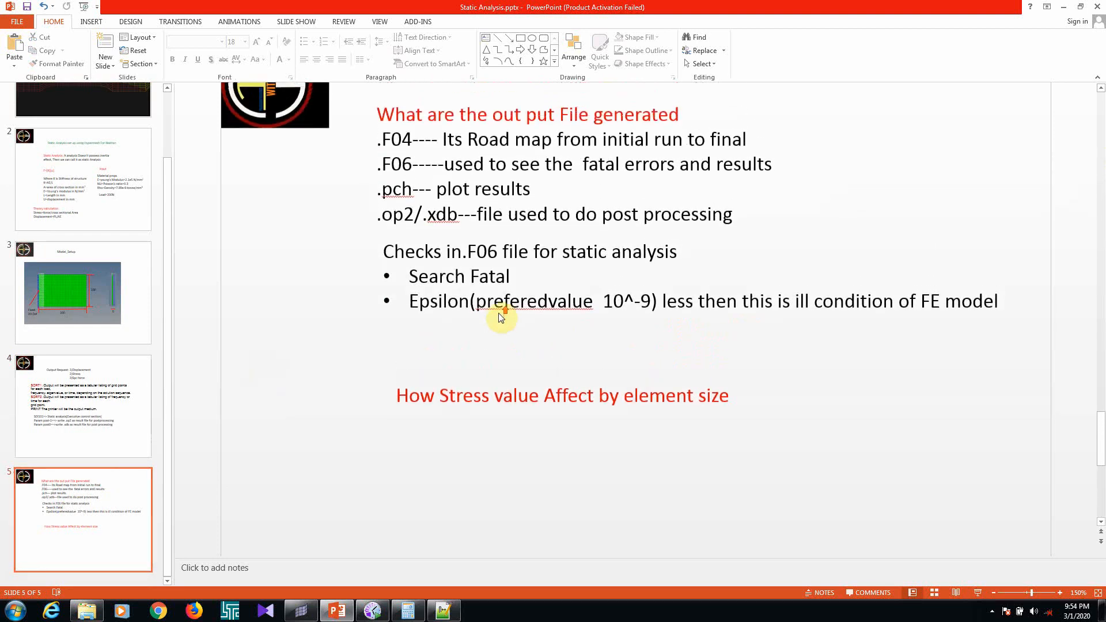
Return to static_analysis.f06 in Notepad++ and search it for "epsilon"
click(443, 612)
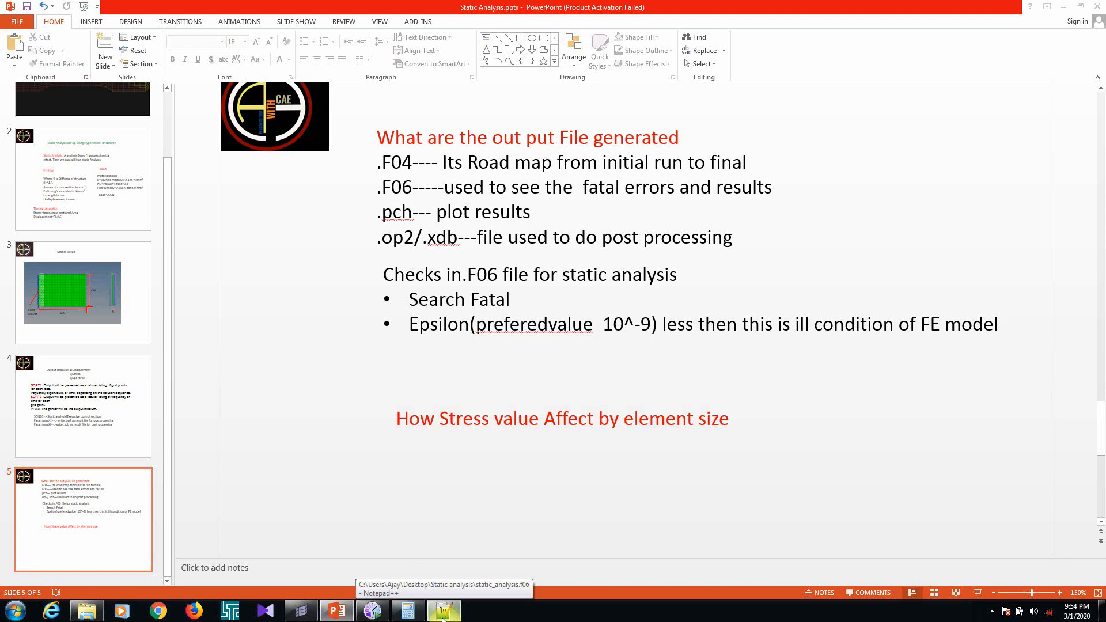
click(443, 614)
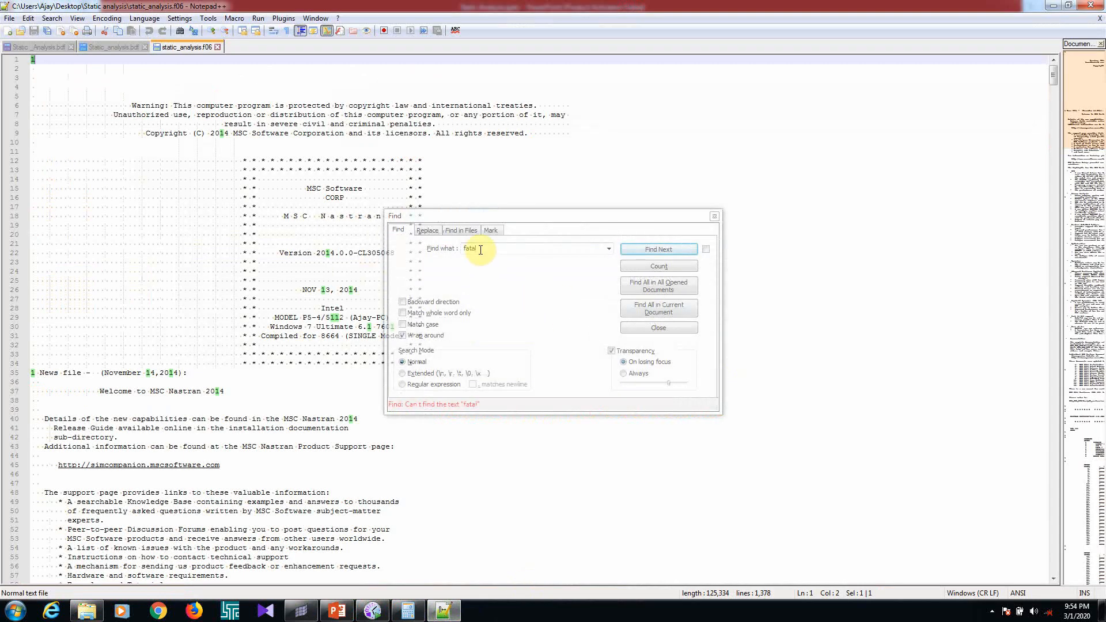
drag(484, 250, 462, 248)
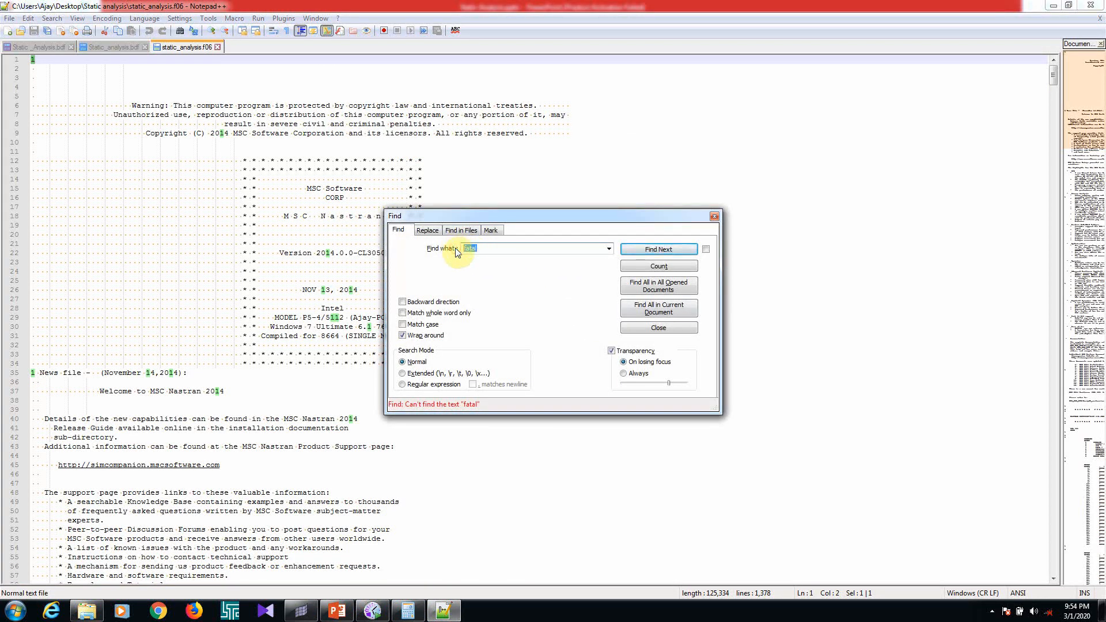
text(e)
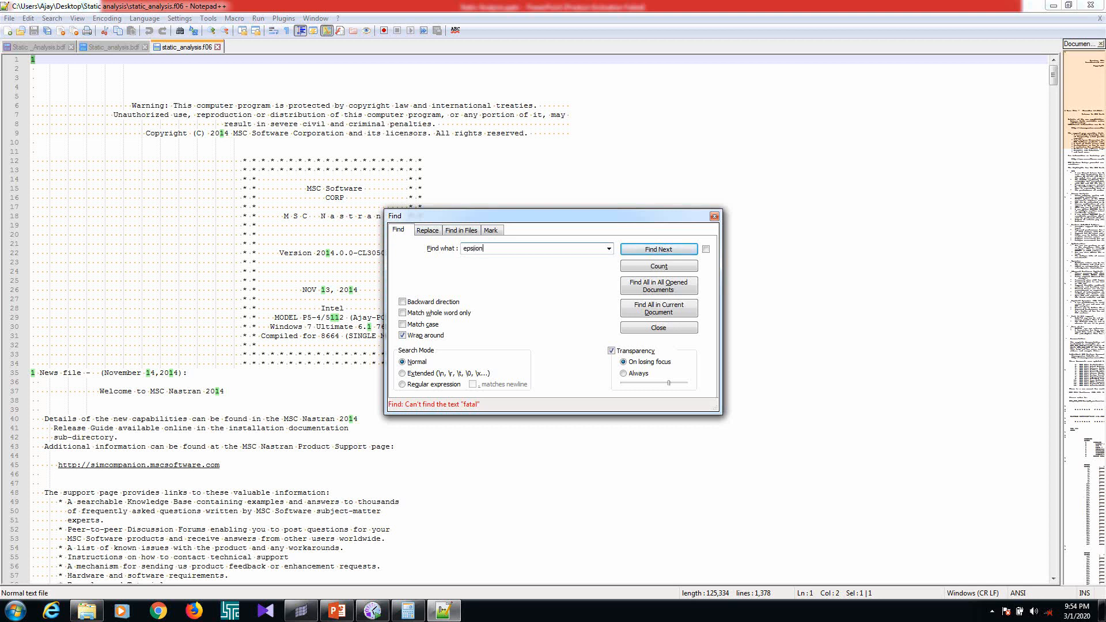
text(psilon)
key(Return)
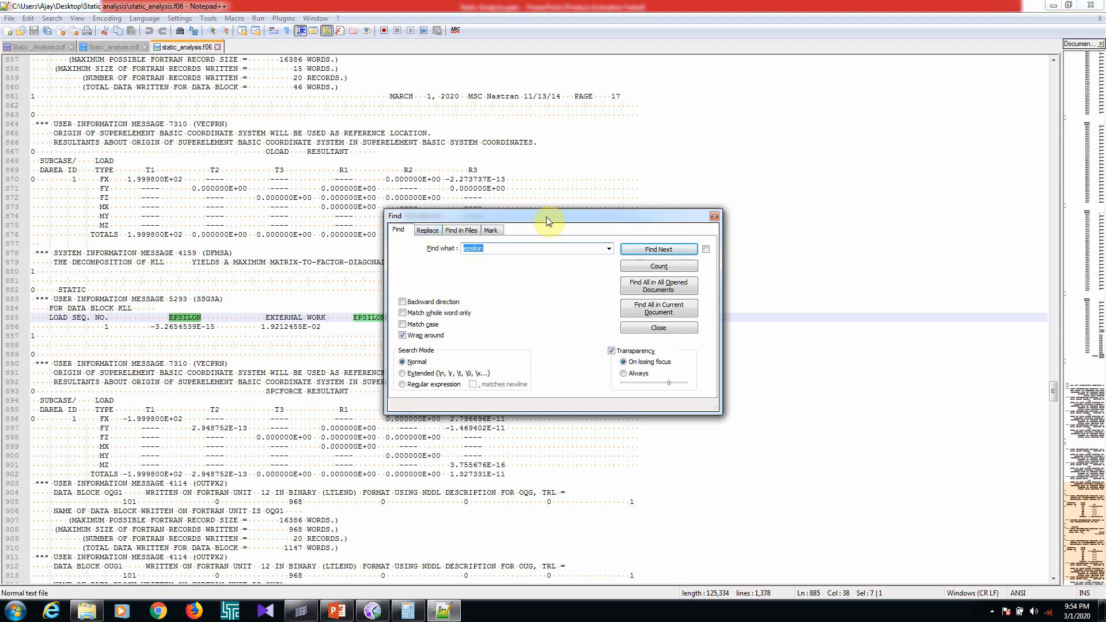
Highlight the epsilon value of load sequence 1 and compare it with the preferred value on the PowerPoint slide
drag(547, 216, 707, 78)
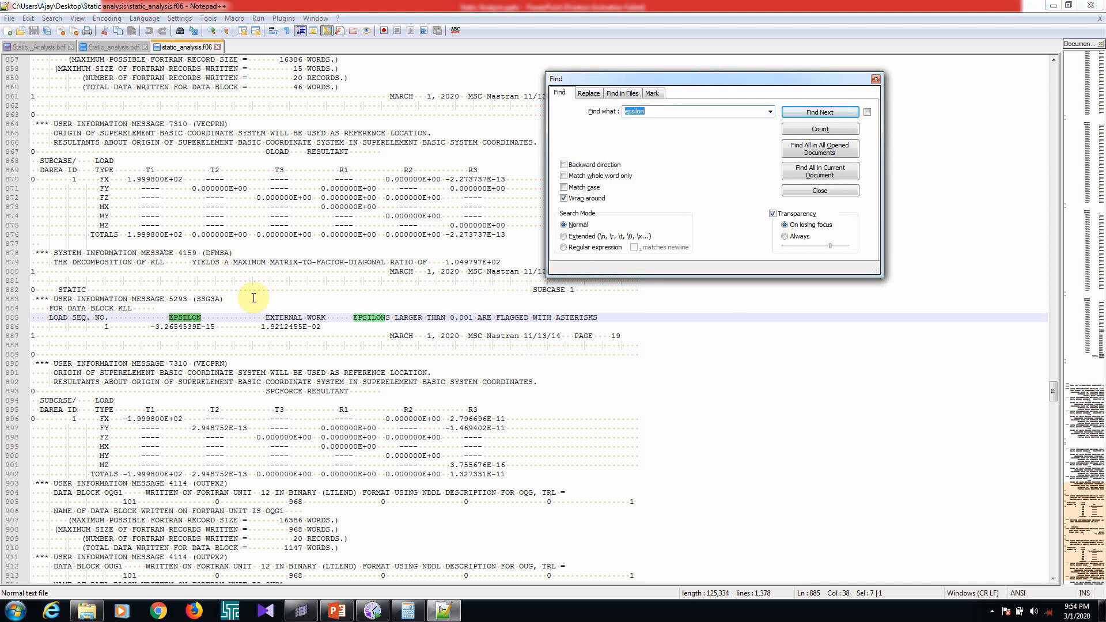
drag(223, 328, 162, 327)
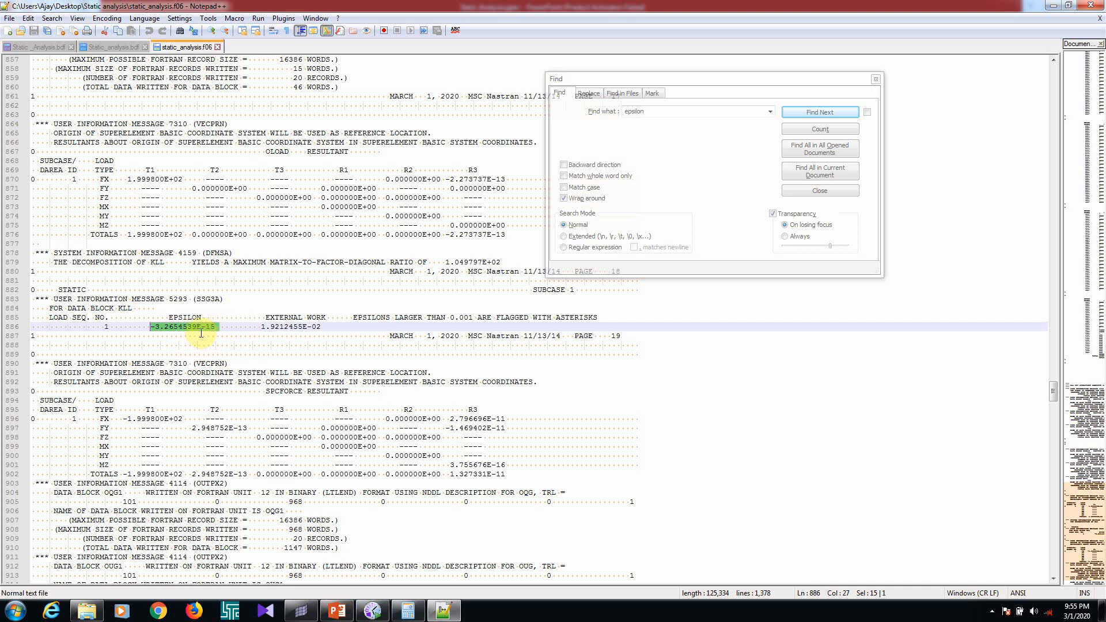
click(333, 612)
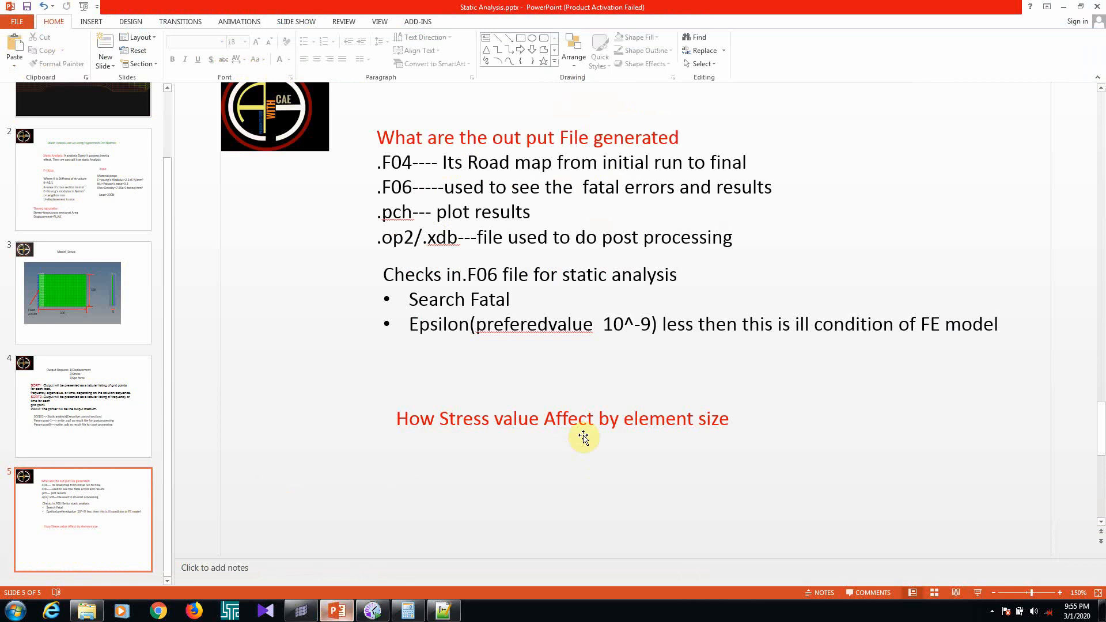
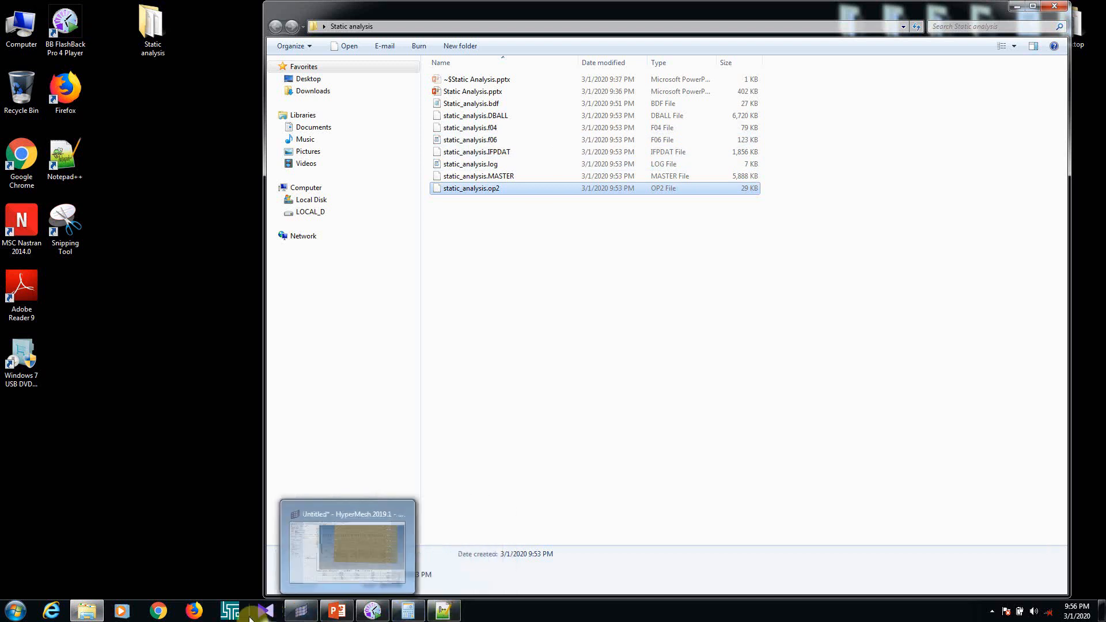
Switch to HyperMesh, launch HyperView from it and load static_analysis.op2 as both model and results
click(302, 610)
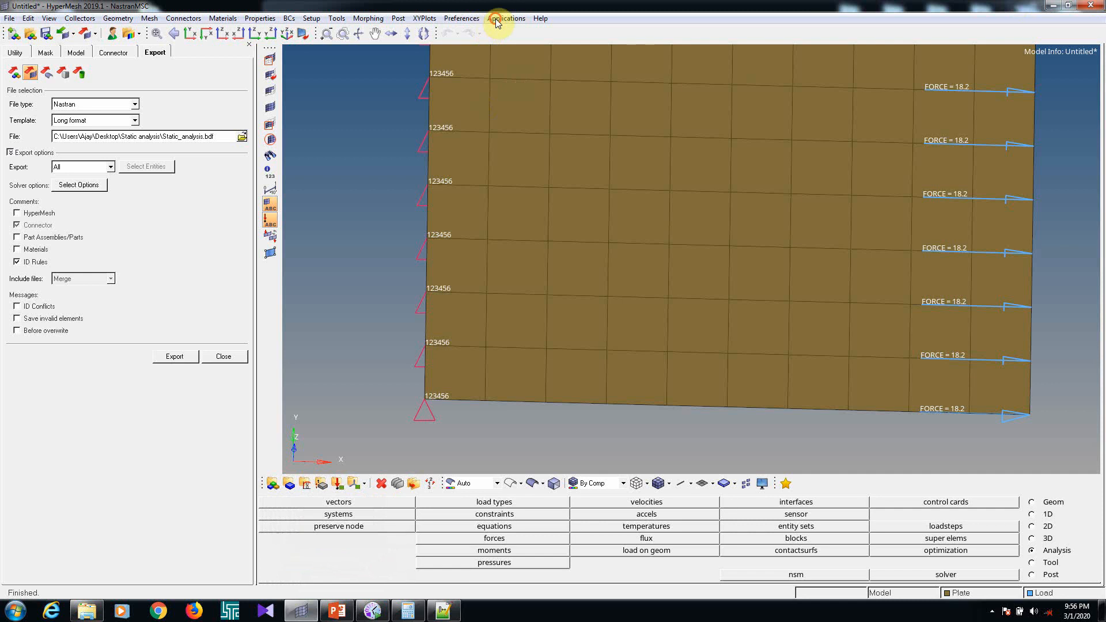
click(497, 19)
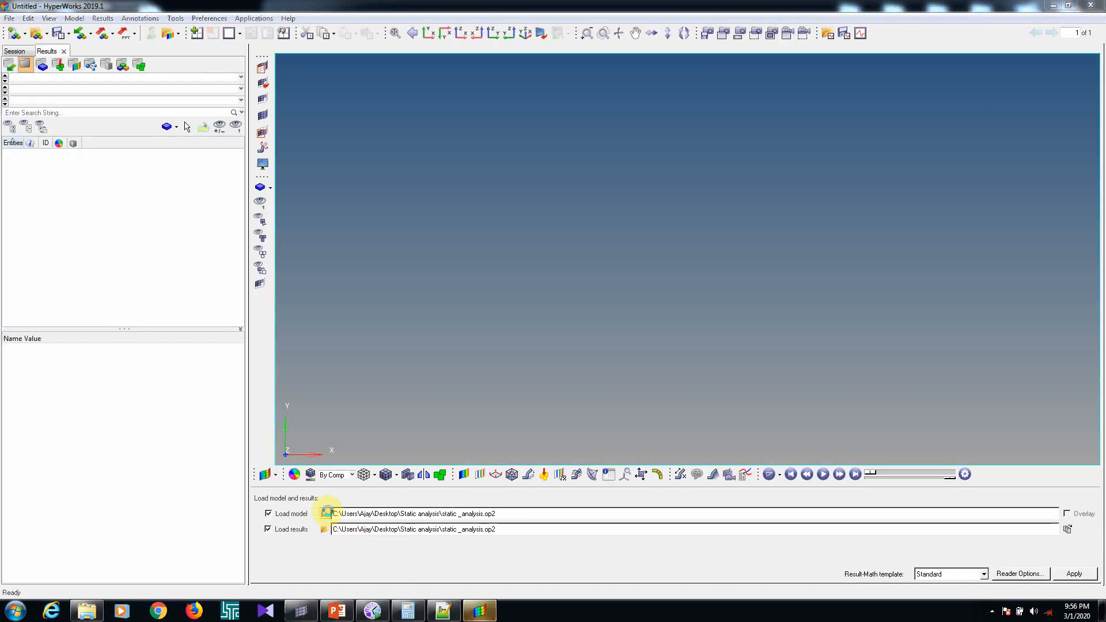
click(326, 513)
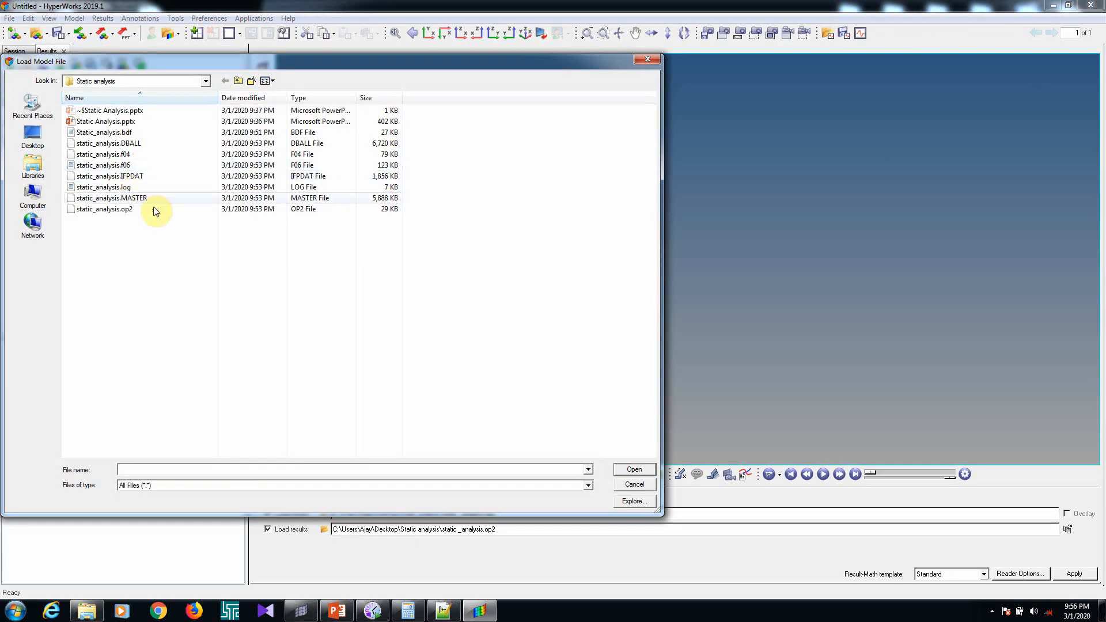
click(126, 211)
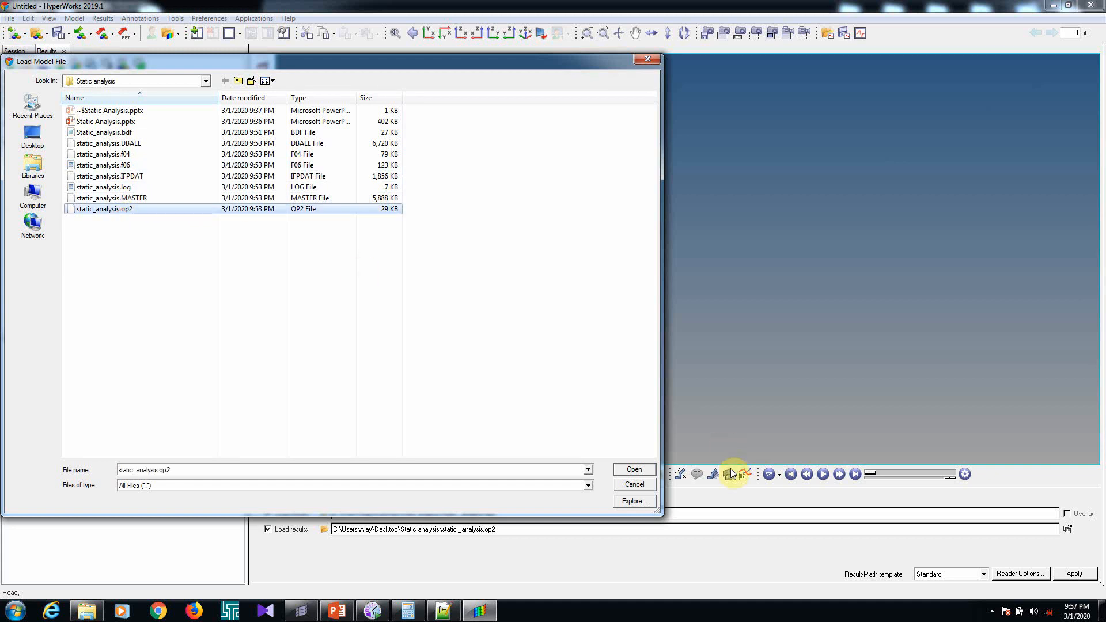
click(634, 469)
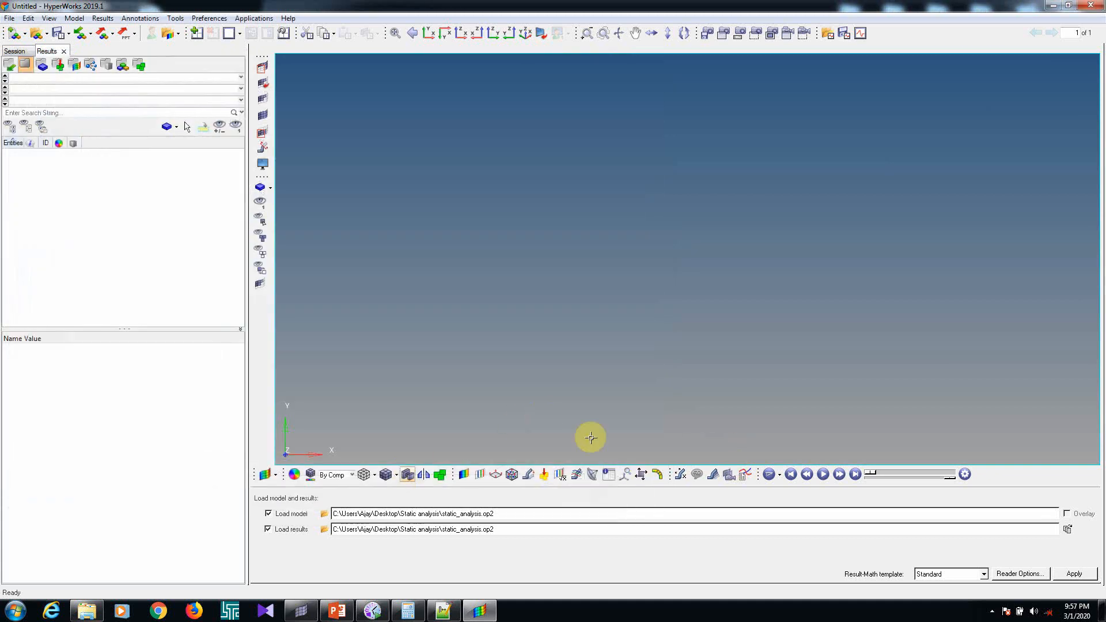
click(1073, 574)
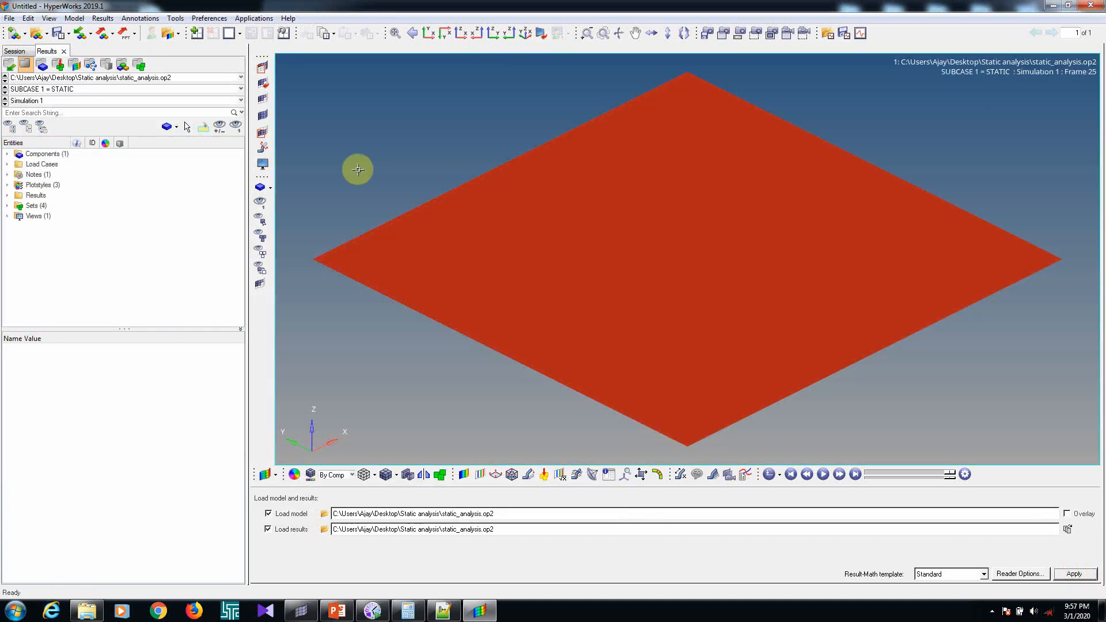
Contour the displacement magnitude on the plate and display the mesh lines over the plot
click(463, 476)
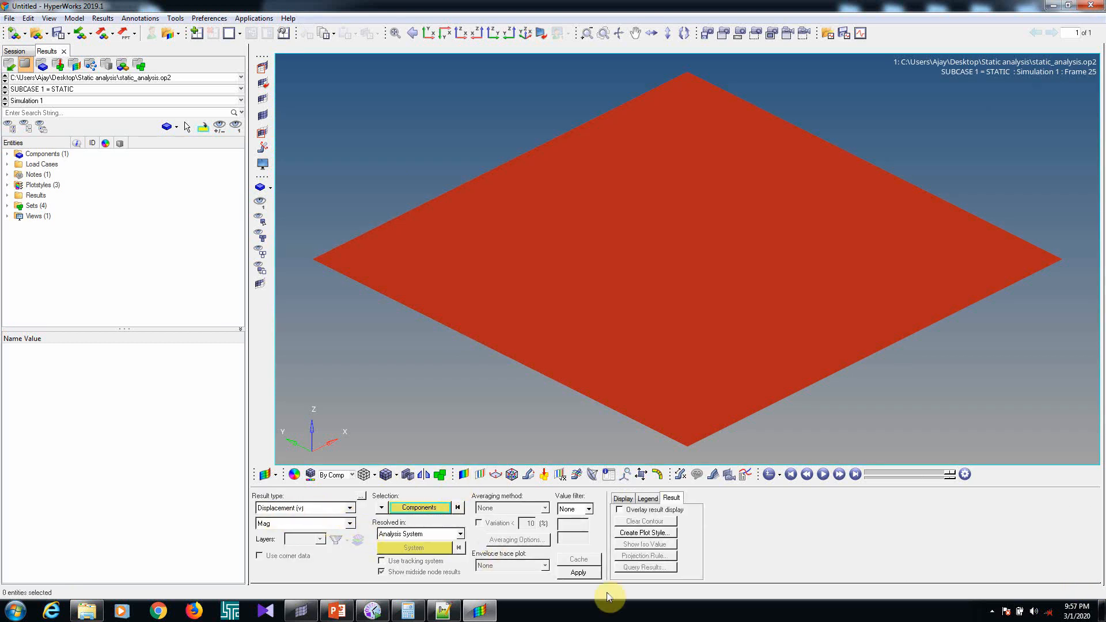
click(578, 573)
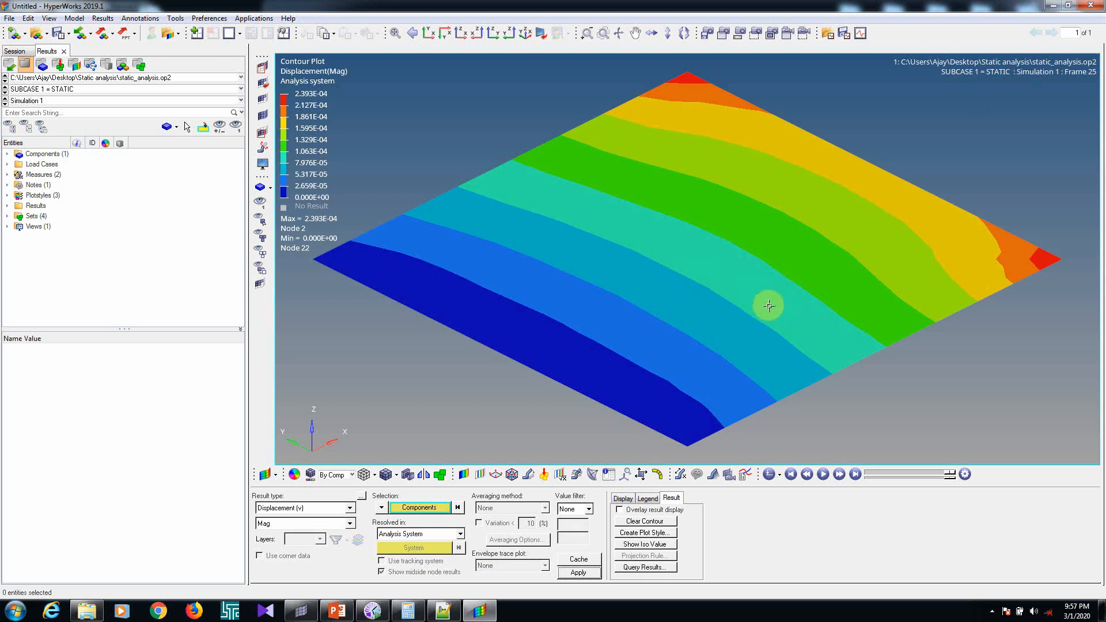
mouse_move(768, 304)
ctrl+mouse_down()
mouse_move(623, 317)
mouse_move(641, 300)
mouse_move(647, 336)
mouse_move(610, 343)
ctrl+mouse_up()
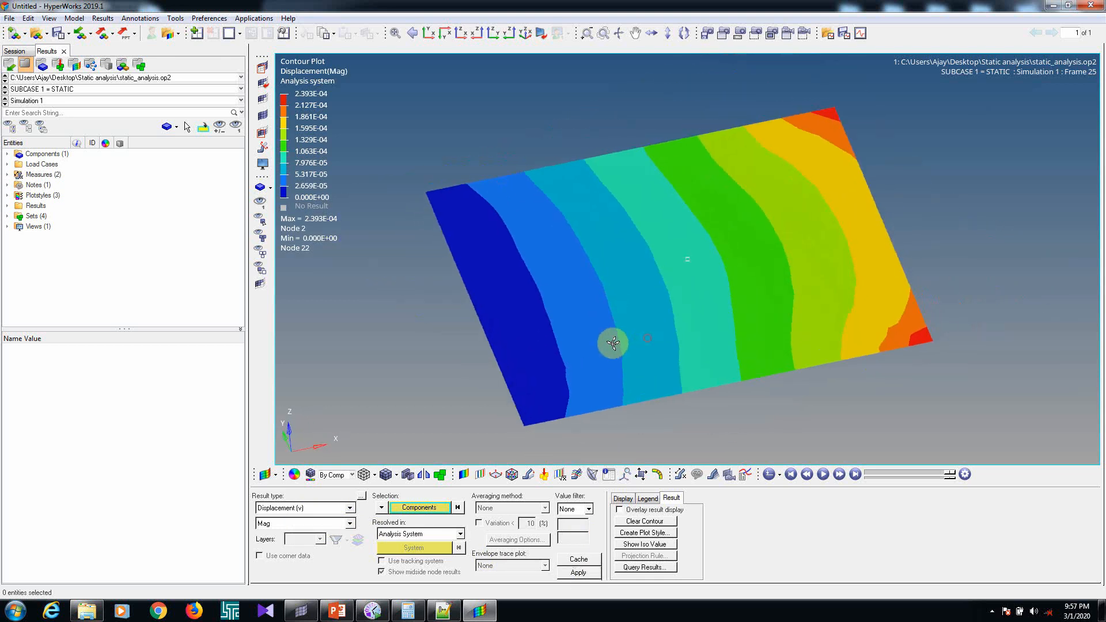
click(384, 474)
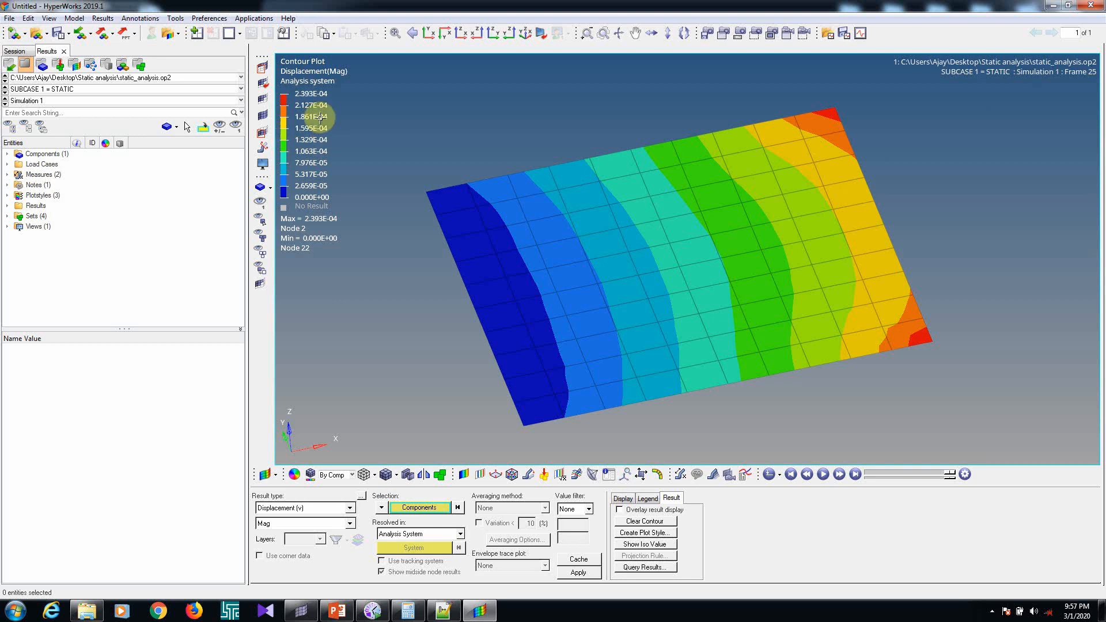
Set the contour legend's numeric format to Fixed with a numeric precision of 6
click(648, 499)
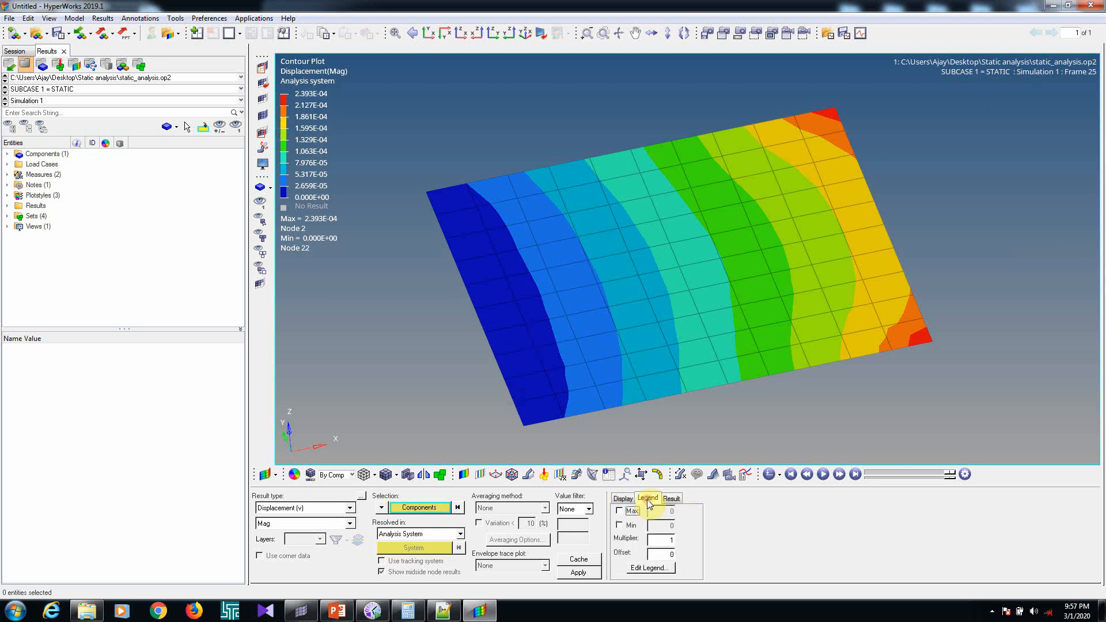
click(650, 568)
click(403, 154)
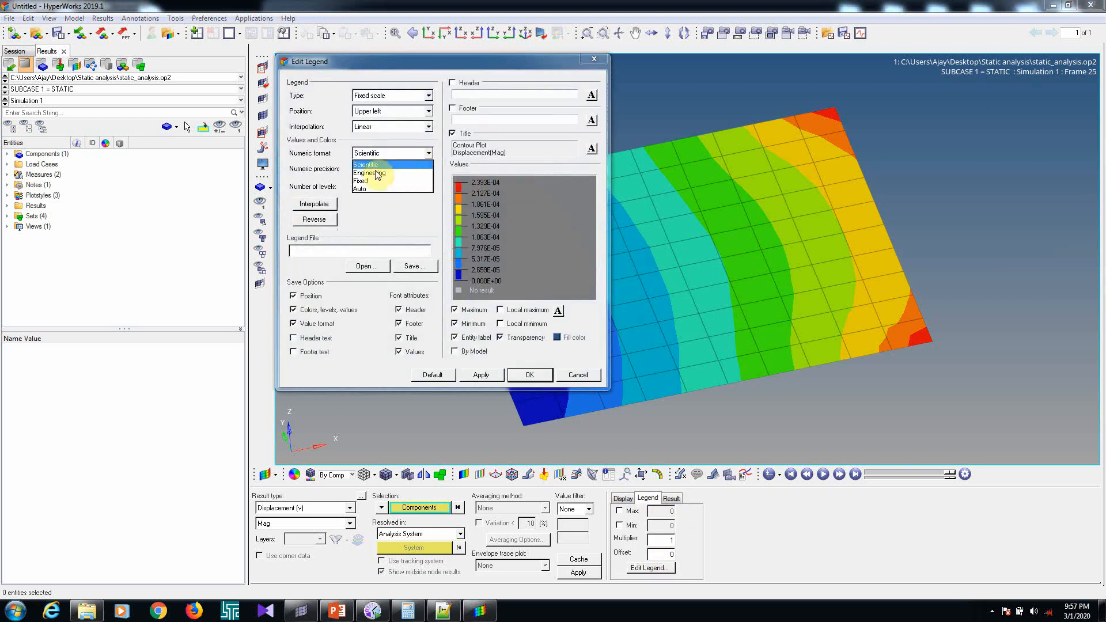
click(374, 181)
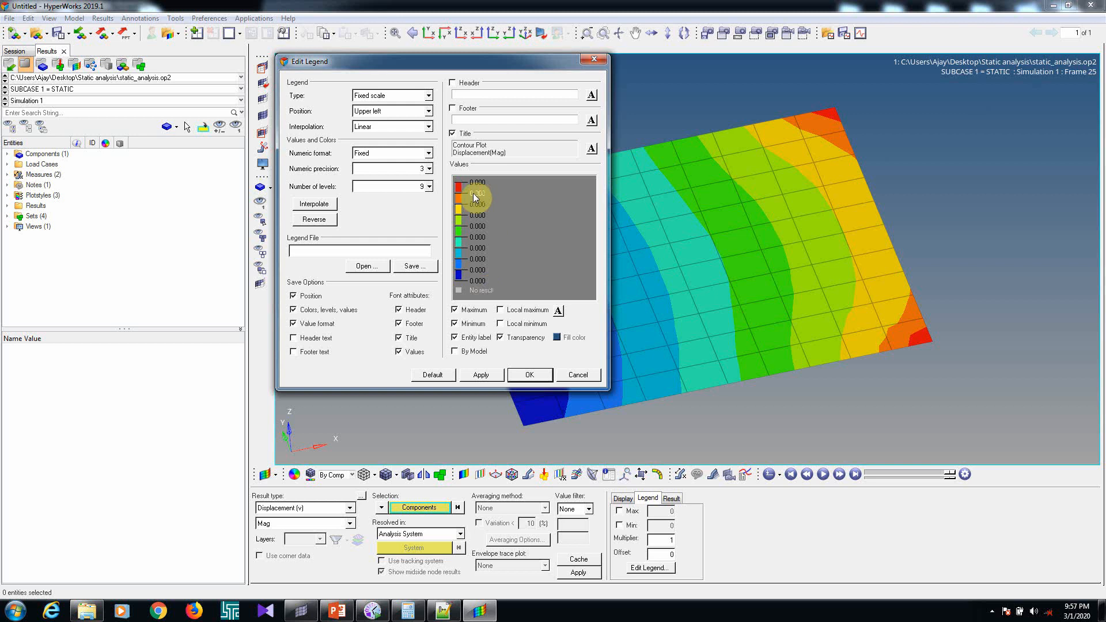
click(428, 169)
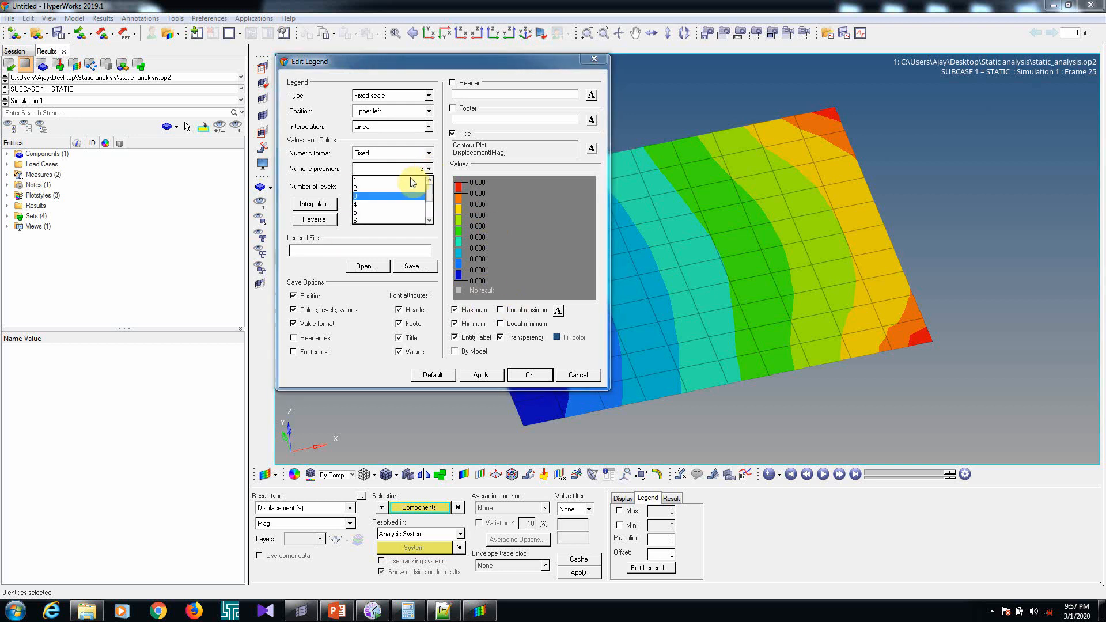
click(359, 220)
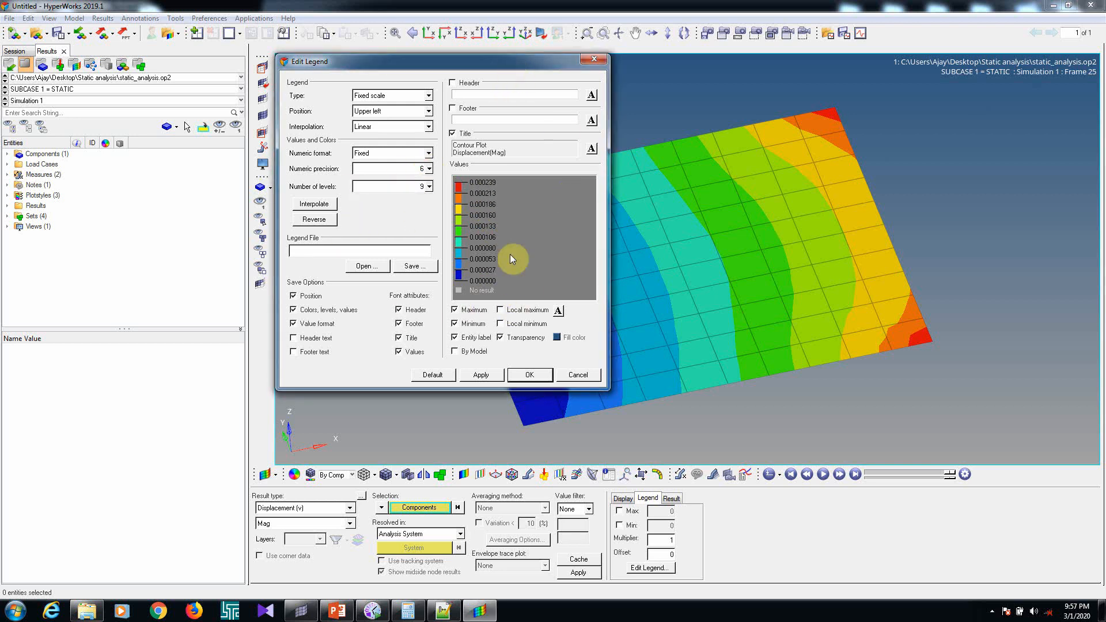
click(529, 374)
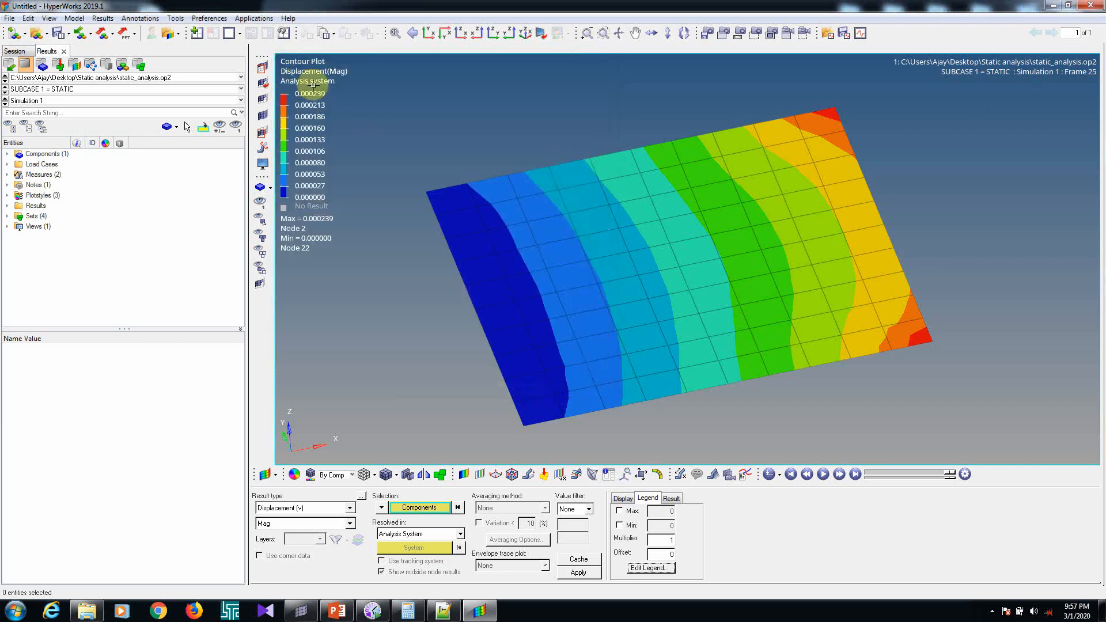
Animate the deformed plate using a uniform displacement scale factor of 10000
click(528, 475)
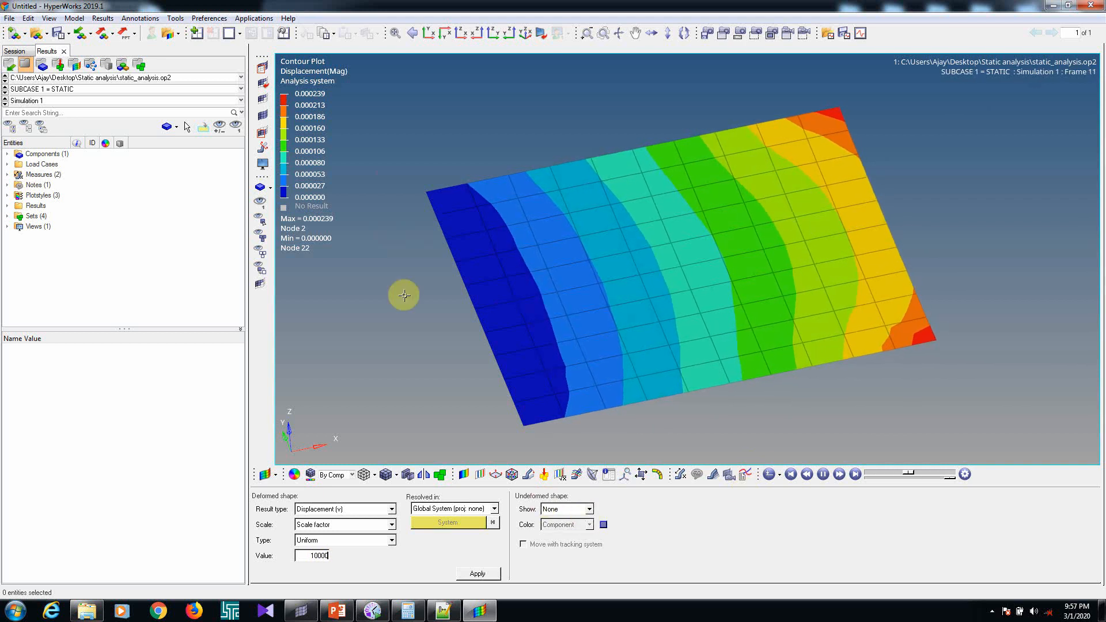
click(351, 510)
click(444, 480)
Change the contour plot to von Mises stress with the Max layer
click(479, 477)
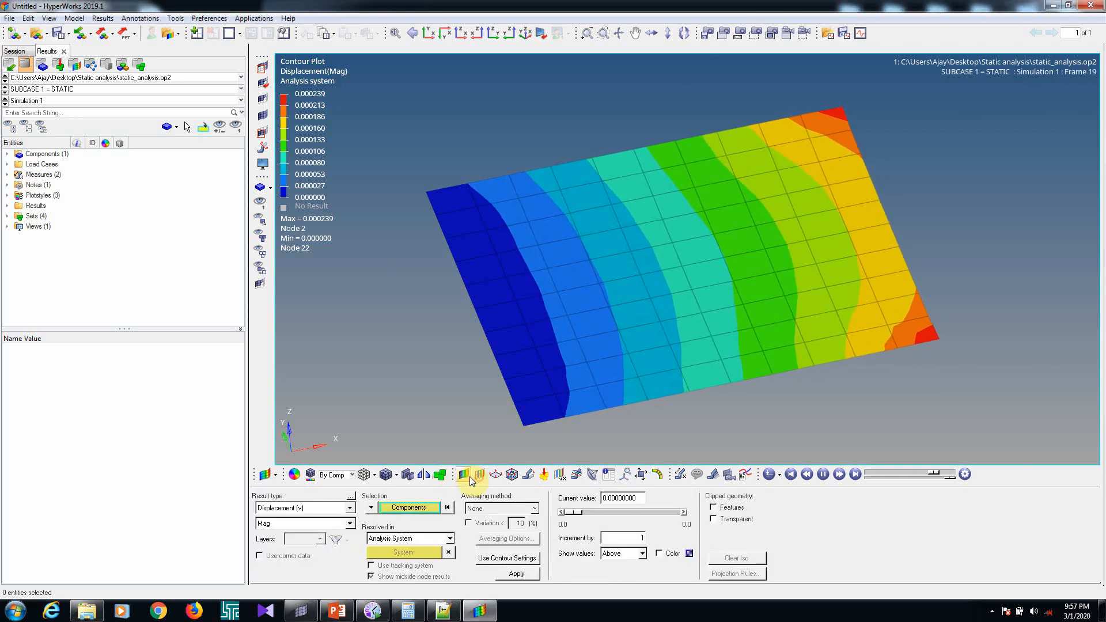
click(465, 477)
click(295, 509)
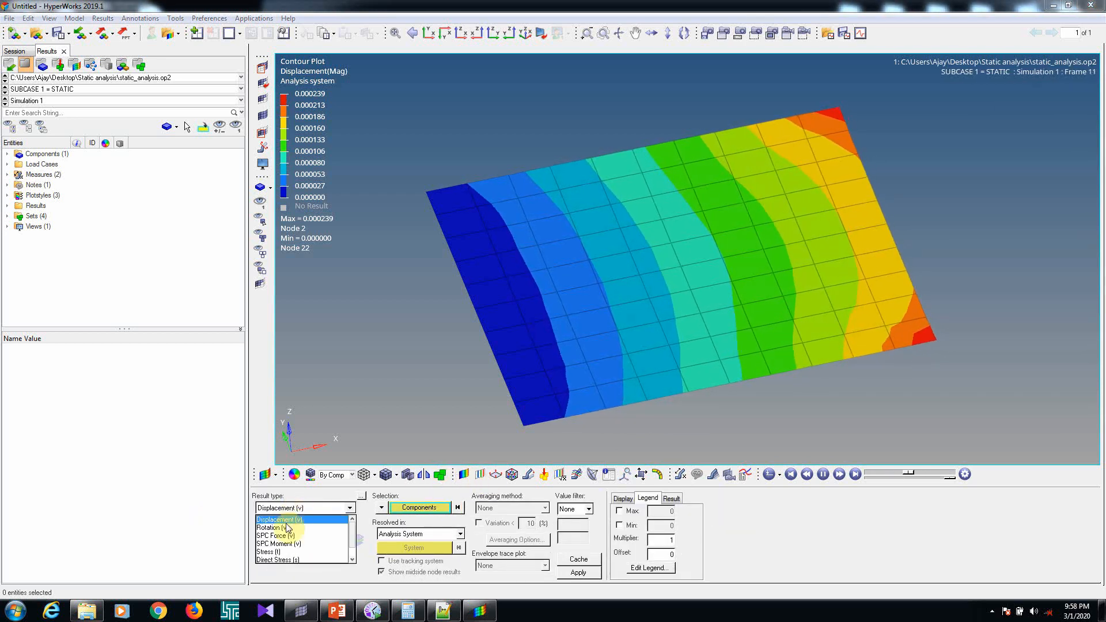
scroll(285, 536, down, 1)
click(268, 536)
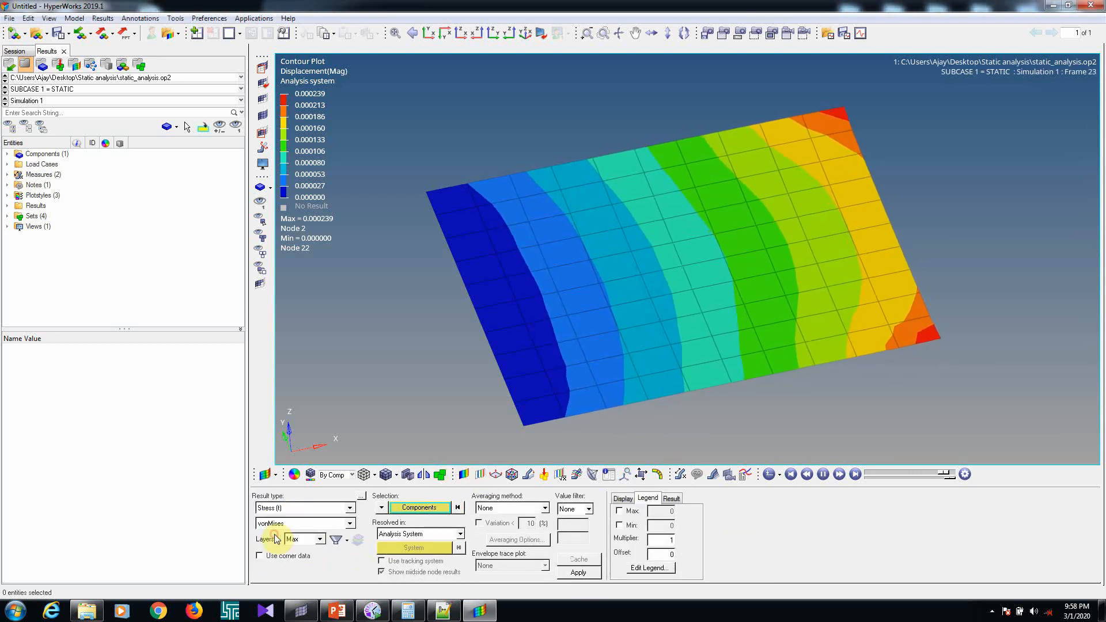
click(578, 573)
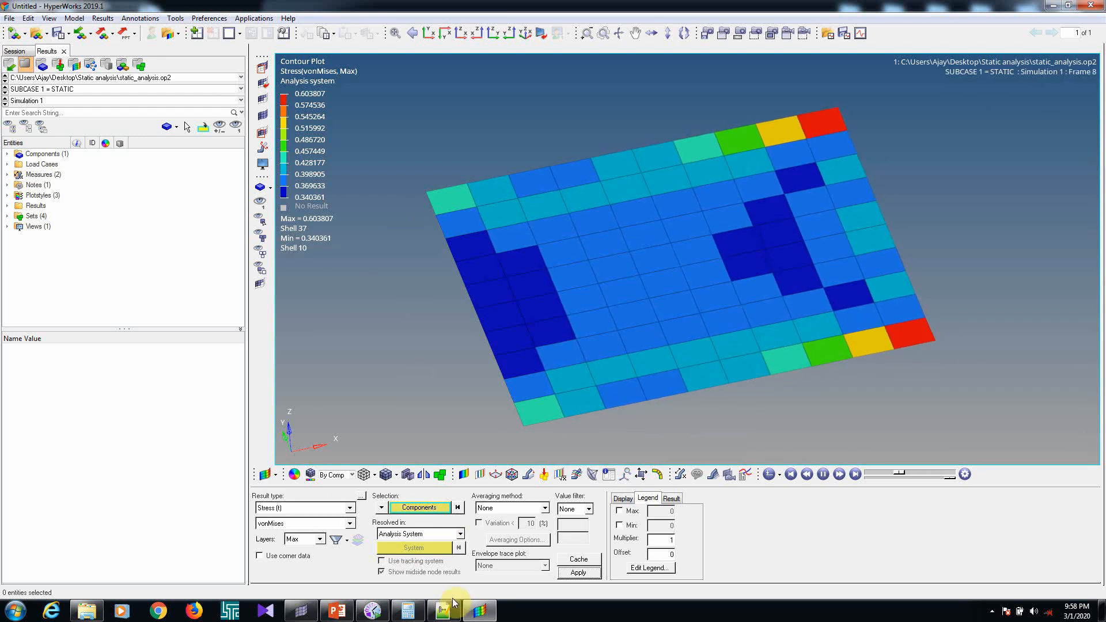
Switch to PowerPoint and review the stress and displacement theory formulas on slide 2
click(348, 616)
click(68, 184)
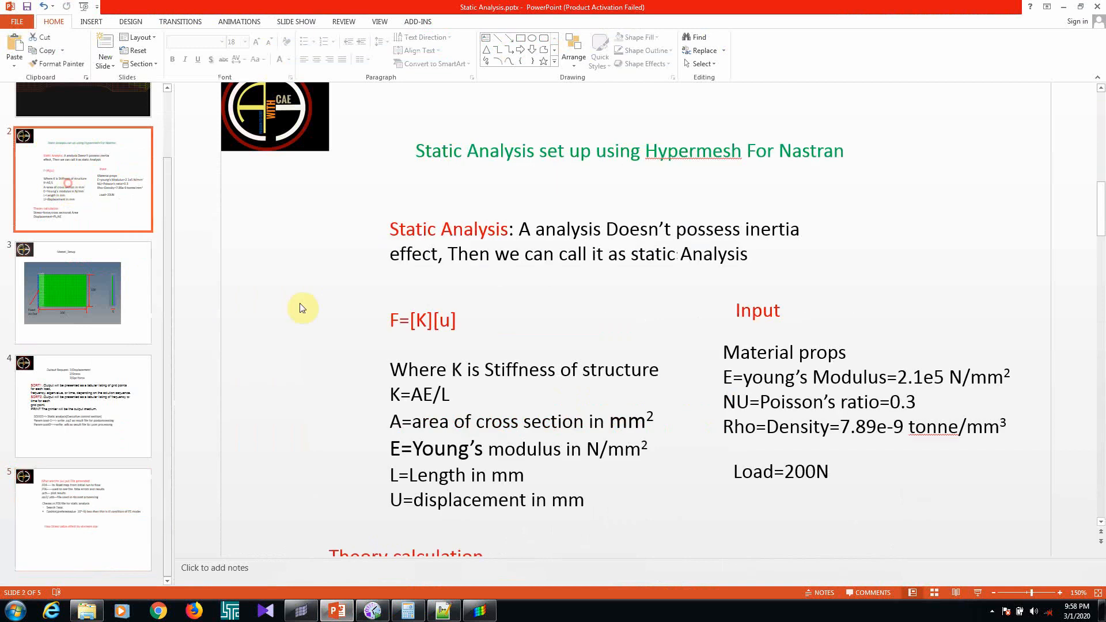
scroll(491, 481, down, 3)
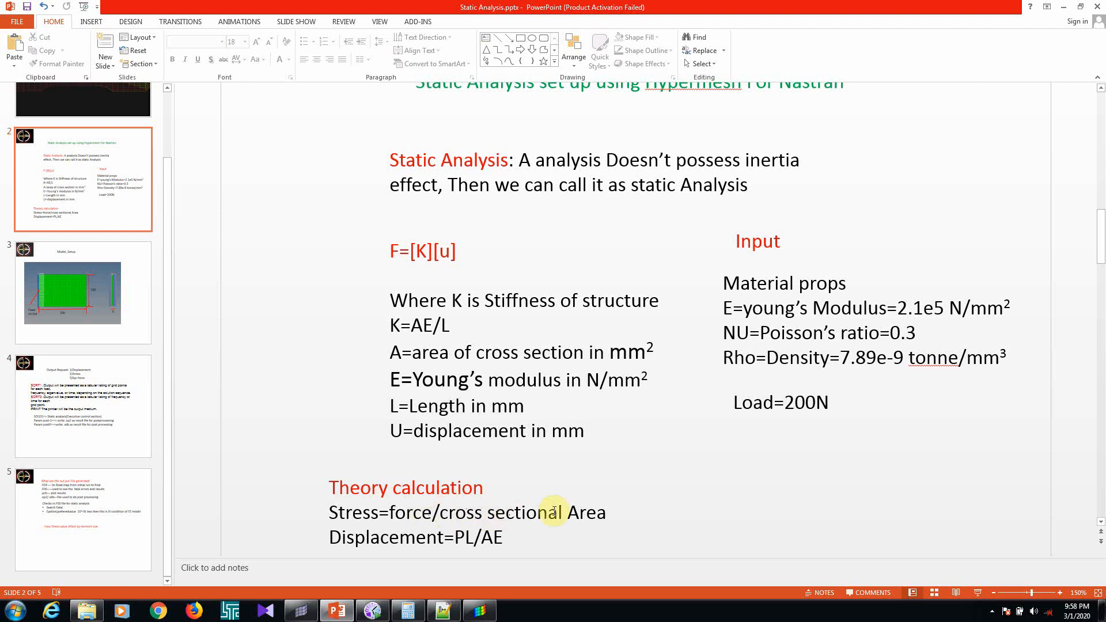
click(1065, 8)
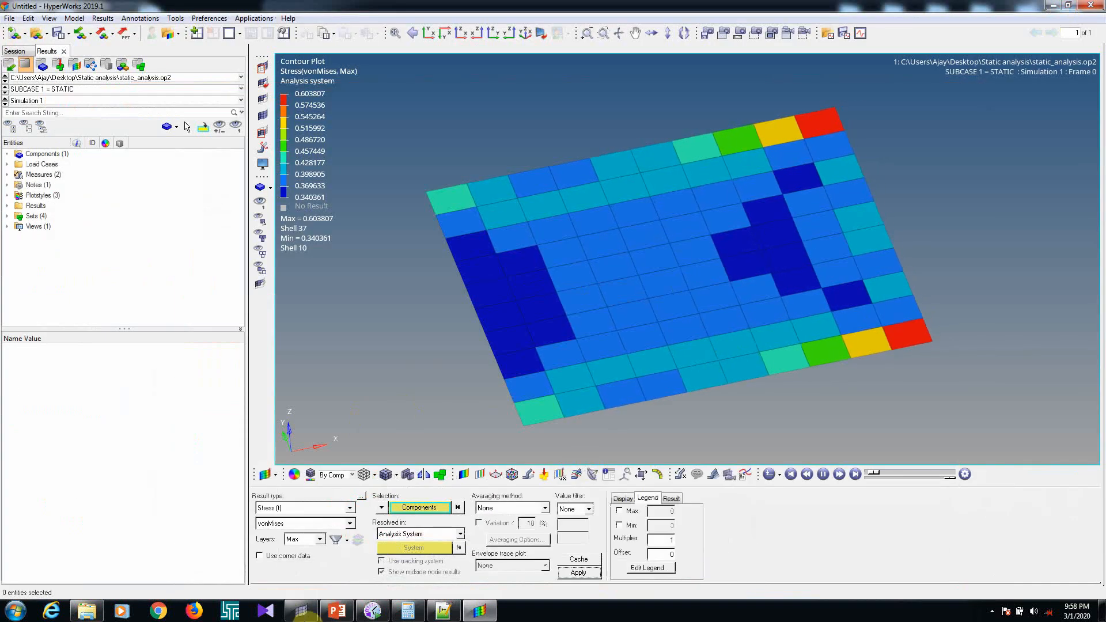
Switch to HyperMesh, display the plate's shell elements with their thickness and examine the cross section between the constrained and loaded edges
click(301, 611)
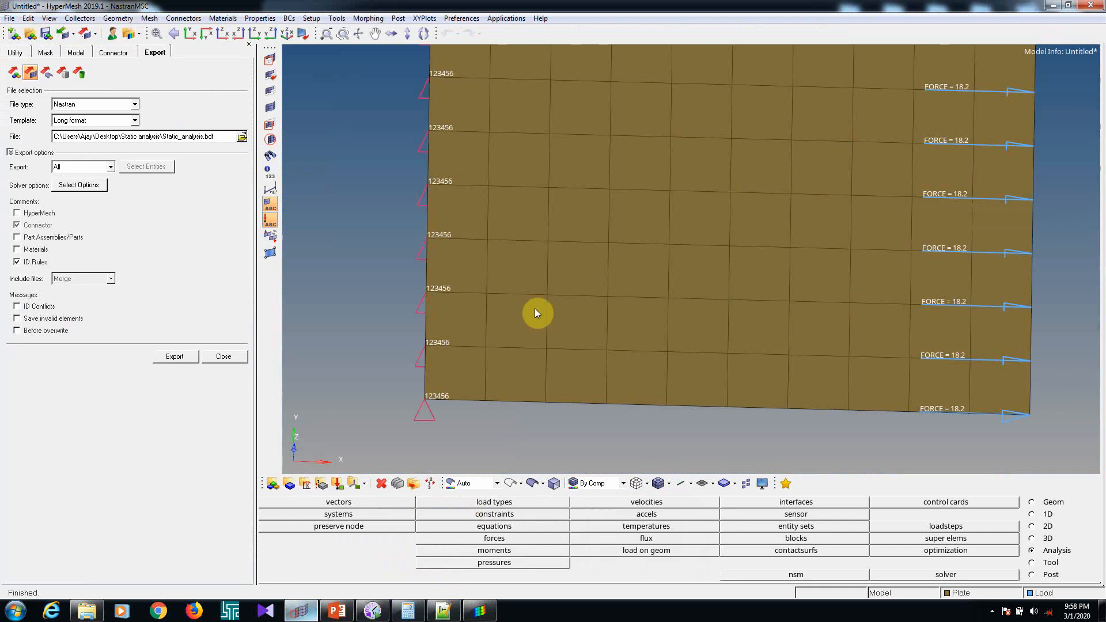
ctrl+drag(724, 340, 535, 283)
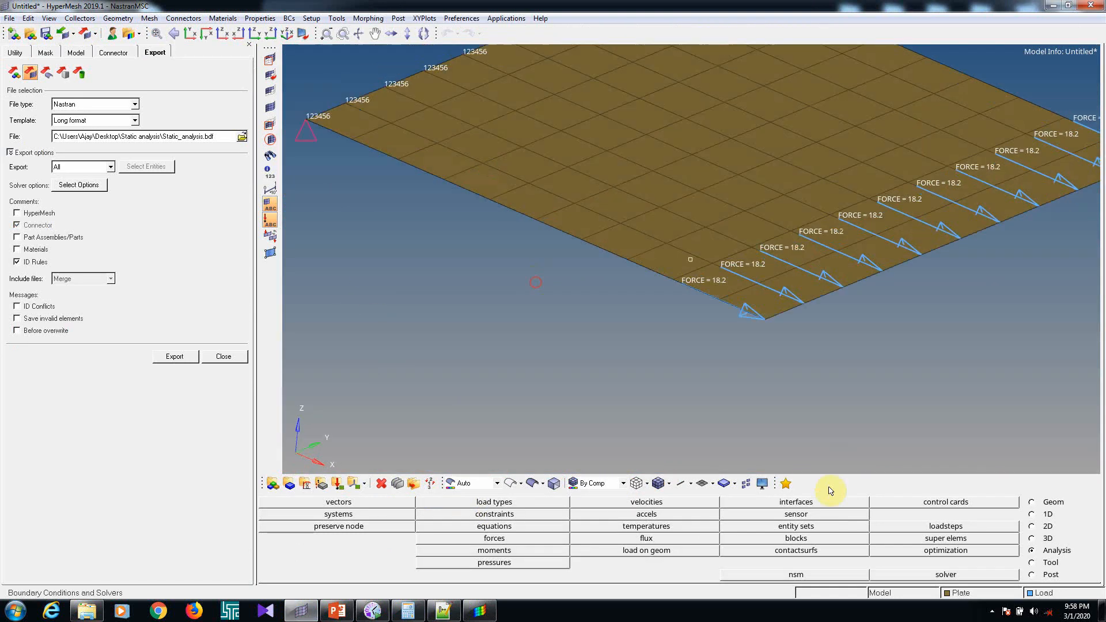
click(714, 483)
click(749, 507)
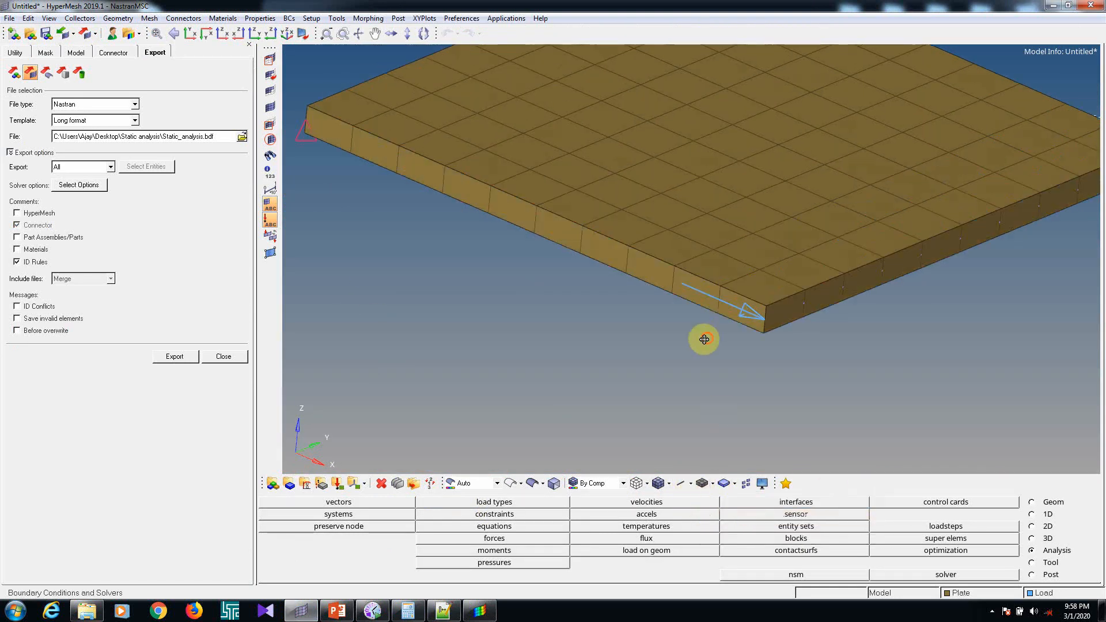
ctrl+drag(703, 339, 558, 277)
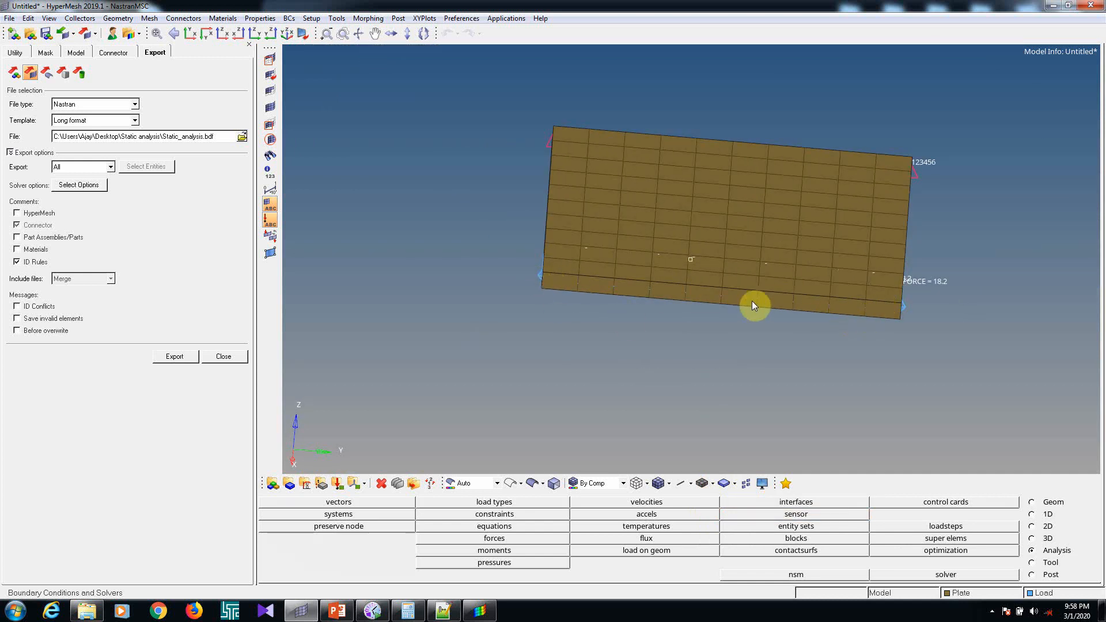
ctrl+drag(627, 298, 812, 317)
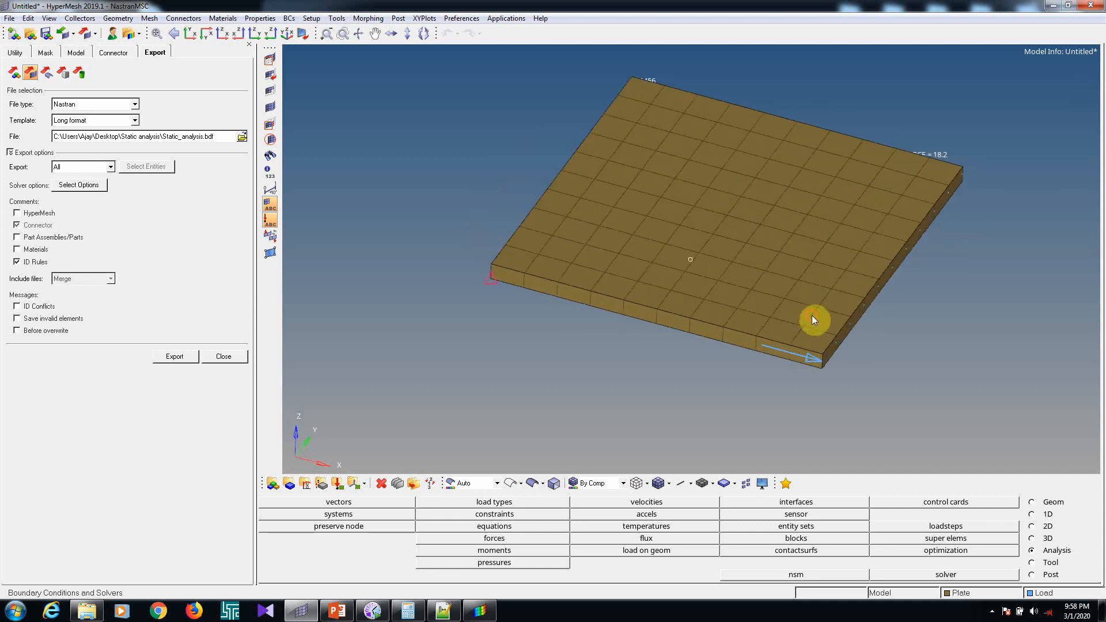
ctrl+drag(507, 282, 534, 291)
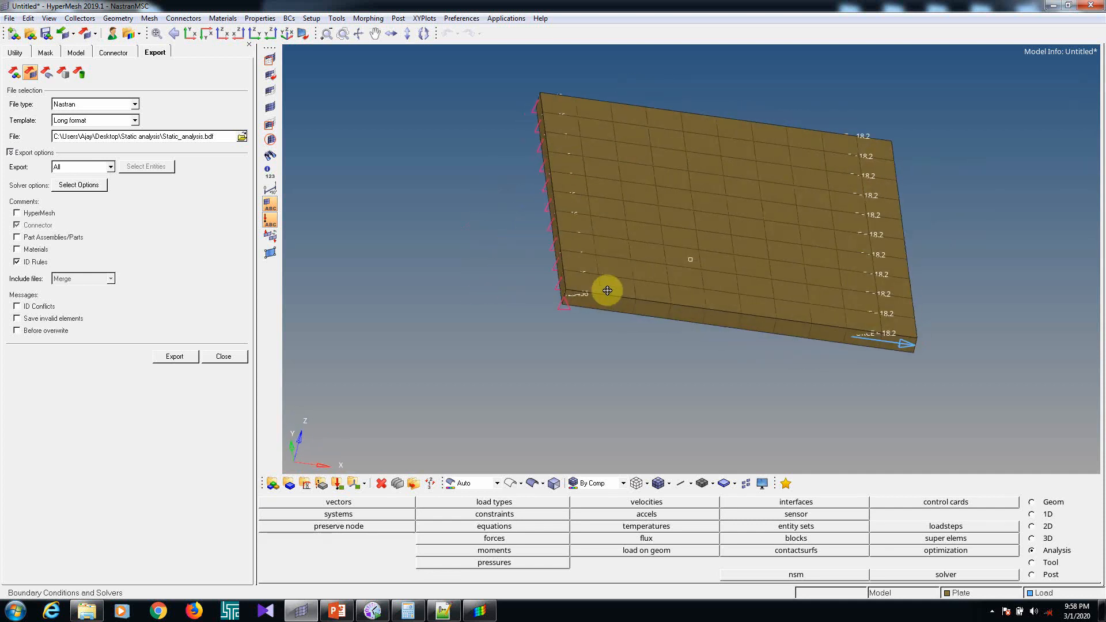
Return to HyperView and examine the von Mises stress distribution across the animated plate
click(482, 612)
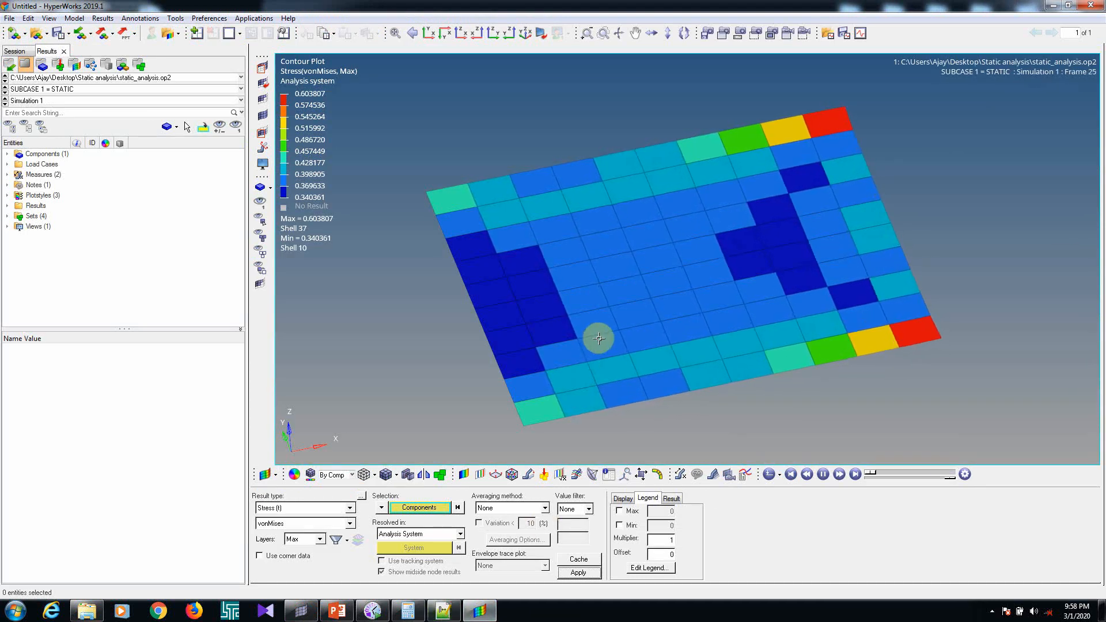
ctrl+drag(721, 388, 665, 394)
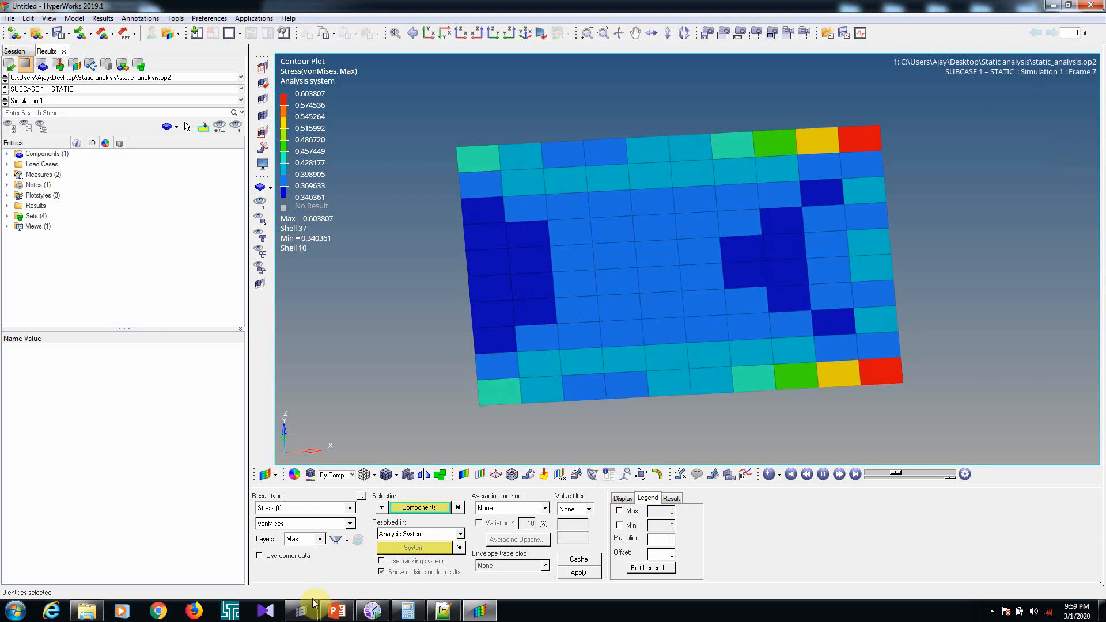
Switch to the Static Analysis presentation in PowerPoint and review slide 4 on output requests and the Param post options
right_click(339, 617)
click(367, 444)
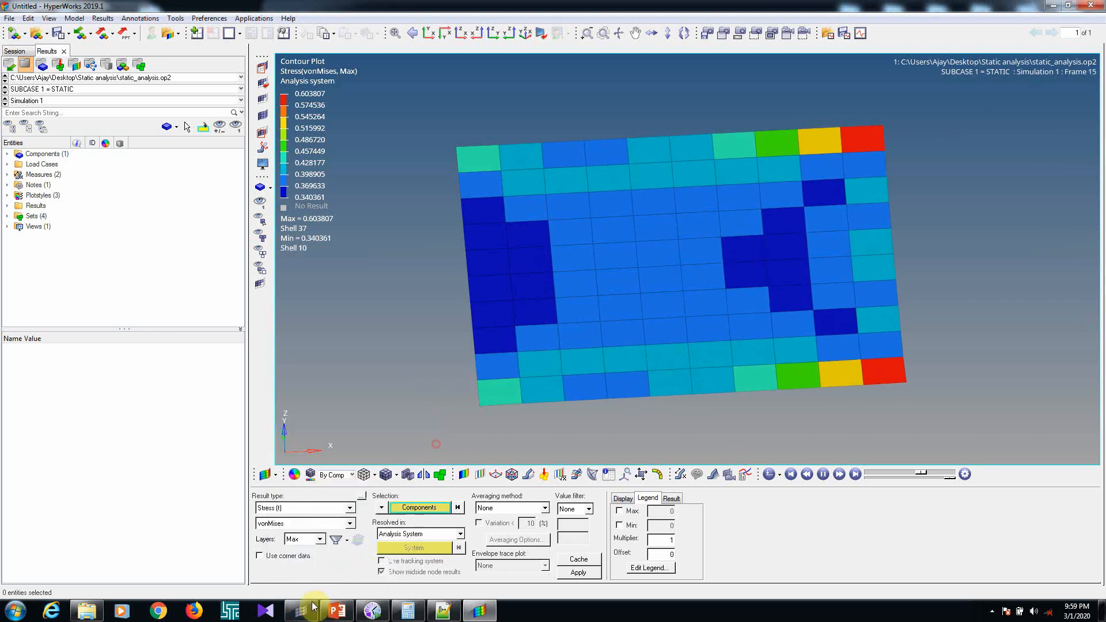
click(339, 612)
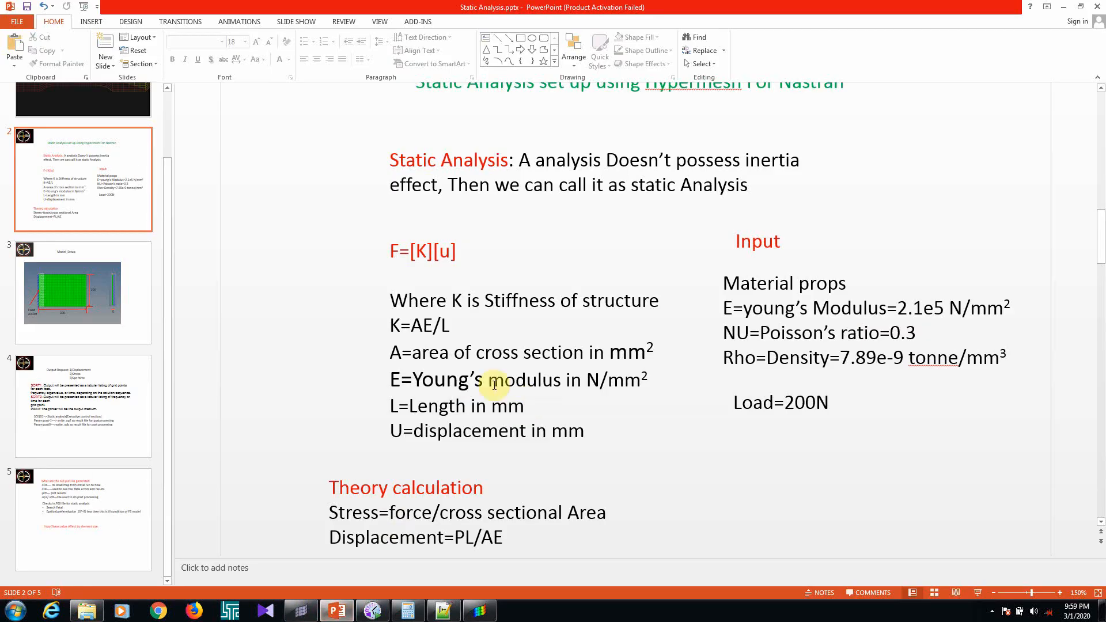
click(79, 424)
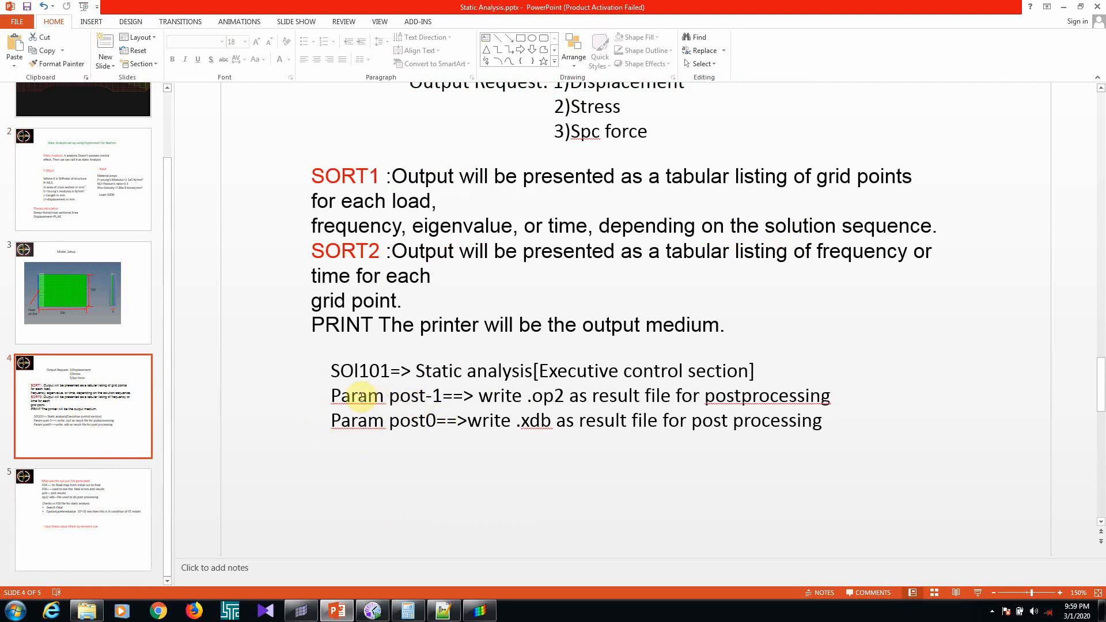
Highlight the Param post-1 setting on the slide, leave the presentation, and close HyperView without saving the session
drag(333, 395, 443, 396)
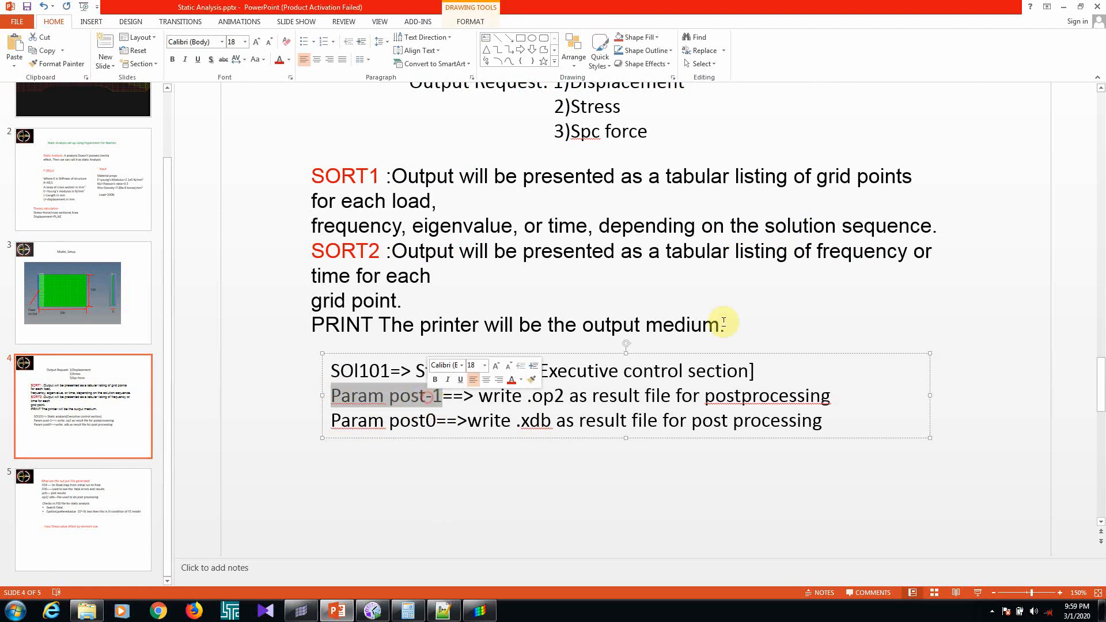
click(1063, 8)
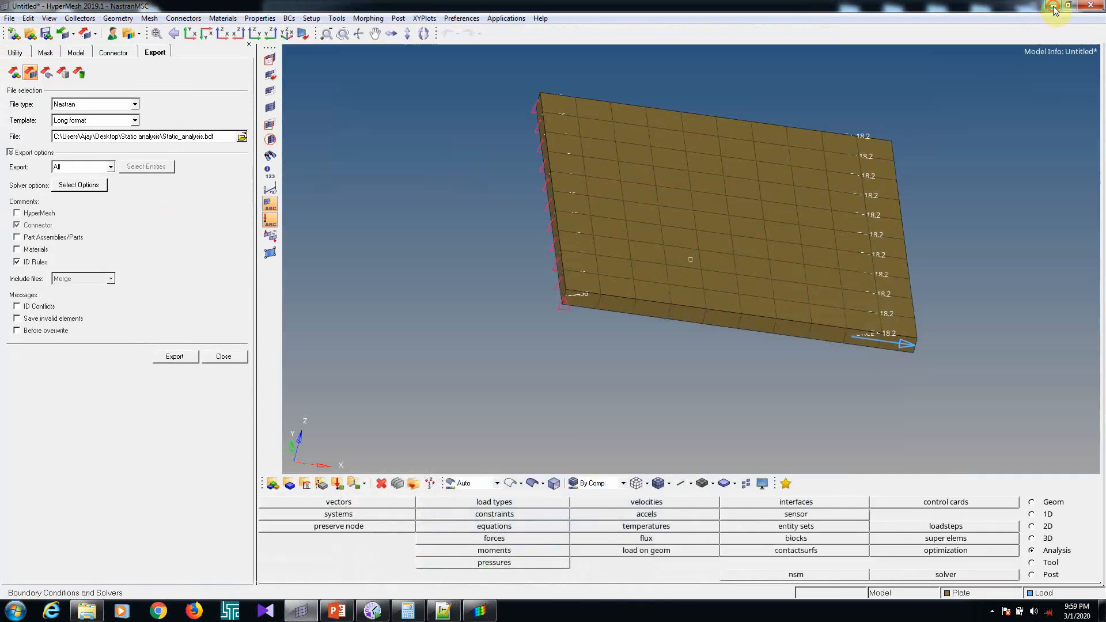
click(1052, 7)
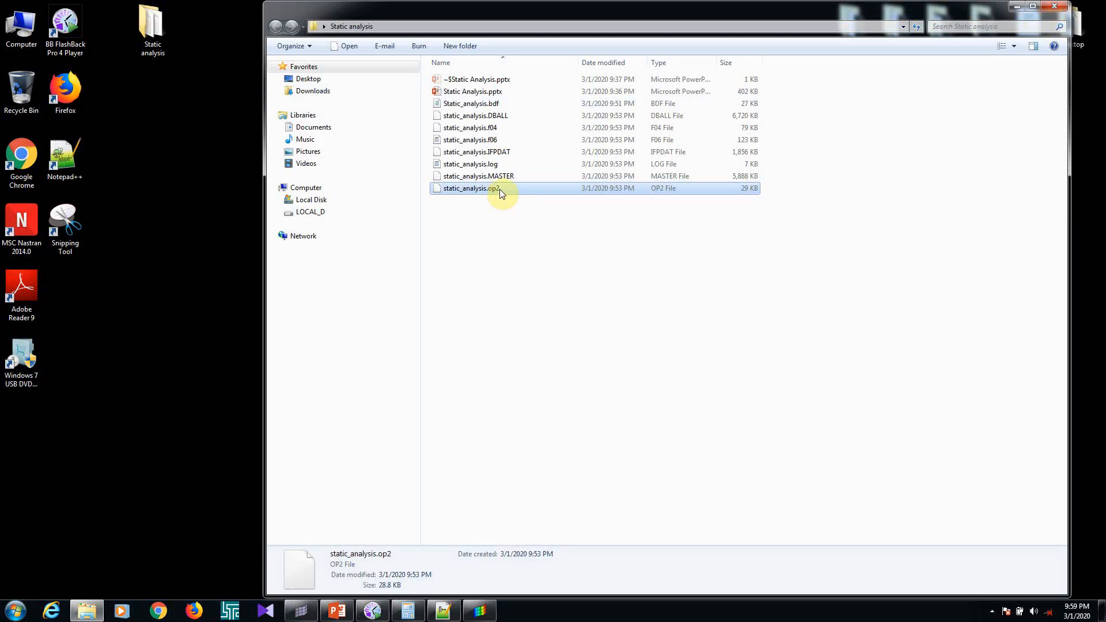
click(478, 611)
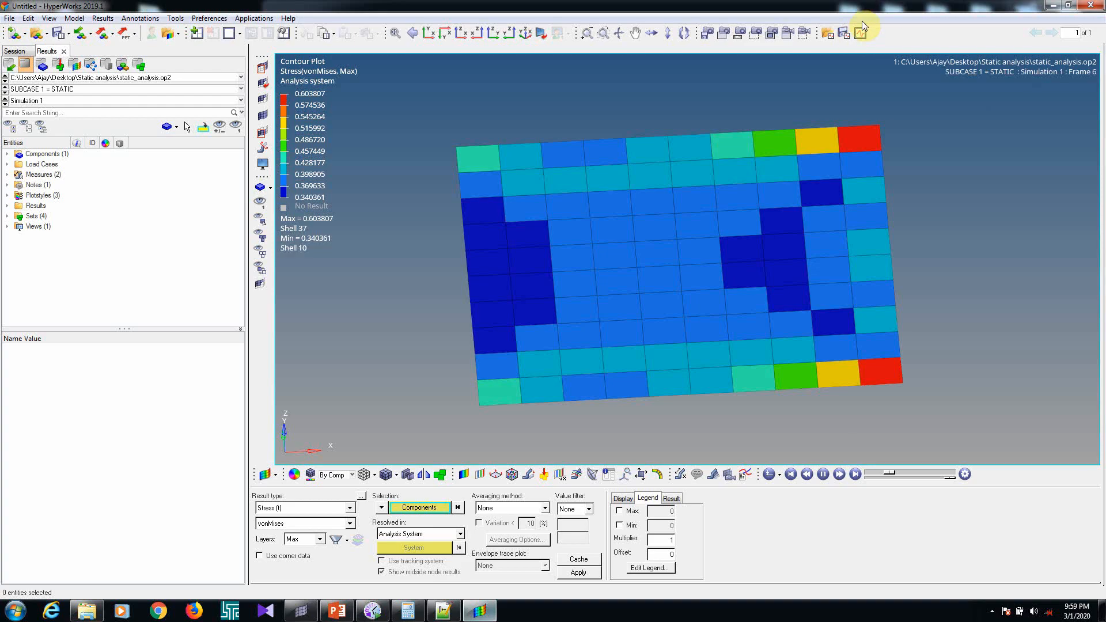
click(861, 30)
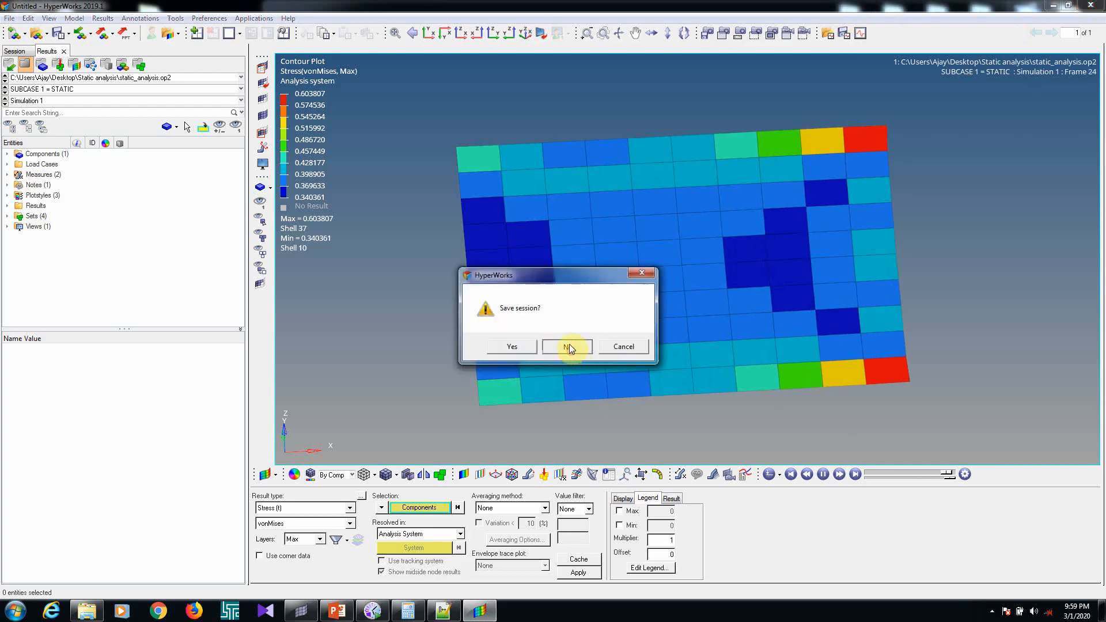
click(569, 346)
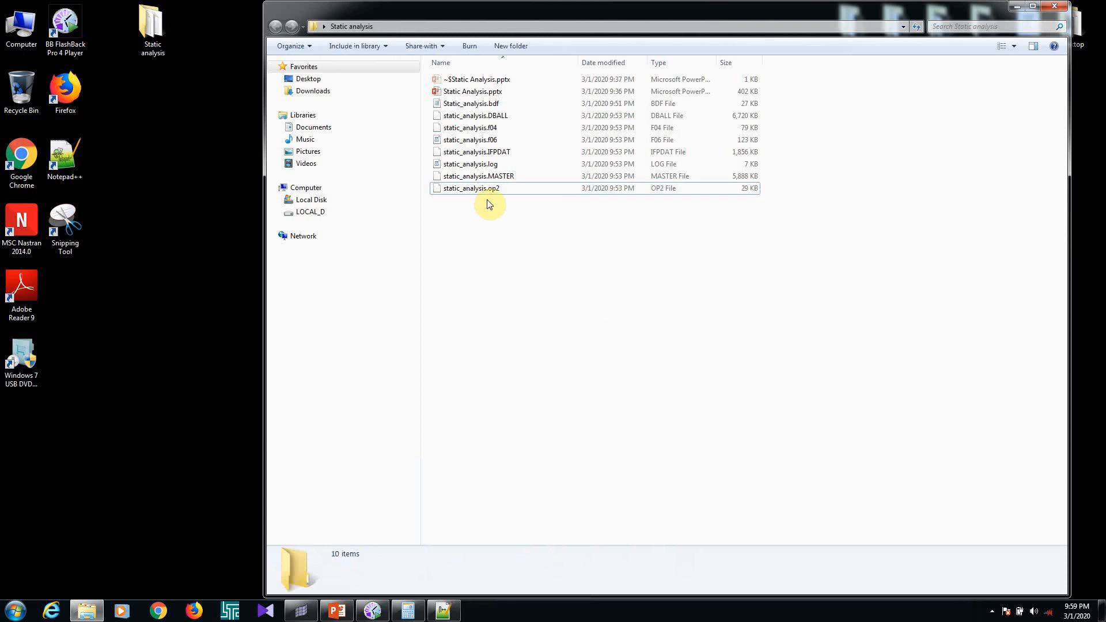
Delete the previous run's output files, static_analysis.DBALL through static_analysis.op2, from the Static analysis folder
drag(467, 204, 509, 118)
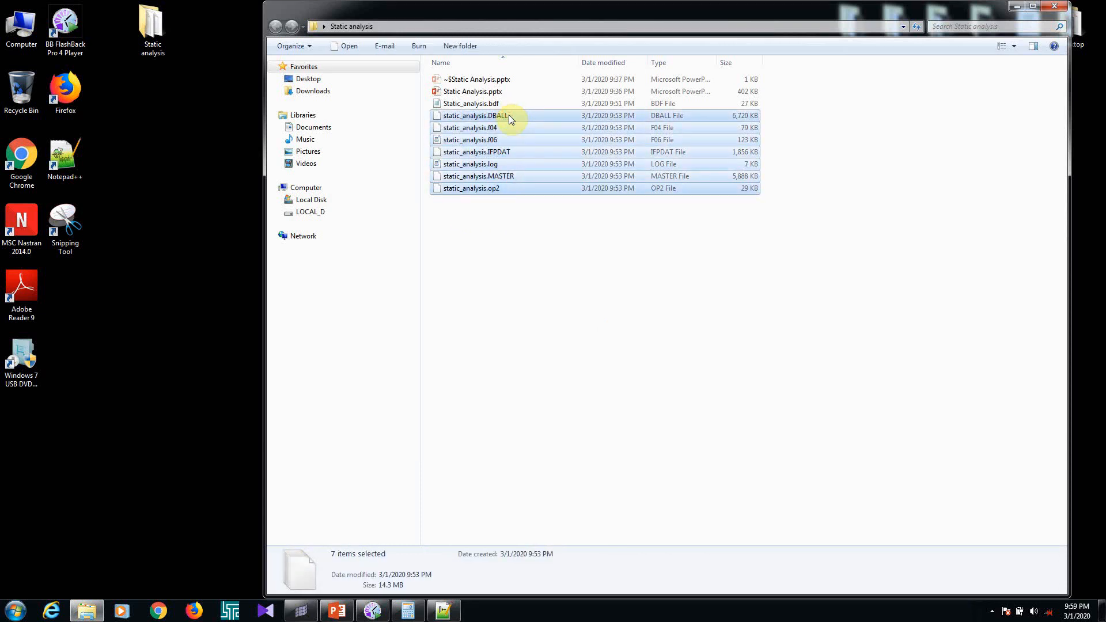
key(Delete)
key(Return)
click(516, 245)
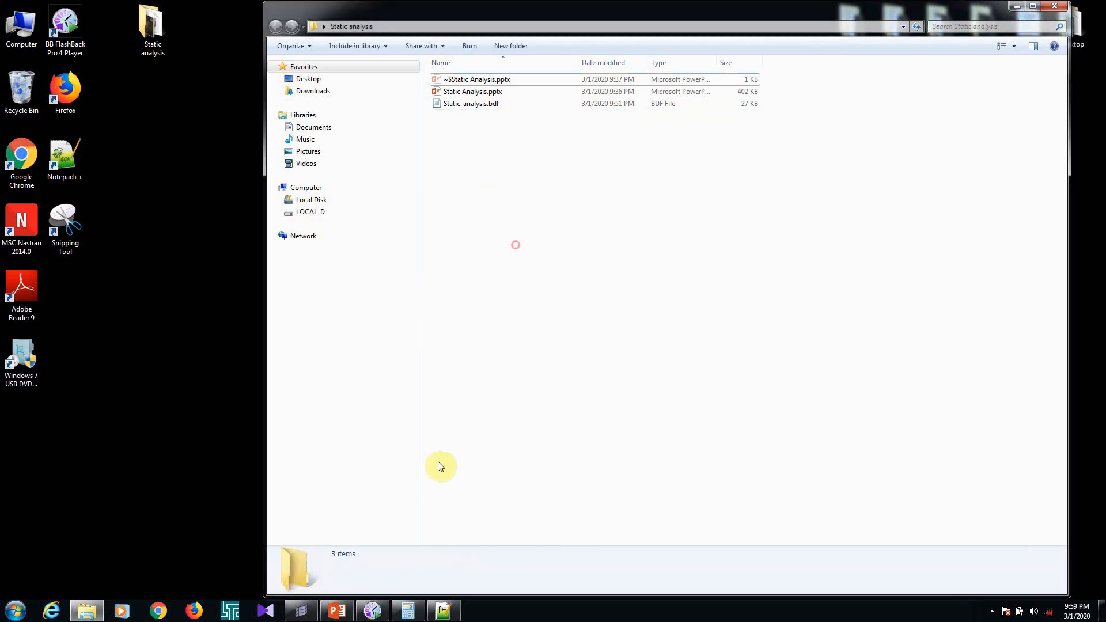
Open Static_analysis.bdf in Notepad, check its PARAM,POST line, and close it
click(492, 104)
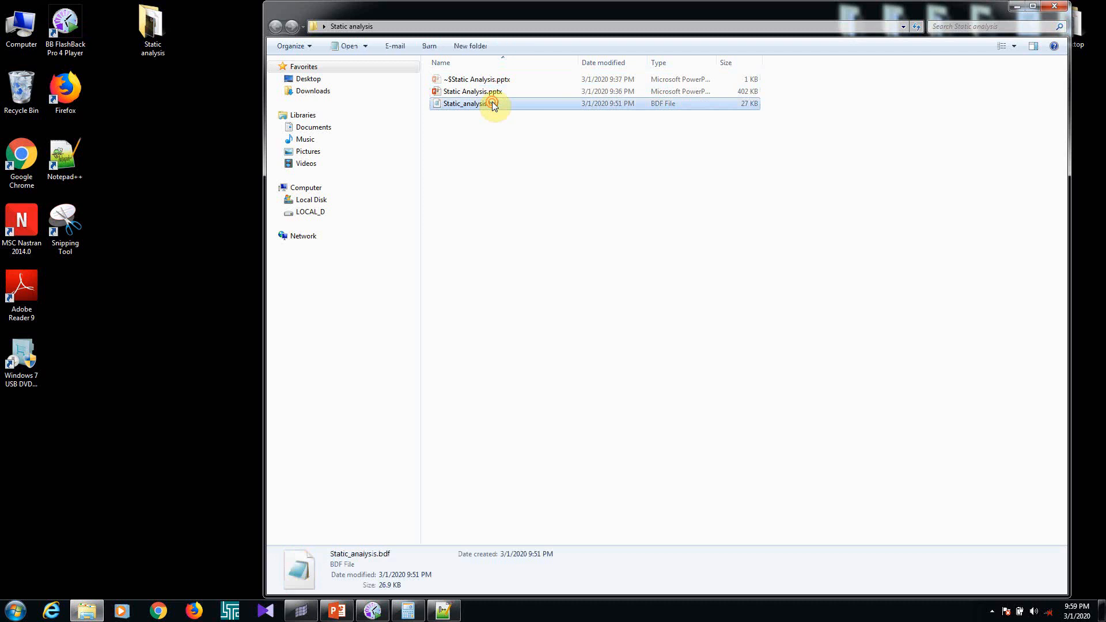
double_click(492, 104)
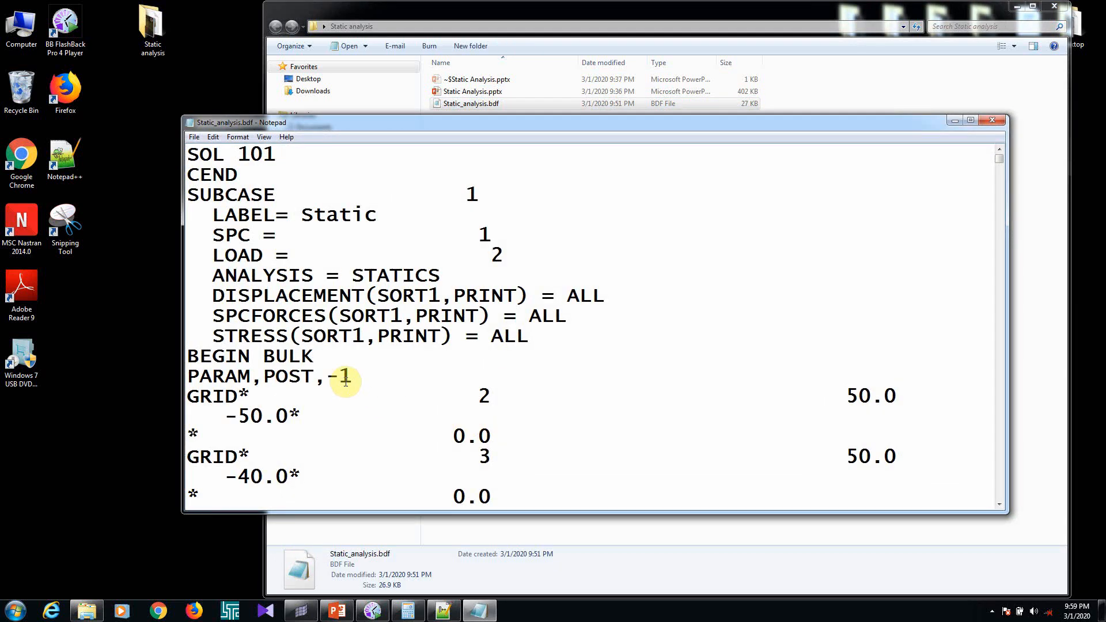
click(992, 120)
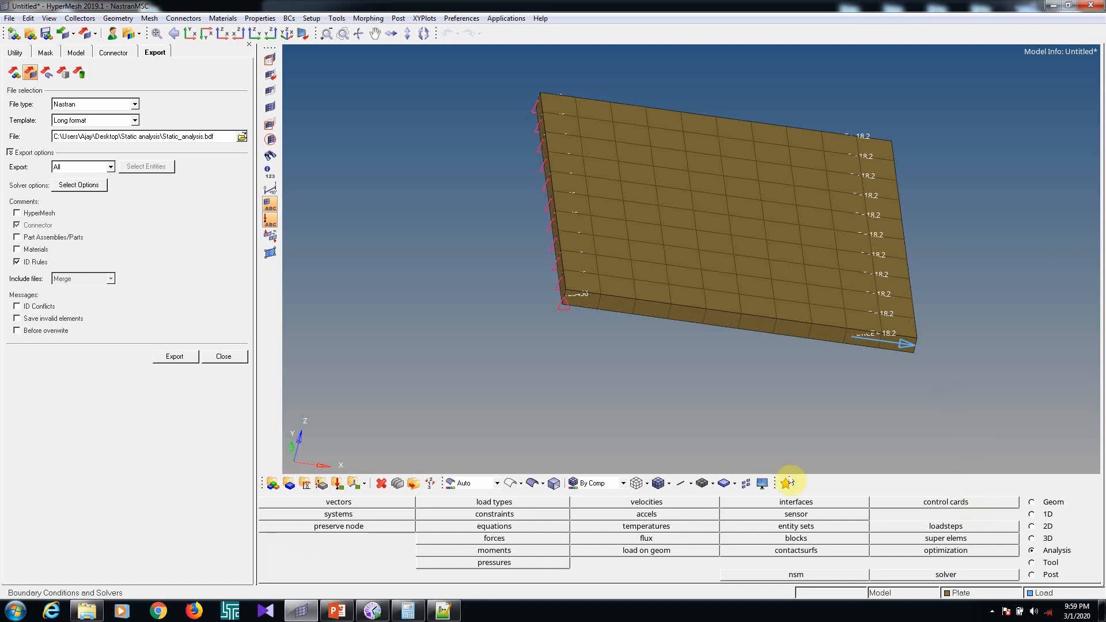
In HyperMesh, restore the 2D traditional element representation and set POST to 0 in the PARAM control card
click(712, 485)
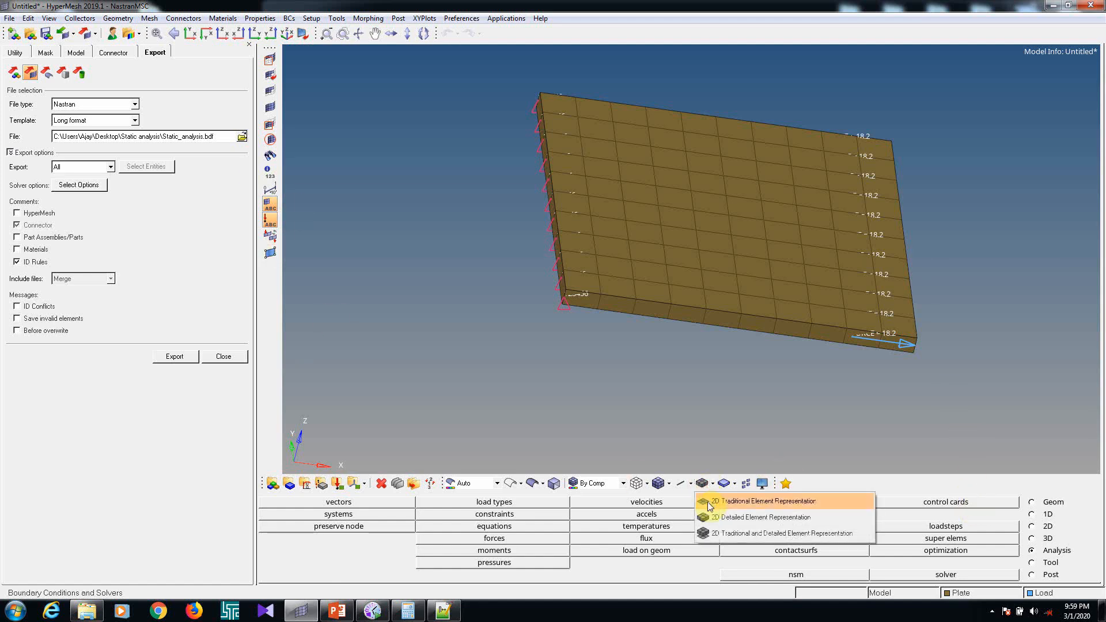
click(708, 500)
click(972, 503)
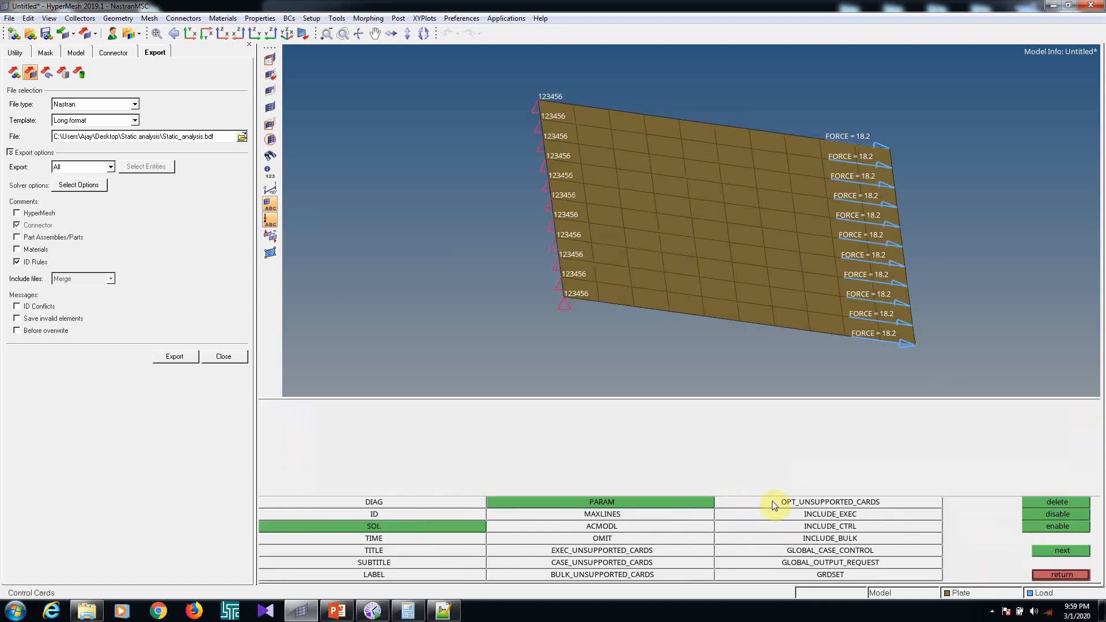
click(647, 502)
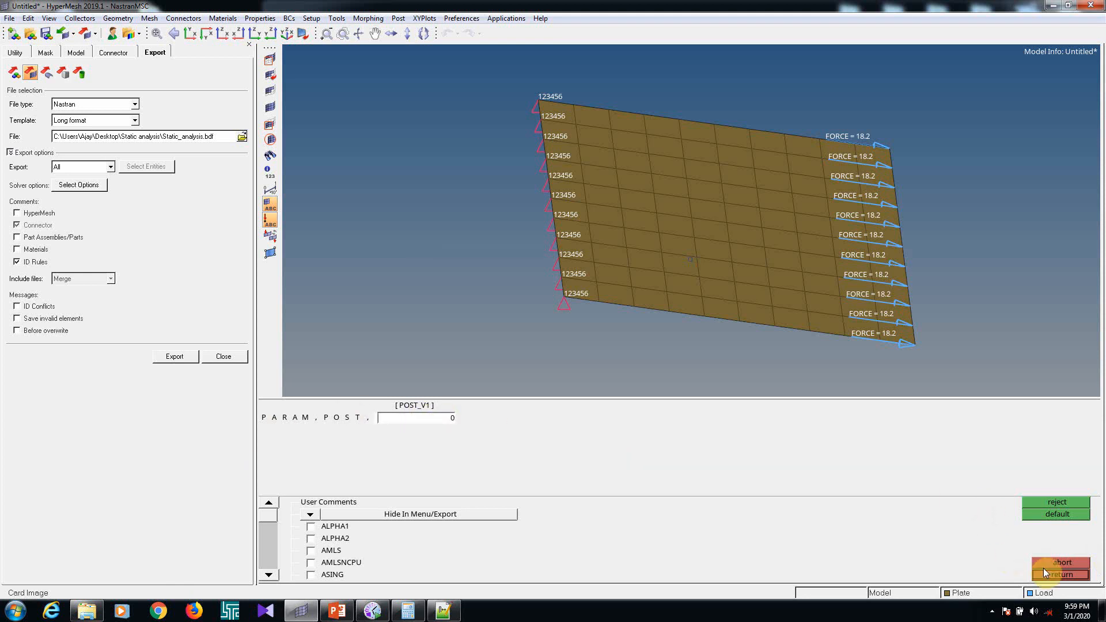
click(1061, 575)
click(1060, 576)
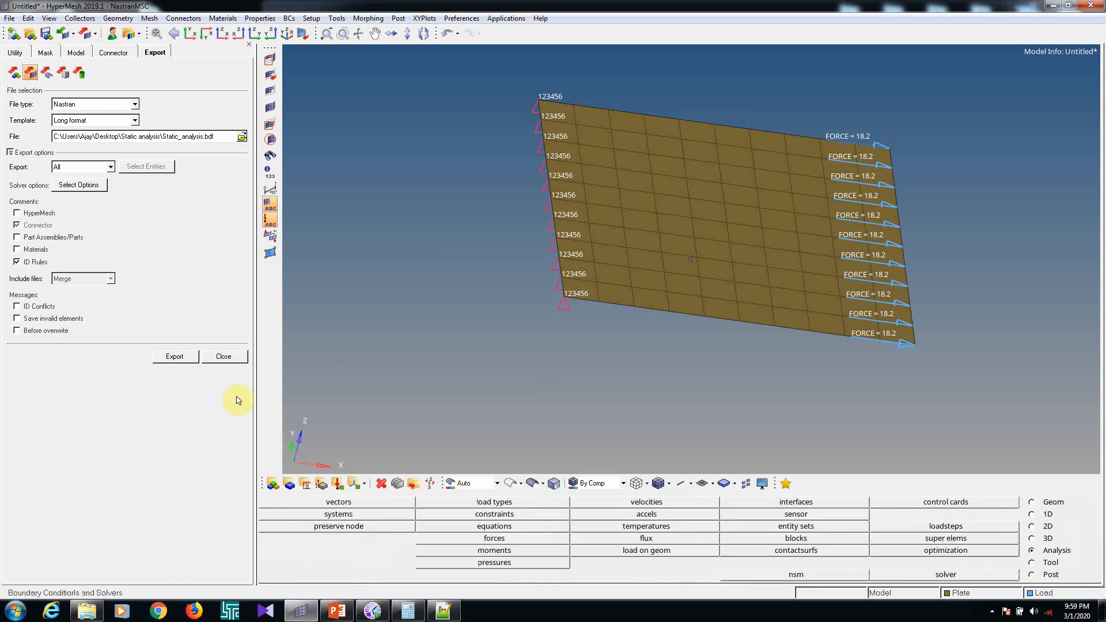
Export the Nastran deck again to Static_analysis.bdf and check its PARAM,POST line in Notepad
click(188, 358)
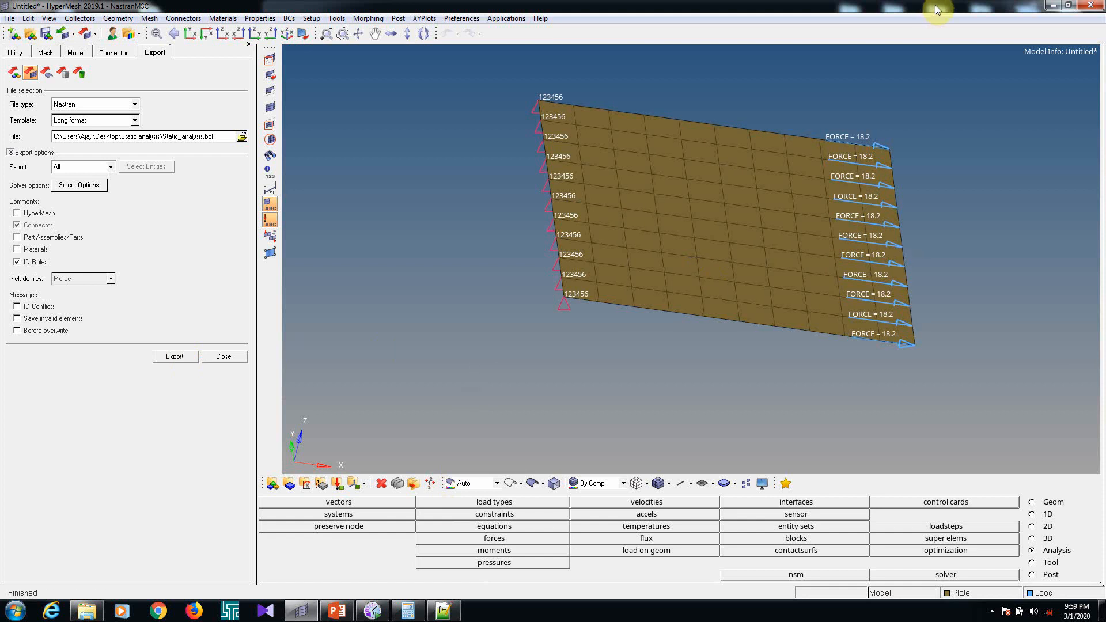
click(1054, 5)
double_click(510, 103)
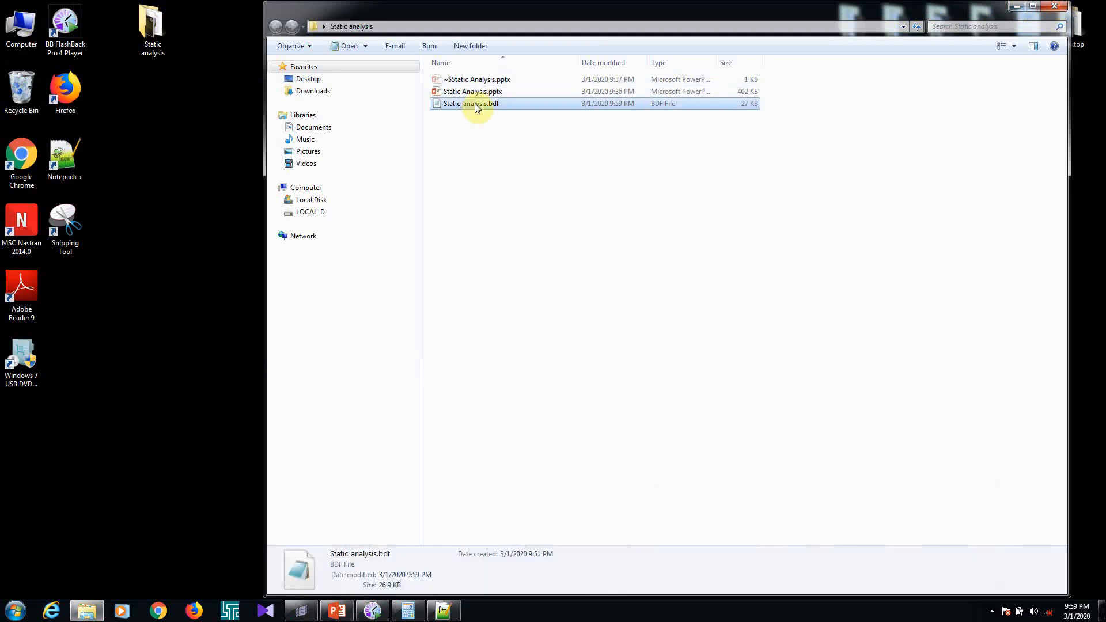
scroll(472, 346, down, 7)
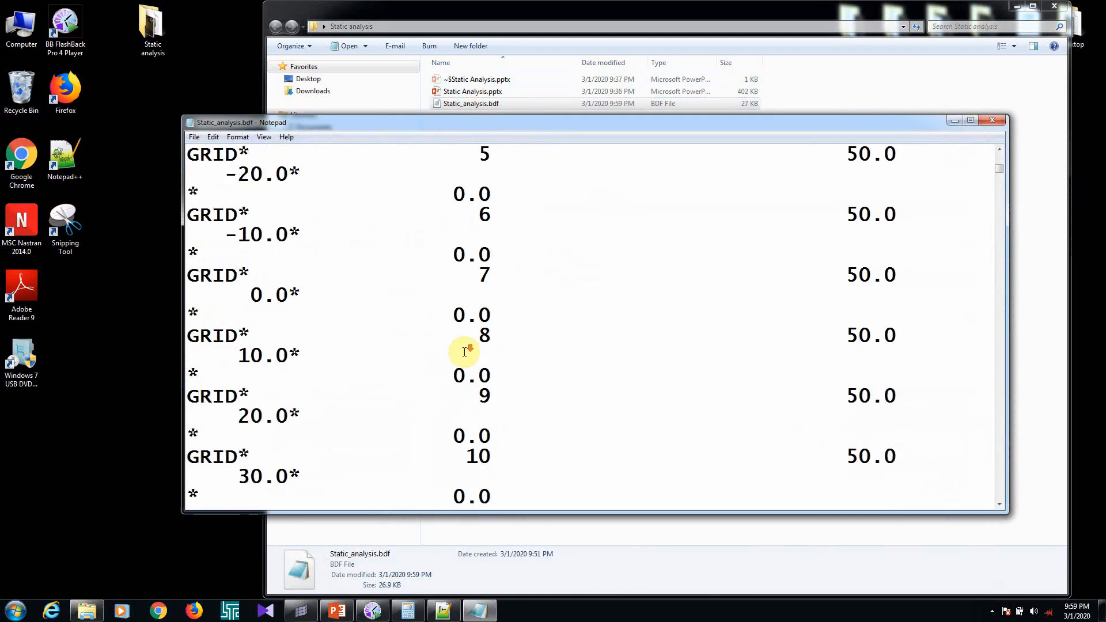
scroll(507, 360, up, 7)
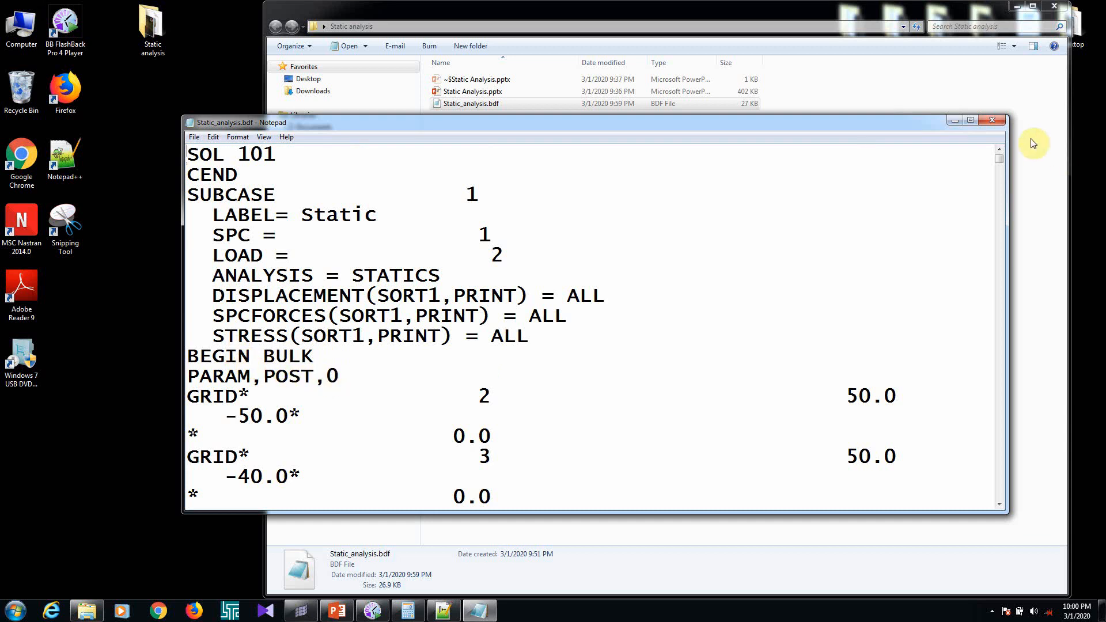
click(992, 119)
click(973, 201)
Start MSC Nastran 2014.0 and run Static_analysis.bdf as the input file
double_click(21, 222)
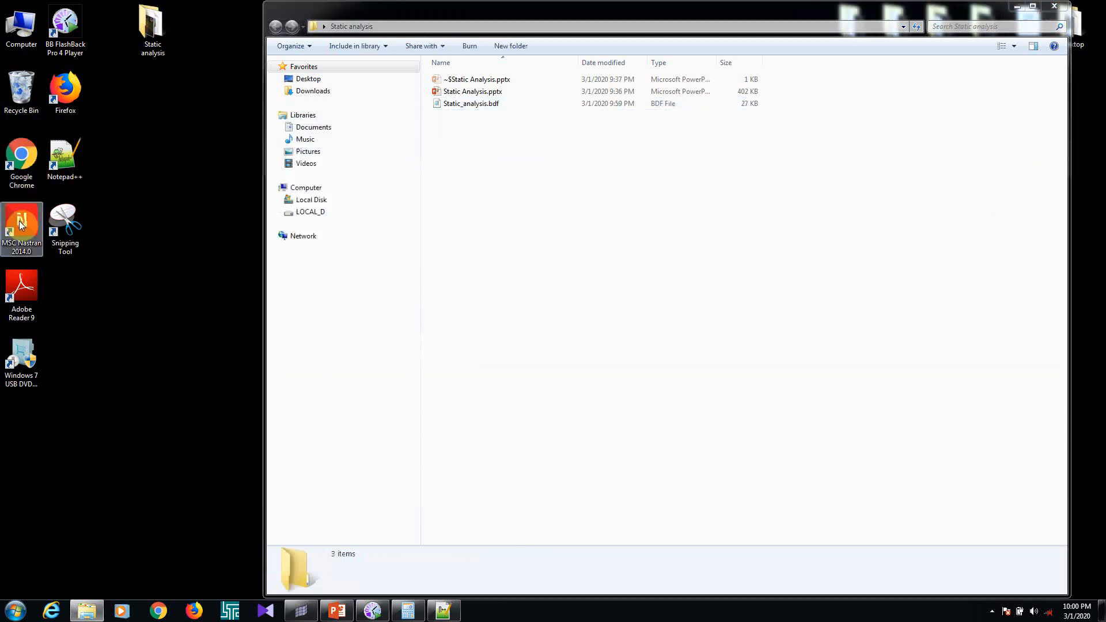
click(396, 188)
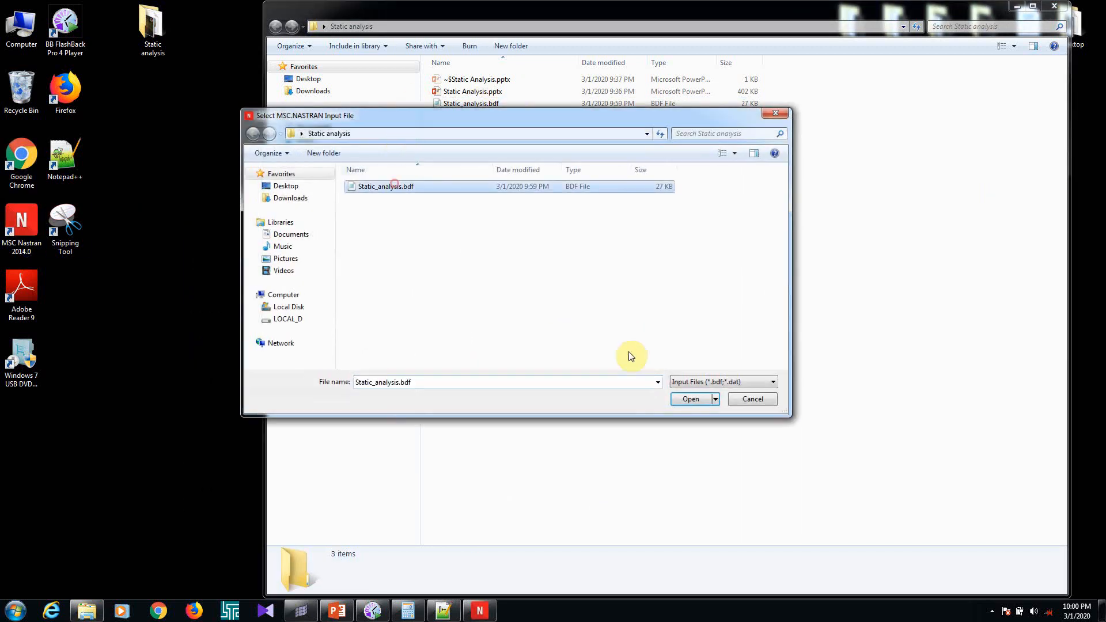
click(691, 399)
click(32, 117)
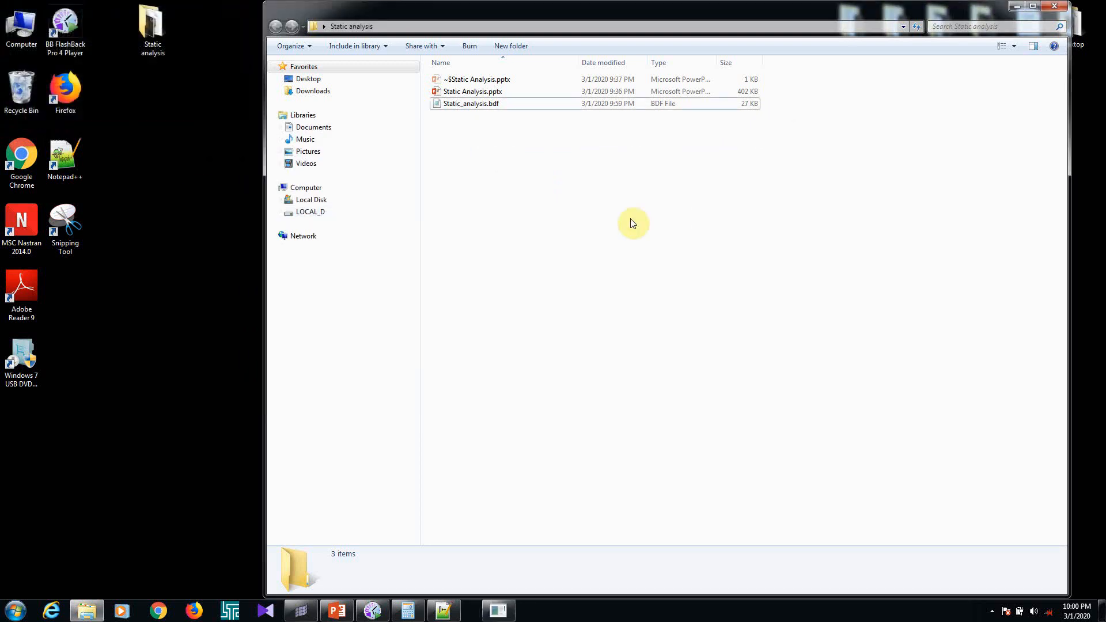
Refresh the Static analysis folder repeatedly to follow the solver's output files, checking for the .xdb result
right_click(582, 219)
click(618, 274)
right_click(606, 273)
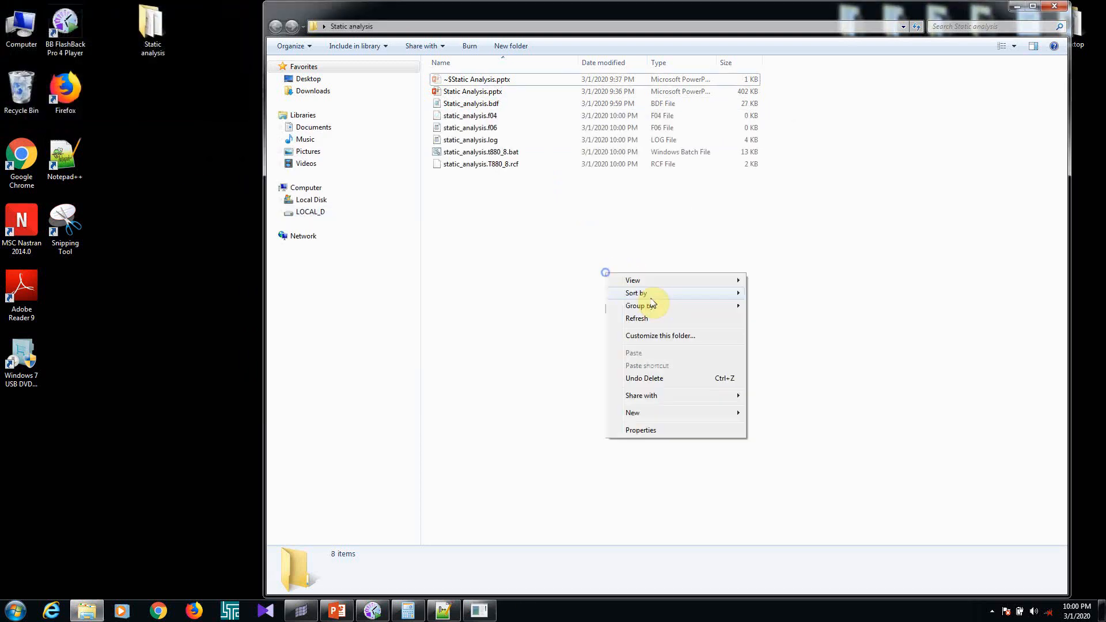
click(634, 317)
right_click(601, 294)
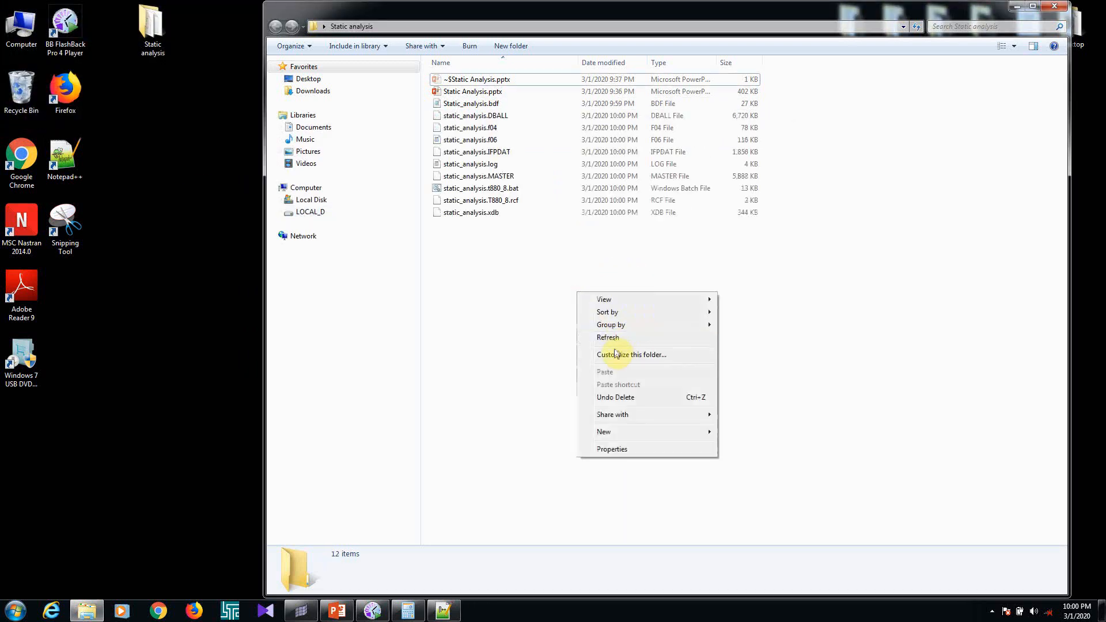
click(612, 338)
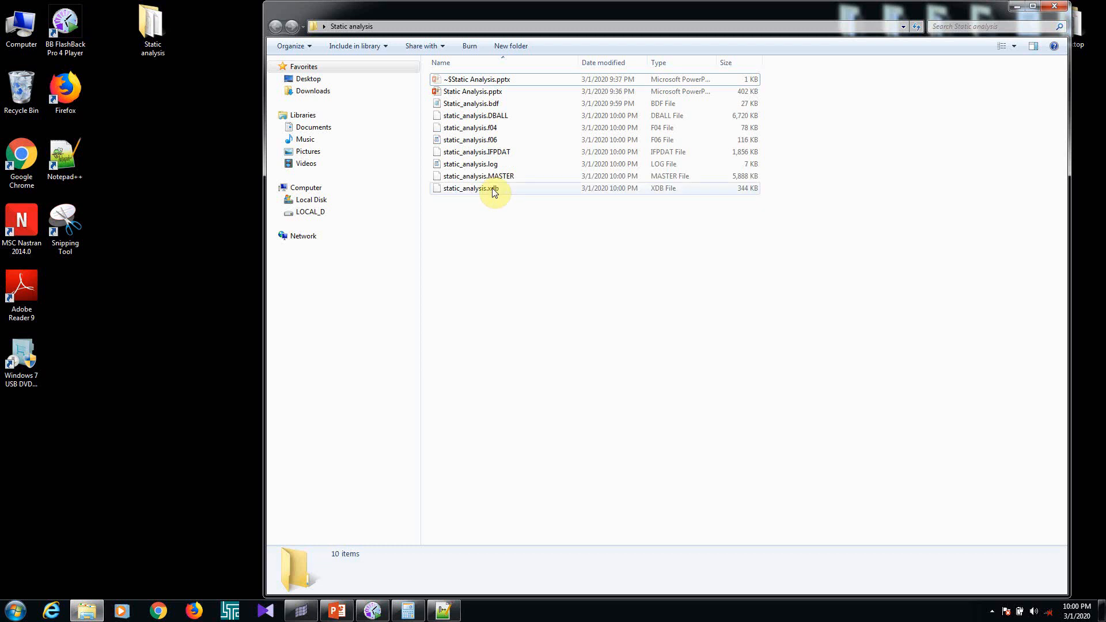
Switch to HyperMesh and launch HyperView from it
click(307, 615)
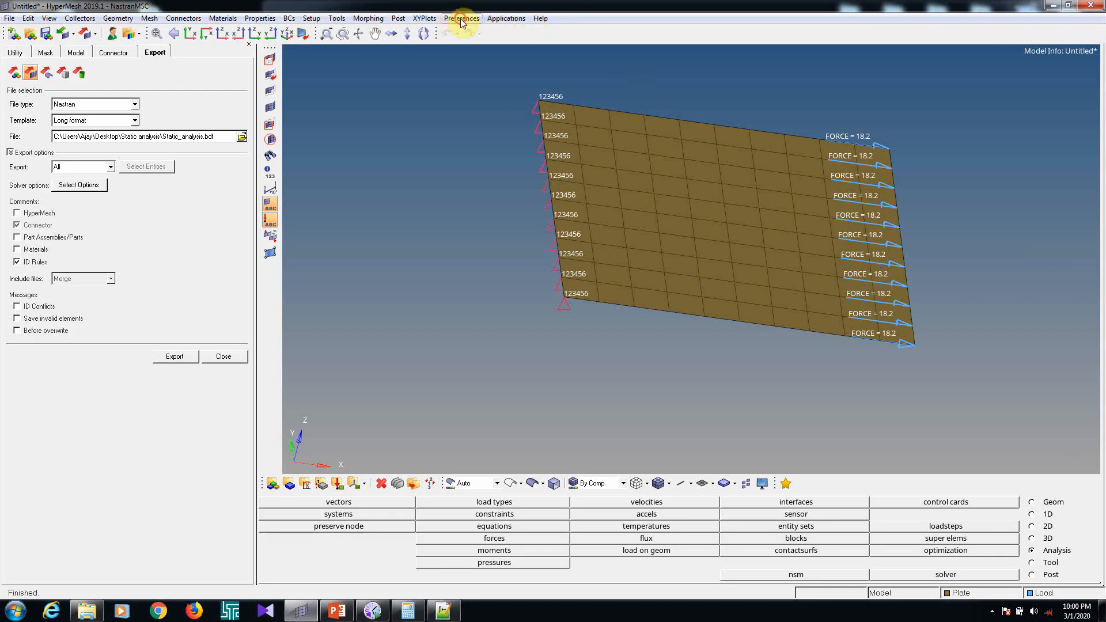
click(462, 18)
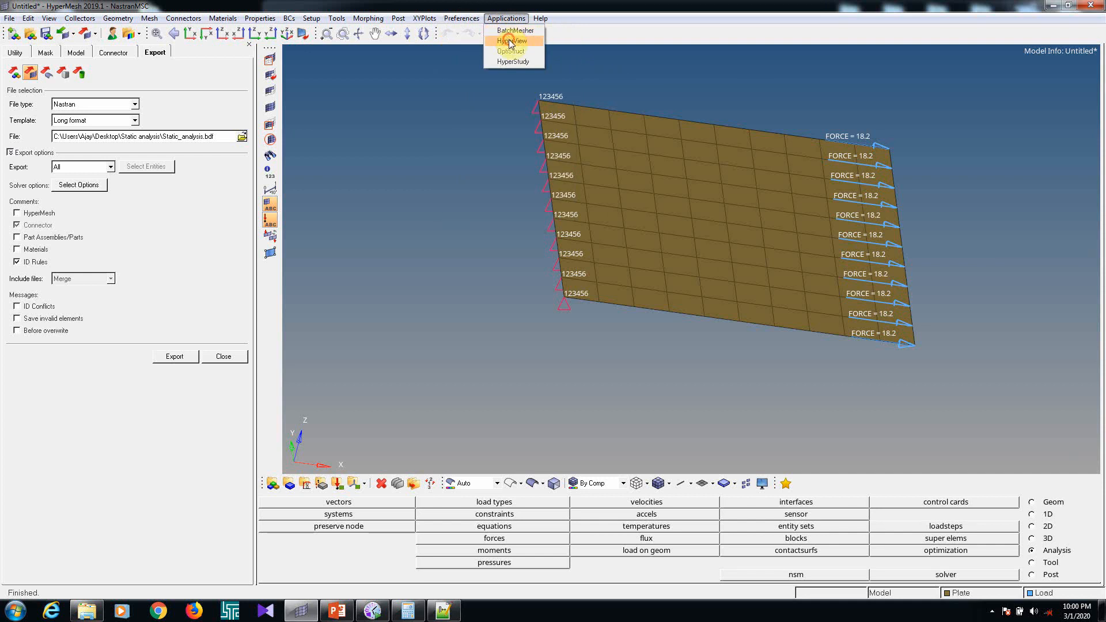
click(510, 41)
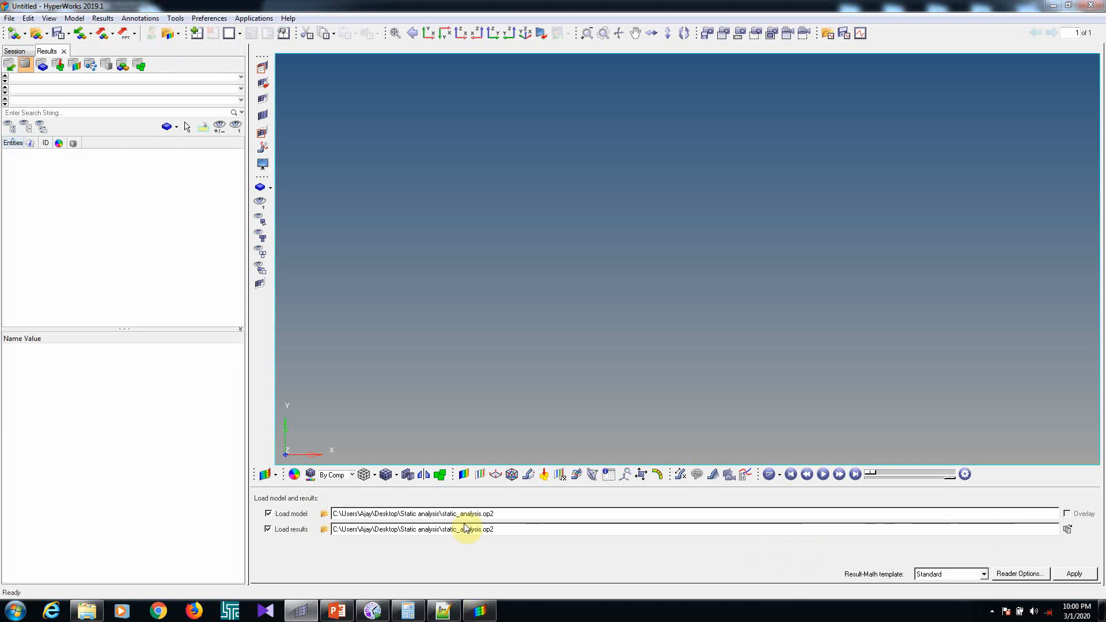
Load static_analysis.xdb as both the model and the results file
click(324, 513)
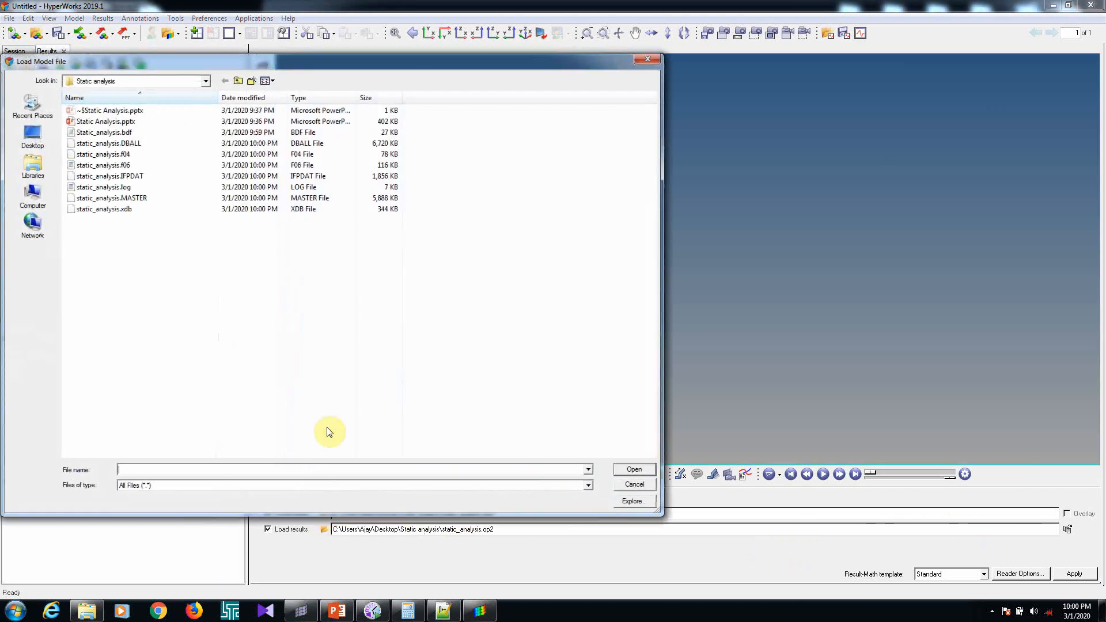
click(162, 211)
click(634, 469)
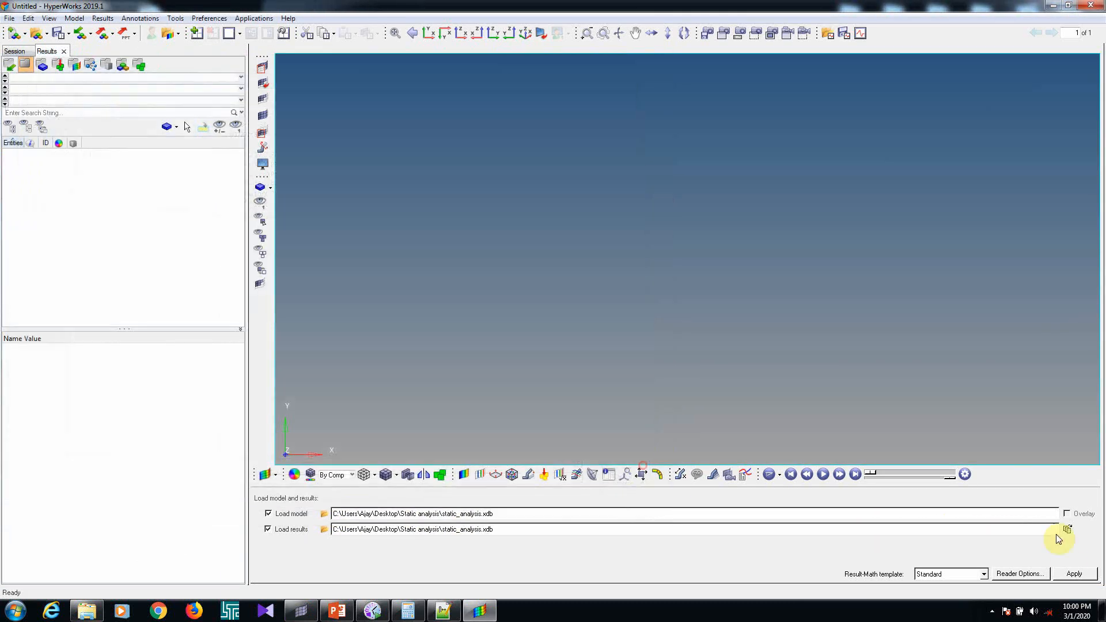
click(1063, 576)
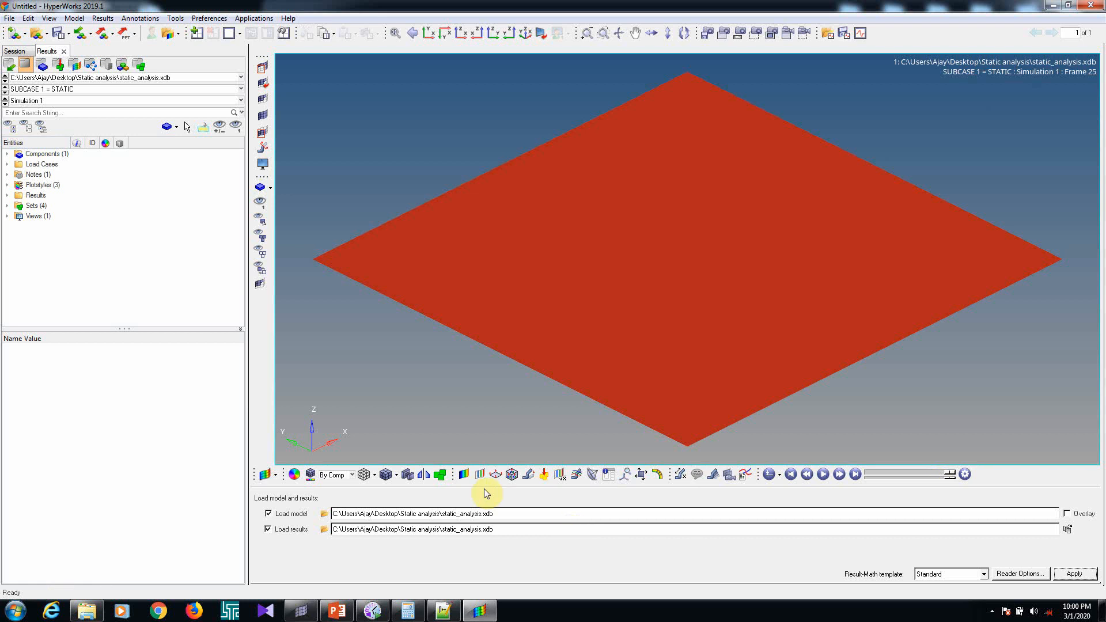
Apply a displacement magnitude contour to all components of the plate and start the animation
click(464, 475)
click(579, 573)
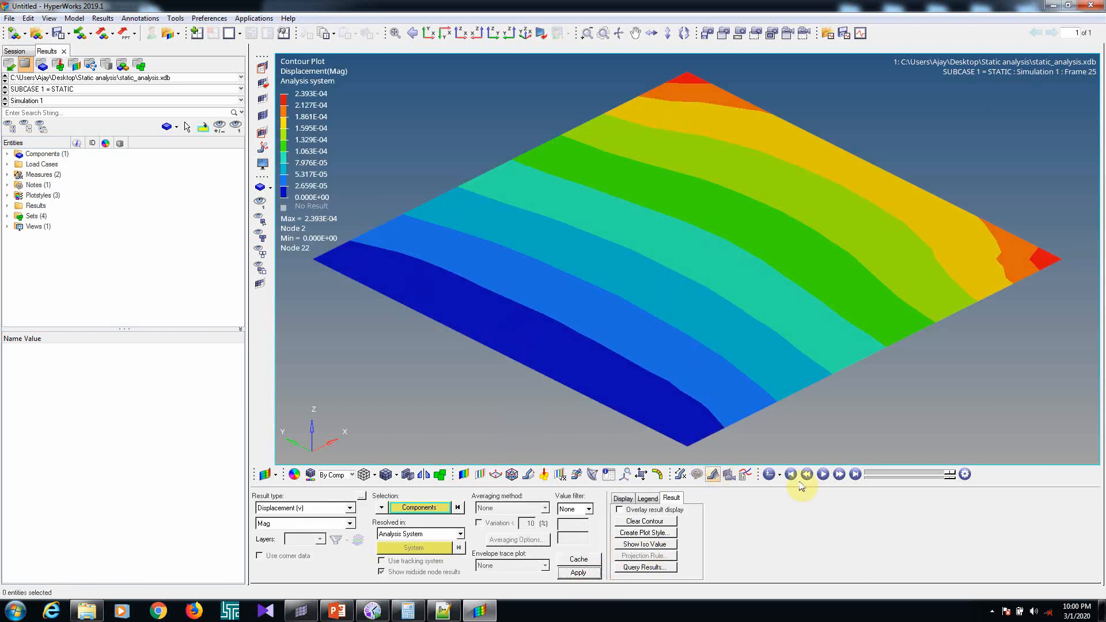
click(823, 474)
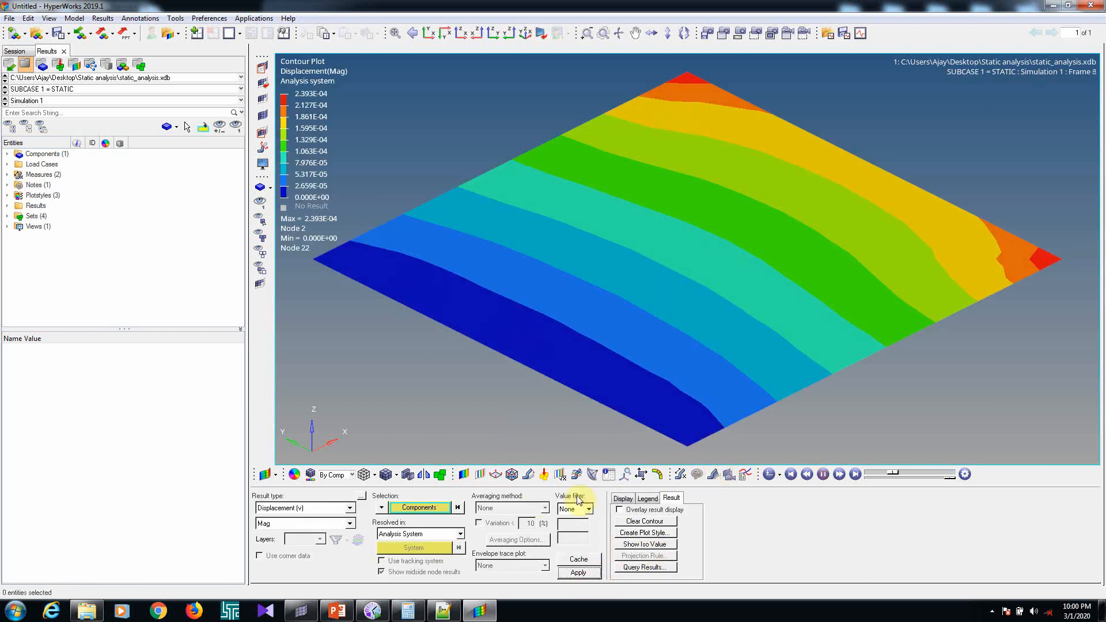
Set the deformed shape's uniform scale factor to 10000 for the animated displacement result
click(527, 475)
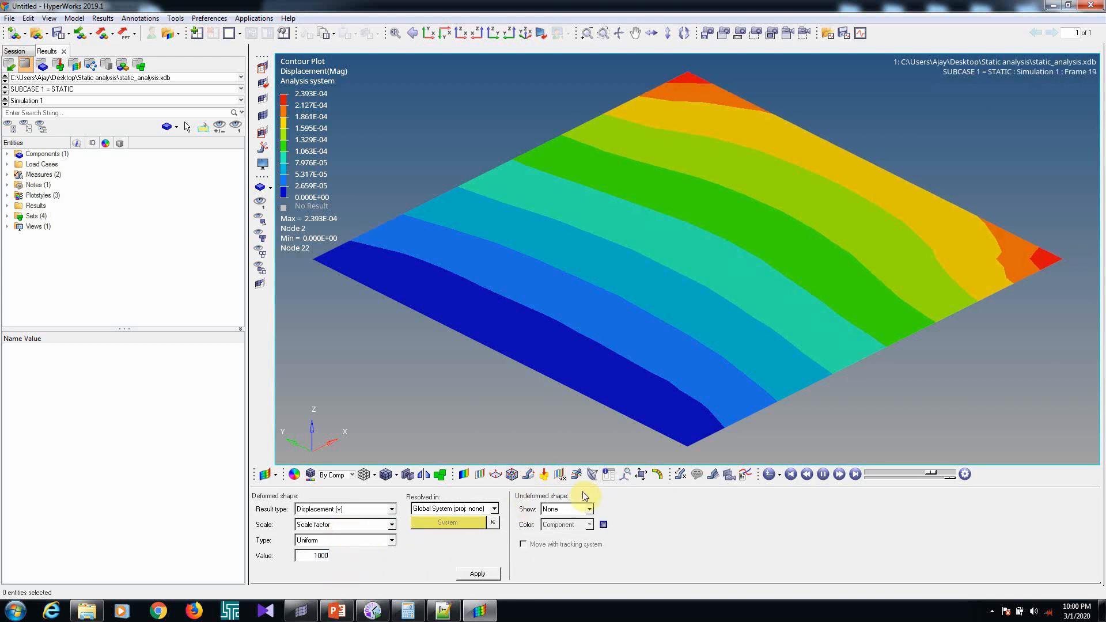
click(790, 474)
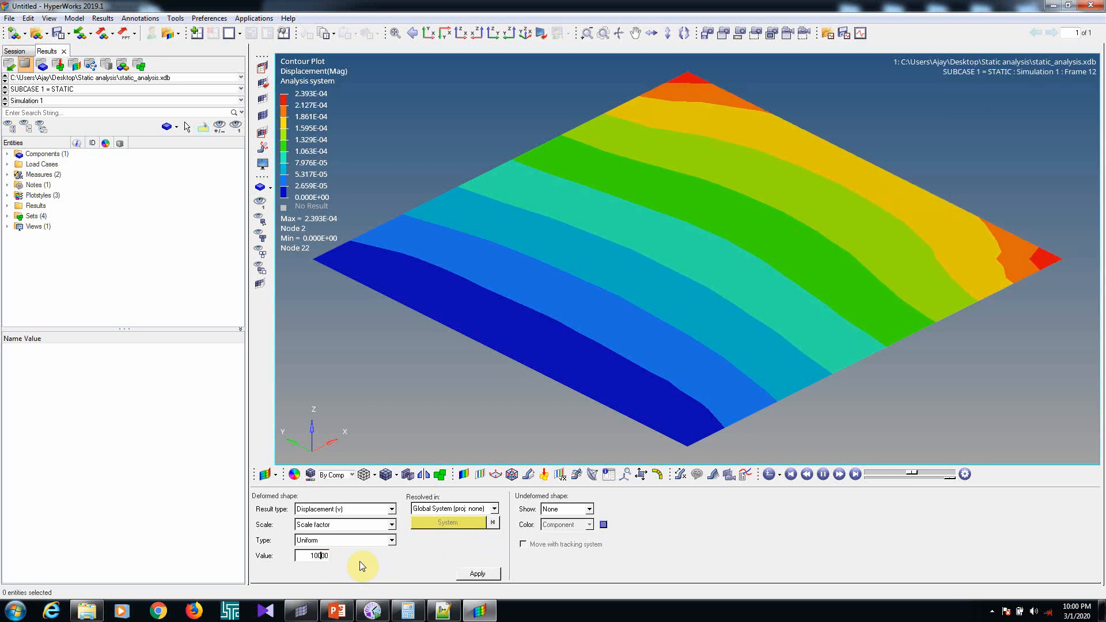
Show the mesh lines on the plate and apply a von Mises stress contour with layers set to Max
click(387, 475)
click(340, 510)
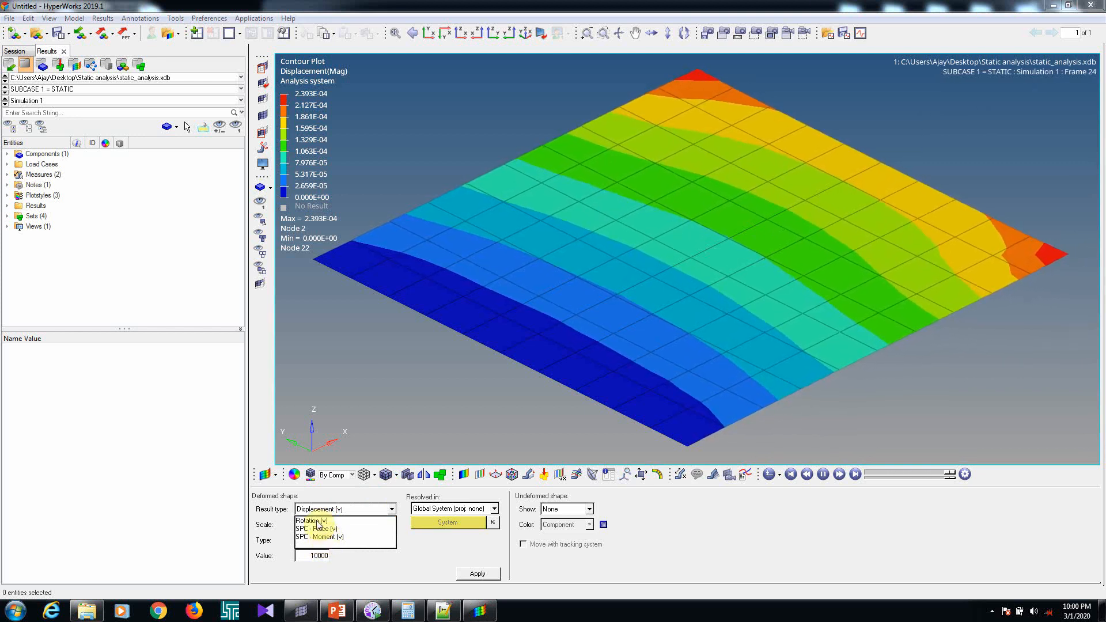
click(356, 428)
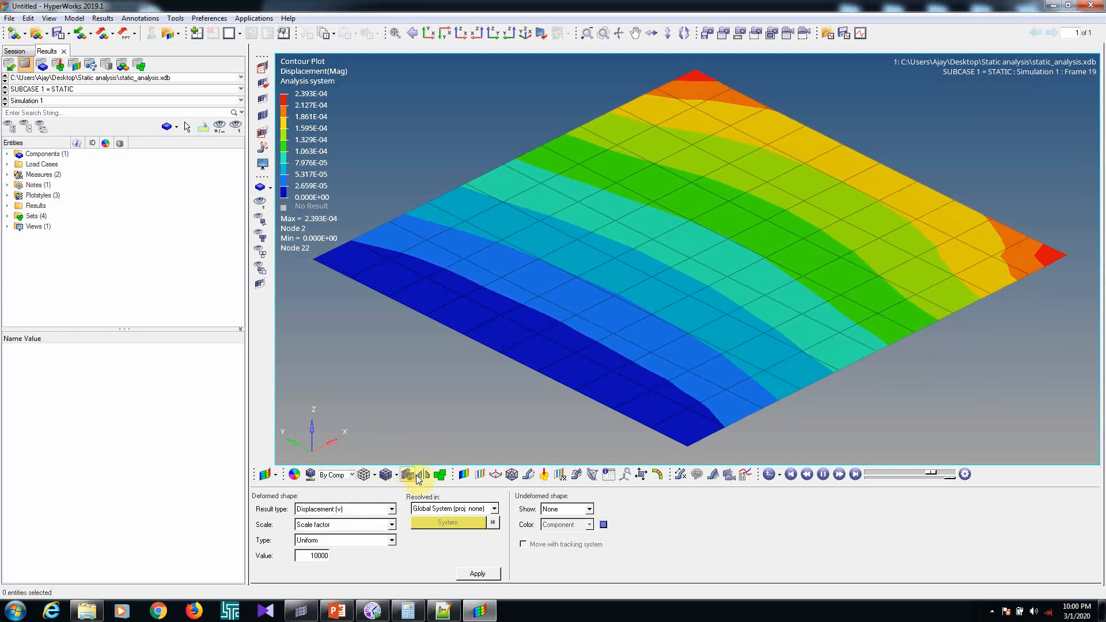
click(464, 474)
click(317, 510)
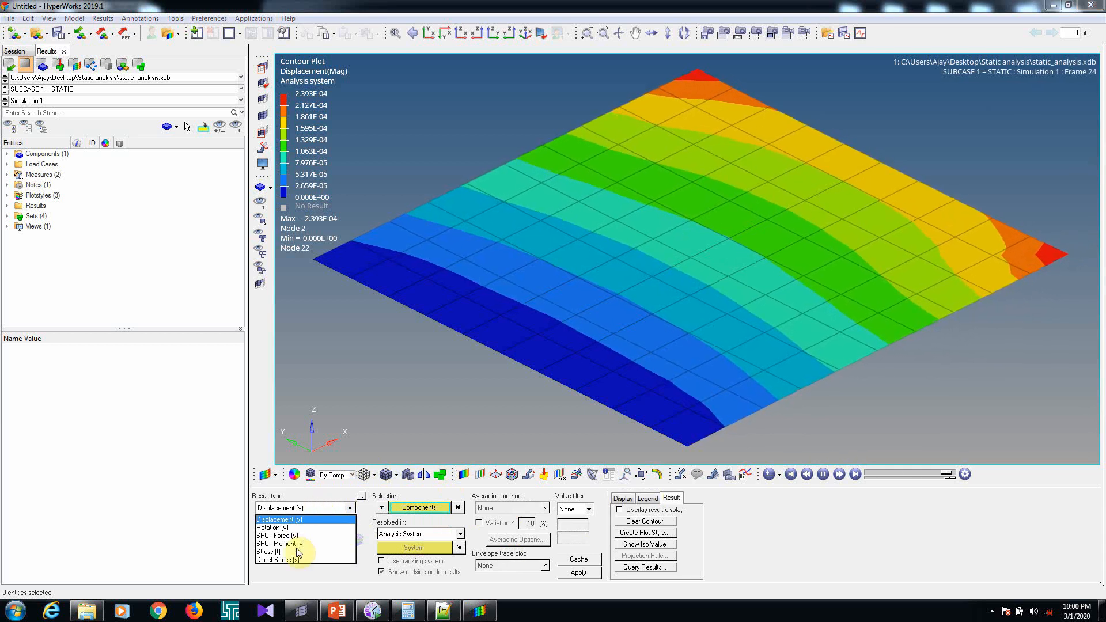
click(270, 544)
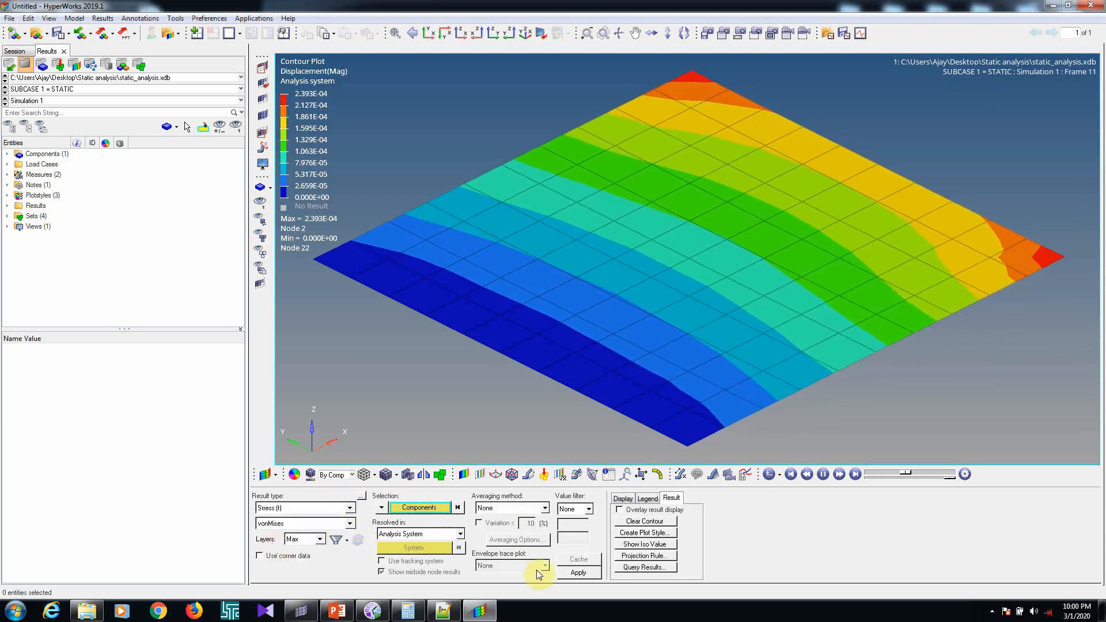
click(572, 573)
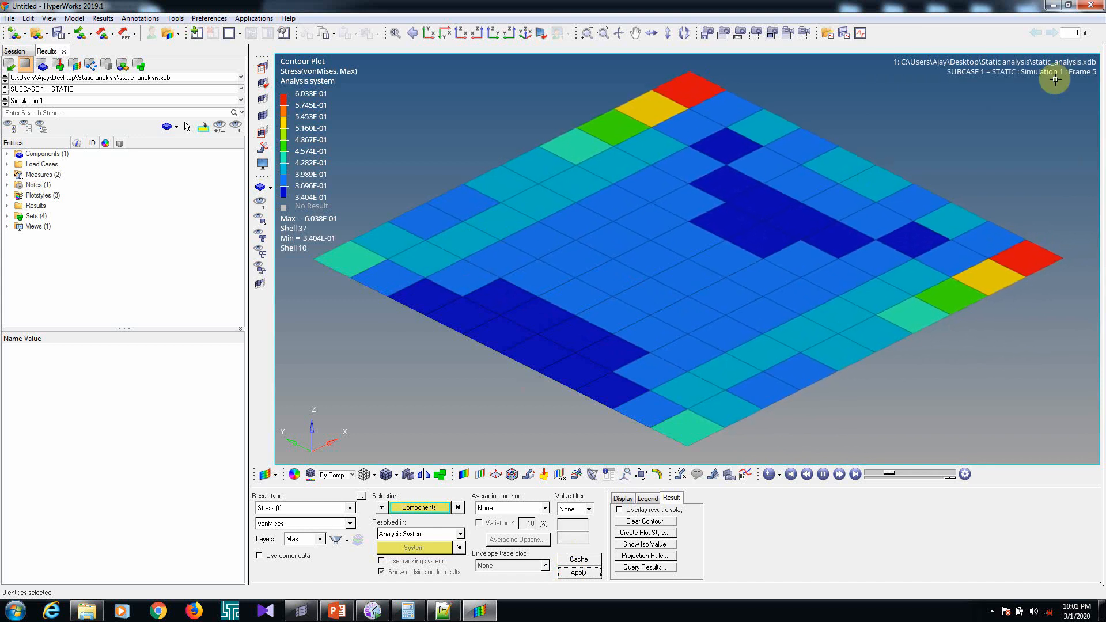
Switch to HyperMesh and examine the output format of the Static load step's displacement, SPC force and stress requests
click(1054, 7)
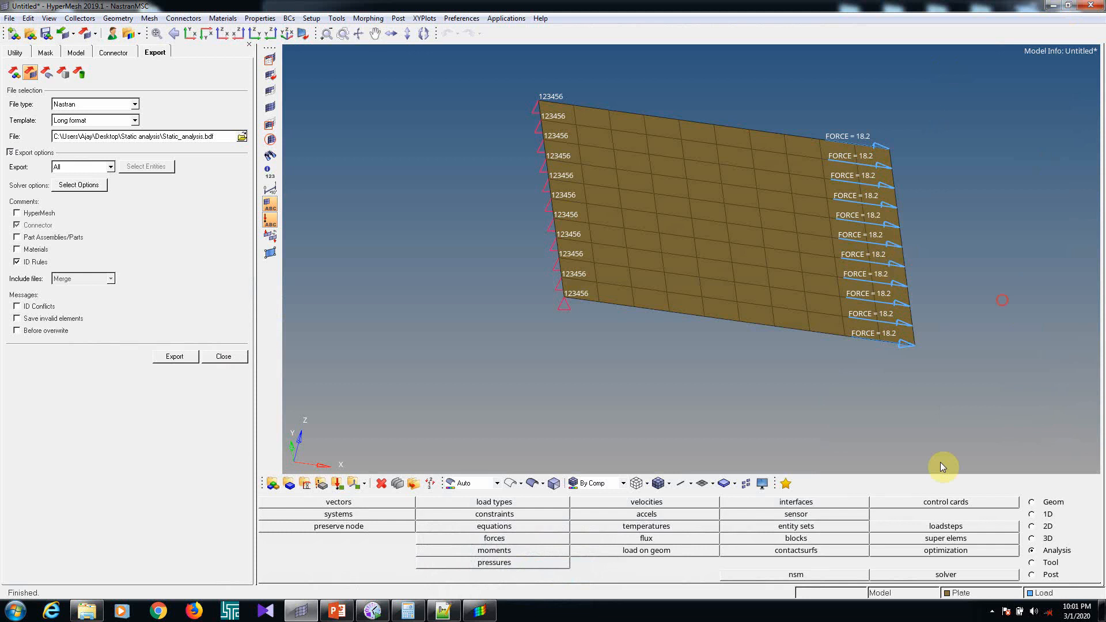
click(921, 527)
click(1067, 514)
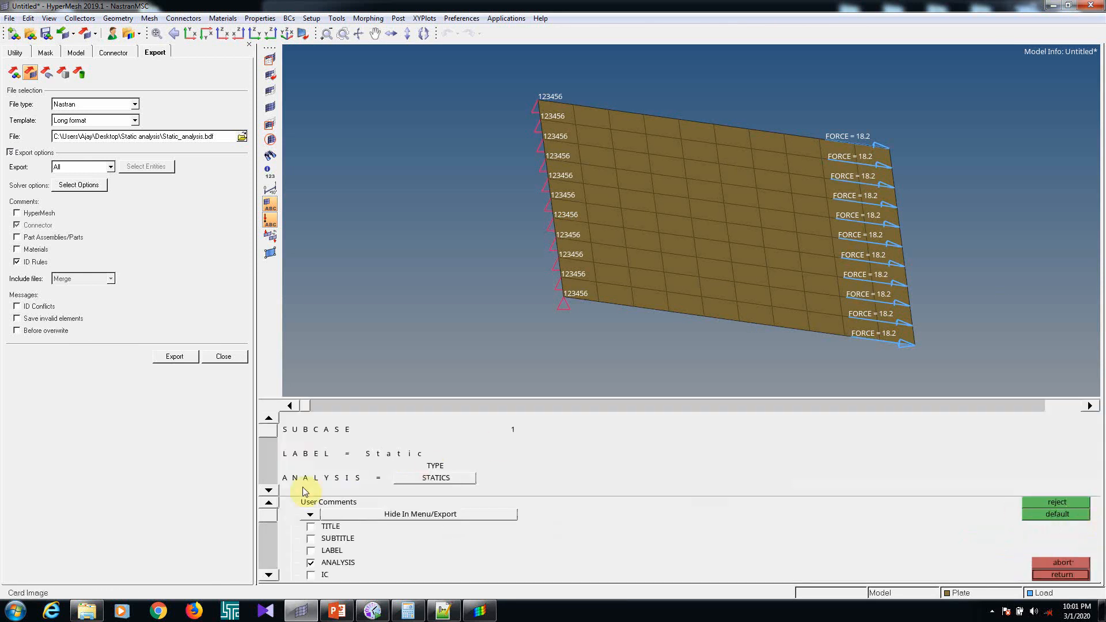
scroll(275, 497, down, 3)
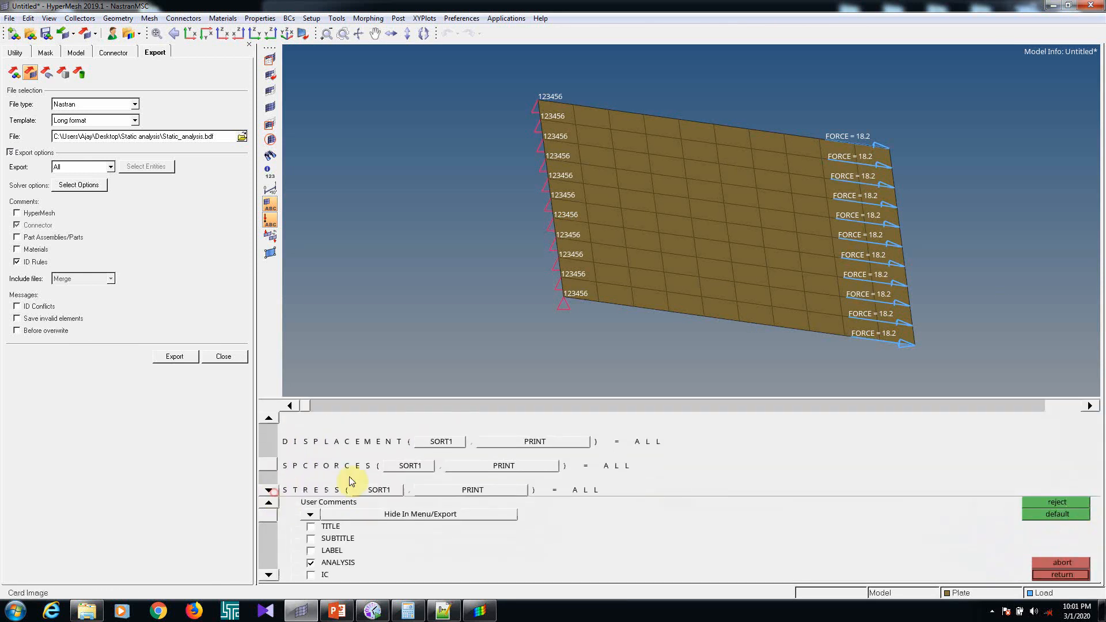
Open static_analysis.f06 from the Static analysis folder in Notepad++, reloading it but not Static_analysis.bdf, and close the Find dialog
click(1051, 7)
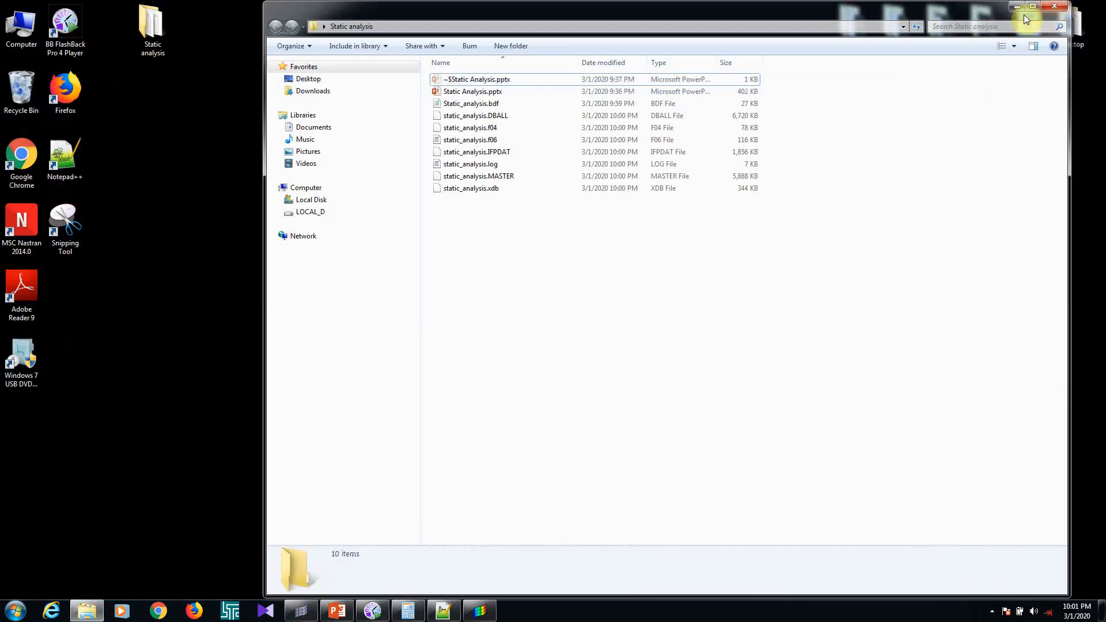
right_click(478, 144)
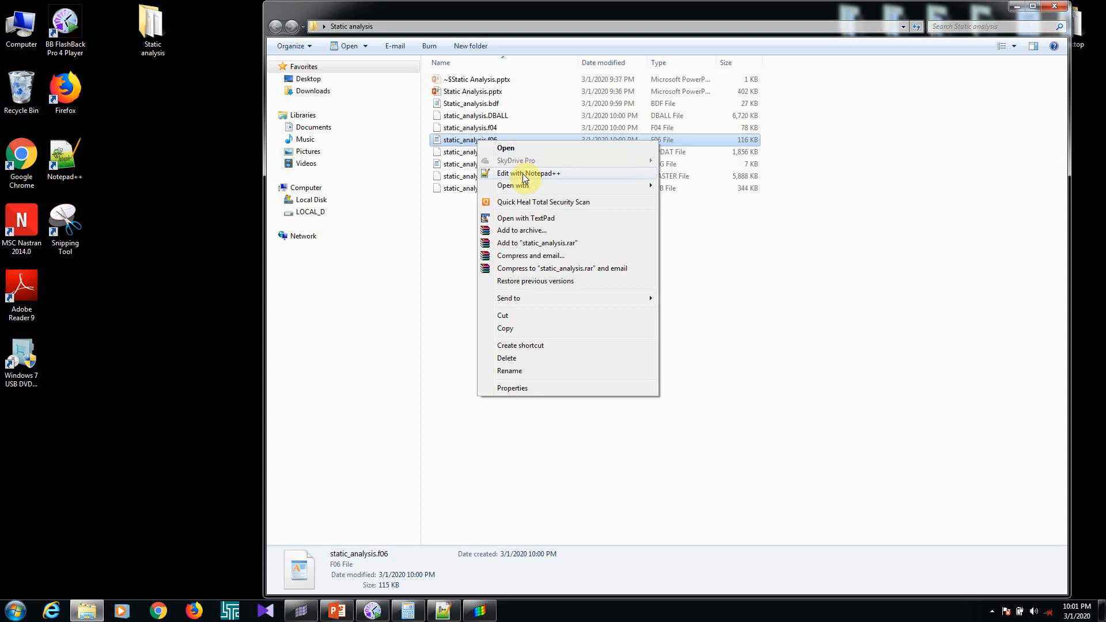
click(524, 175)
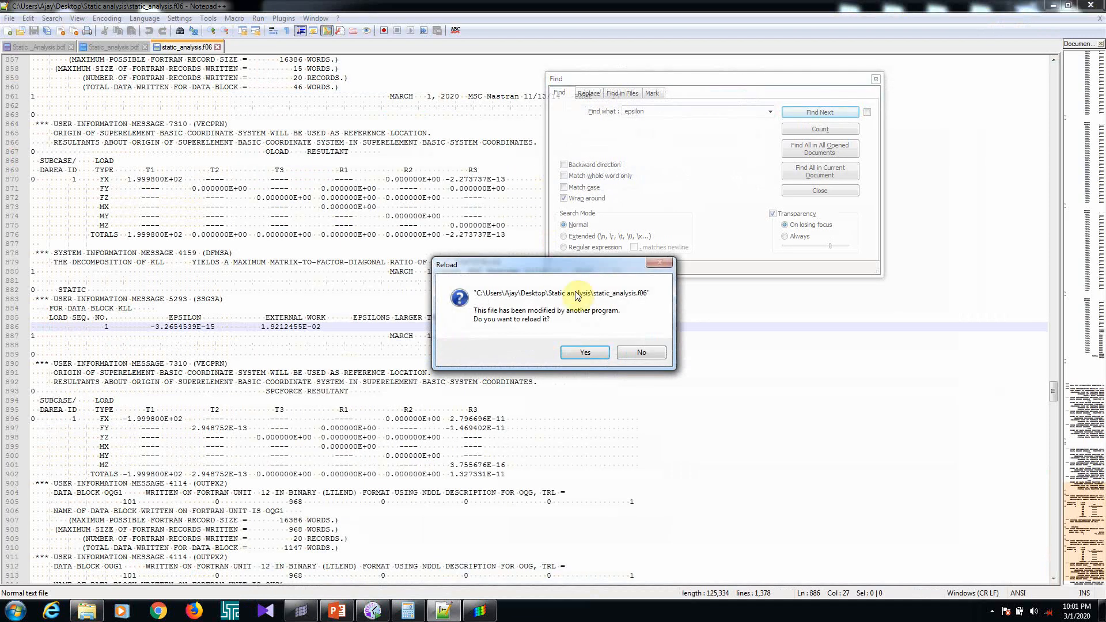
click(590, 351)
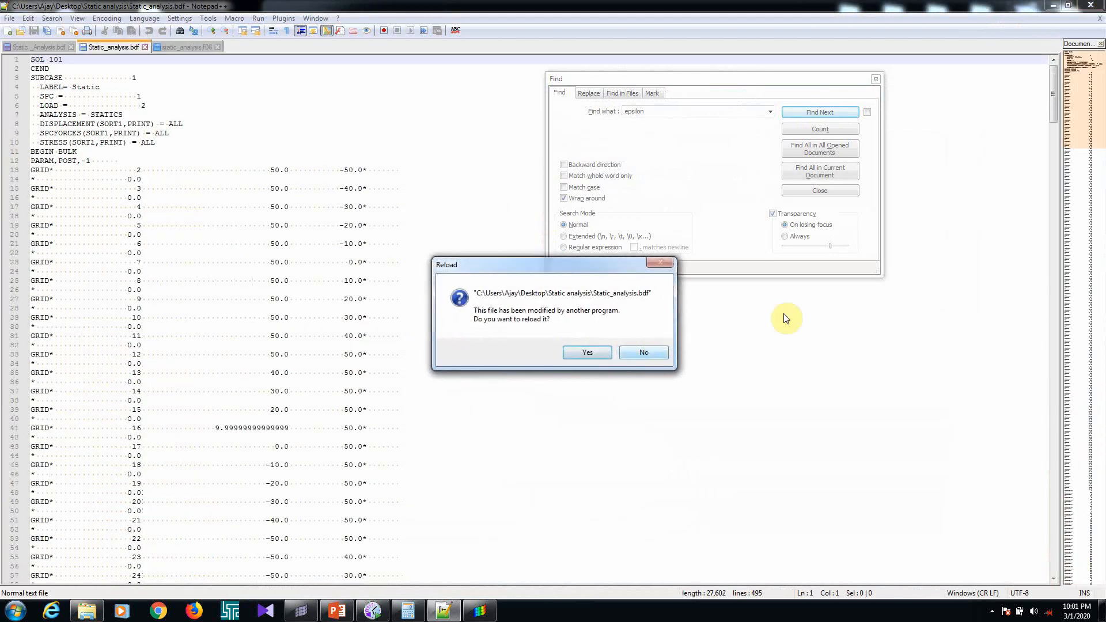
click(653, 357)
click(876, 79)
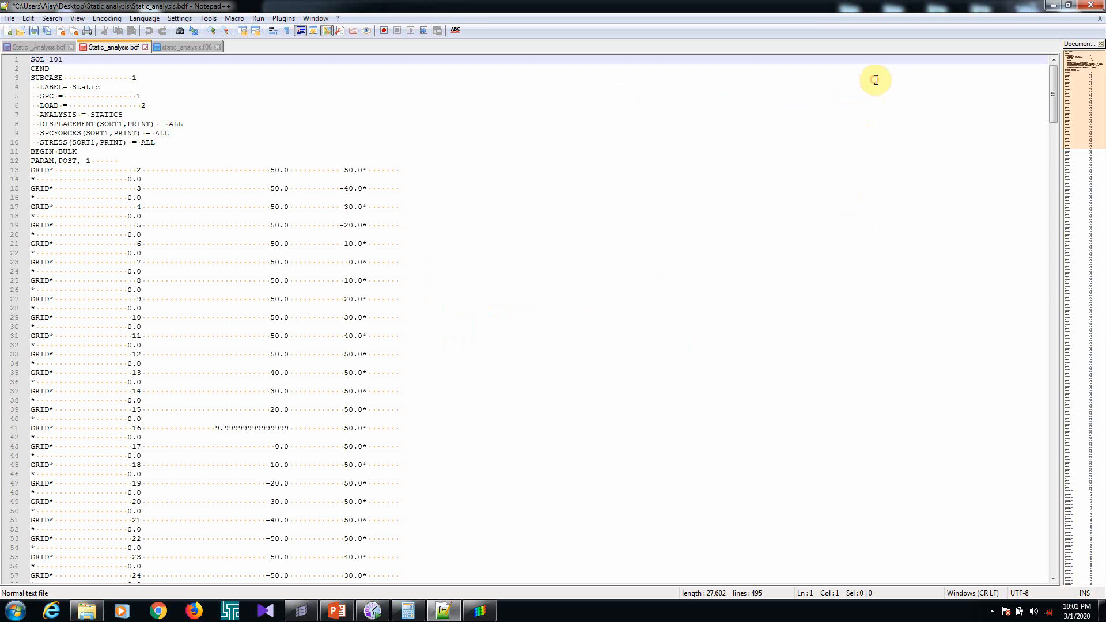
click(206, 46)
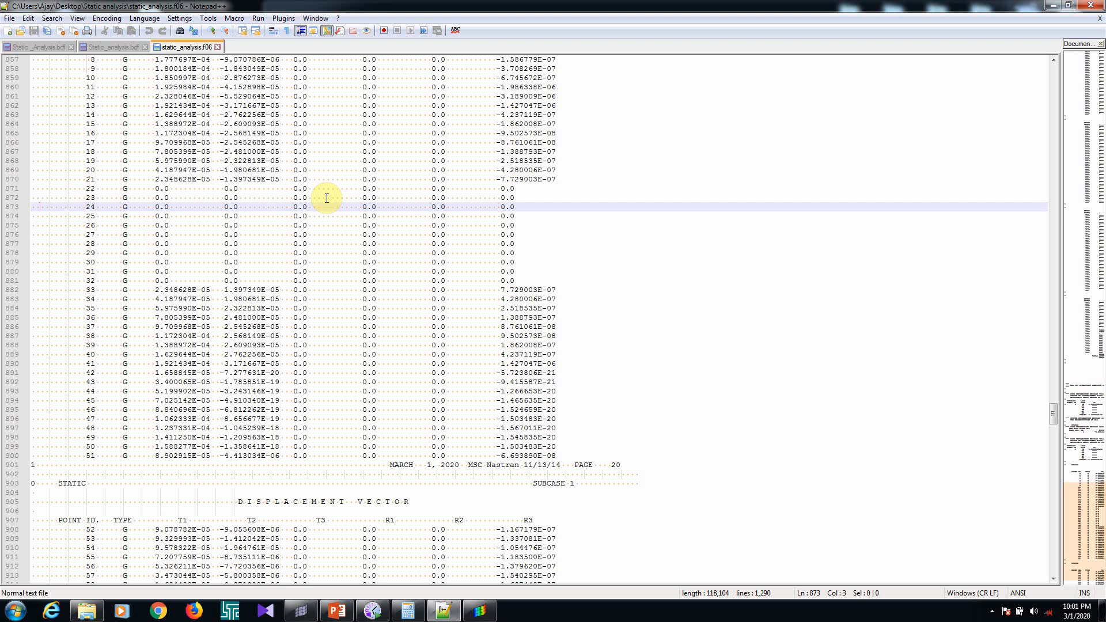
Examine the displacement vector table for subcase 1 in static_analysis.f06
scroll(295, 455, down, 3)
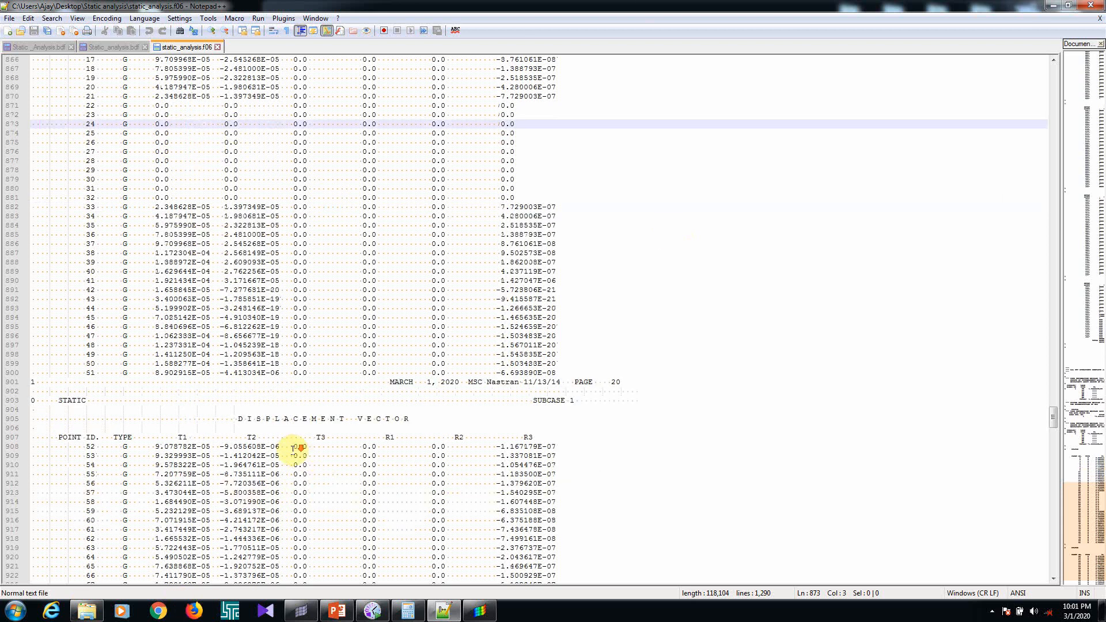
scroll(295, 448, down, 4)
drag(229, 309, 416, 312)
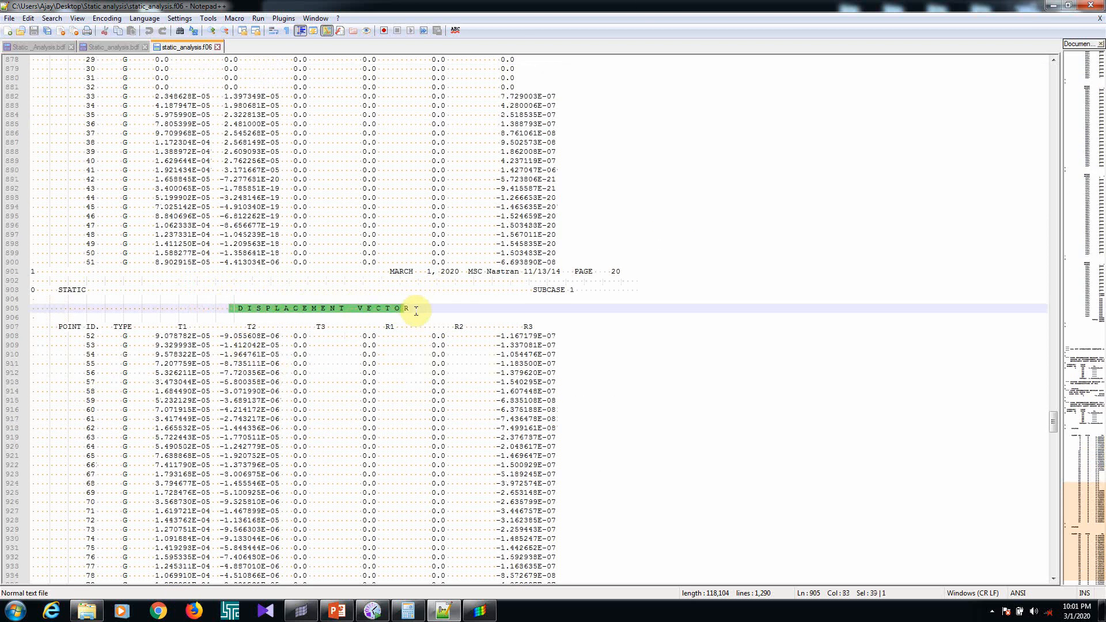
scroll(242, 340, down, 3)
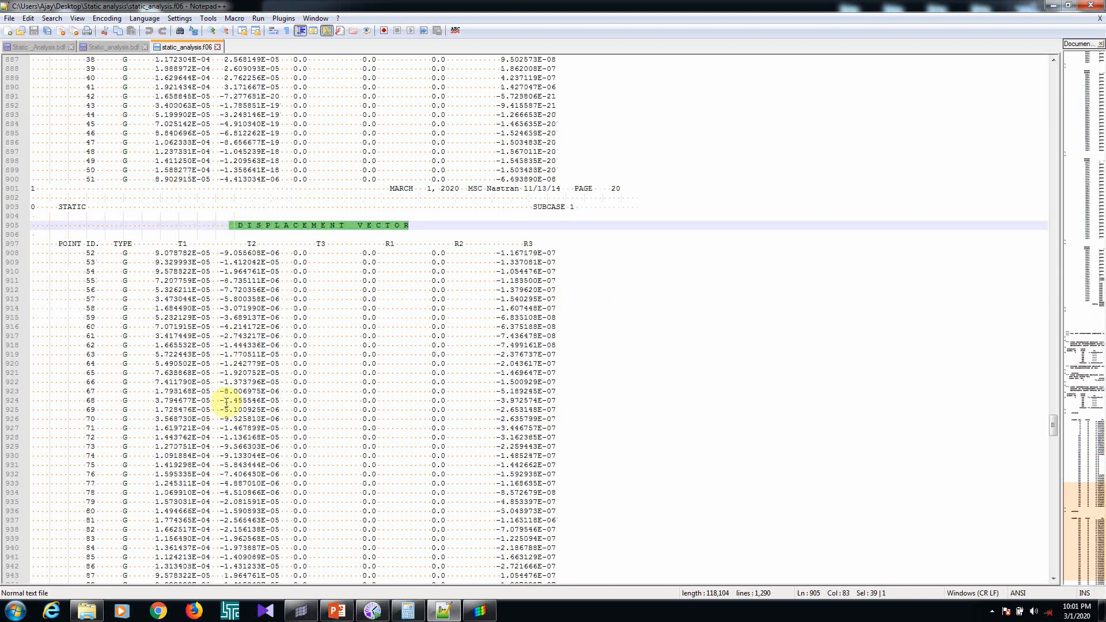
scroll(344, 268, down, 5)
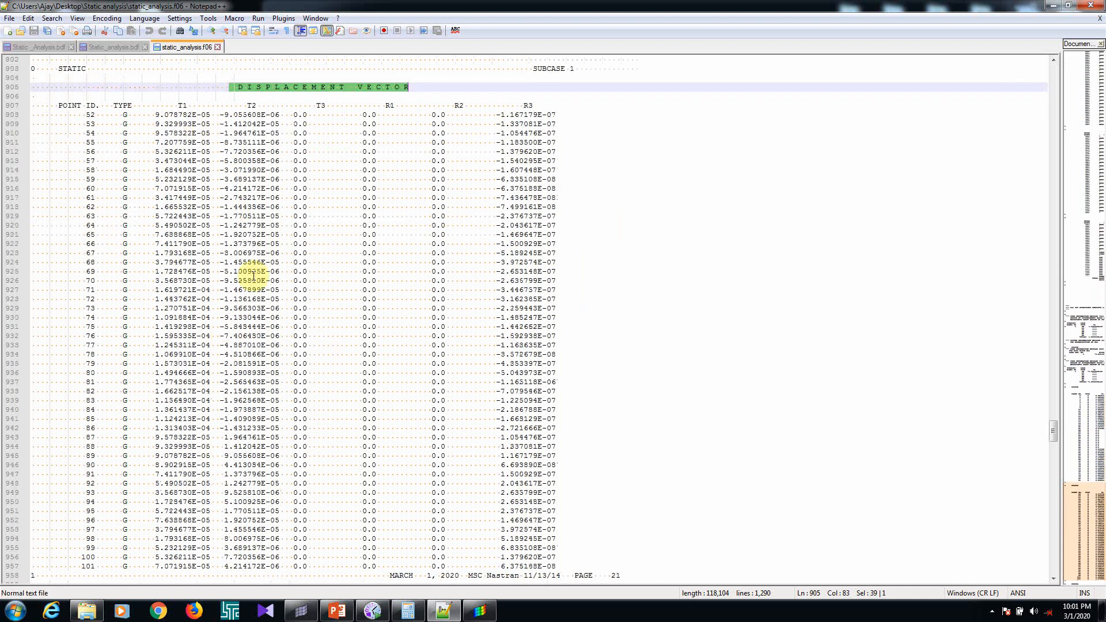
Close the F06 file and both BDF files without saving changes, and exit Notepad++
click(219, 47)
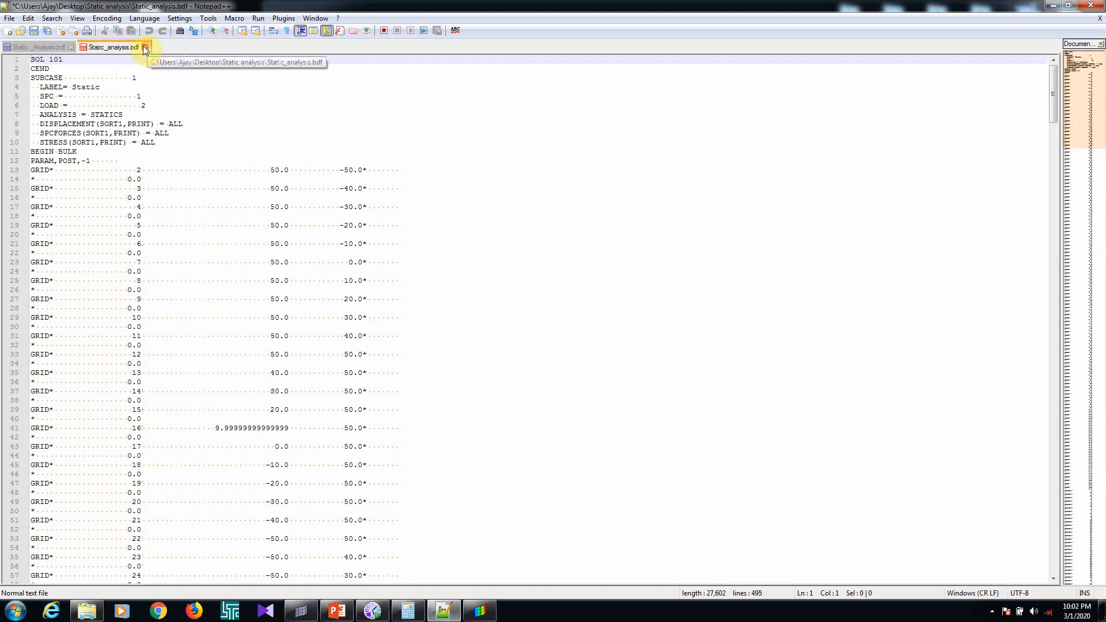
click(145, 47)
click(602, 343)
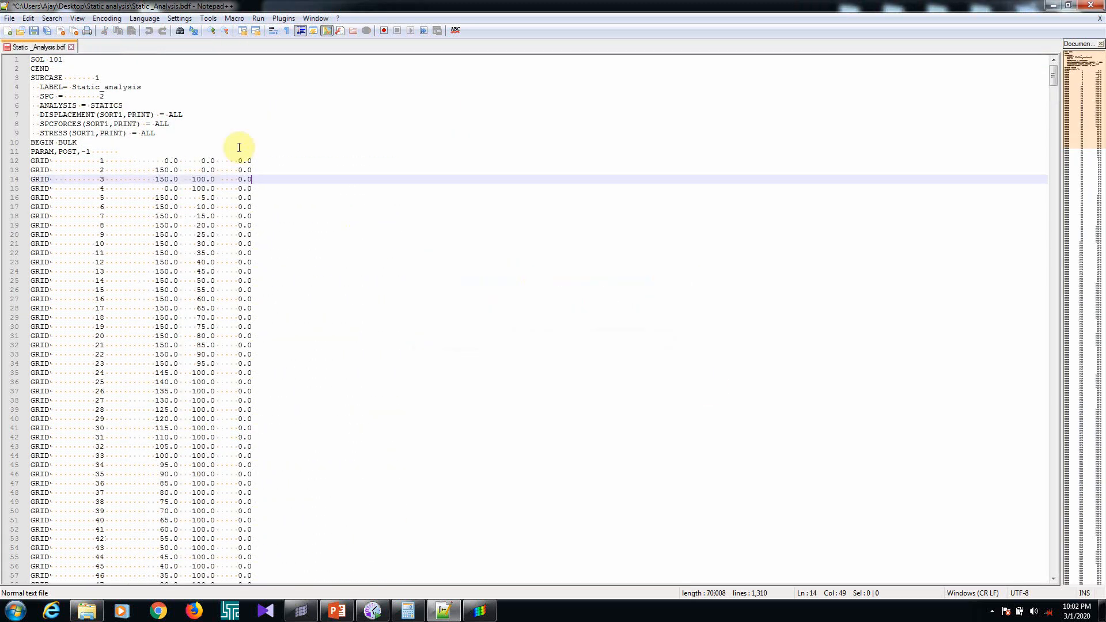
click(72, 47)
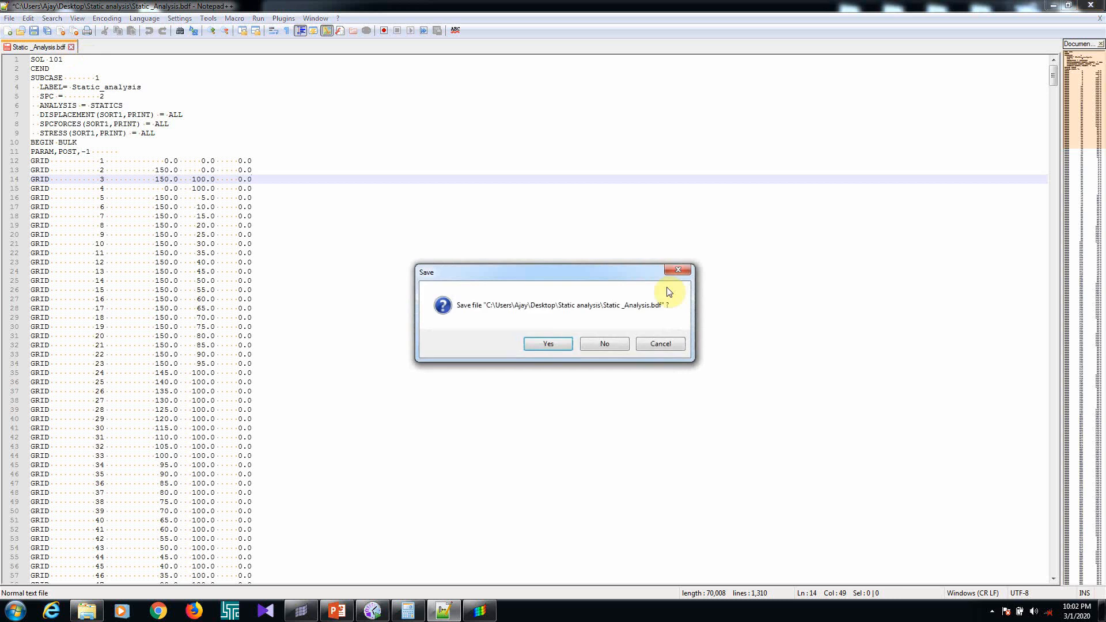
click(602, 350)
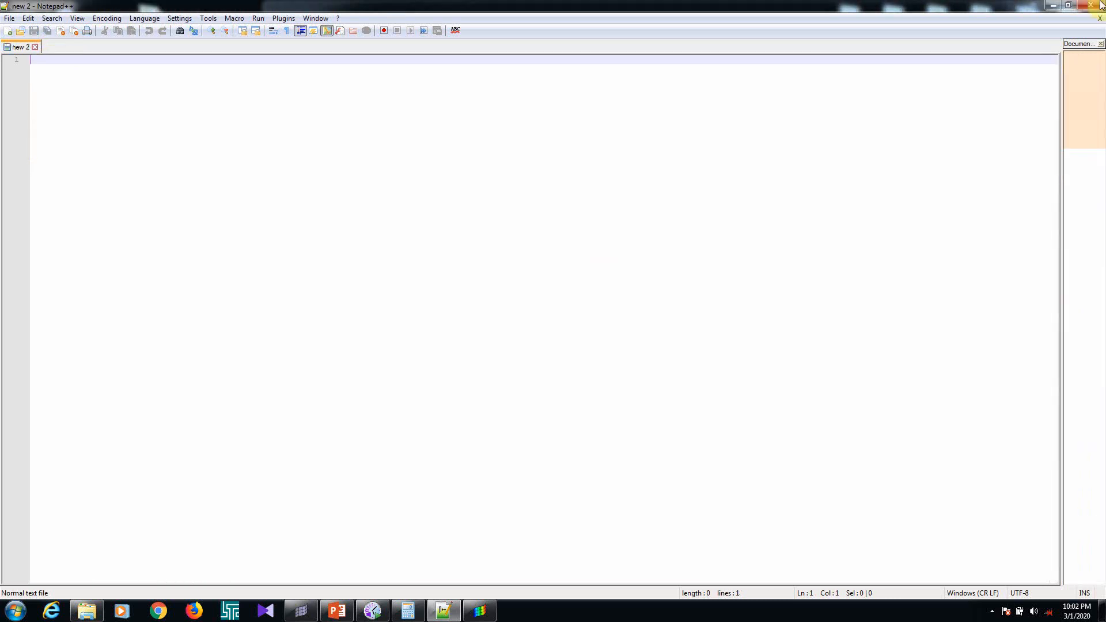
click(1094, 9)
Delete the previous run's DBALL, F04, F06, IFPDAT, LOG and MASTER files from the Static analysis folder, skipping static_analysis.xdb
click(383, 338)
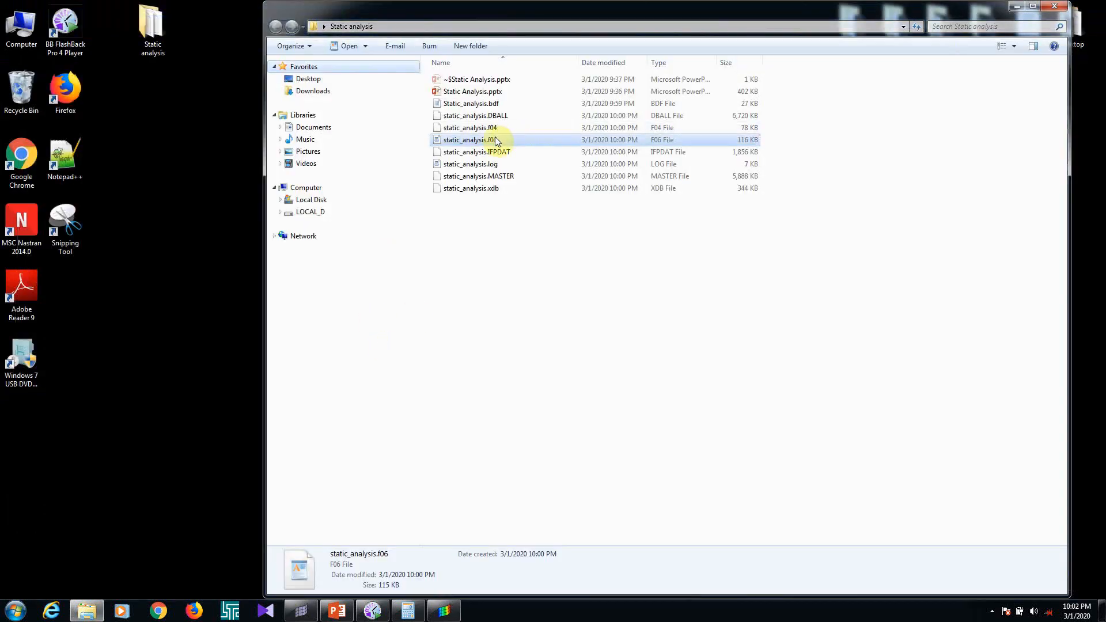
click(493, 106)
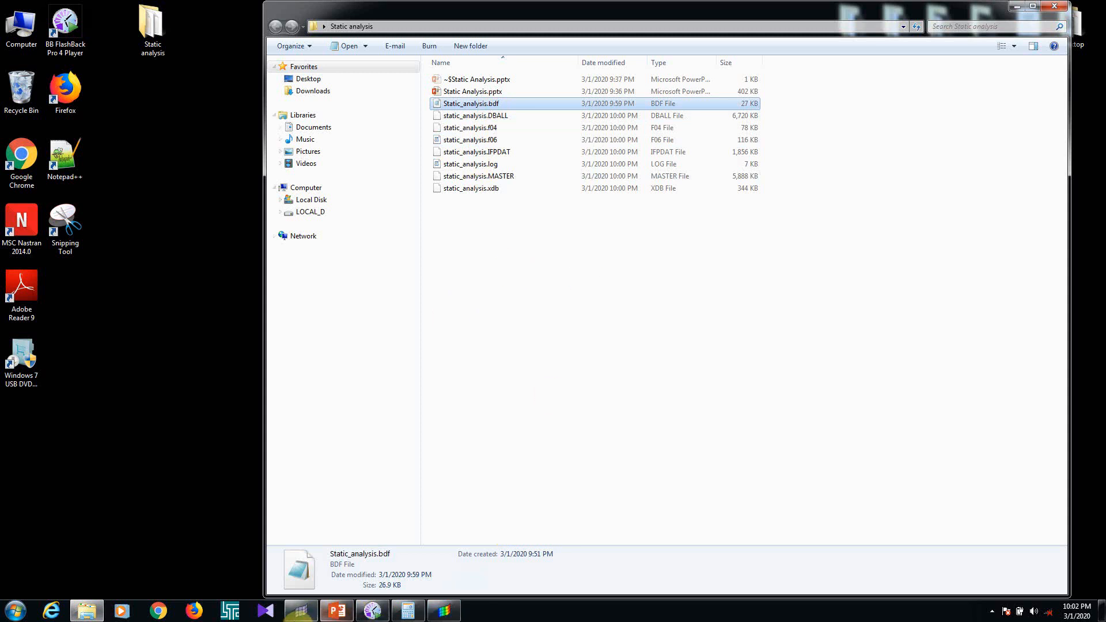
drag(452, 251, 516, 112)
key(Delete)
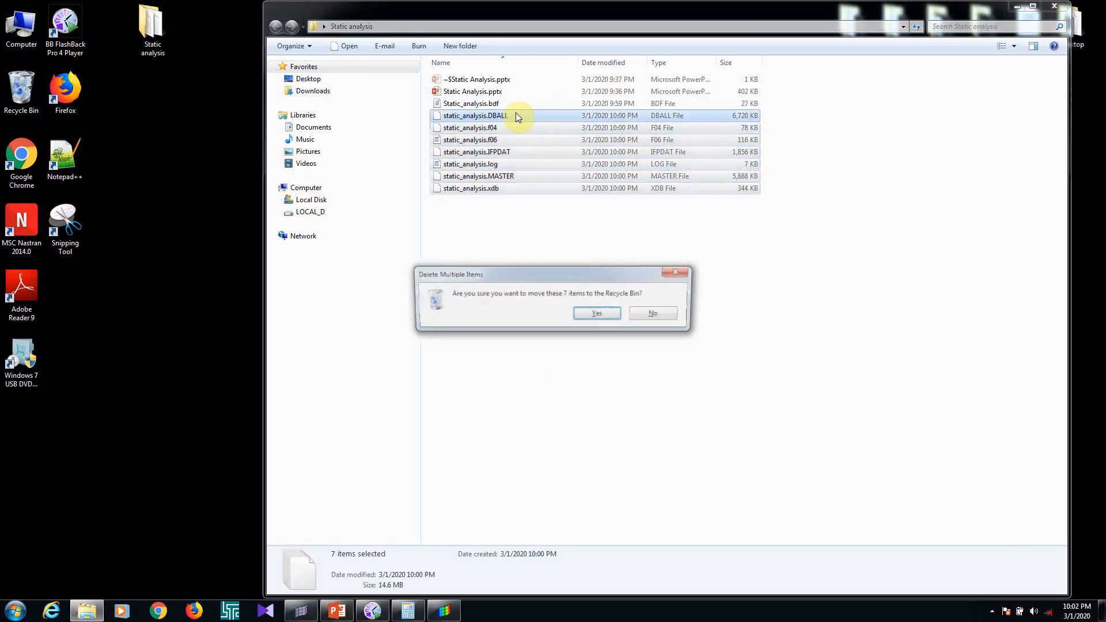
key(Return)
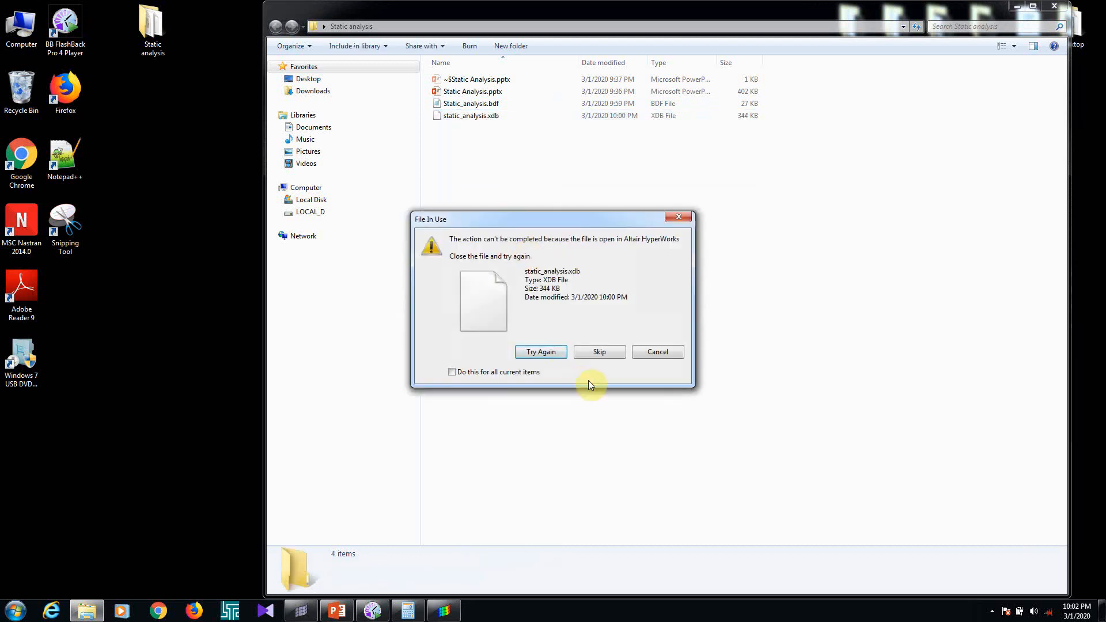
click(597, 353)
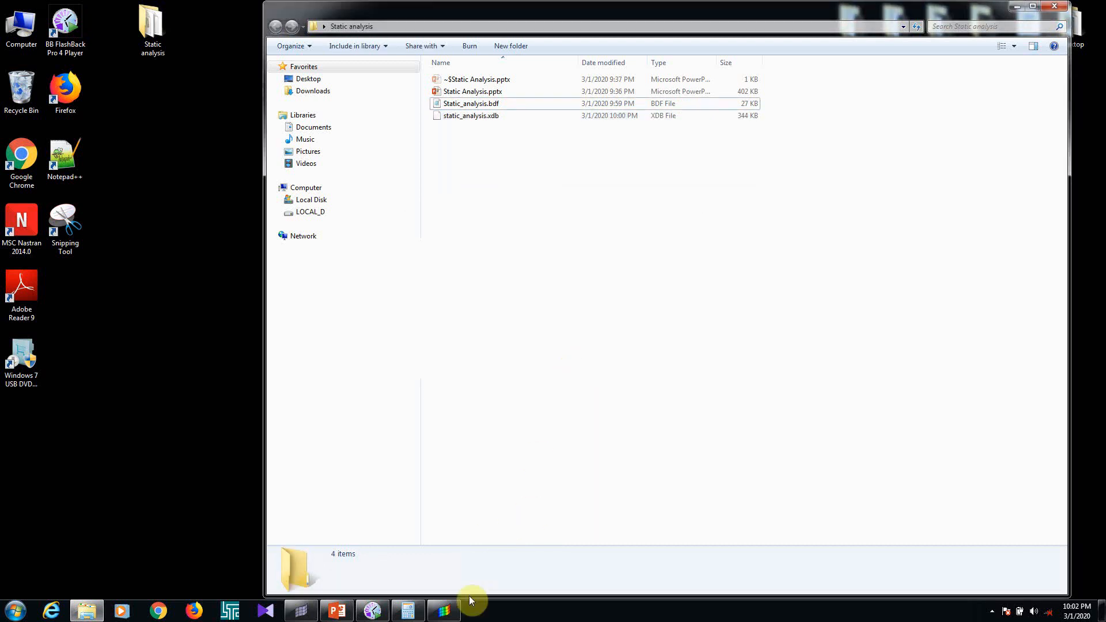
Switch to HyperView and close it
click(506, 570)
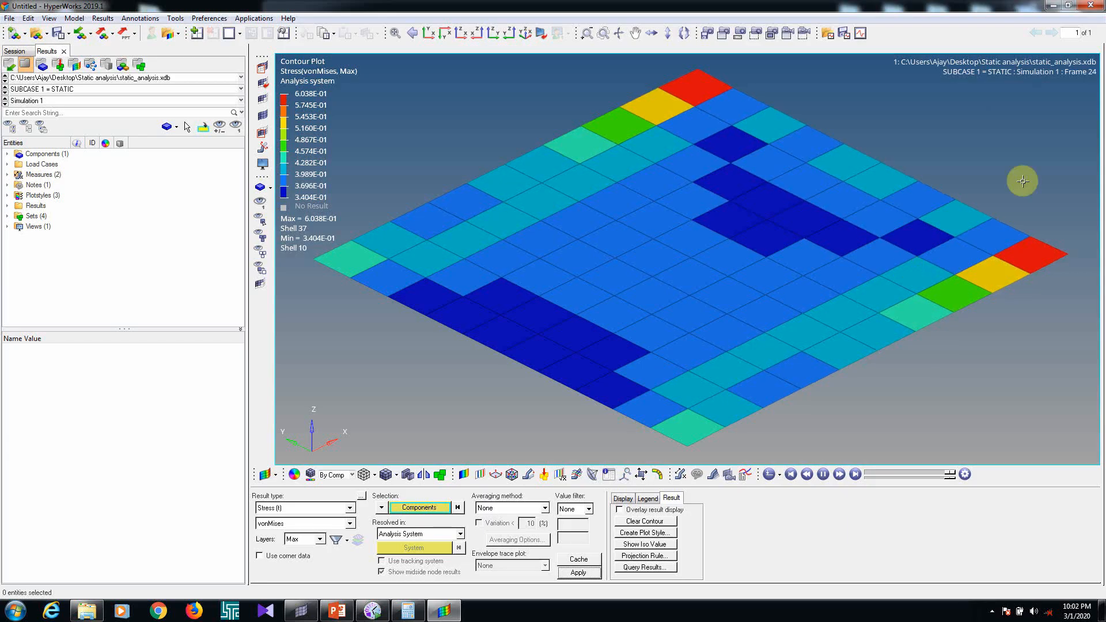
click(1090, 5)
click(566, 348)
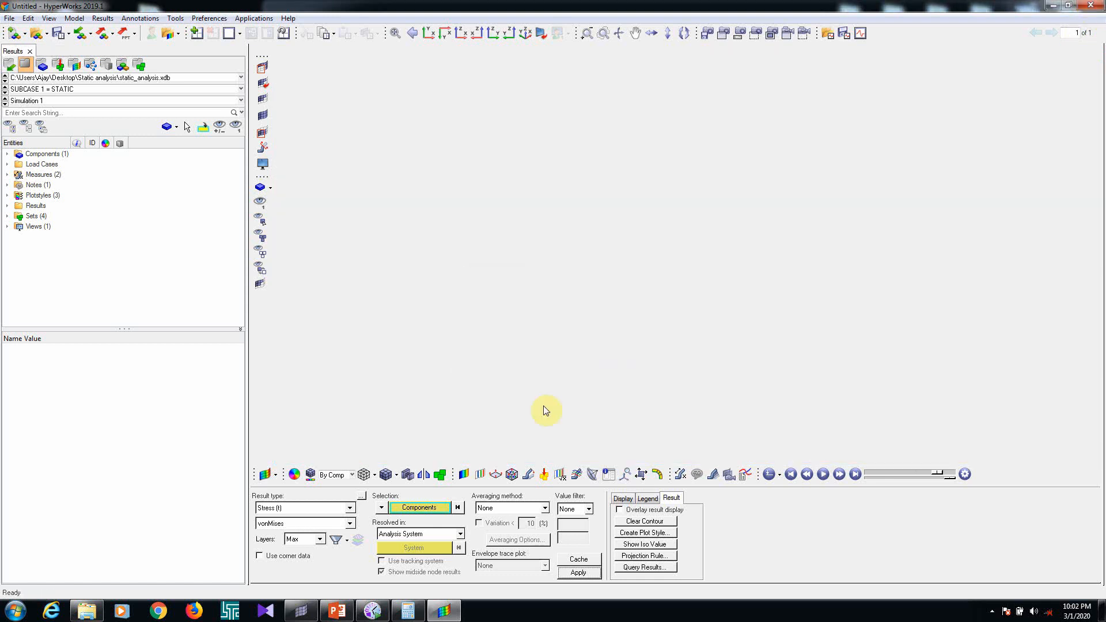
Switch to HyperMesh and set the Static load step's displacement output format to SORT2
click(303, 612)
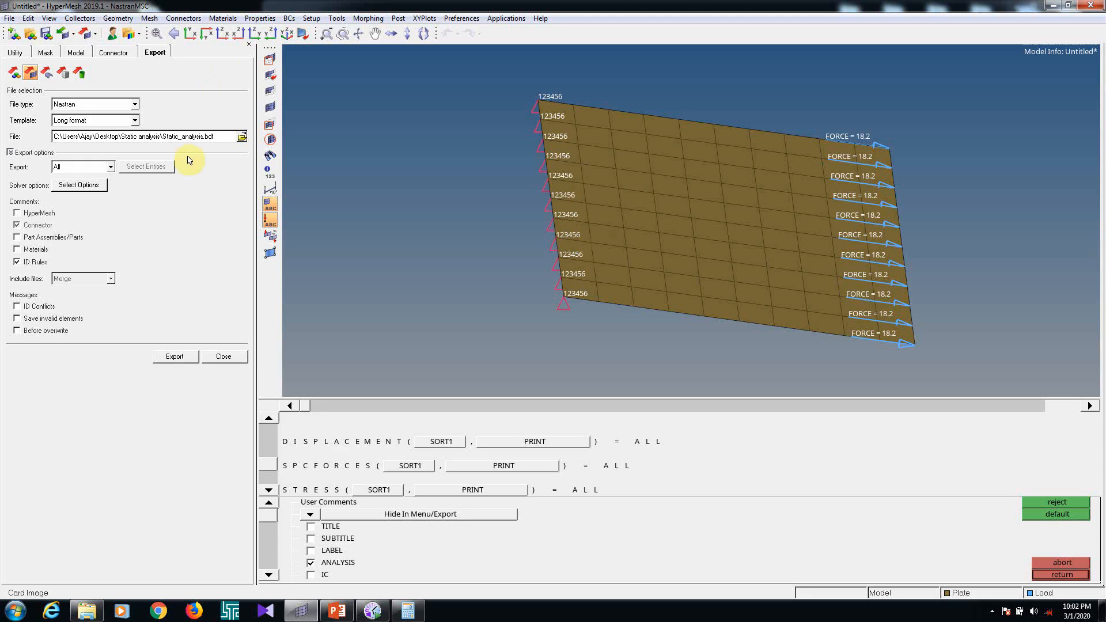
click(441, 442)
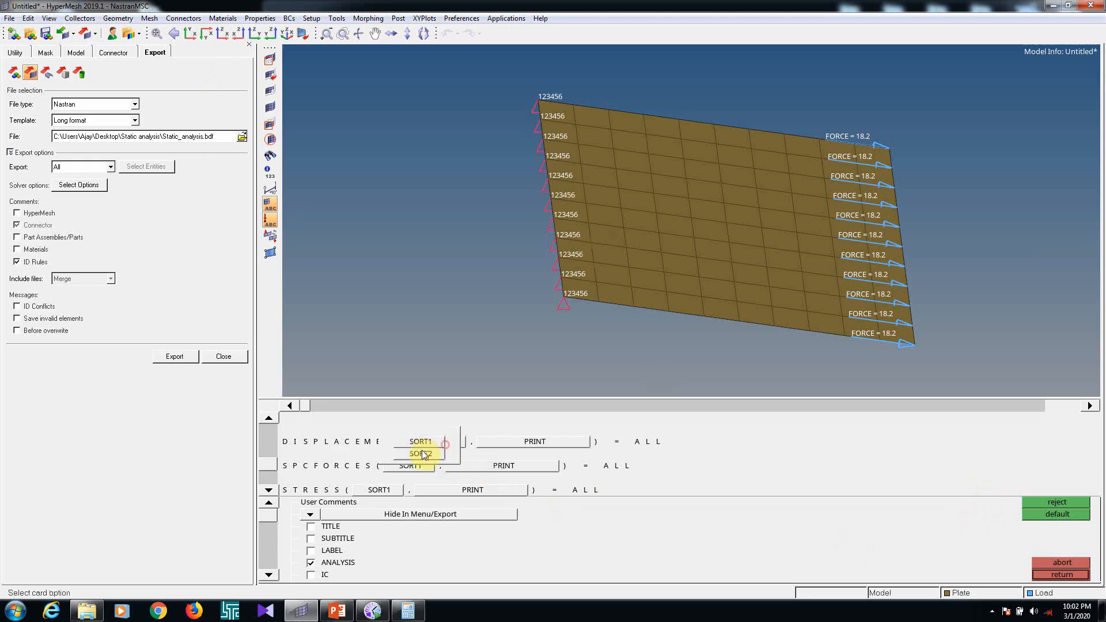
click(1053, 571)
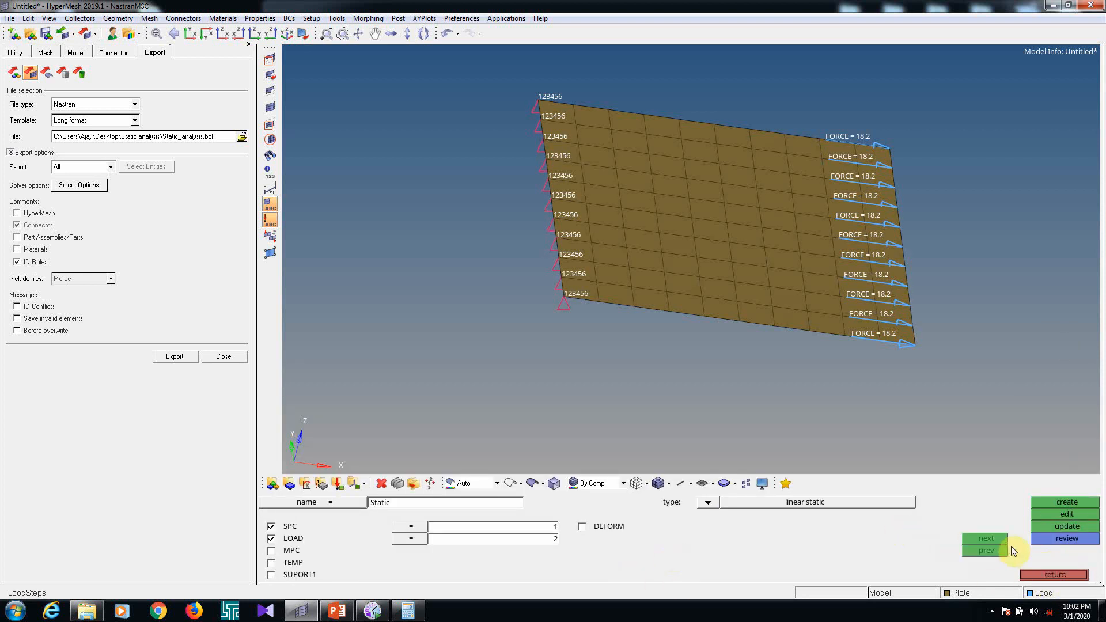
Edit the Static load step again and set its SPCFORCES output format to SORT2
click(1065, 515)
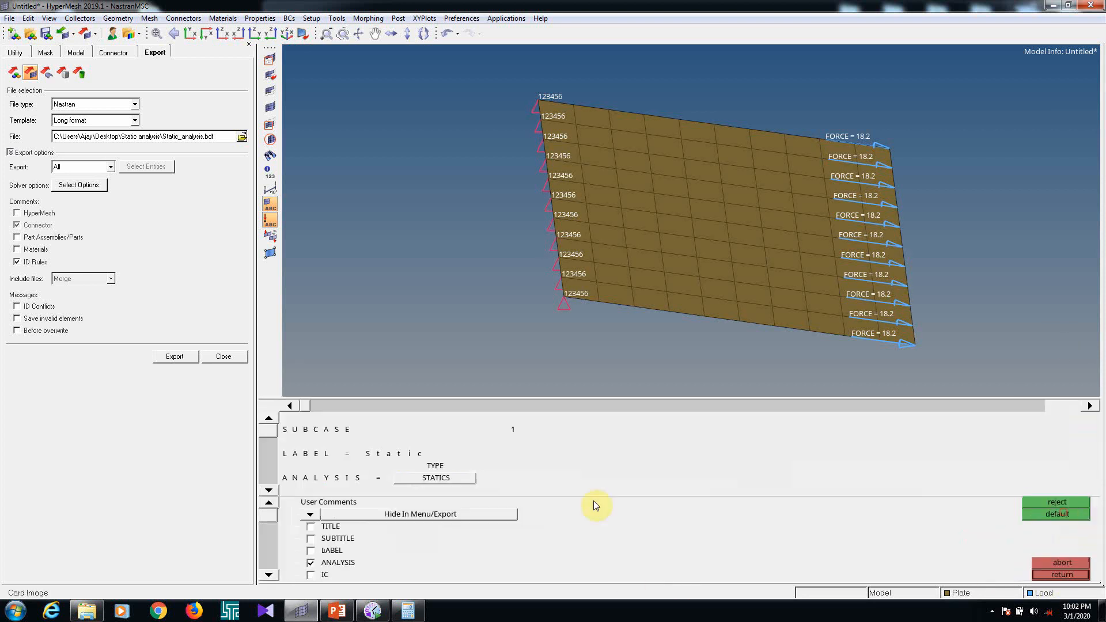
click(269, 491)
click(269, 491)
click(268, 491)
click(390, 466)
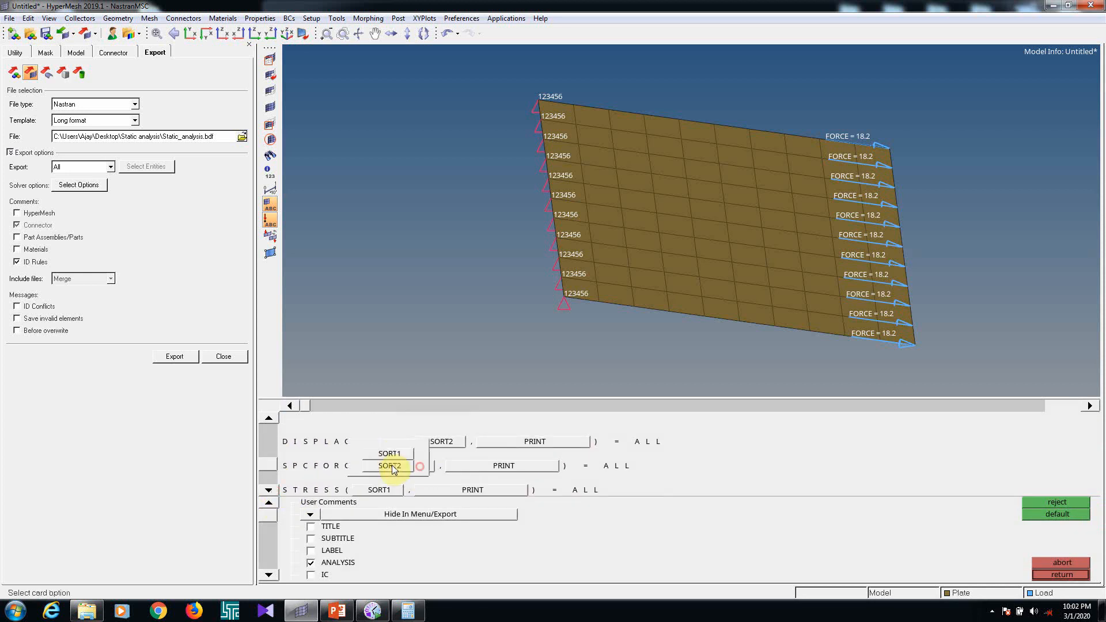
click(392, 467)
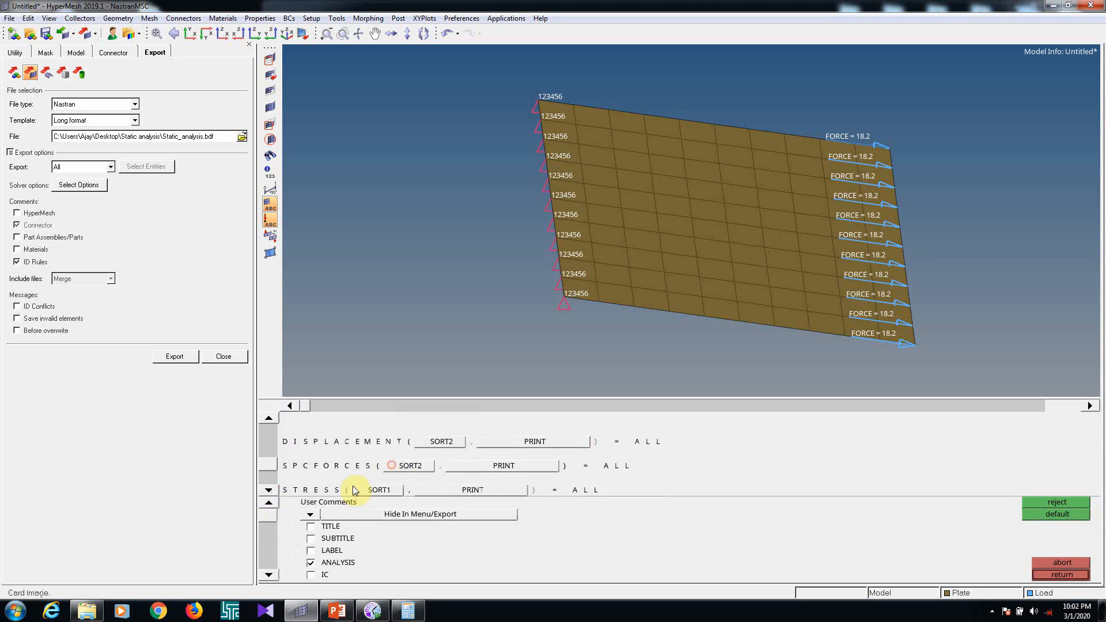
Set the Static load step's STRESS output format to SORT2 and leave the load step settings
click(384, 490)
click(358, 526)
click(269, 491)
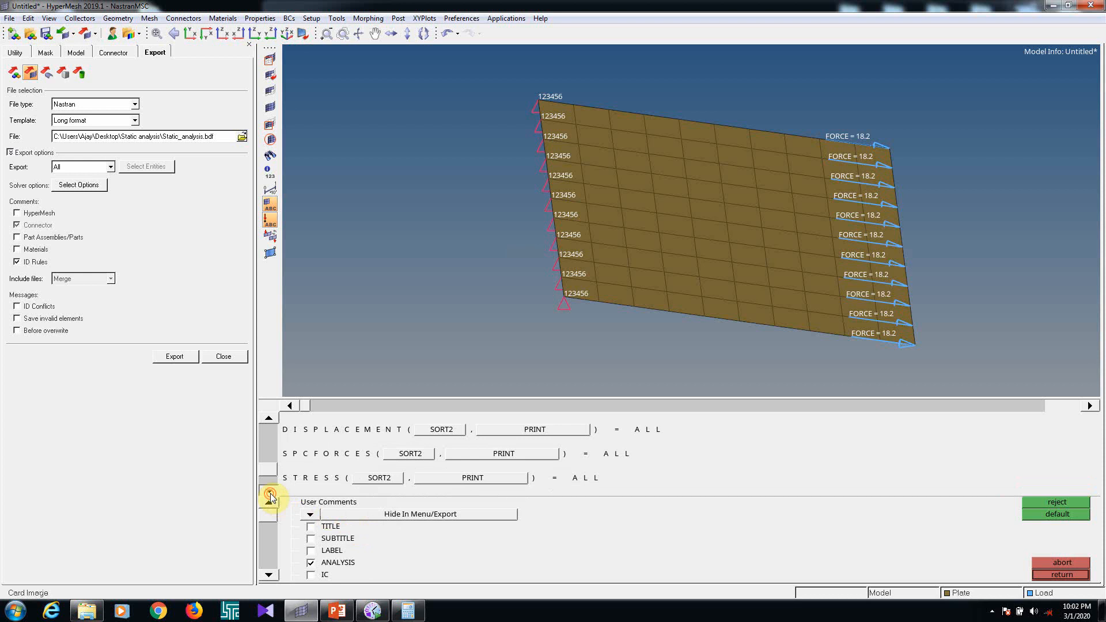
click(1068, 573)
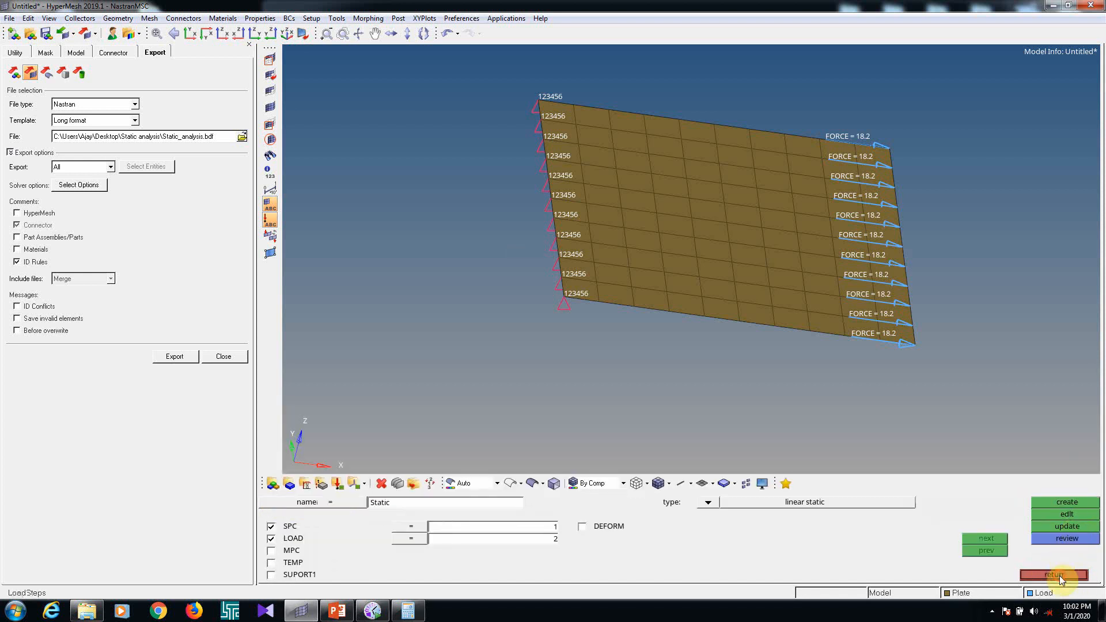
click(1060, 574)
click(933, 524)
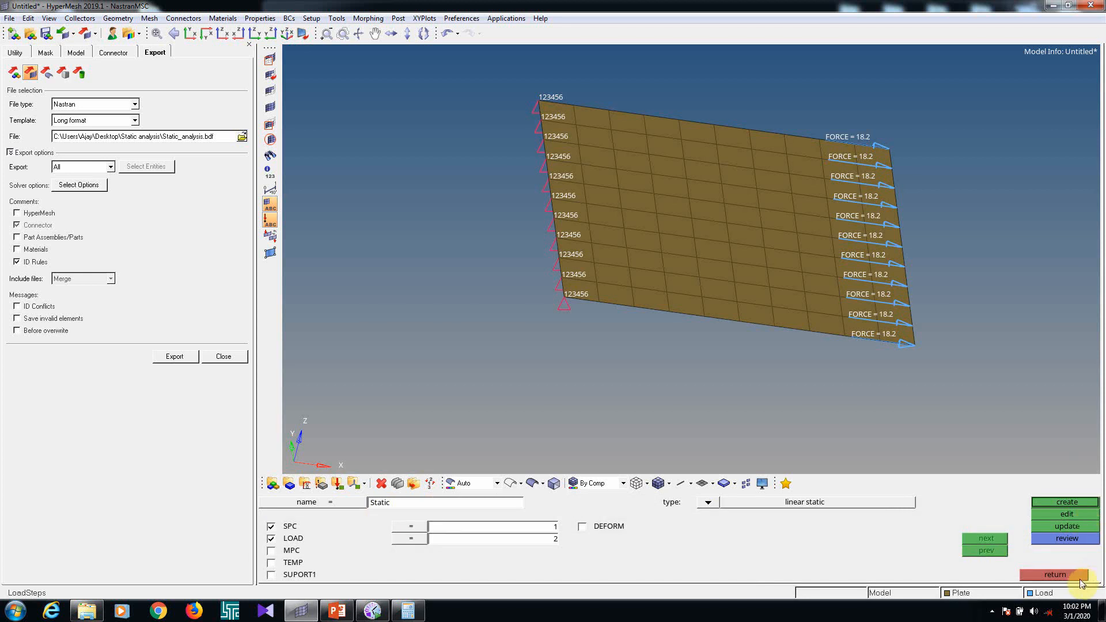
click(1075, 575)
Minimize HyperMesh and delete static_analysis.xdb from the Static analysis folder
click(1055, 12)
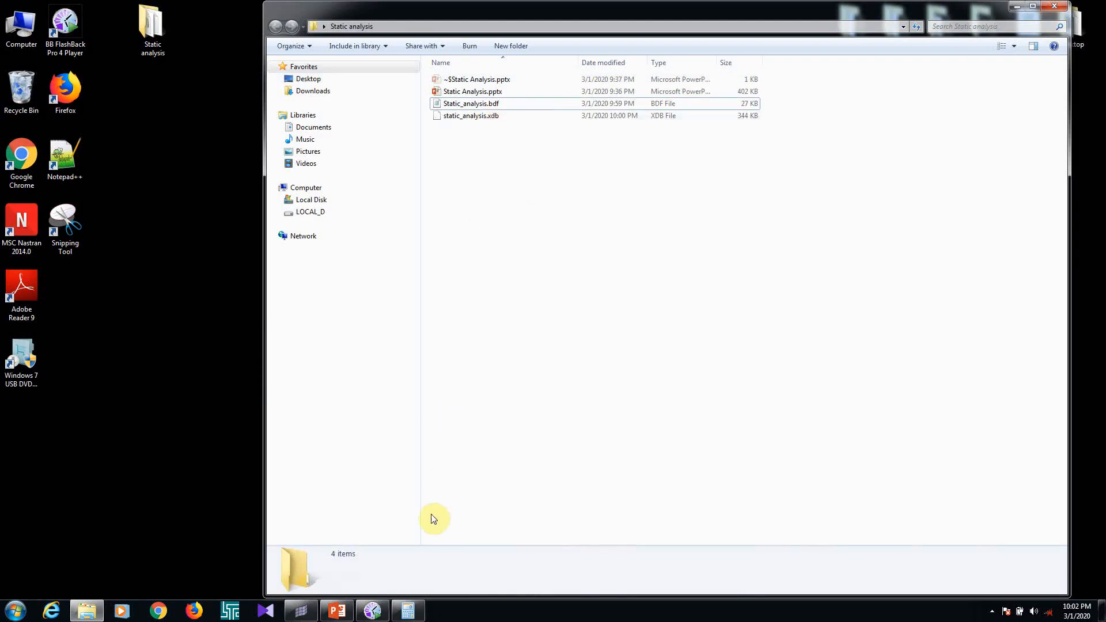
click(468, 120)
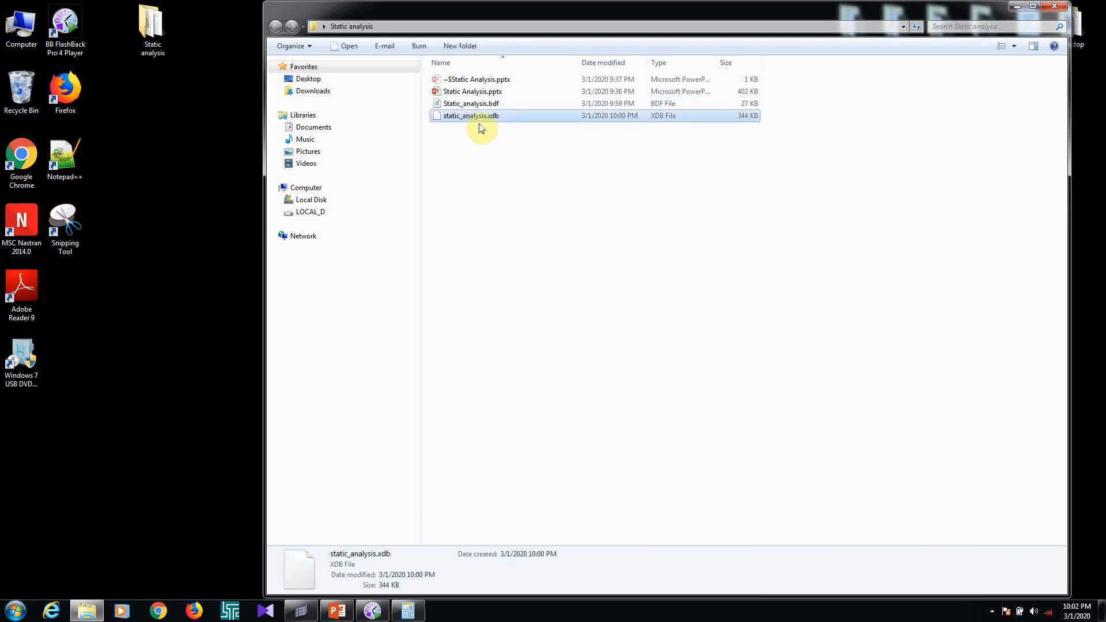
key(Delete)
key(Return)
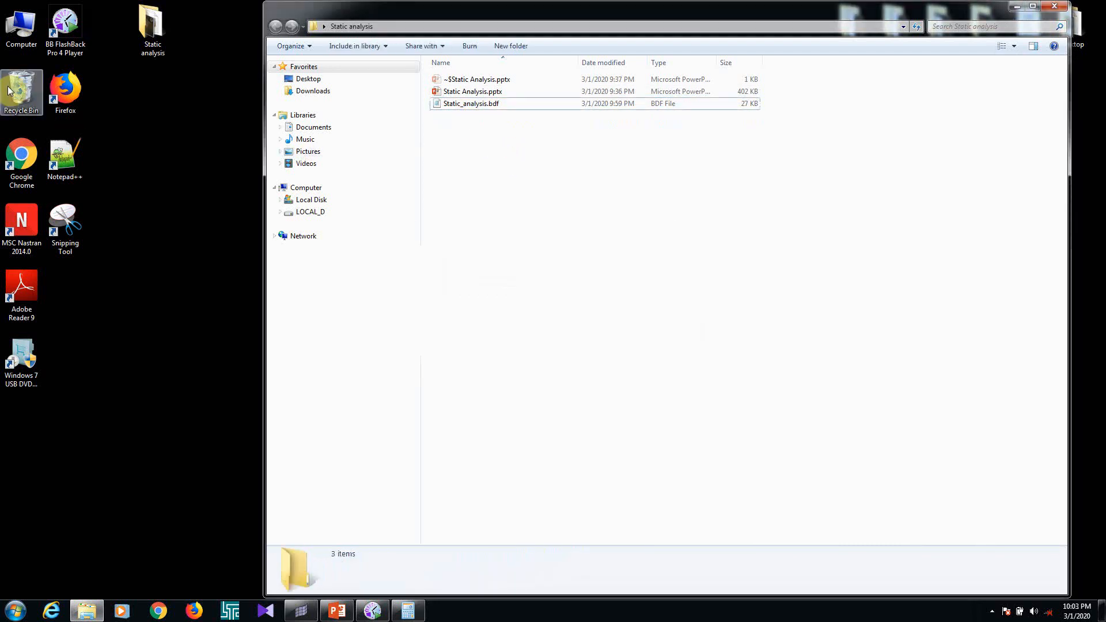
Launch MSC Nastran 2014 and run the analysis on Static_analysis.bdf without optional keywords
double_click(22, 225)
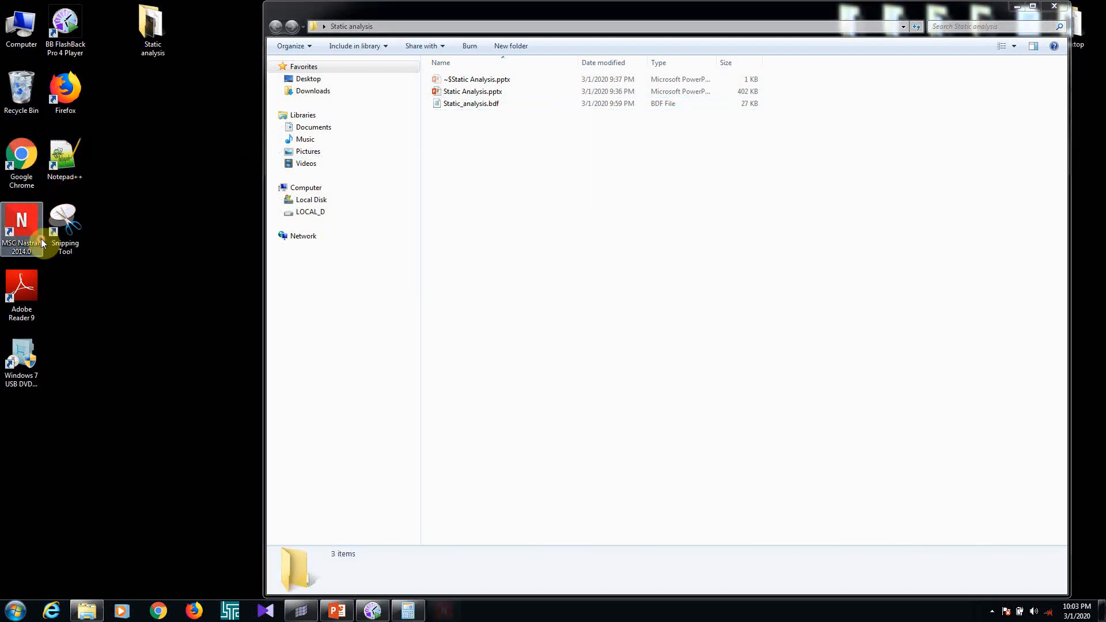
click(380, 186)
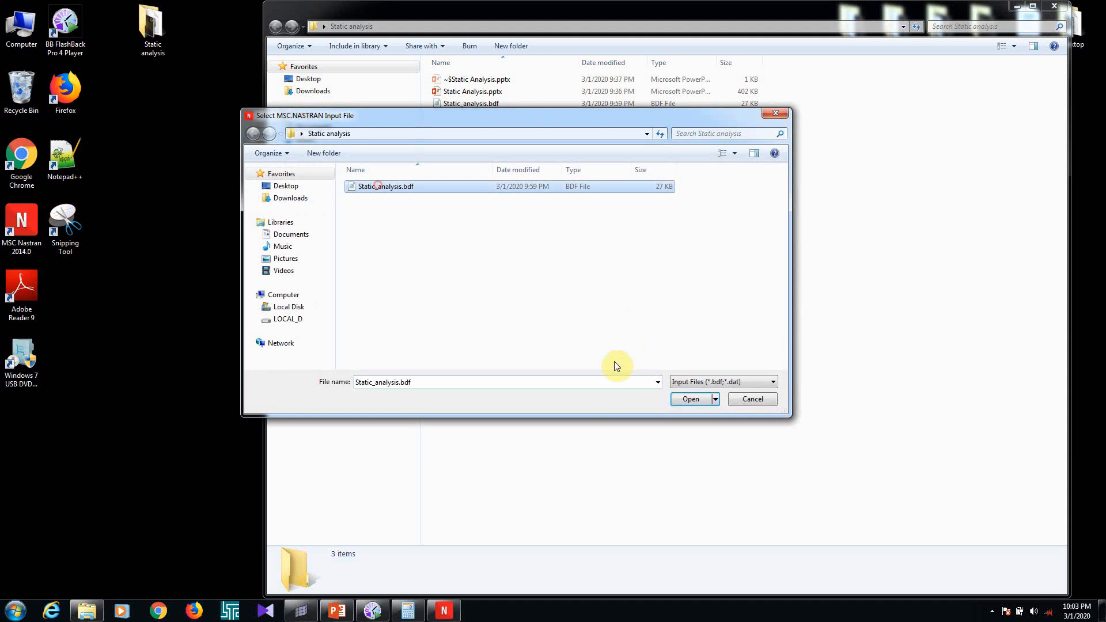
click(692, 399)
click(29, 117)
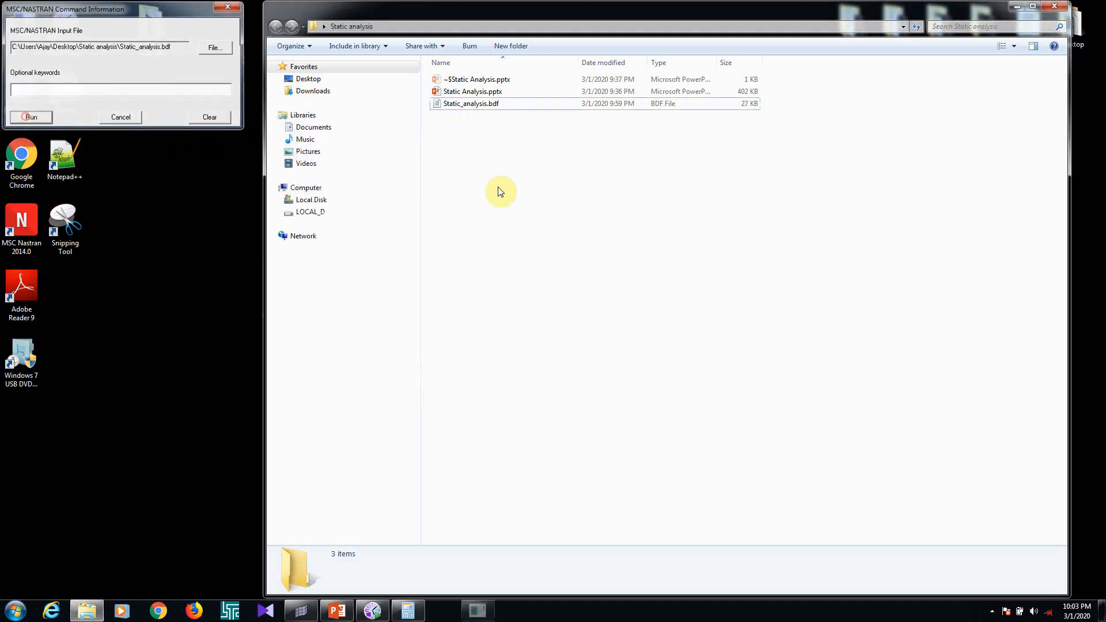
Refresh the Static analysis folder repeatedly to follow the Nastran run until its result files are complete
right_click(497, 186)
click(522, 229)
right_click(577, 260)
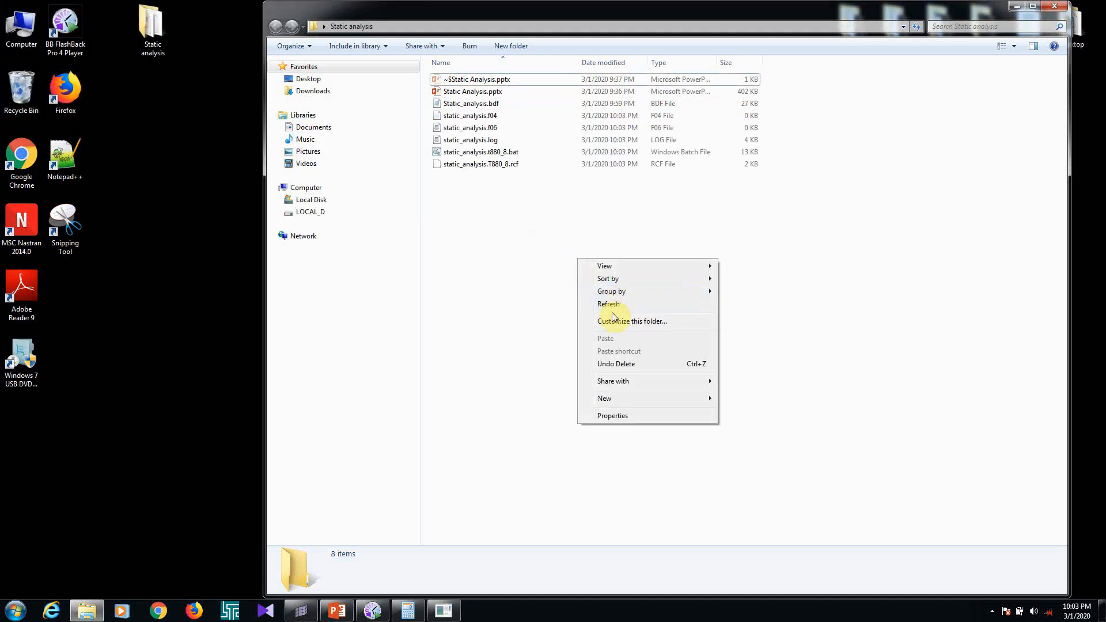
click(611, 300)
right_click(566, 290)
click(597, 336)
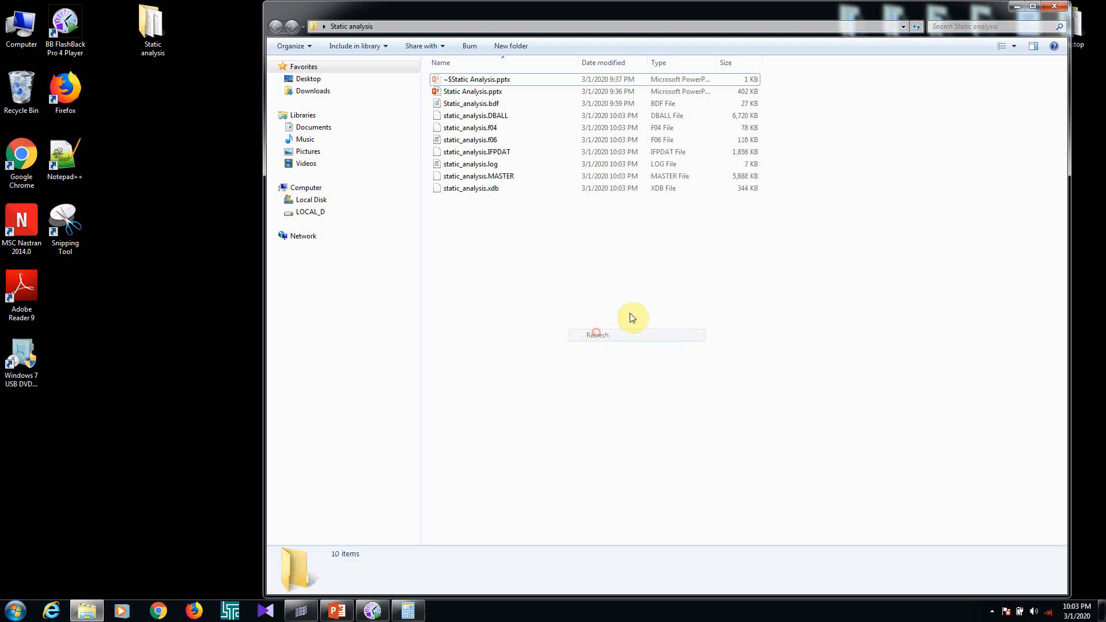
Open static_analysis.f06 from the Static analysis folder in Notepad++
click(479, 140)
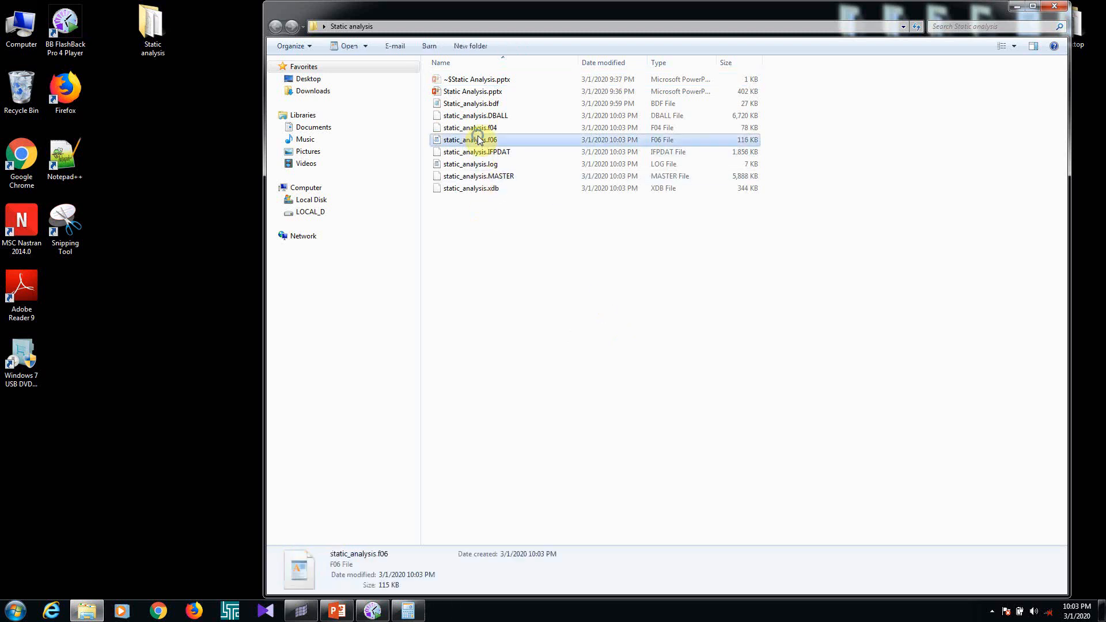
right_click(479, 141)
click(511, 168)
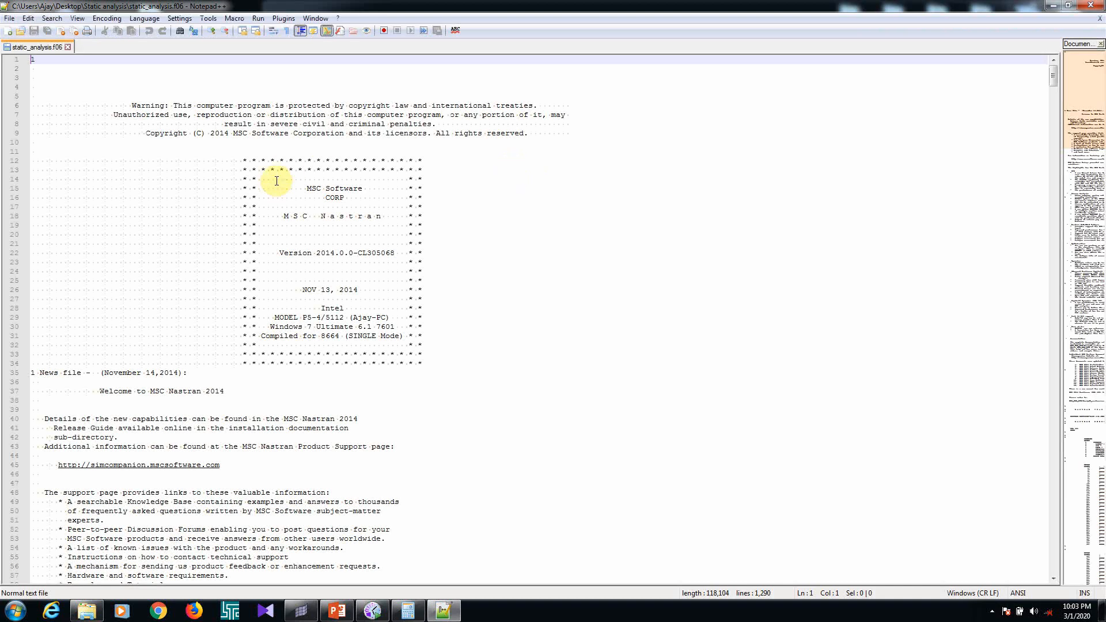
Examine the displacement, single-point constraint force and QUAD4 stress tables in the F06 file, and close it
middle_click(565, 264)
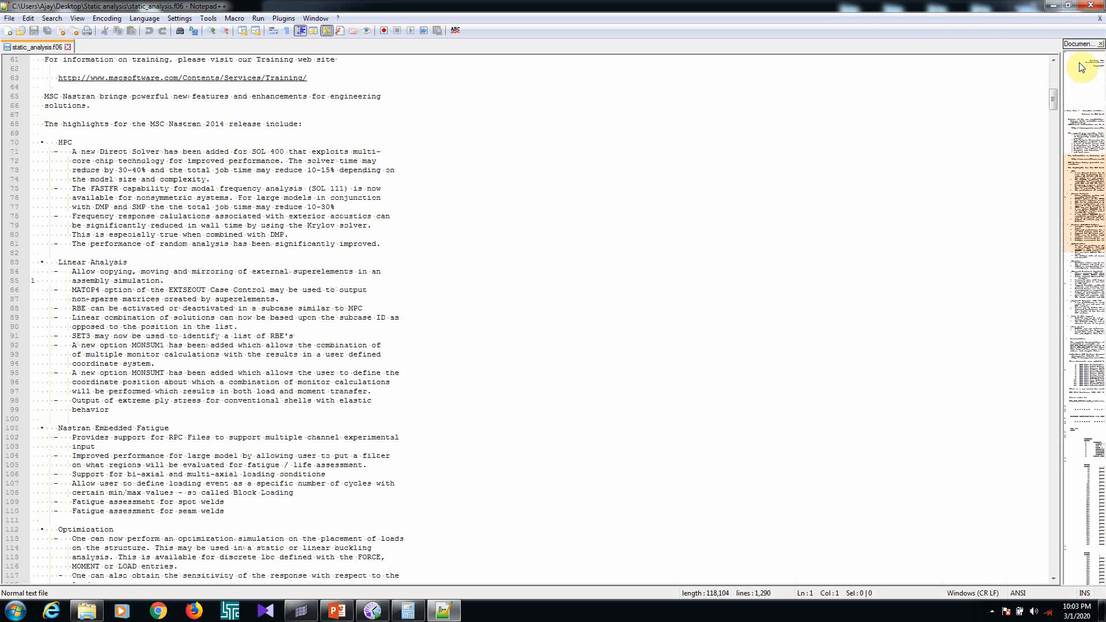
drag(1054, 99, 1064, 325)
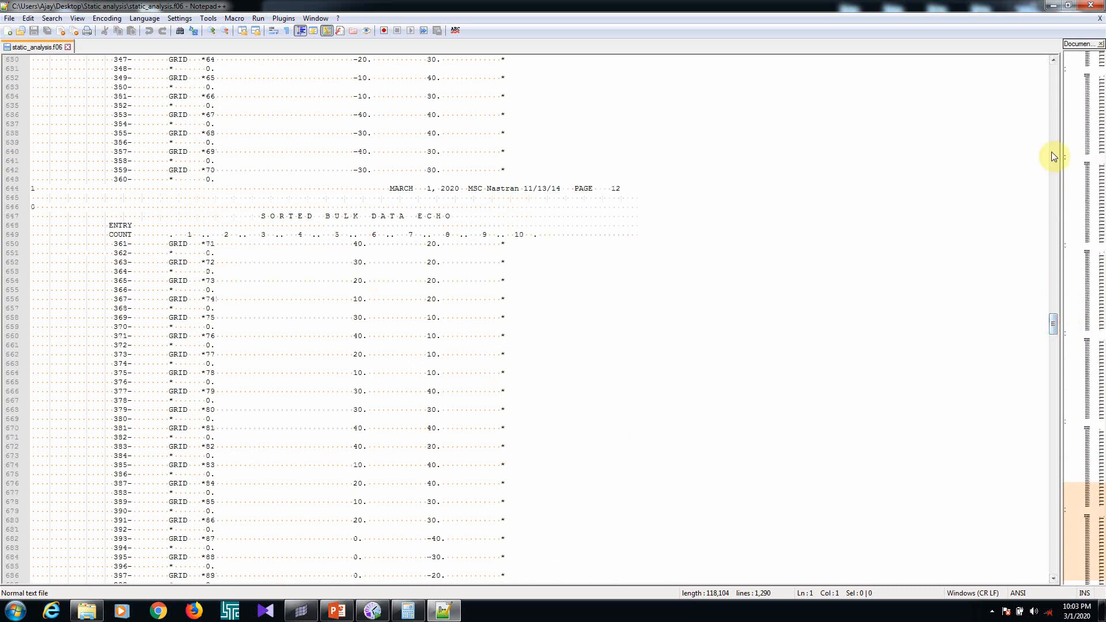
scroll(1047, 390, down, 8)
scroll(1046, 389, down, 20)
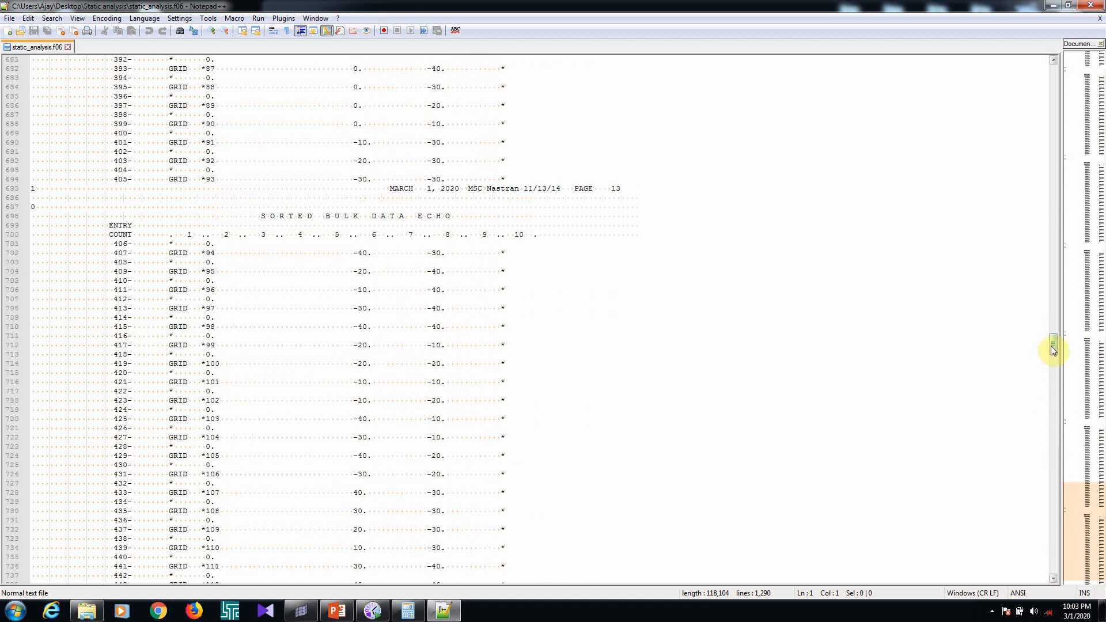
scroll(869, 369, down, 13)
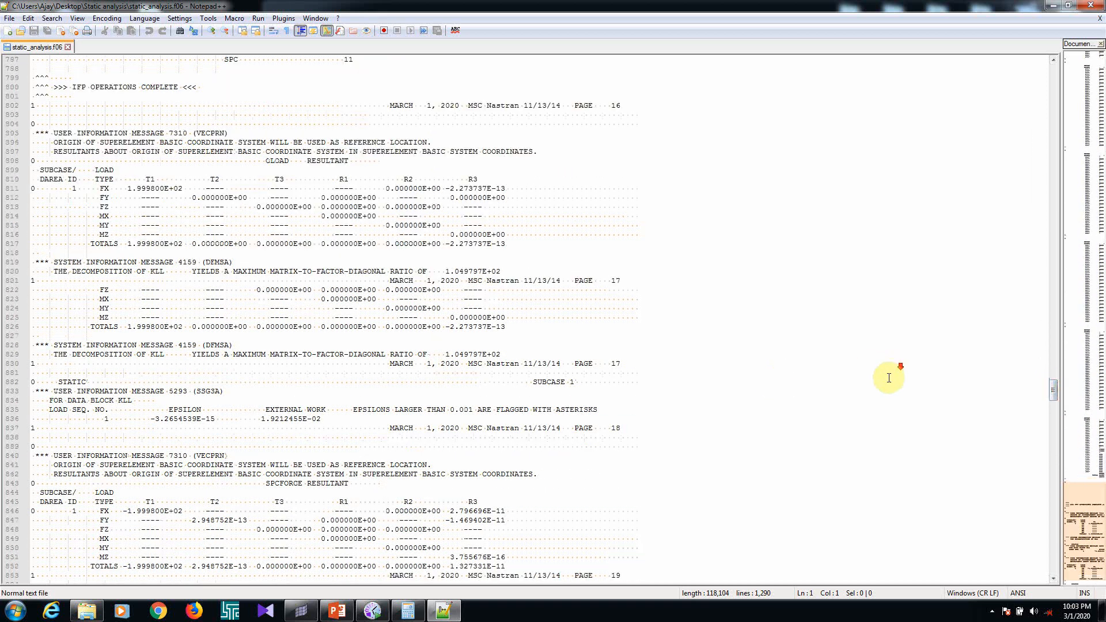
scroll(848, 362, down, 3)
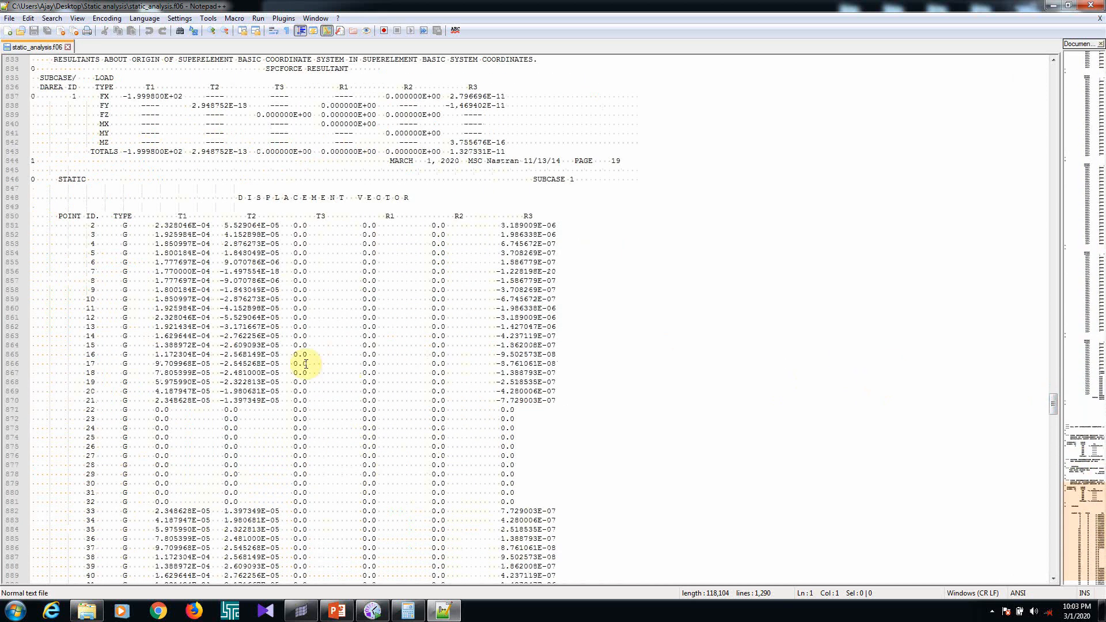
scroll(308, 302, down, 3)
scroll(224, 238, down, 16)
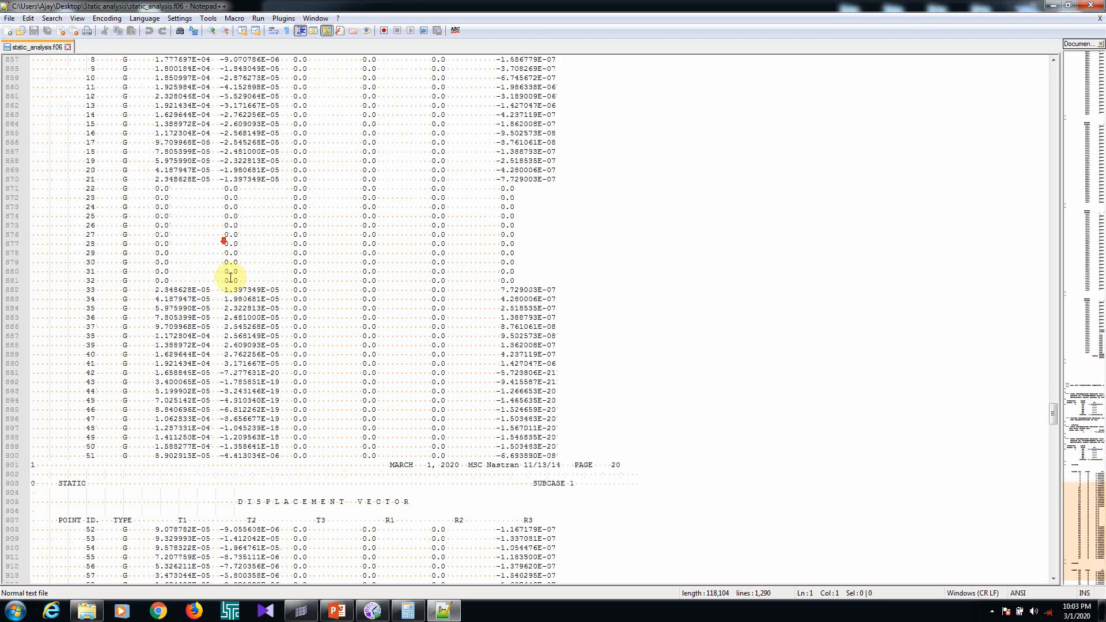
scroll(421, 304, down, 20)
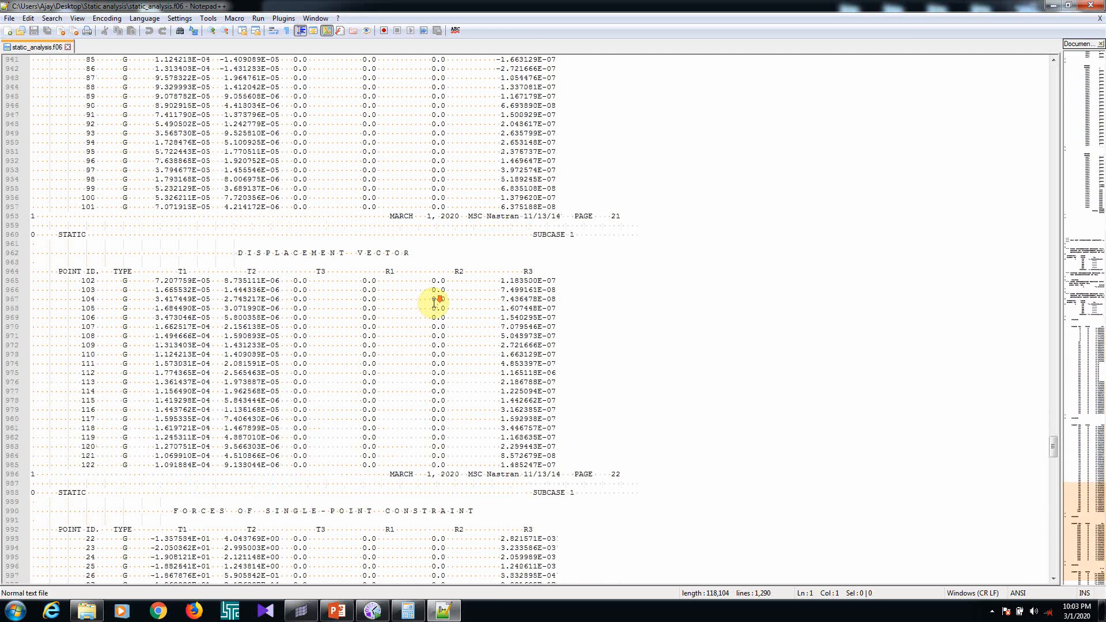
scroll(434, 303, down, 16)
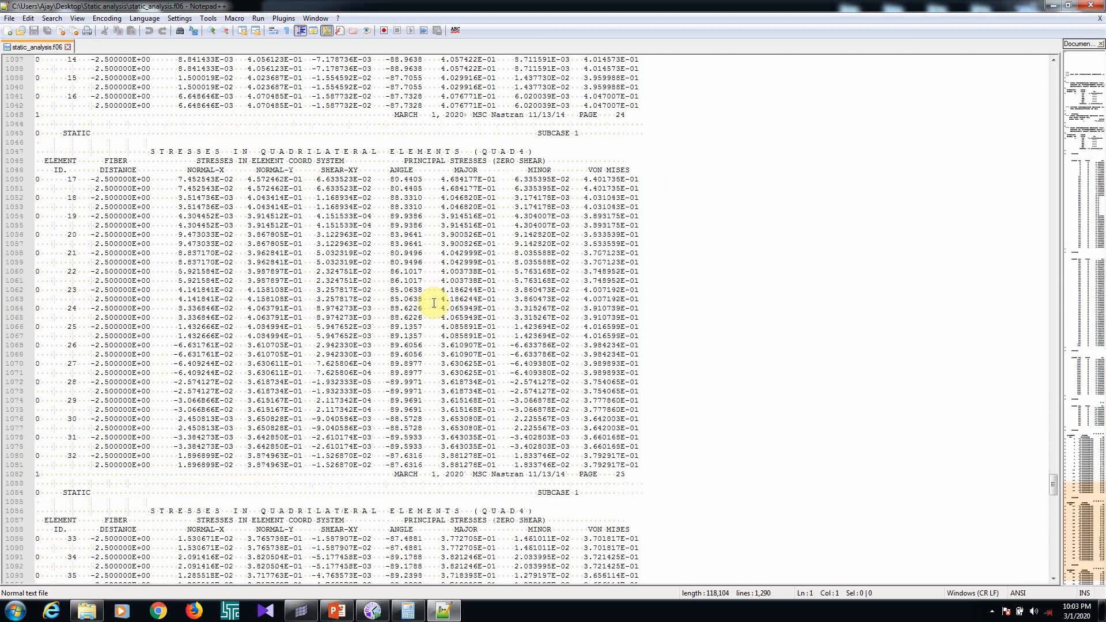
scroll(434, 303, down, 20)
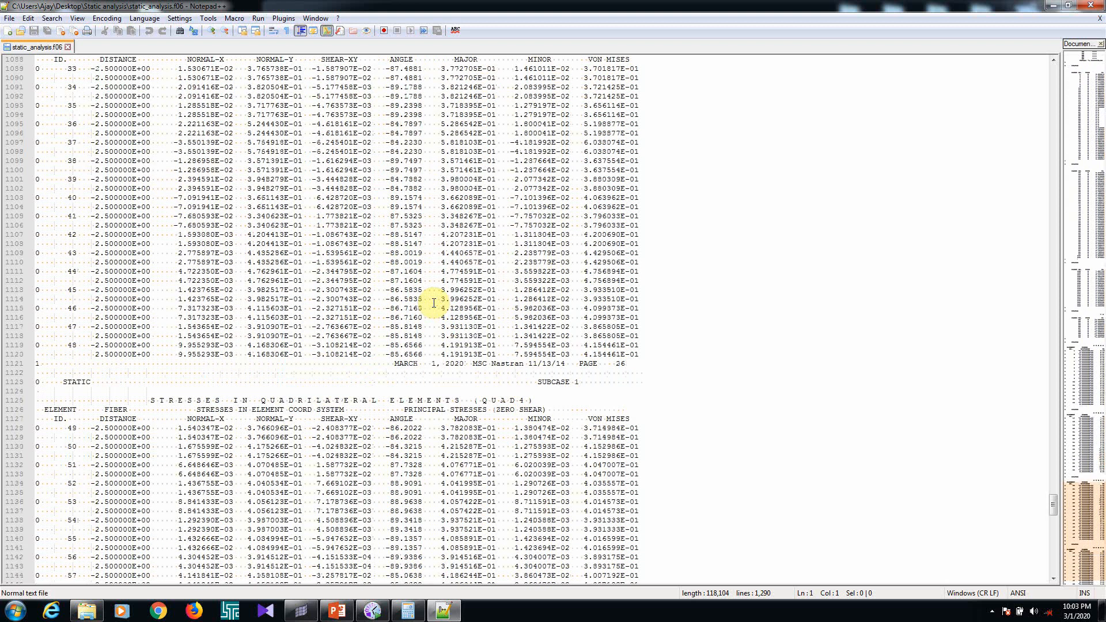
scroll(434, 304, down, 12)
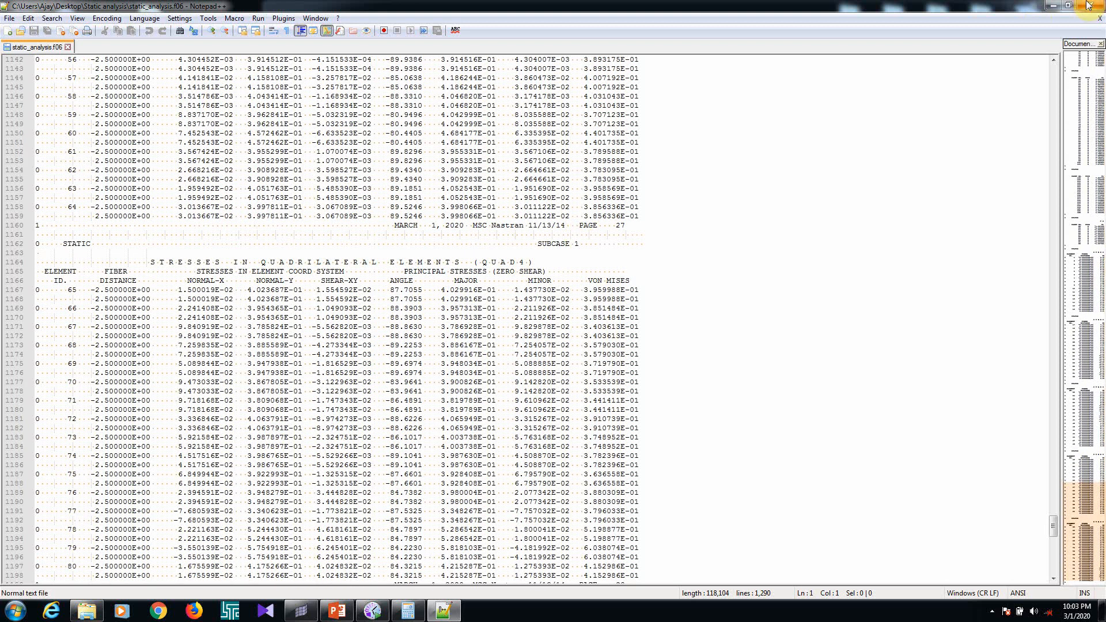
click(1100, 18)
click(566, 216)
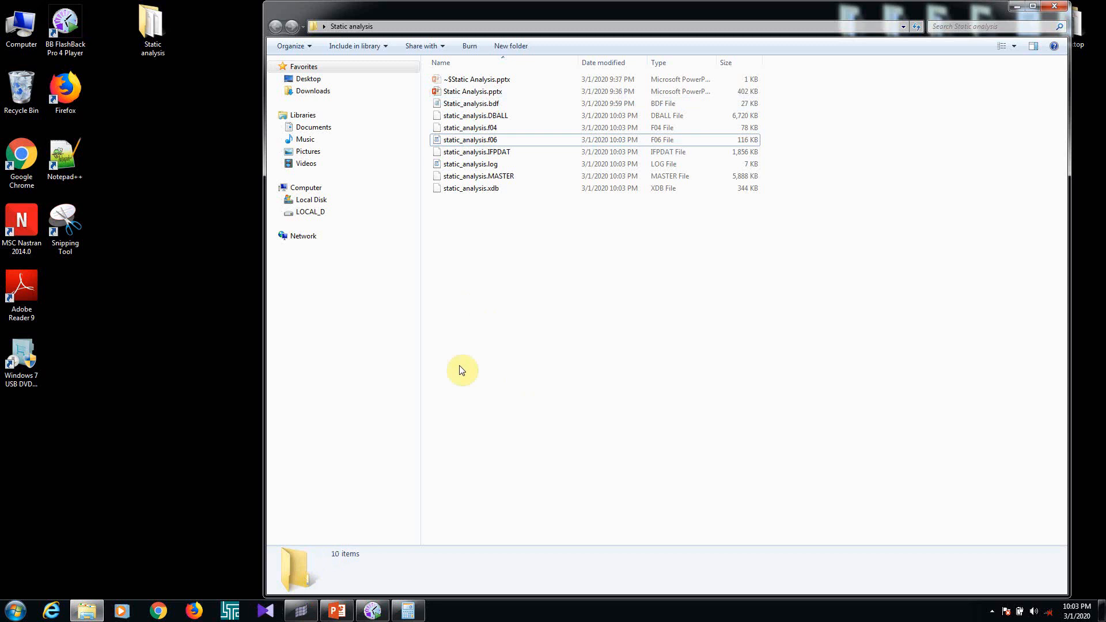
Switch to PowerPoint, review slide 4's SORT1, SORT2 and PARAM POST notes, and return to the Static analysis folder
click(334, 610)
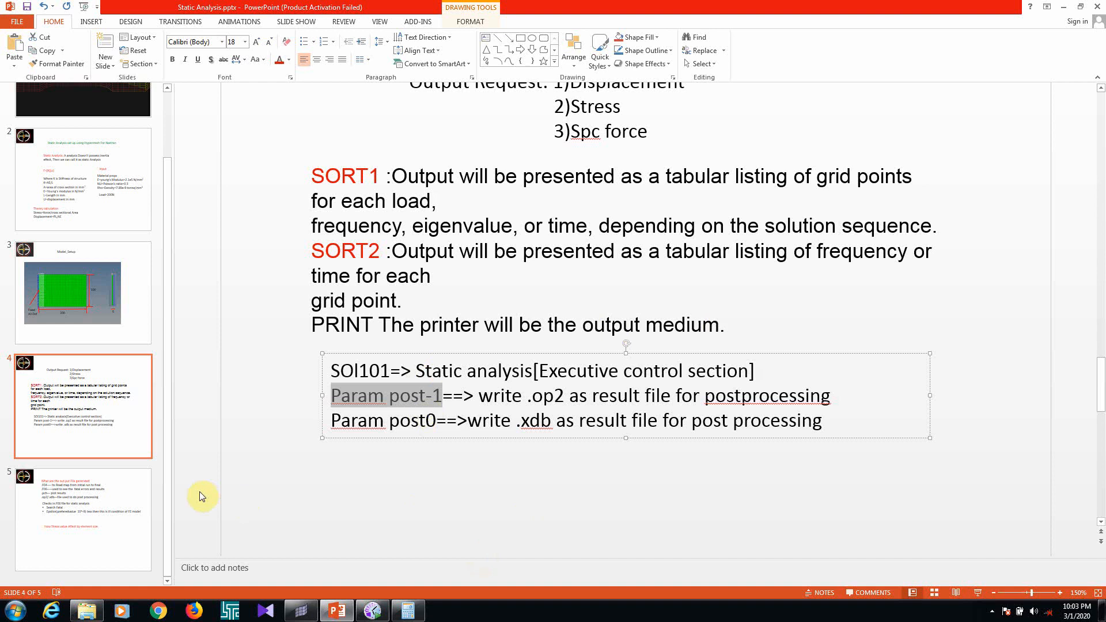
click(407, 465)
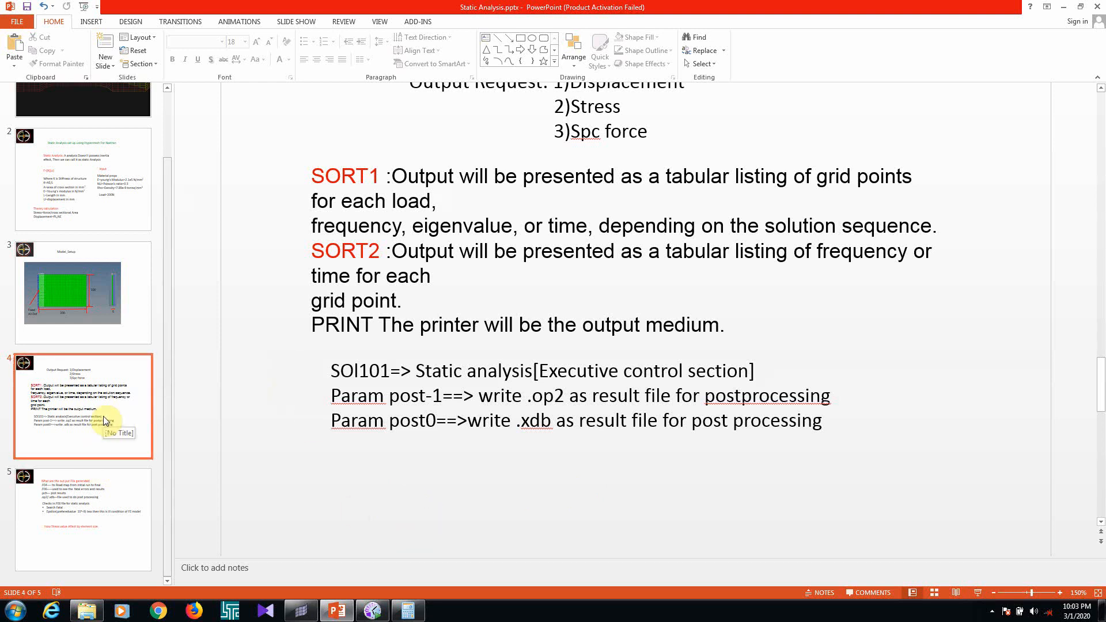
click(1069, 7)
click(494, 141)
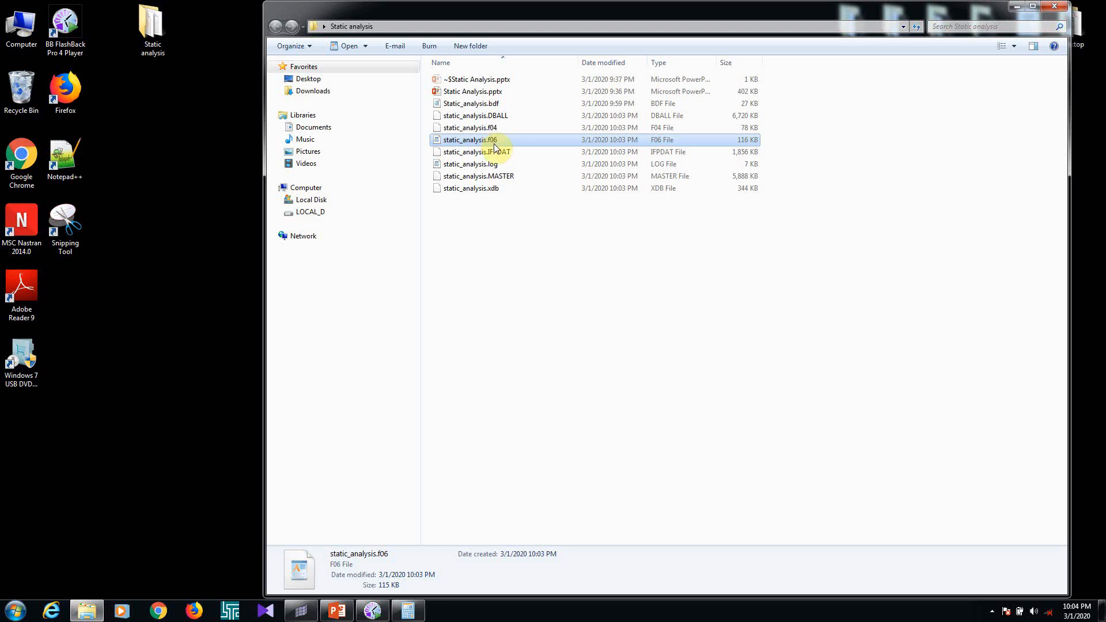
Switch to HyperMesh, inspect the plate's mesh, constraints and forces from several angles, and return to the Static analysis folder
click(300, 612)
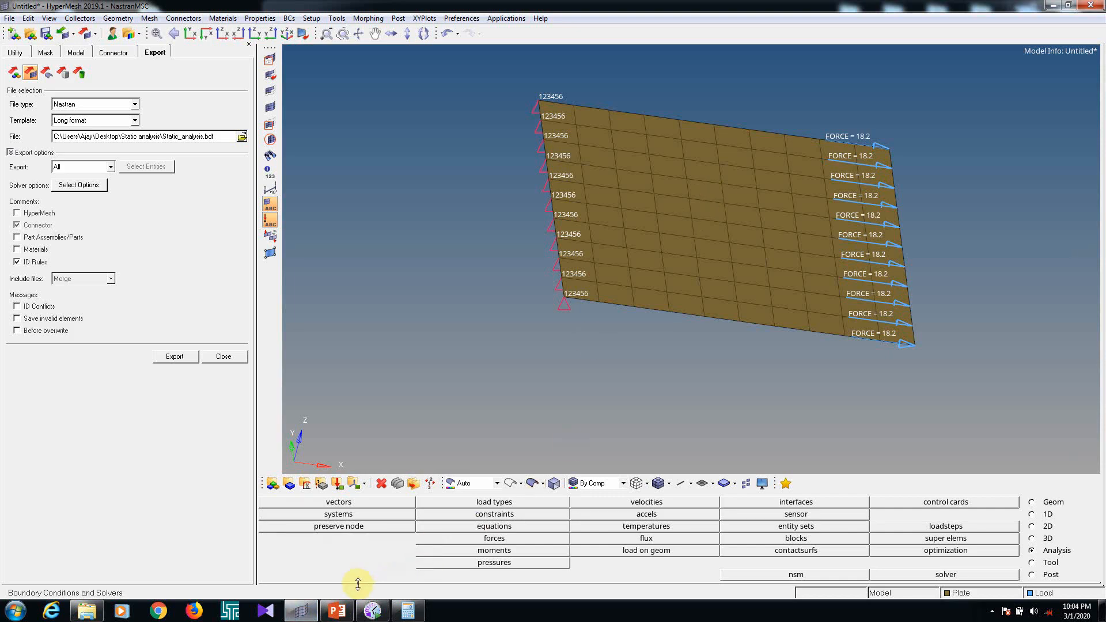
click(299, 610)
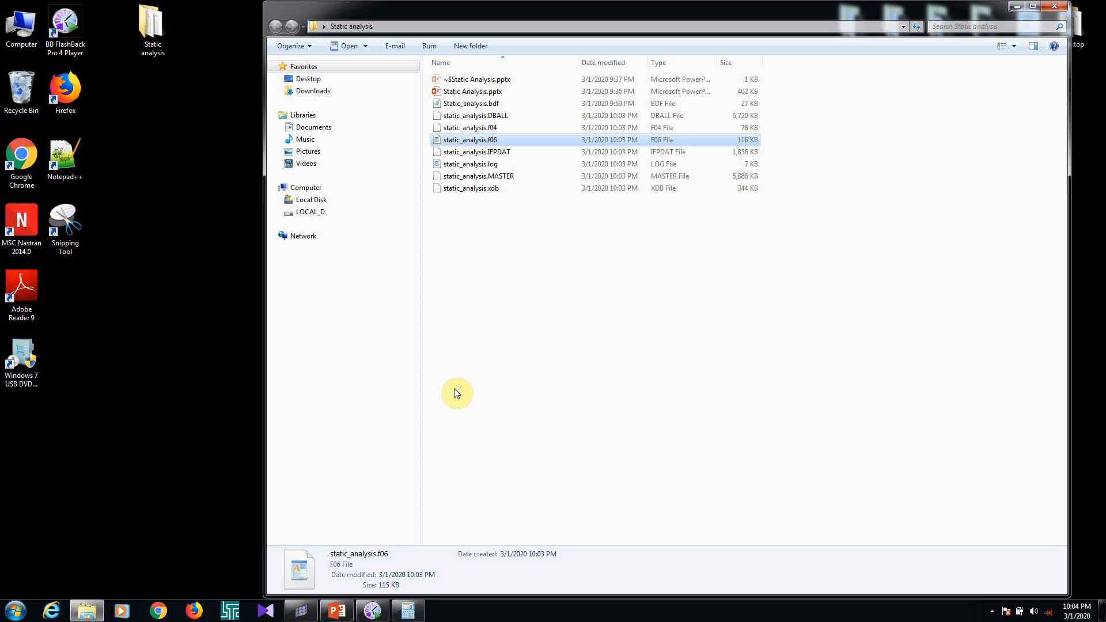
click(301, 611)
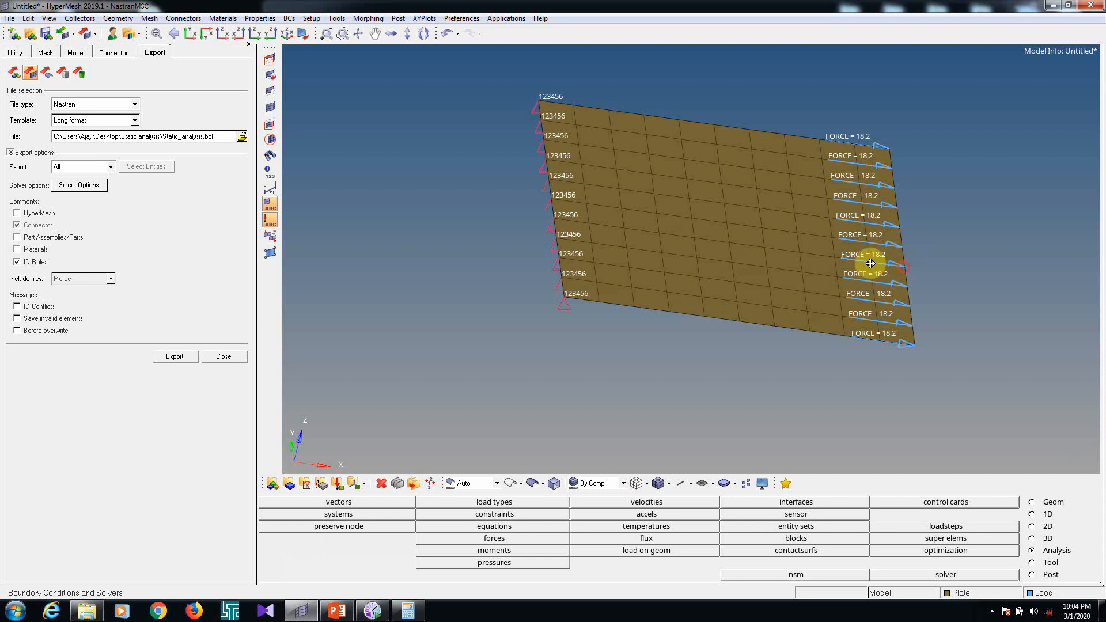
mouse_move(870, 263)
ctrl+mouse_down()
mouse_move(856, 217)
mouse_move(882, 227)
ctrl+mouse_up()
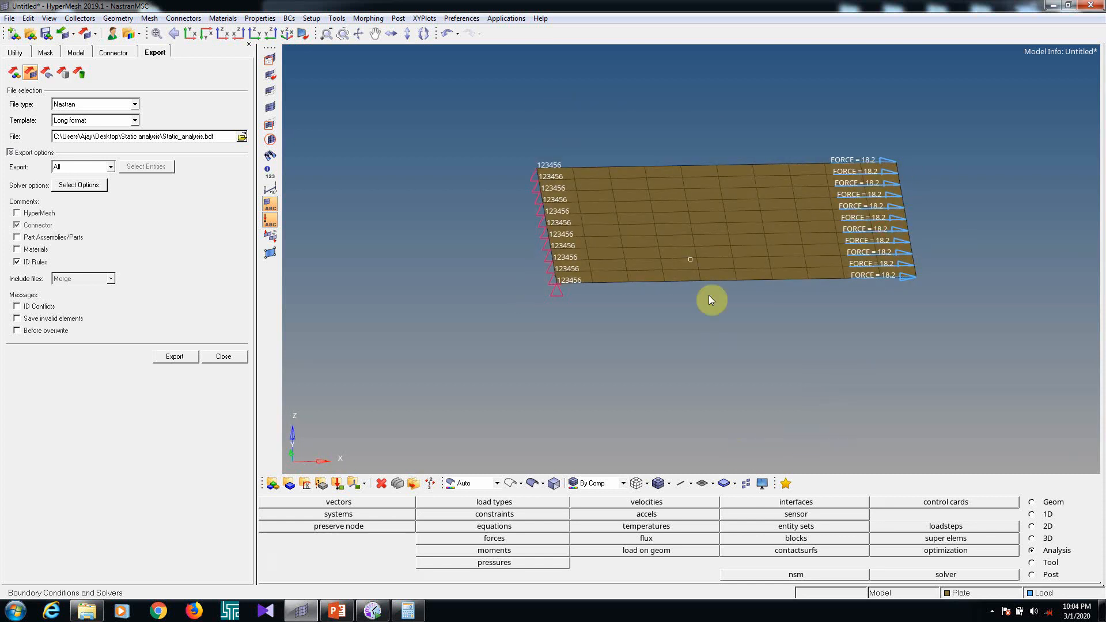
ctrl+drag(718, 244, 721, 272)
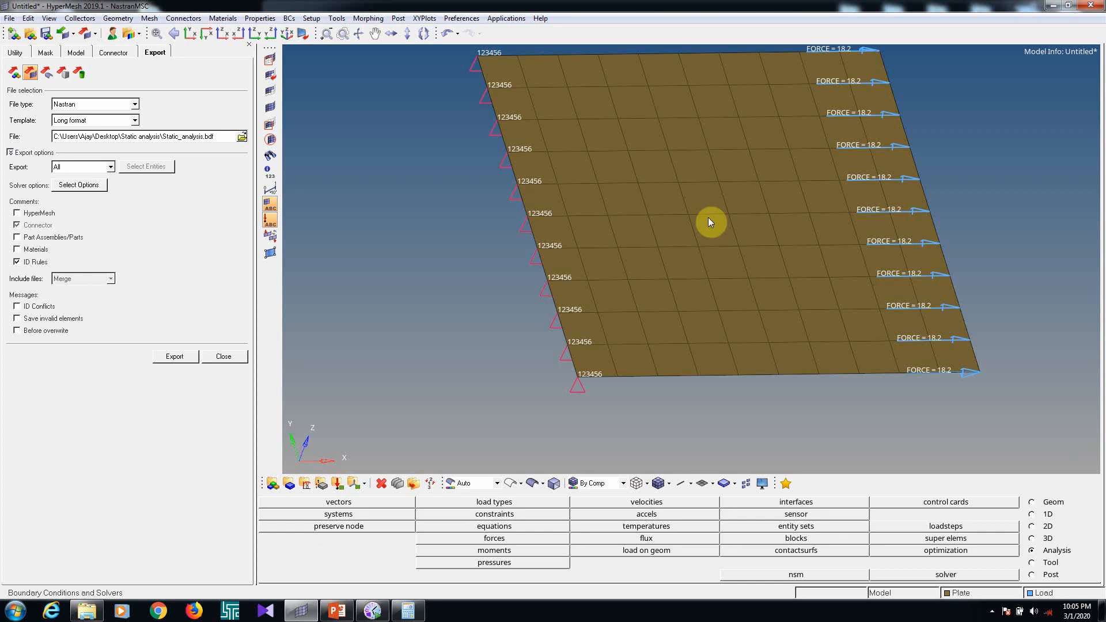
mouse_move(374, 614)
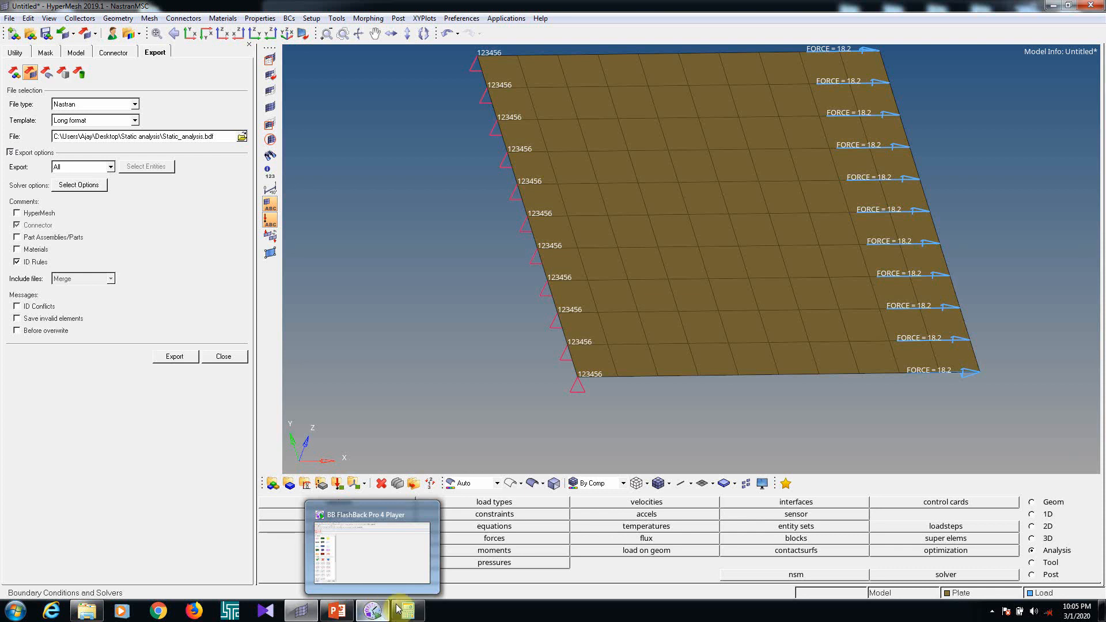
mouse_move(703, 271)
ctrl+mouse_down()
mouse_move(637, 317)
mouse_move(654, 341)
mouse_move(623, 294)
mouse_move(609, 297)
ctrl+mouse_up()
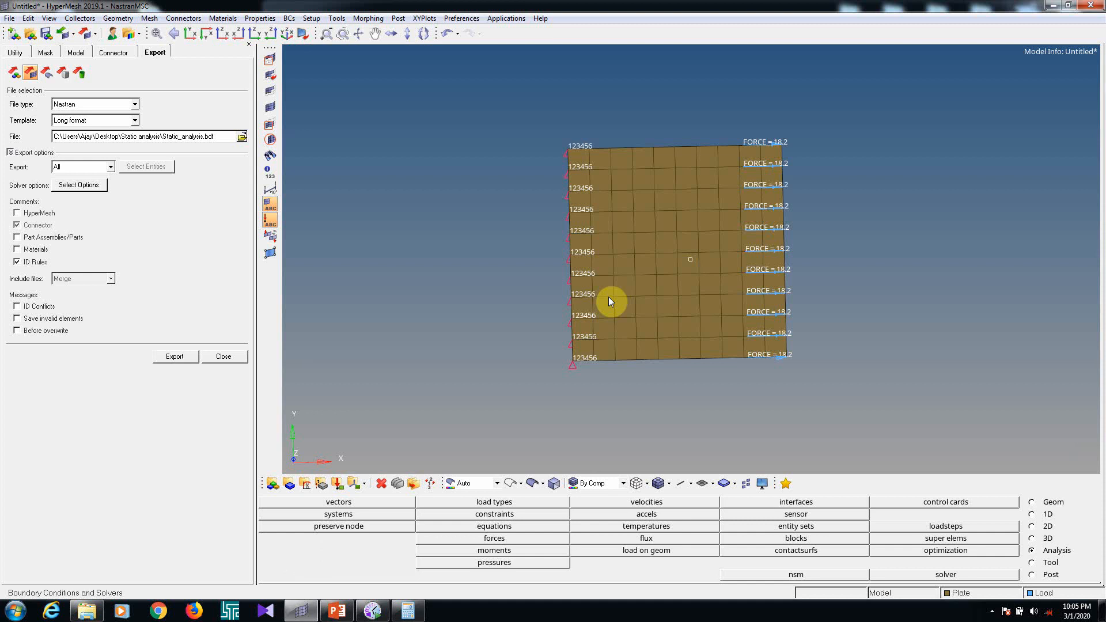
click(1053, 5)
click(679, 301)
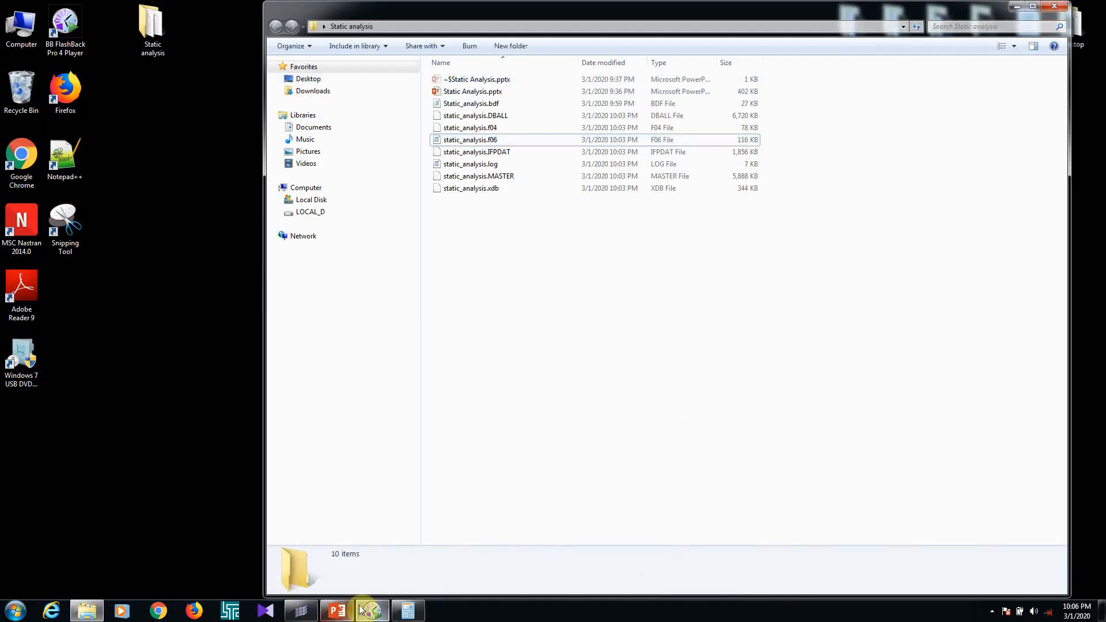
click(370, 613)
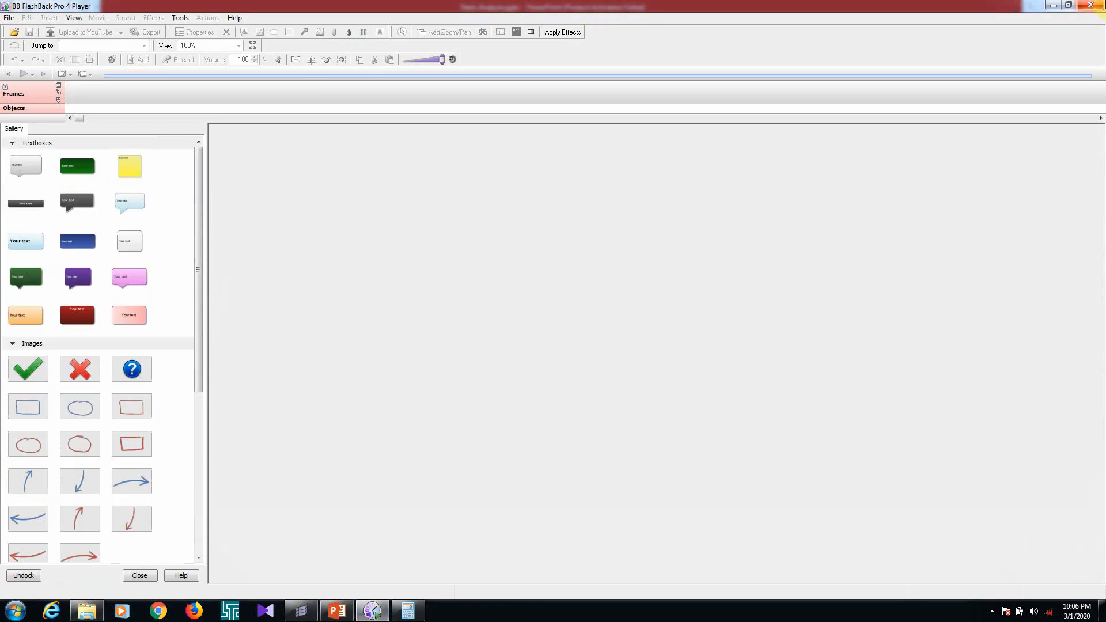
click(1090, 5)
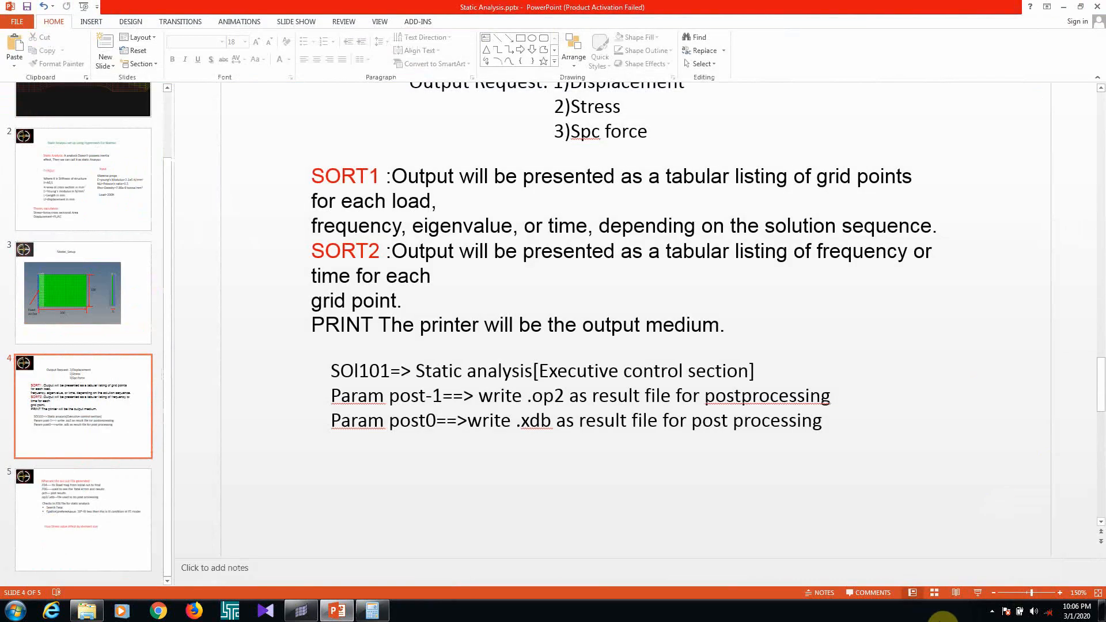
click(992, 611)
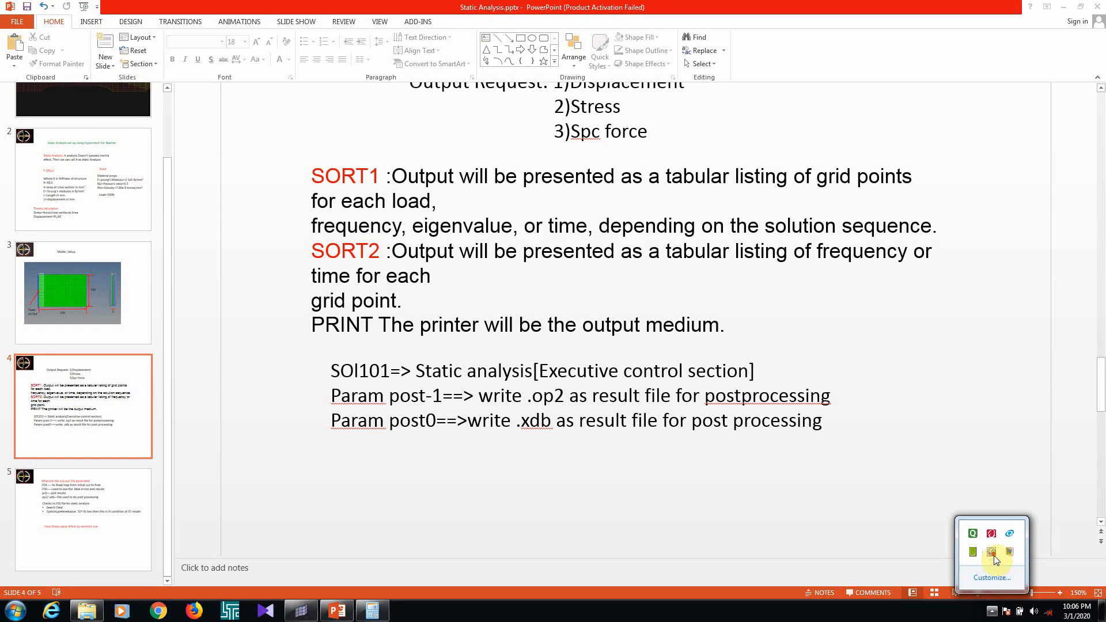
right_click(992, 553)
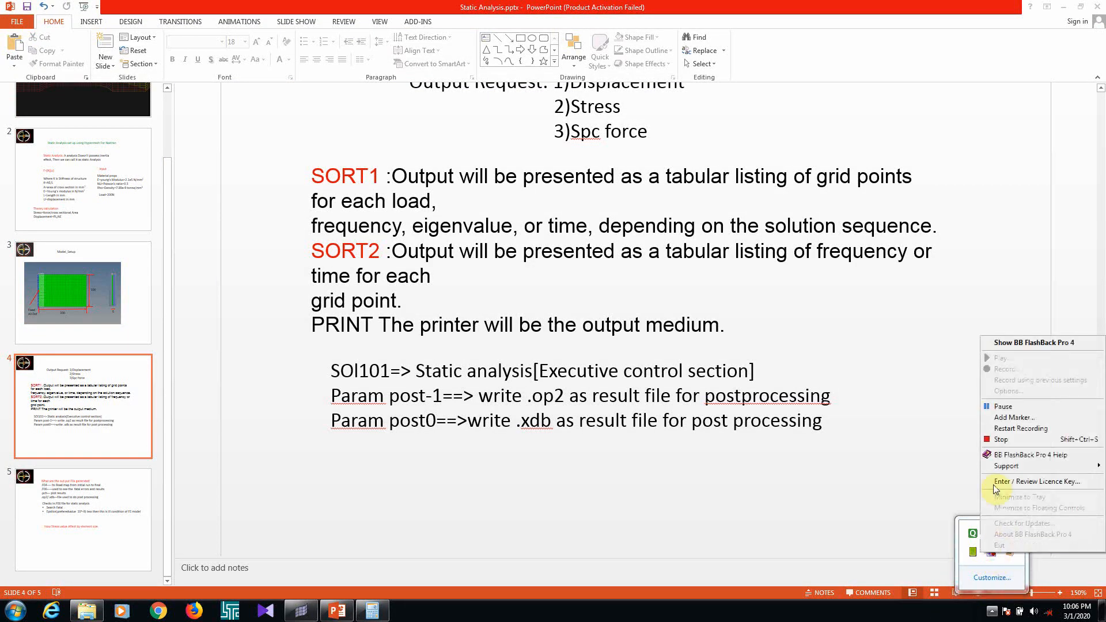